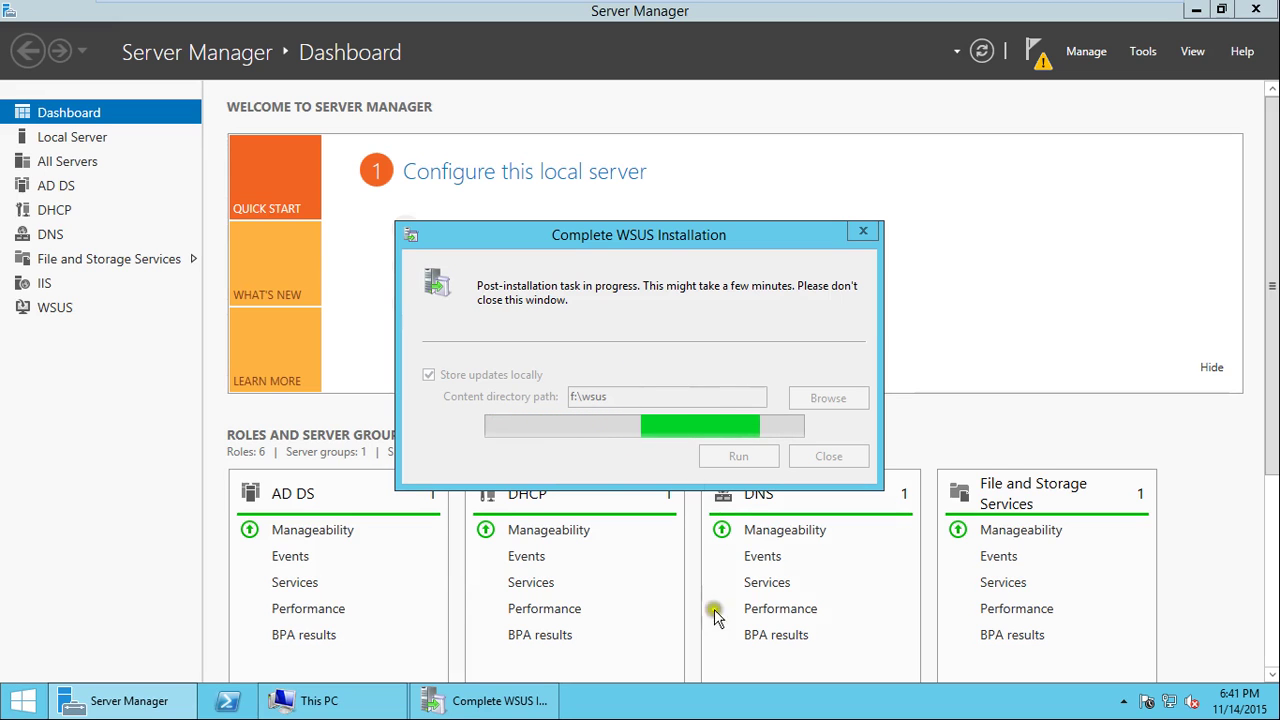
Exit VMware full screen and open the wsus.JPG upstream/downstream diagram in Photo Viewer.
{"action": "mouse_move", "coordinate": [1066, 8]}
{"action": "left_click", "coordinate": [1142, 13]}
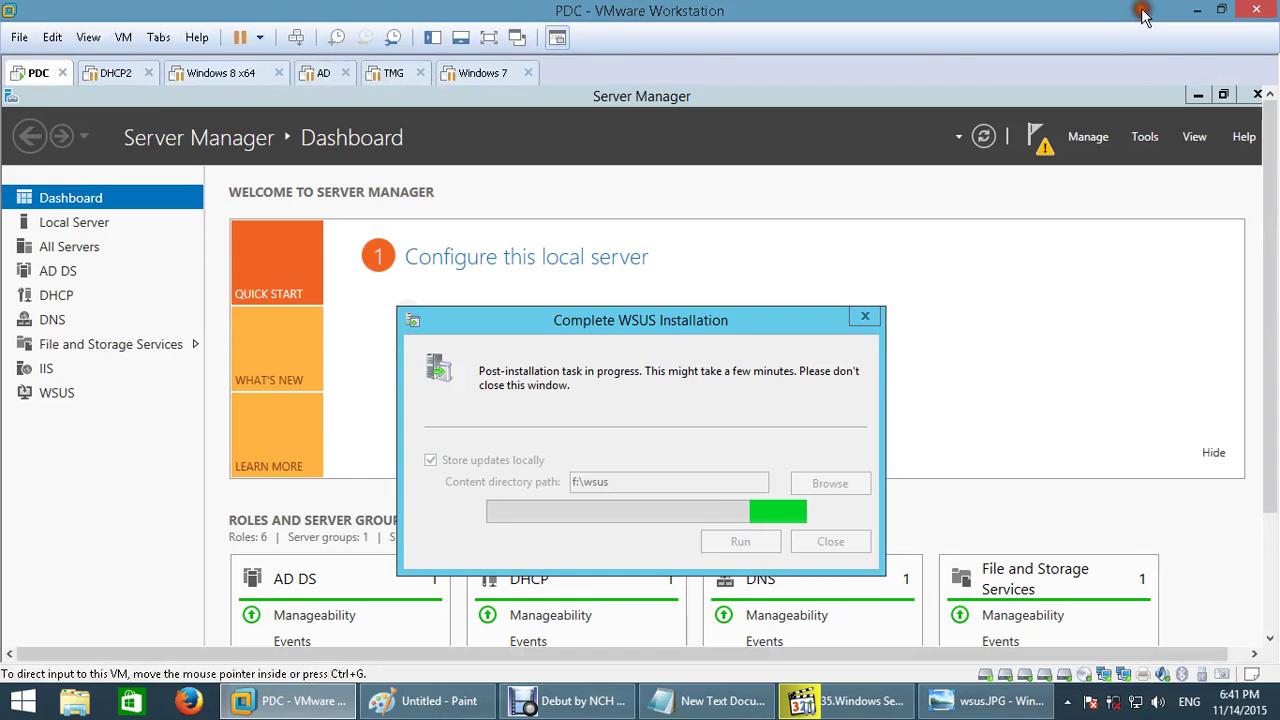
{"action": "left_click", "coordinate": [1010, 704]}
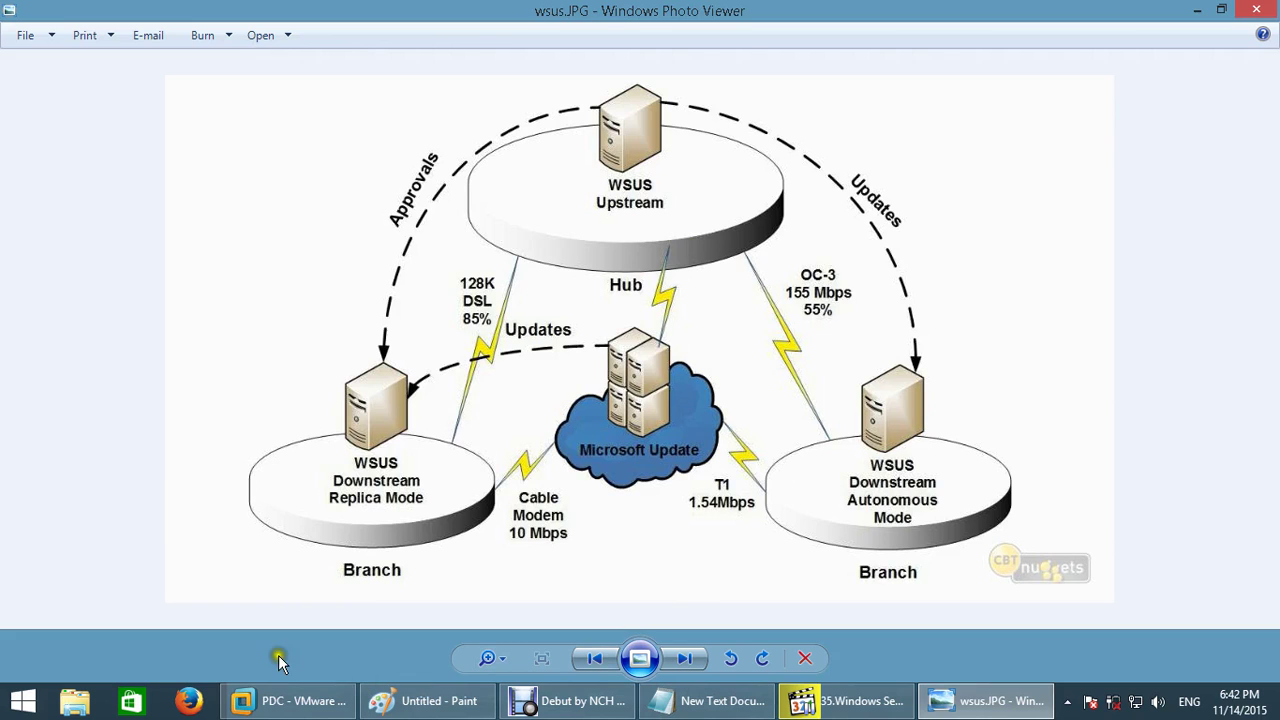
Switch back to the PDC VMware Workstation window with the installation running.
{"action": "left_click", "coordinate": [272, 705]}
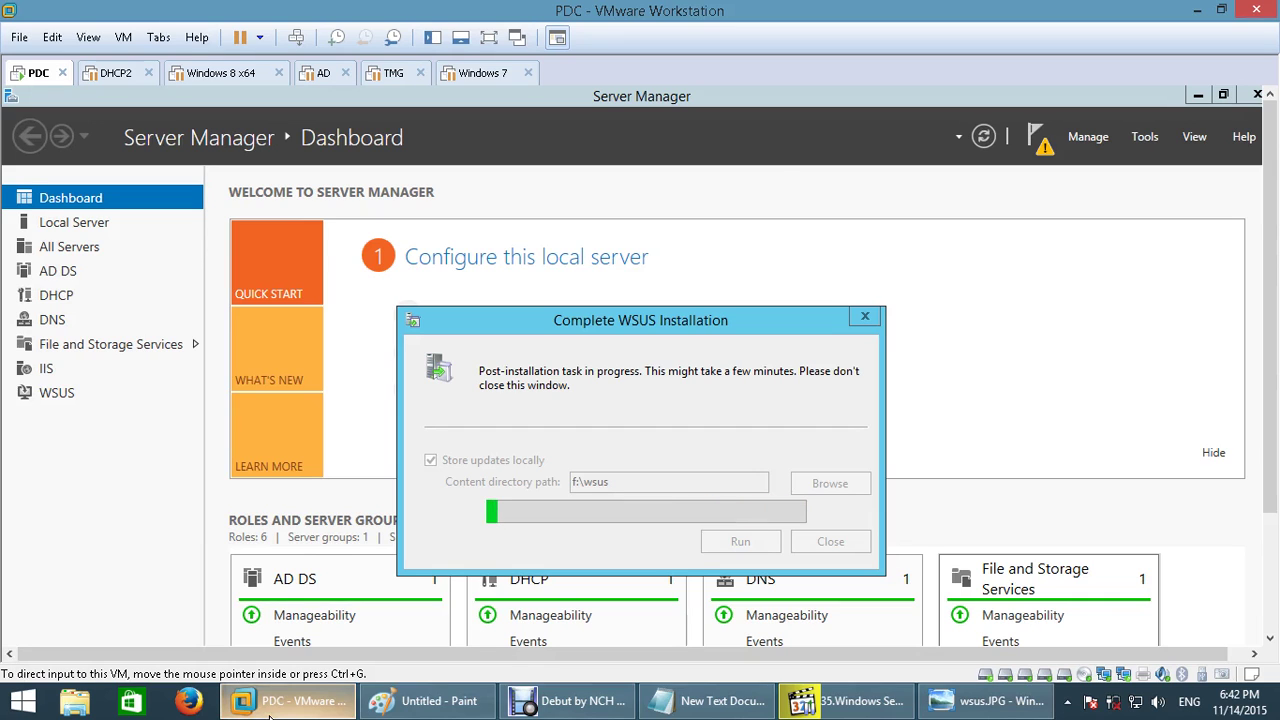
Wait until the Complete WSUS Installation dialog reports post-installation successfully completed.
{"action": "scroll", "coordinate": [1272, 367], "scroll_direction": "down", "scroll_amount": 2}
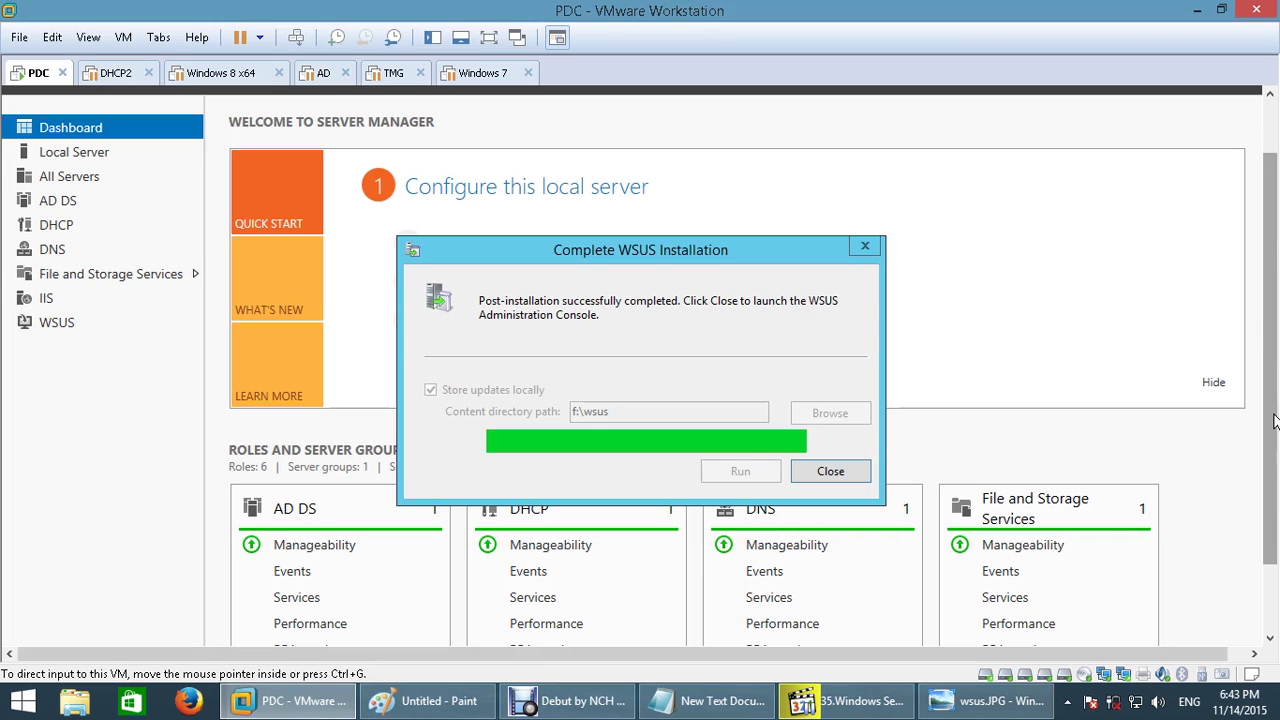
Back in full screen, close the finished WSUS dialog and launch Tools > Windows Server Update Services.
{"action": "key", "text": "ctrl+alt+Return"}
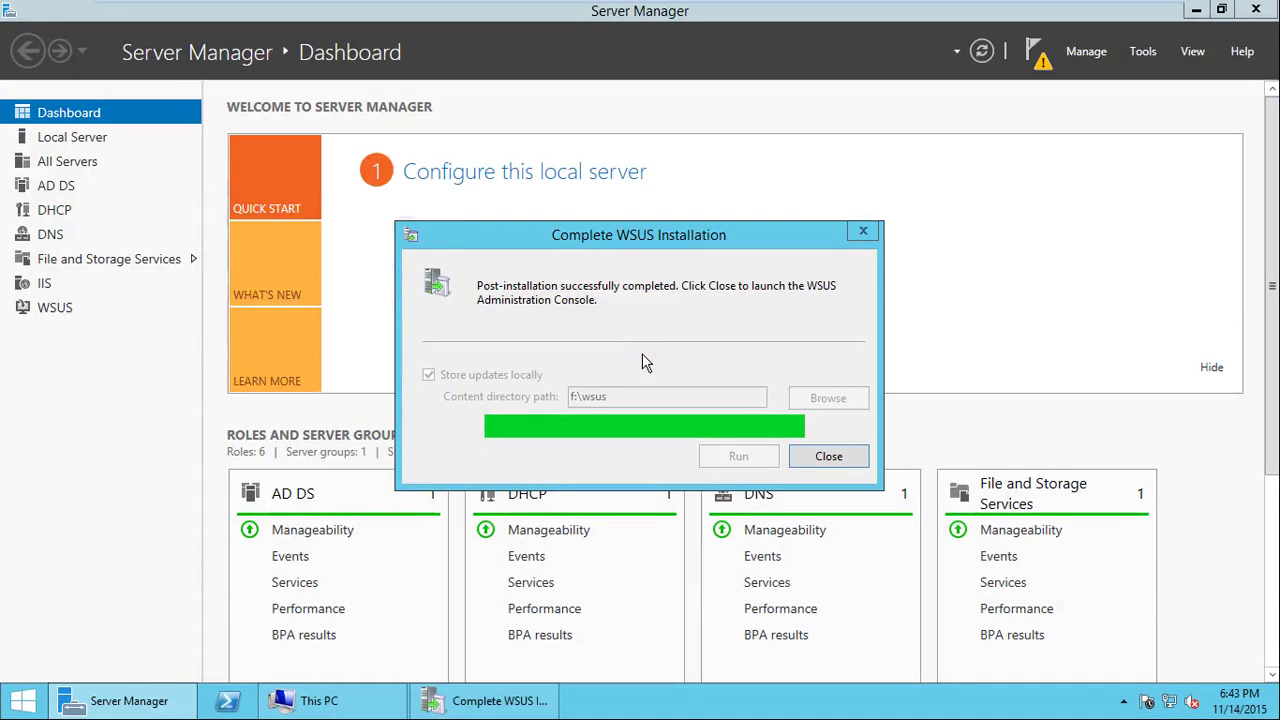
{"action": "left_click", "coordinate": [819, 478]}
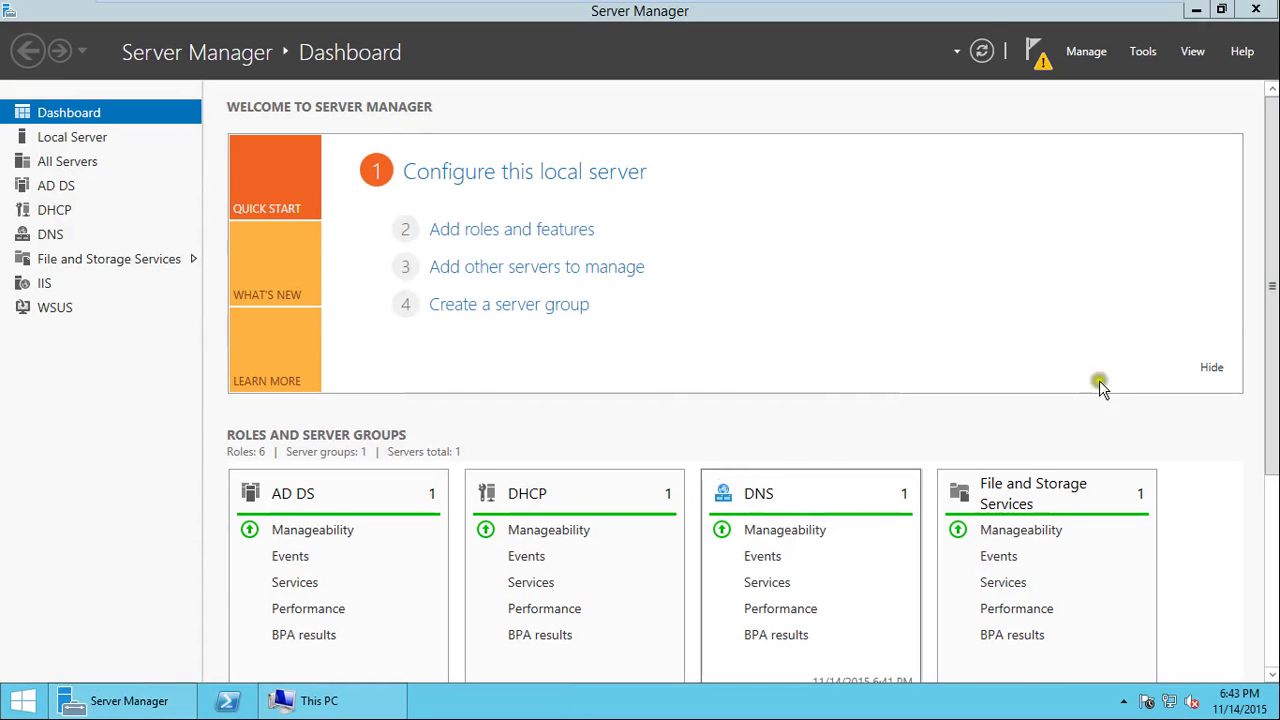
{"action": "left_click", "coordinate": [1145, 52]}
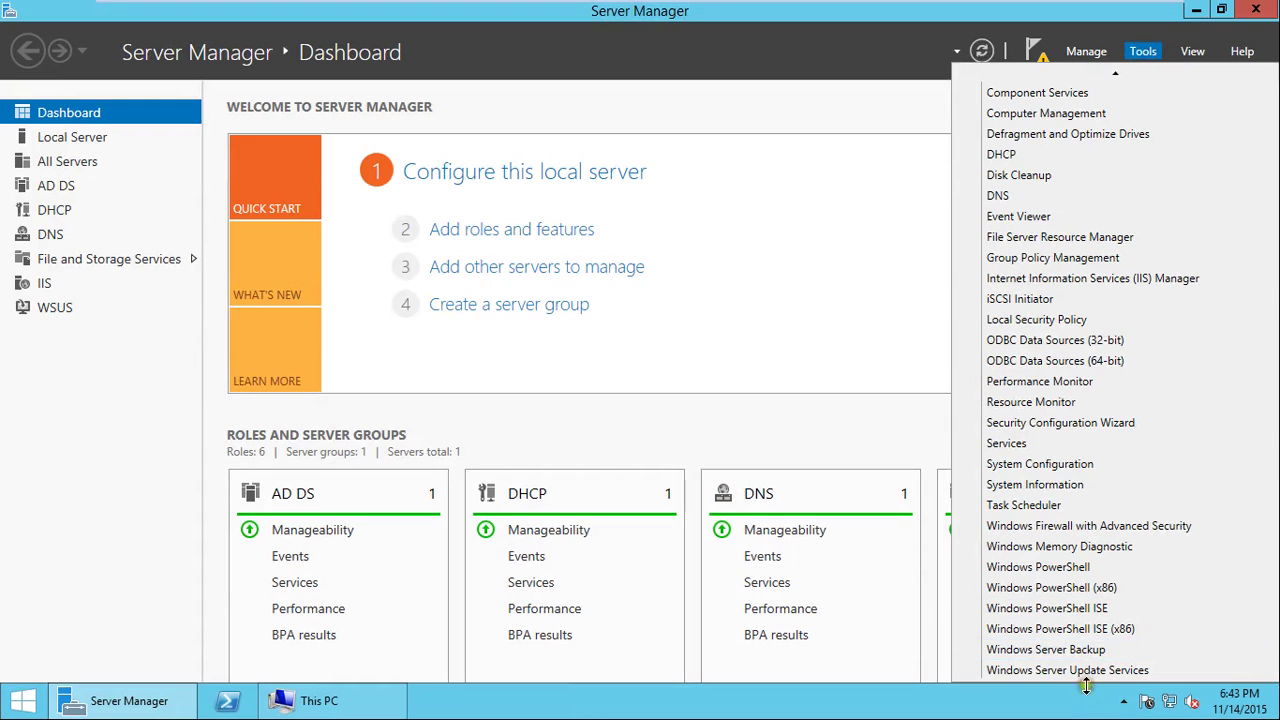
{"action": "left_click", "coordinate": [1088, 672]}
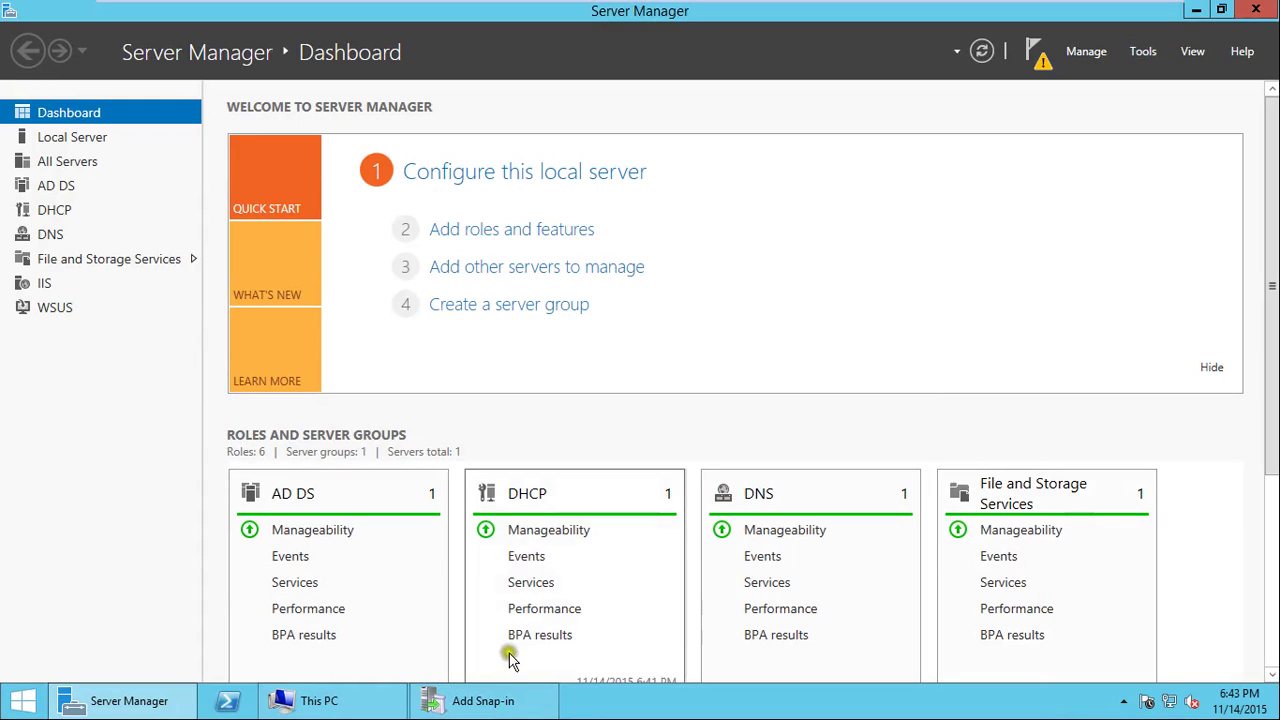
{"action": "left_click", "coordinate": [495, 702]}
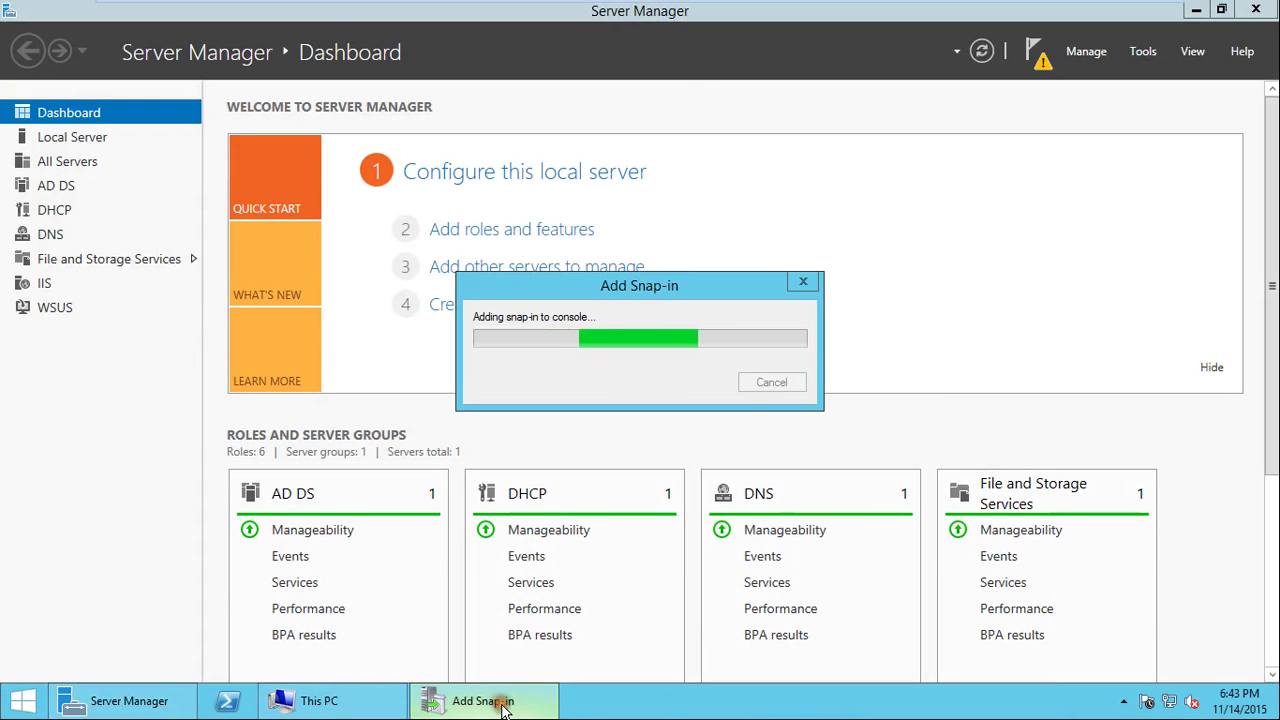
{"action": "left_click", "coordinate": [587, 330]}
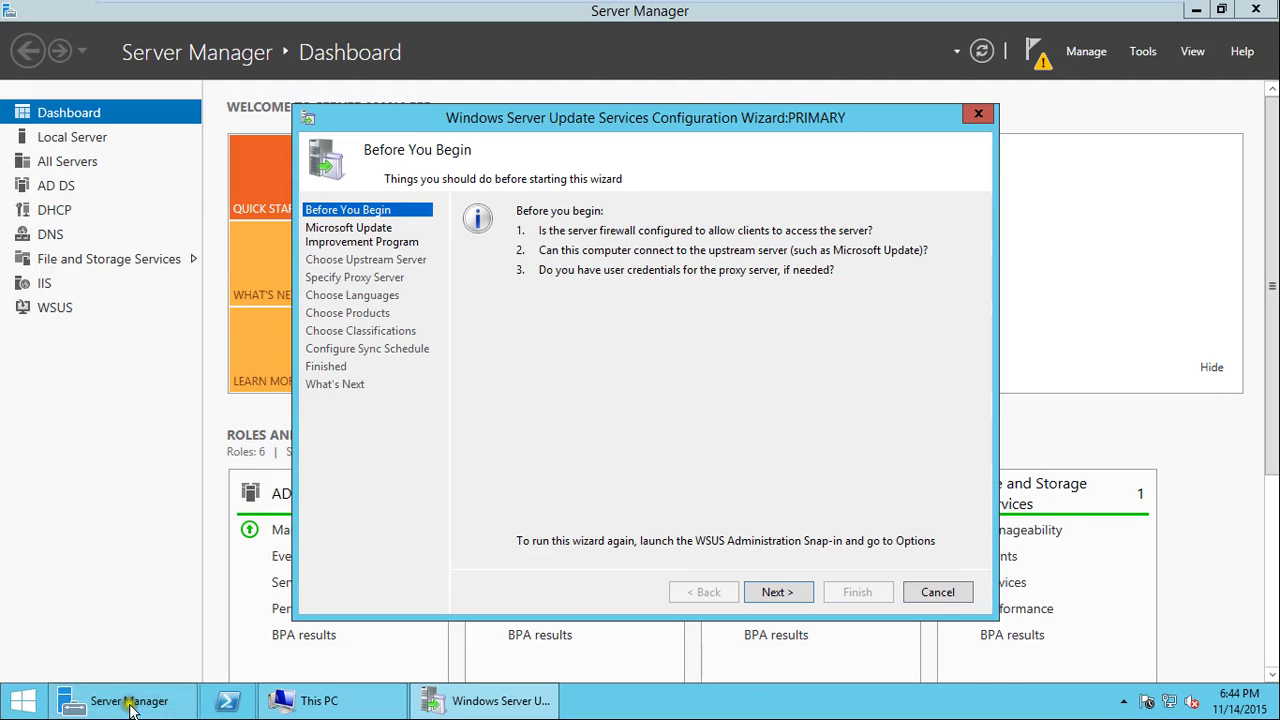
Through Control Panel's Windows Firewall settings, turn the firewall off for domain networks and apply.
{"action": "left_click", "coordinate": [14, 712]}
{"action": "right_click", "coordinate": [14, 712]}
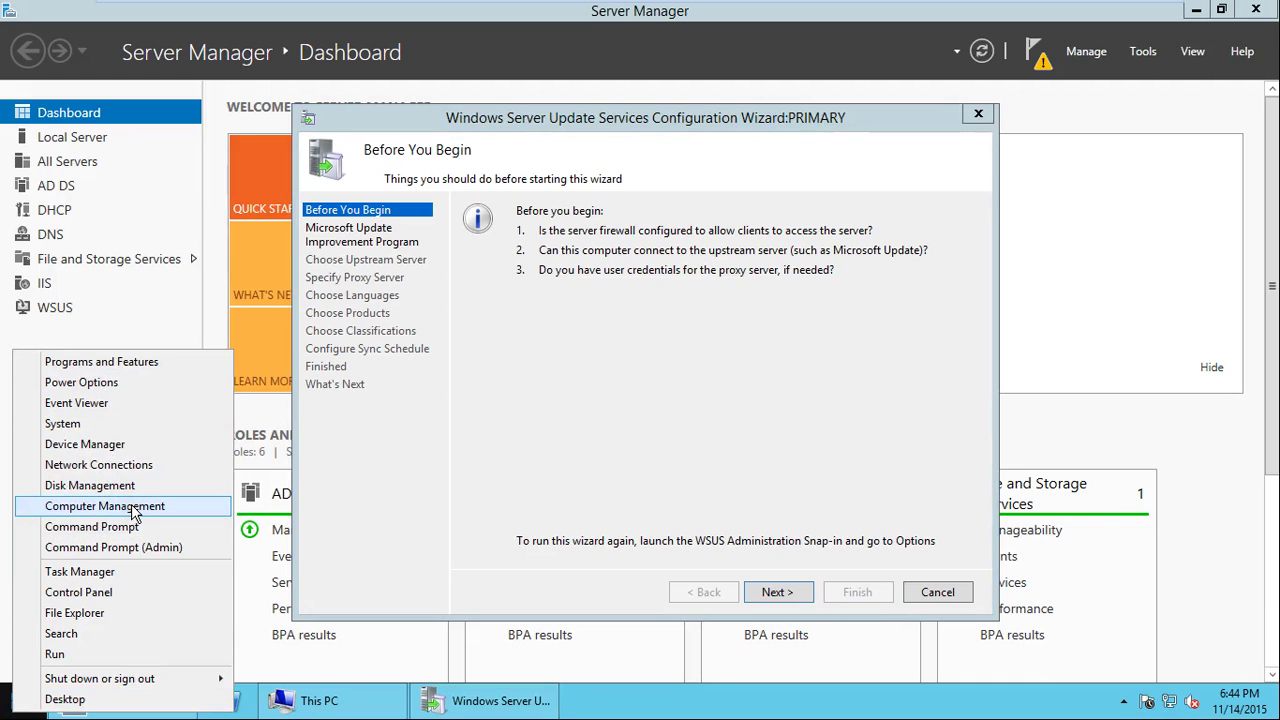
{"action": "left_click", "coordinate": [125, 593]}
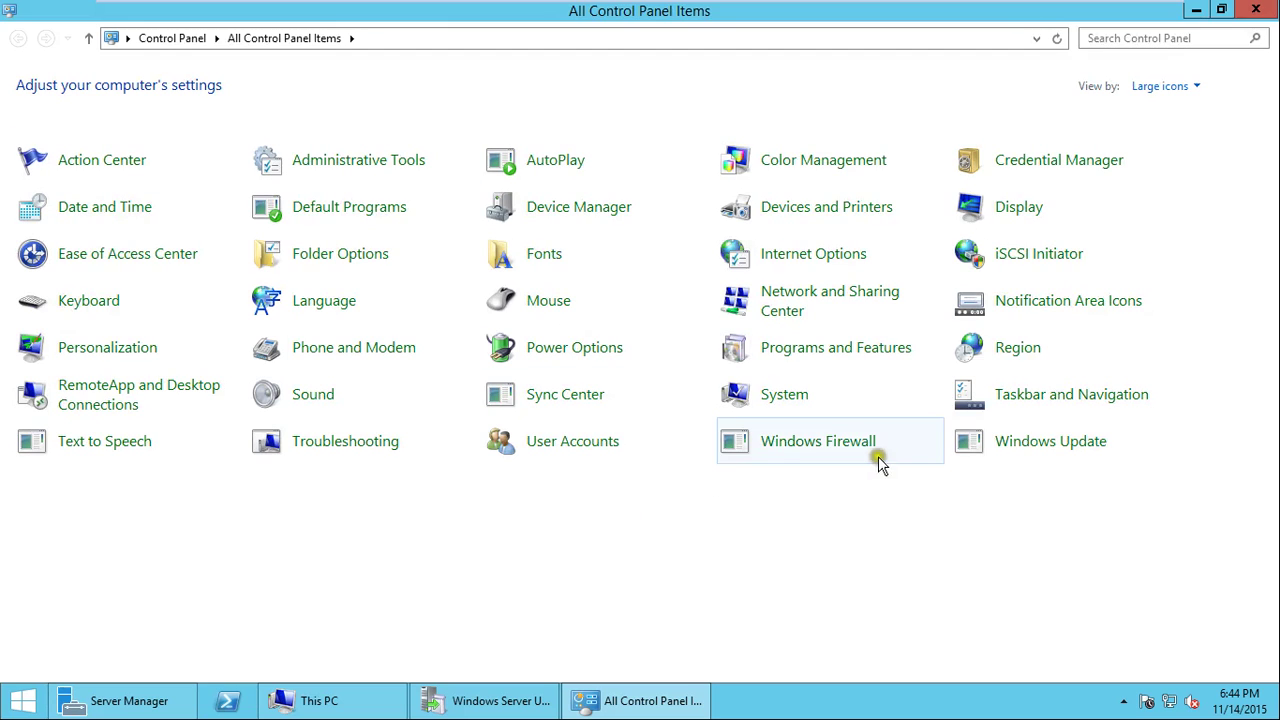
{"action": "left_click", "coordinate": [845, 446]}
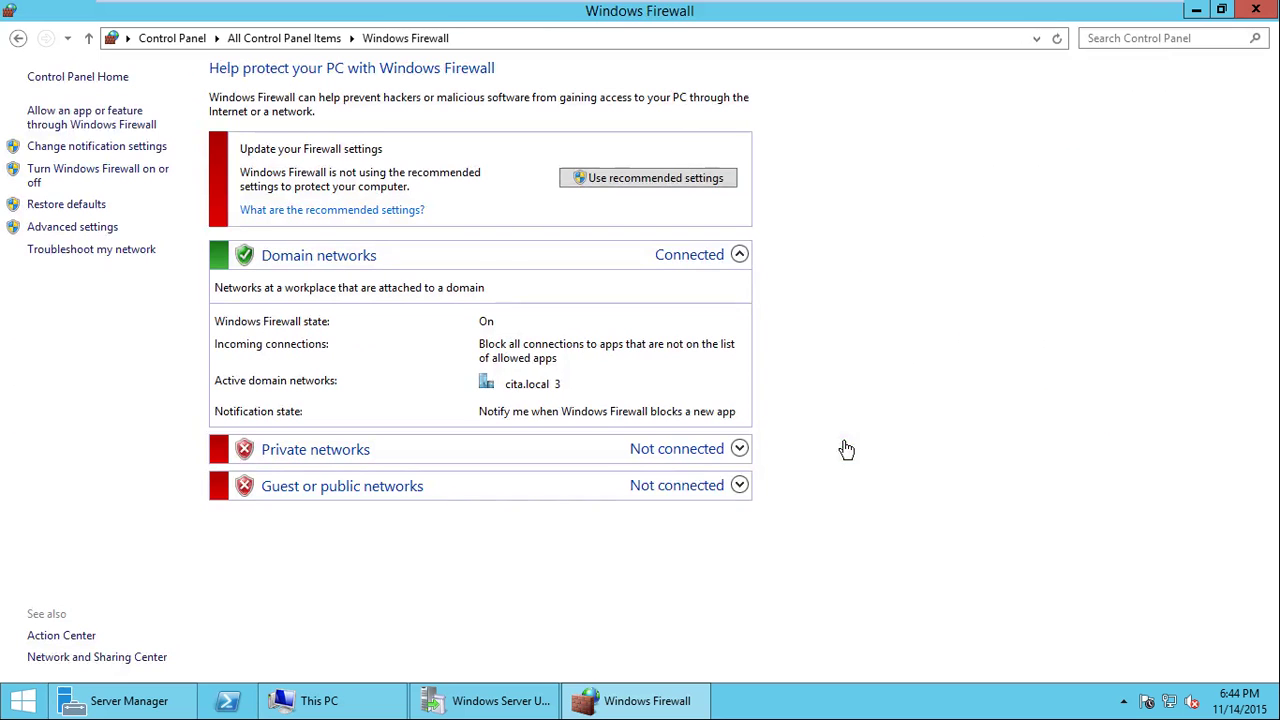
{"action": "left_click", "coordinate": [60, 170]}
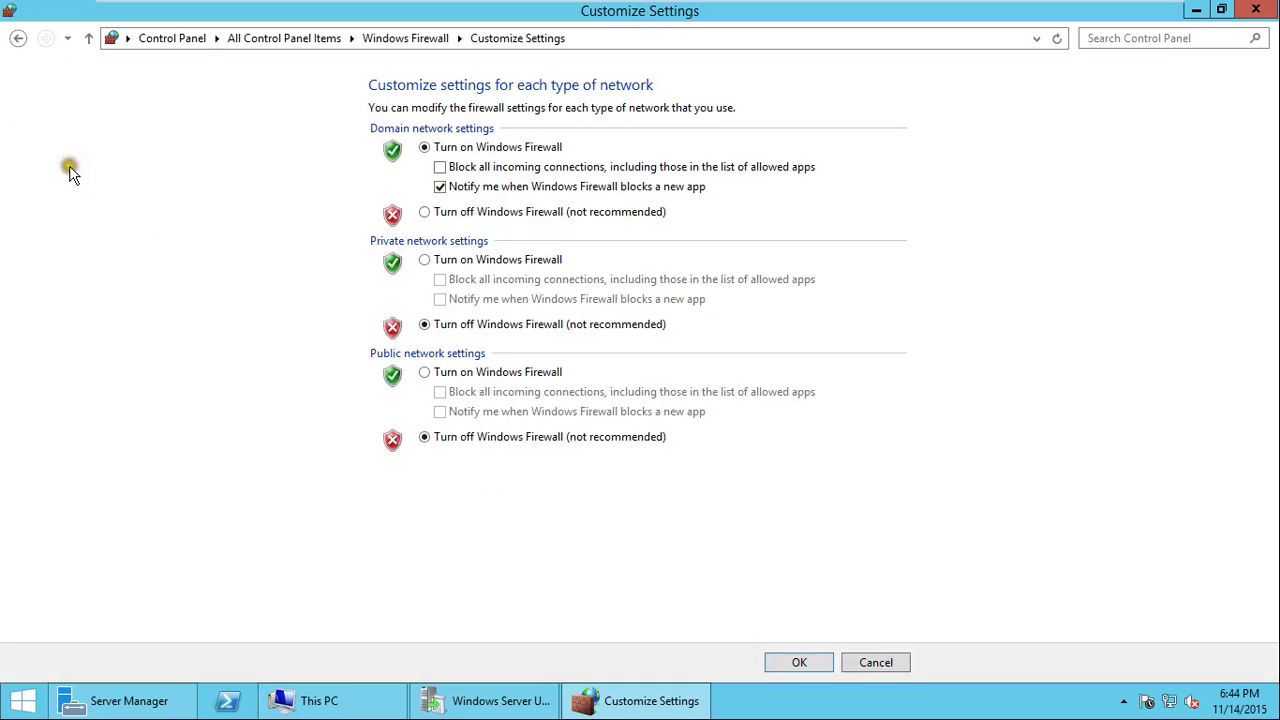
{"action": "left_click", "coordinate": [455, 212]}
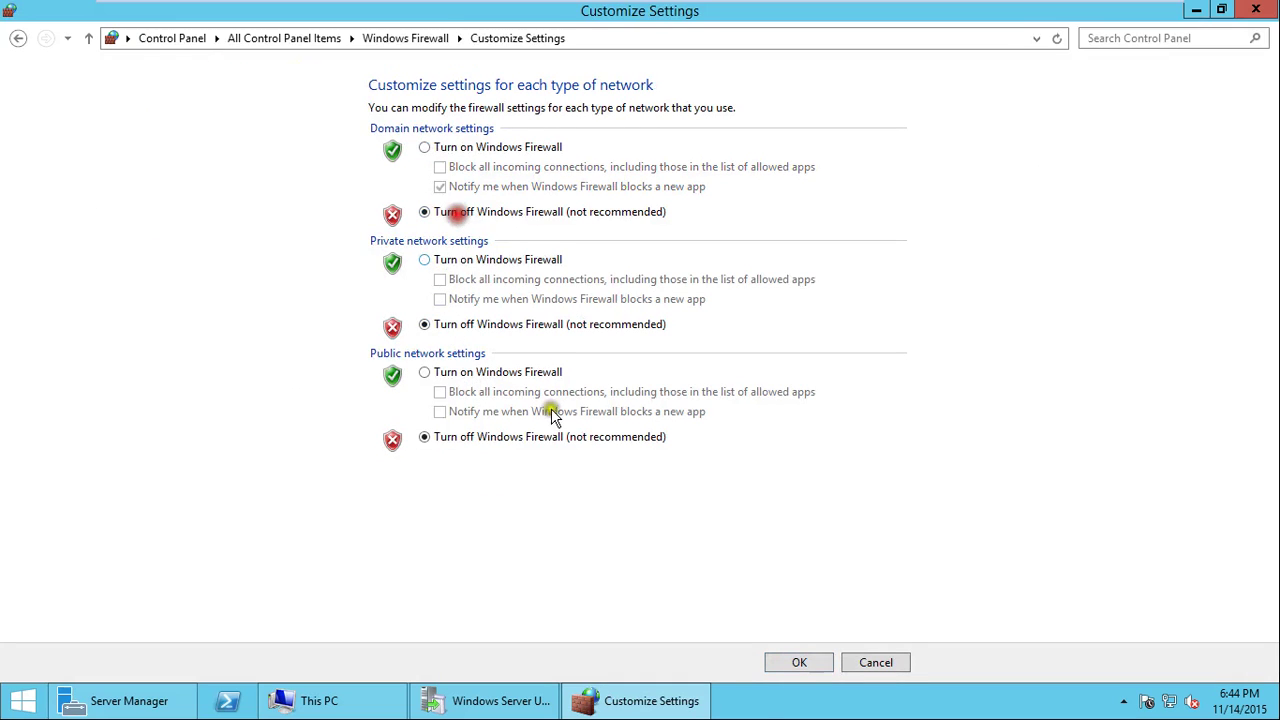
{"action": "left_click", "coordinate": [801, 666]}
{"action": "left_click", "coordinate": [1256, 9]}
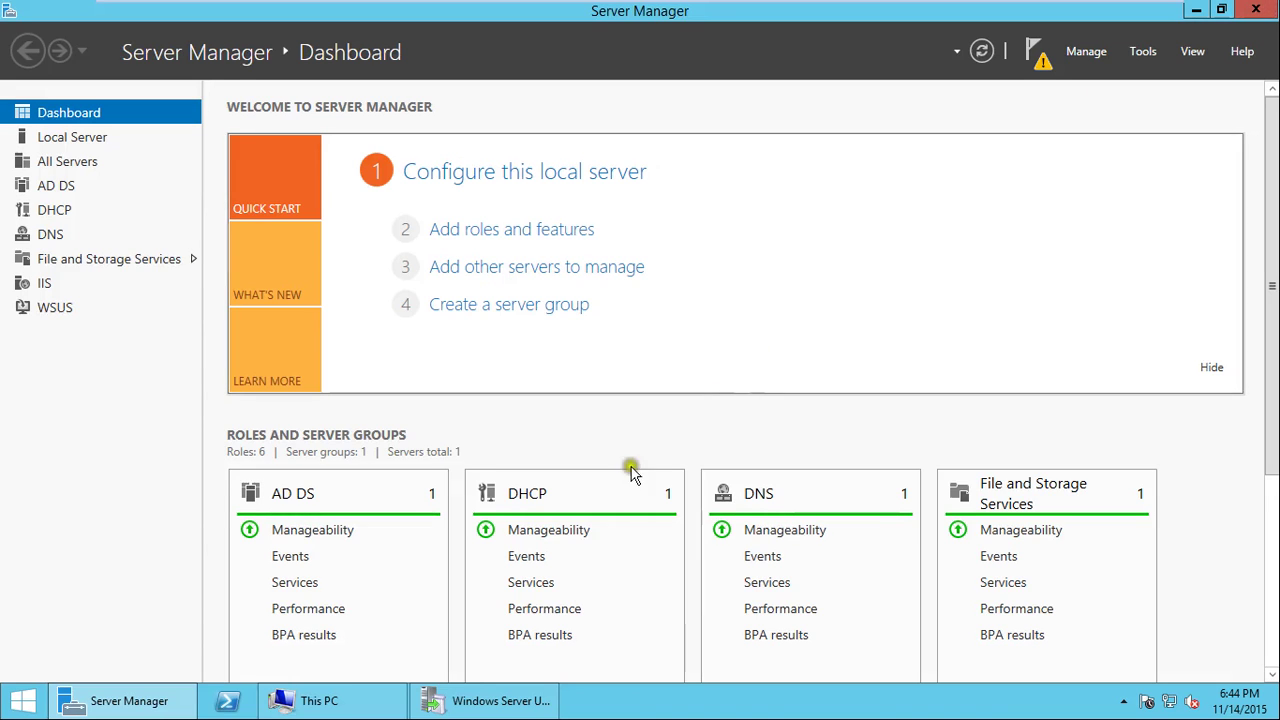
Pass Before You Begin, decline the Improvement Program, and choose syncing from another WSUS server.
{"action": "left_click", "coordinate": [1198, 10]}
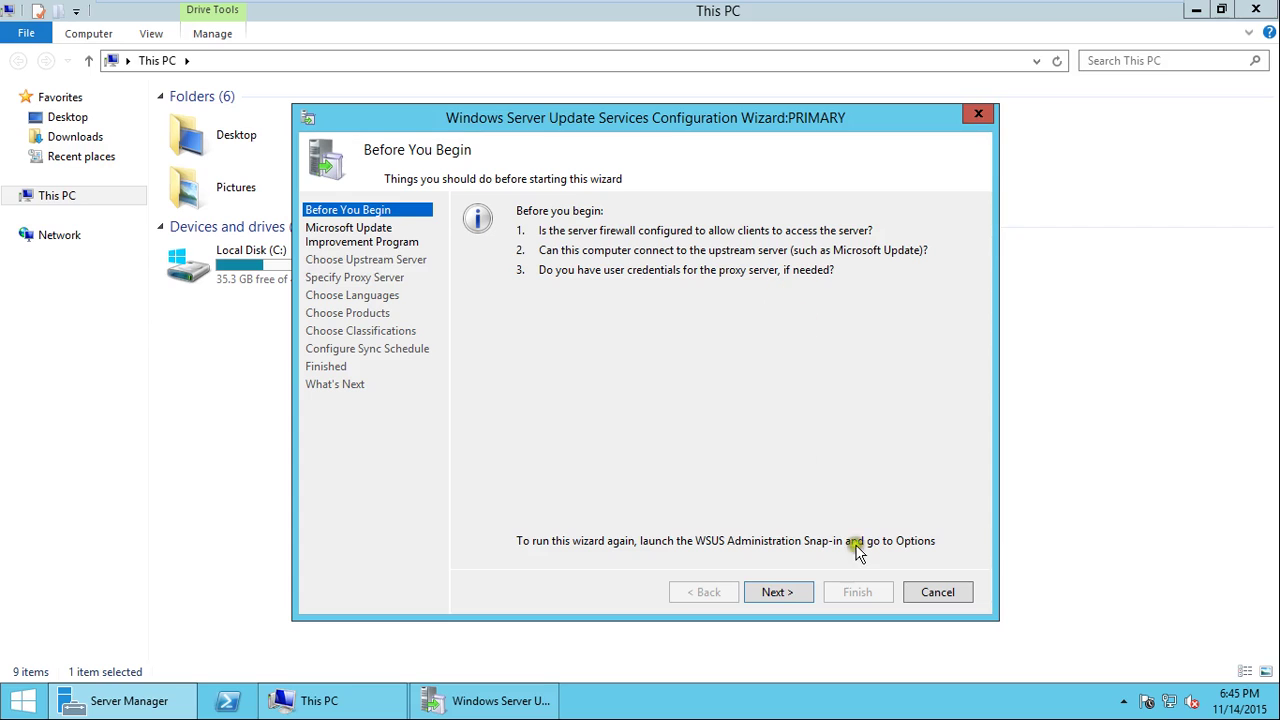
{"action": "left_click", "coordinate": [797, 591]}
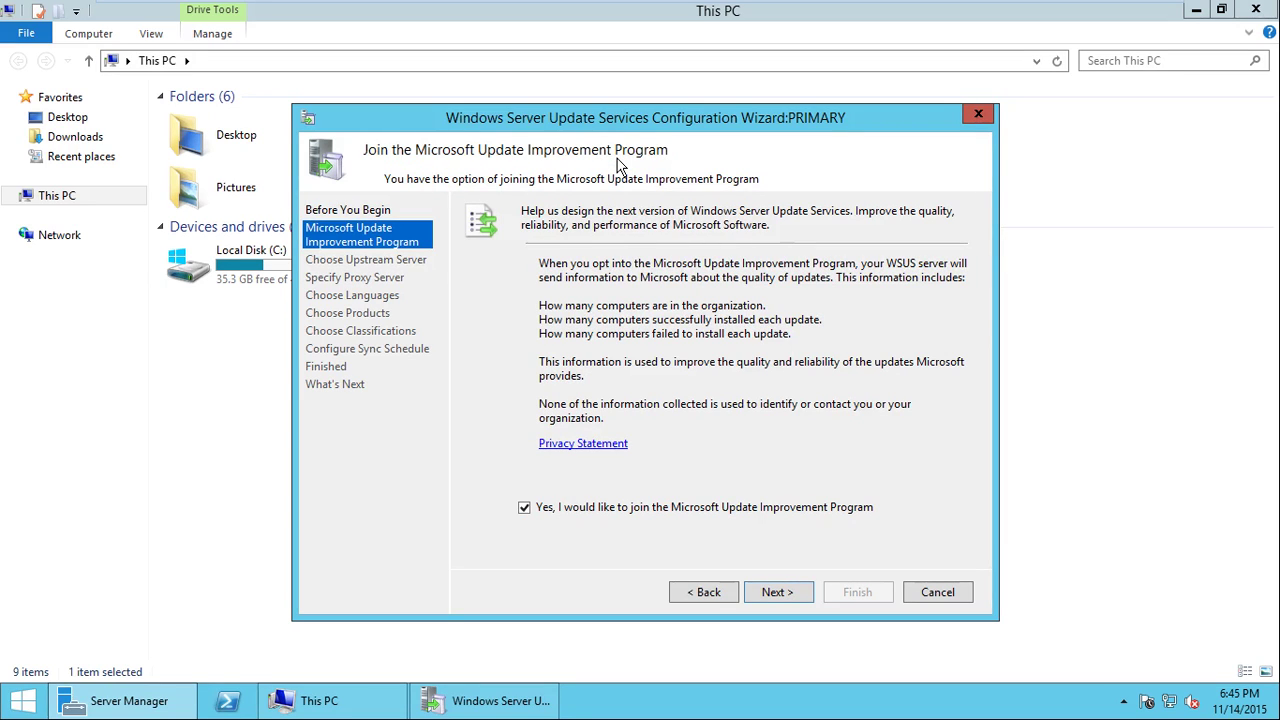
{"action": "left_click", "coordinate": [525, 508]}
{"action": "left_click", "coordinate": [778, 592]}
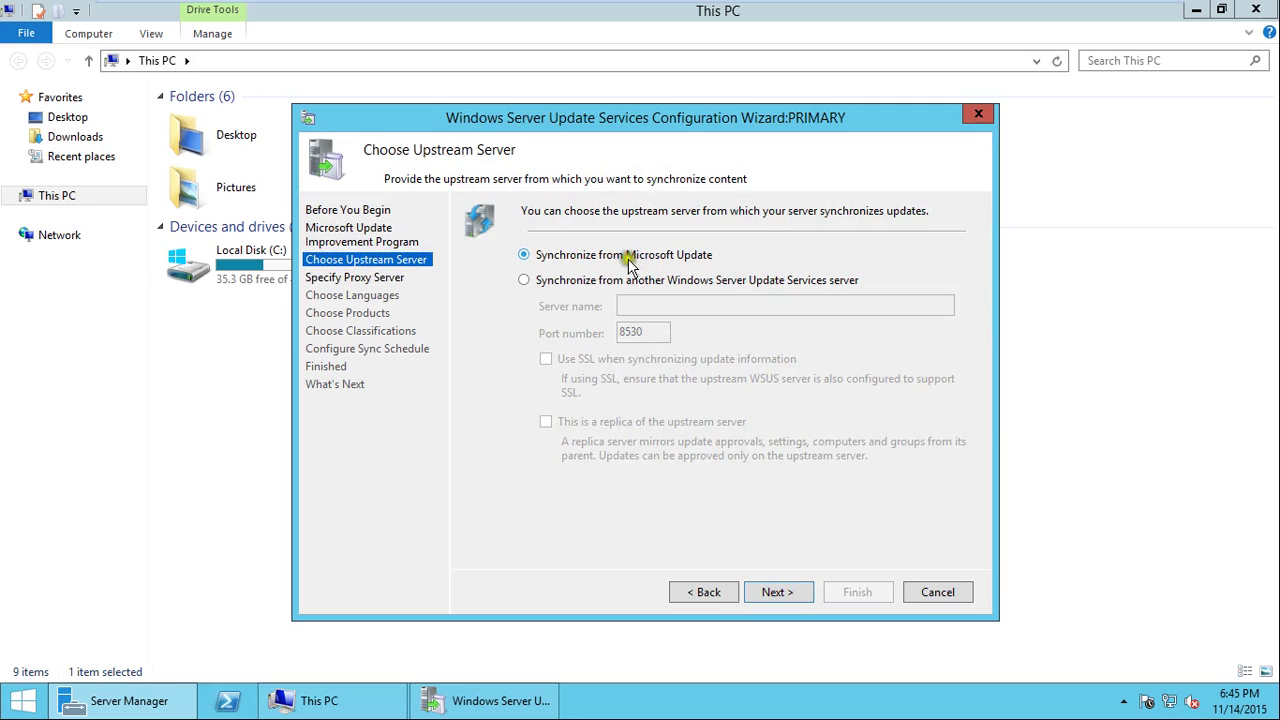
{"action": "left_click", "coordinate": [598, 283]}
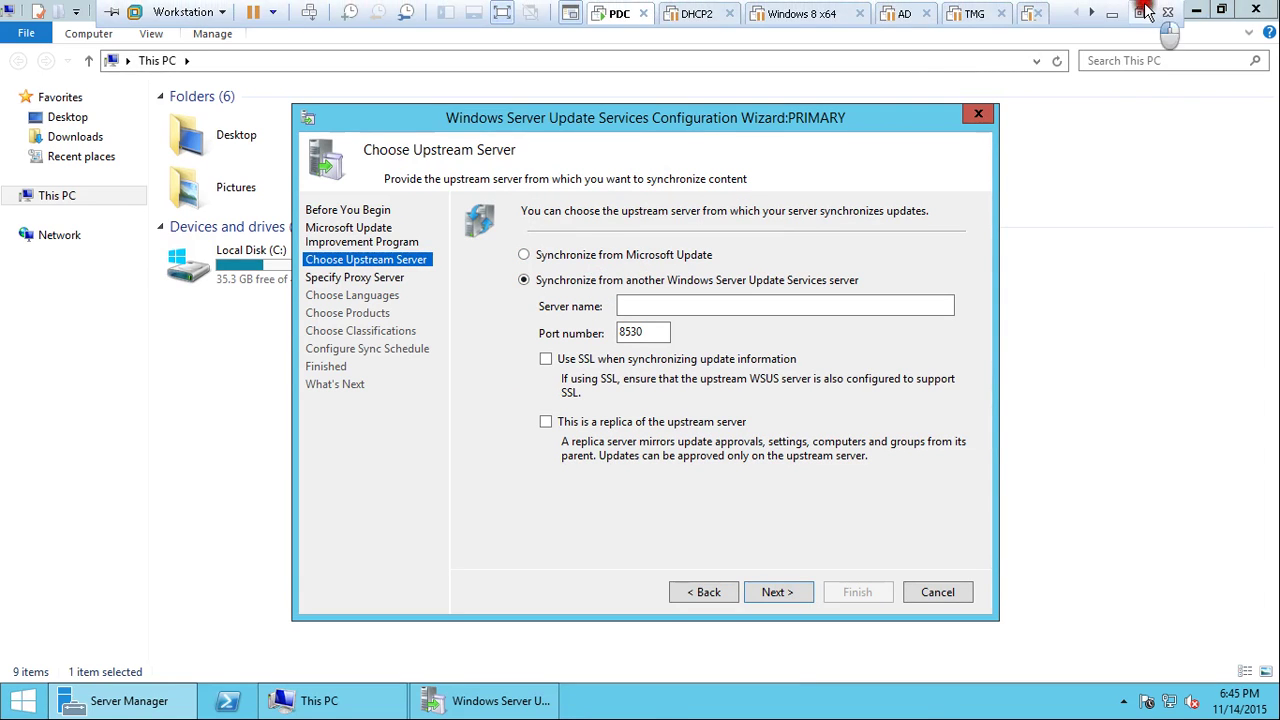
Leave VMware full screen and bring the wsus.JPG diagram back up in Photo Viewer.
{"action": "left_click", "coordinate": [1141, 12]}
{"action": "left_click", "coordinate": [985, 701]}
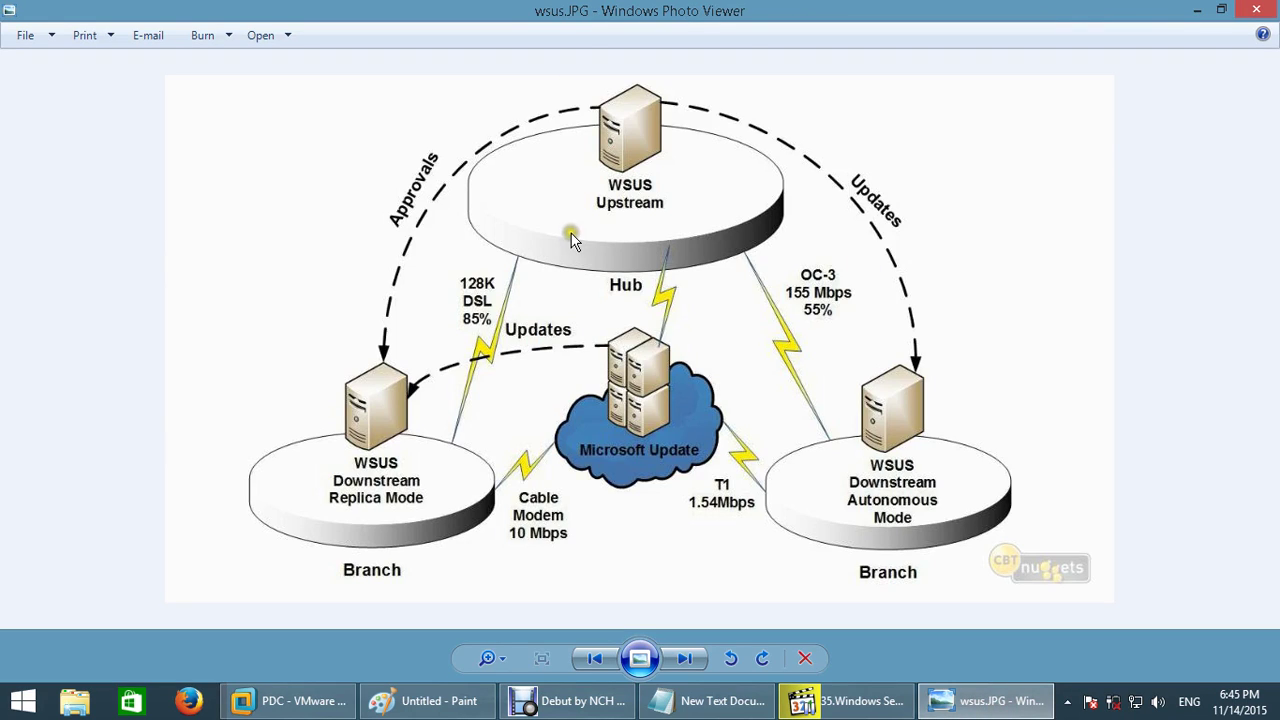
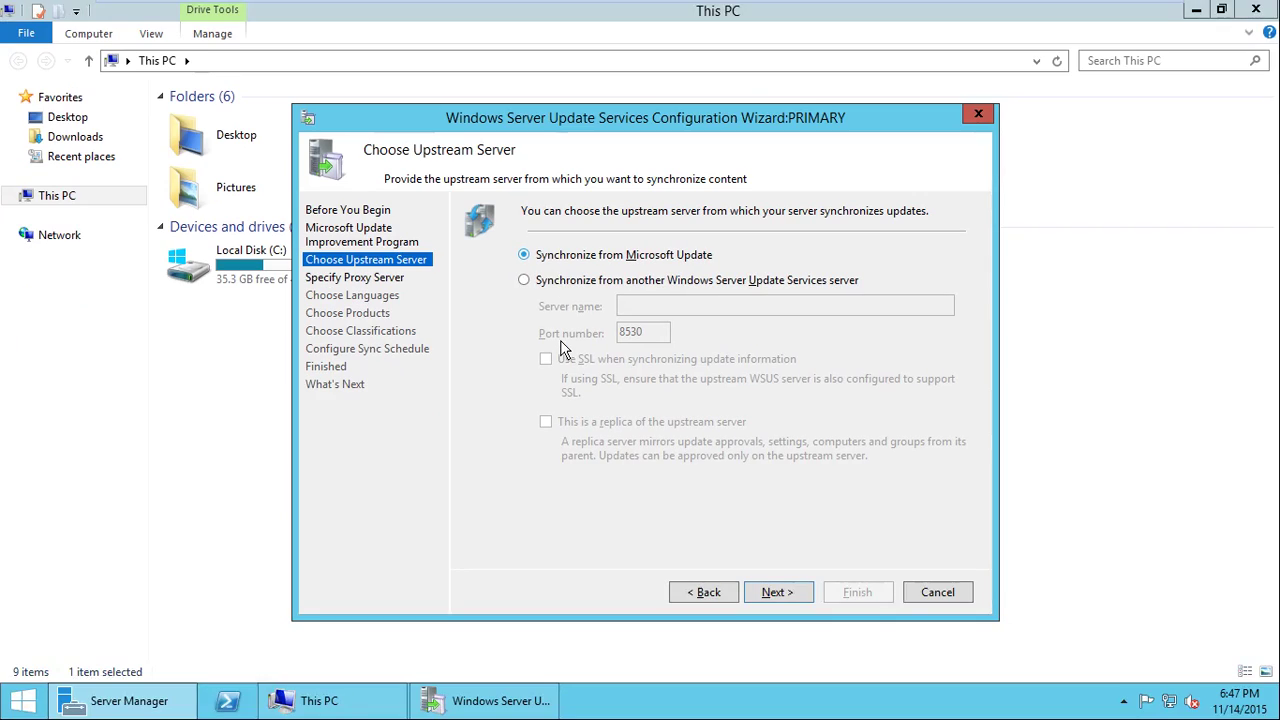
Try syncing from another upstream WSUS server and select its port number 8530.
{"action": "left_click", "coordinate": [566, 345]}
{"action": "left_click", "coordinate": [866, 304]}
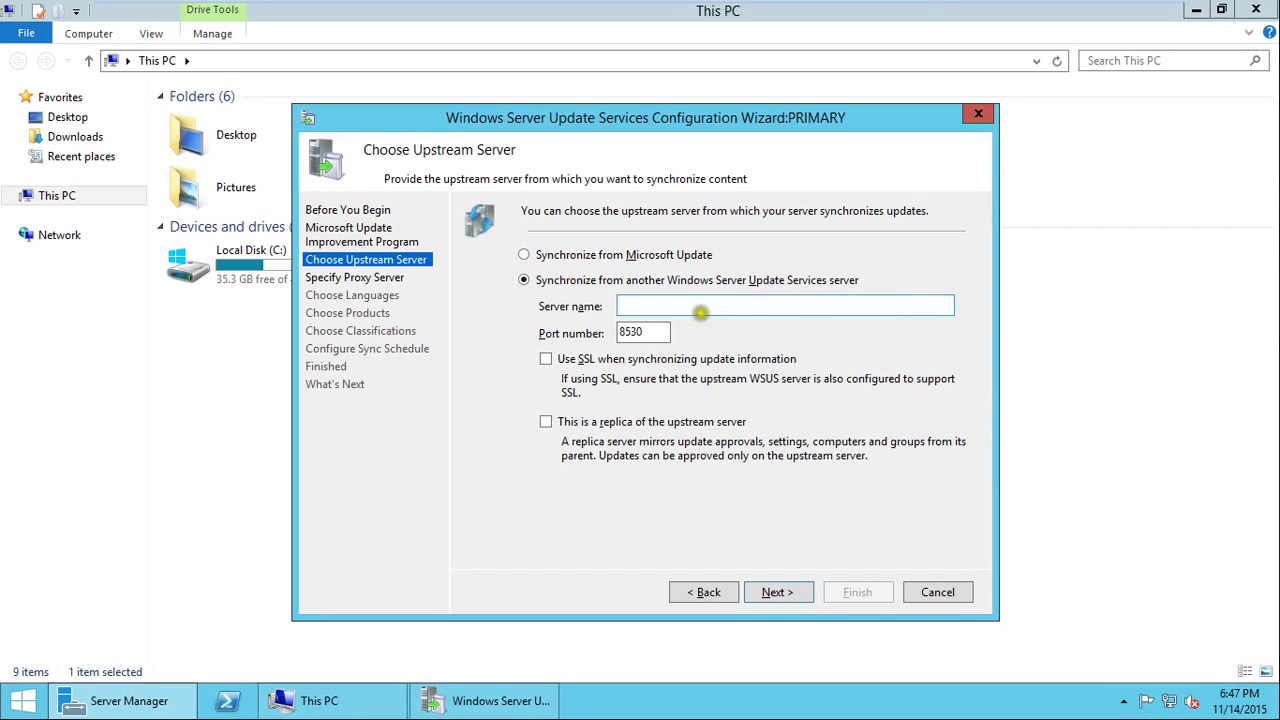
{"action": "left_click", "coordinate": [521, 256]}
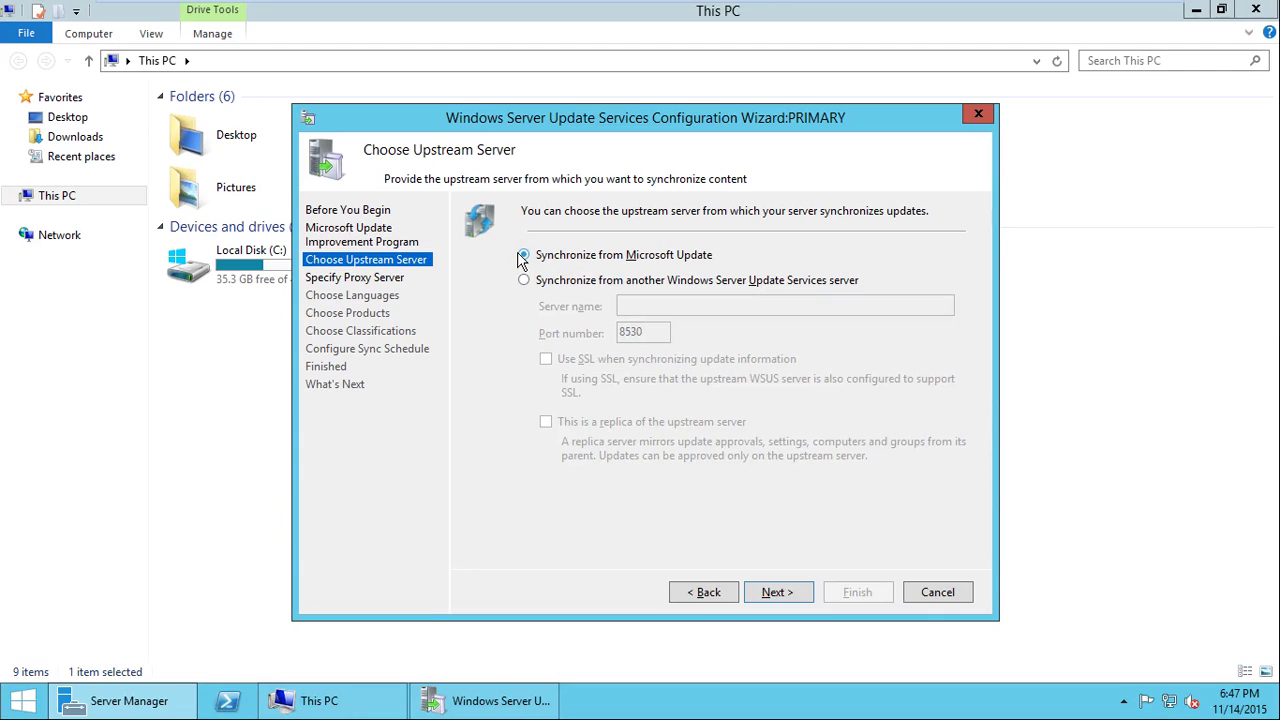
{"action": "left_click", "coordinate": [524, 280]}
{"action": "left_click", "coordinate": [661, 308]}
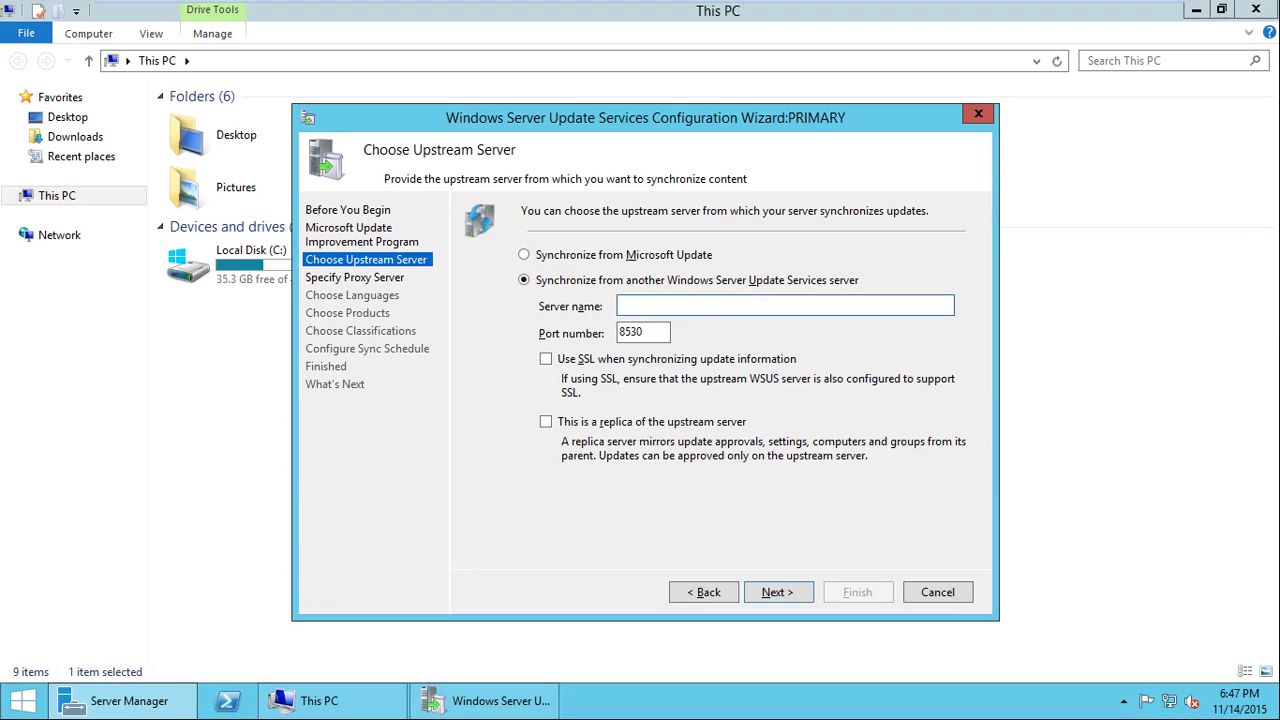
{"action": "double_click", "coordinate": [622, 331]}
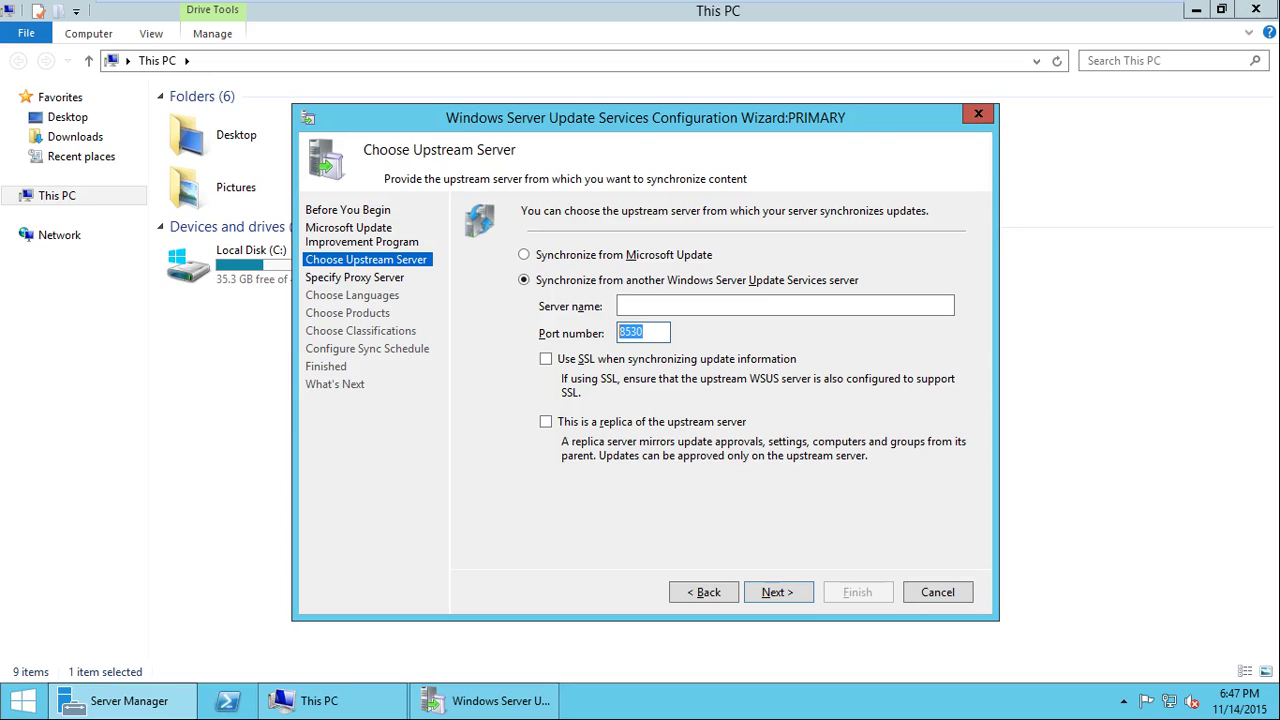
{"action": "left_click", "coordinate": [651, 334]}
{"action": "left_click_drag", "start_coordinate": [651, 334], "coordinate": [592, 333]}
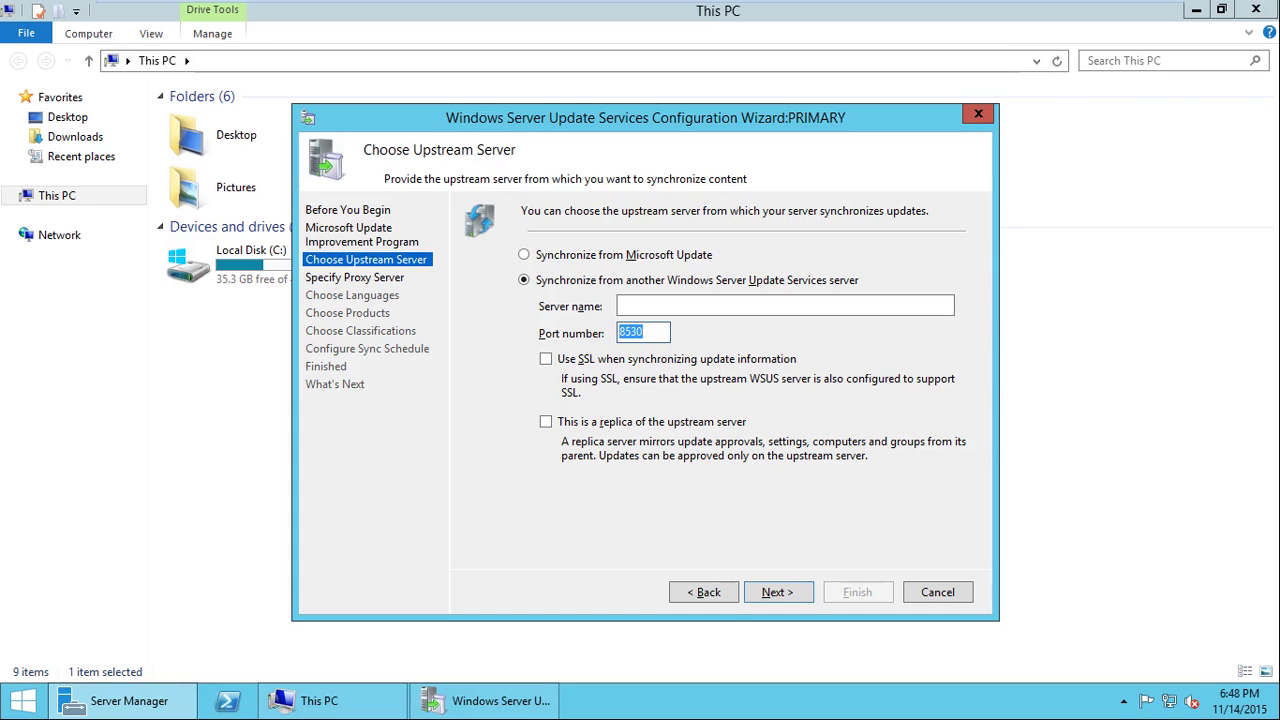
Toggle SSL on and back off, then reselect Synchronize from Microsoft Update and continue.
{"action": "left_click", "coordinate": [547, 361]}
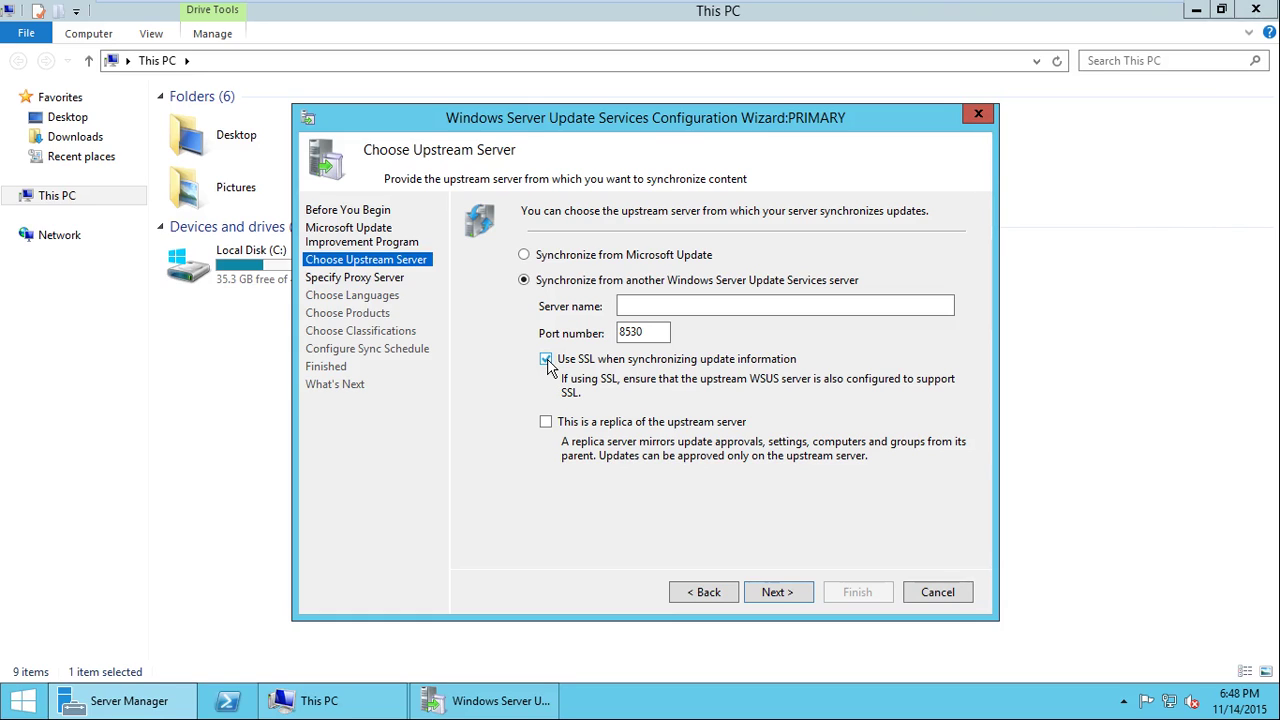
{"action": "left_click_drag", "start_coordinate": [655, 333], "coordinate": [625, 335]}
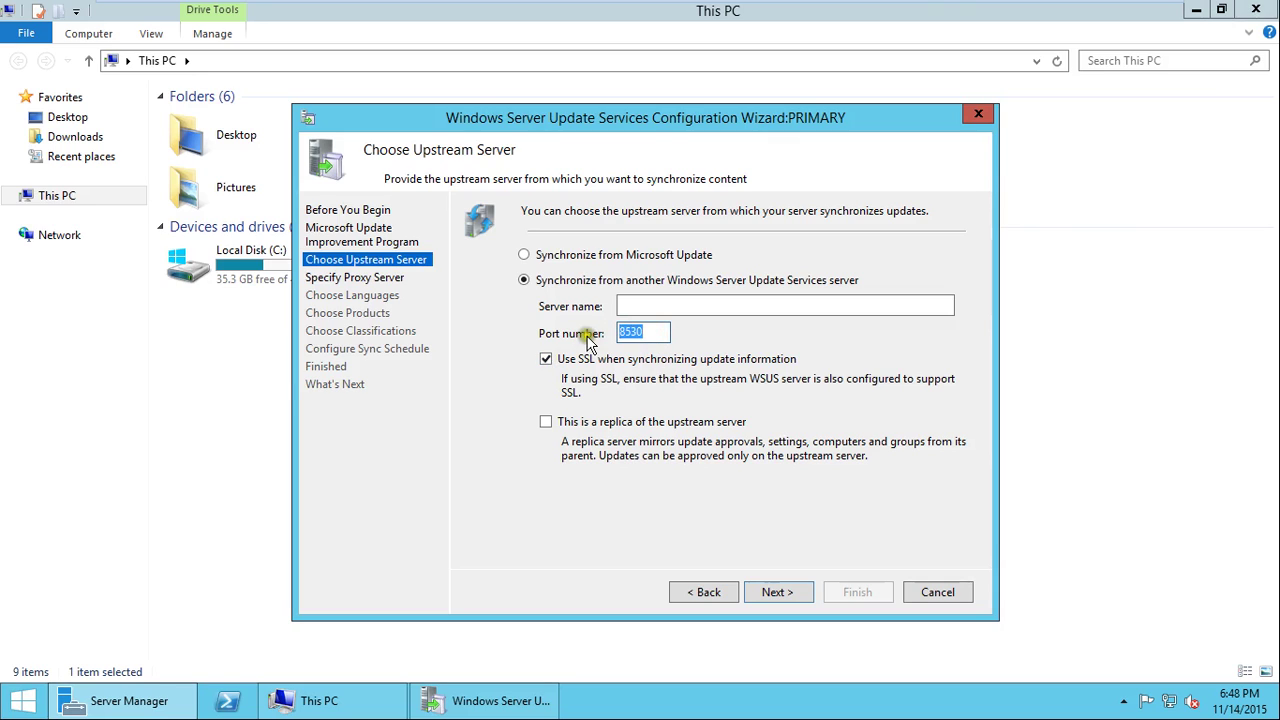
{"action": "left_click", "coordinate": [548, 362]}
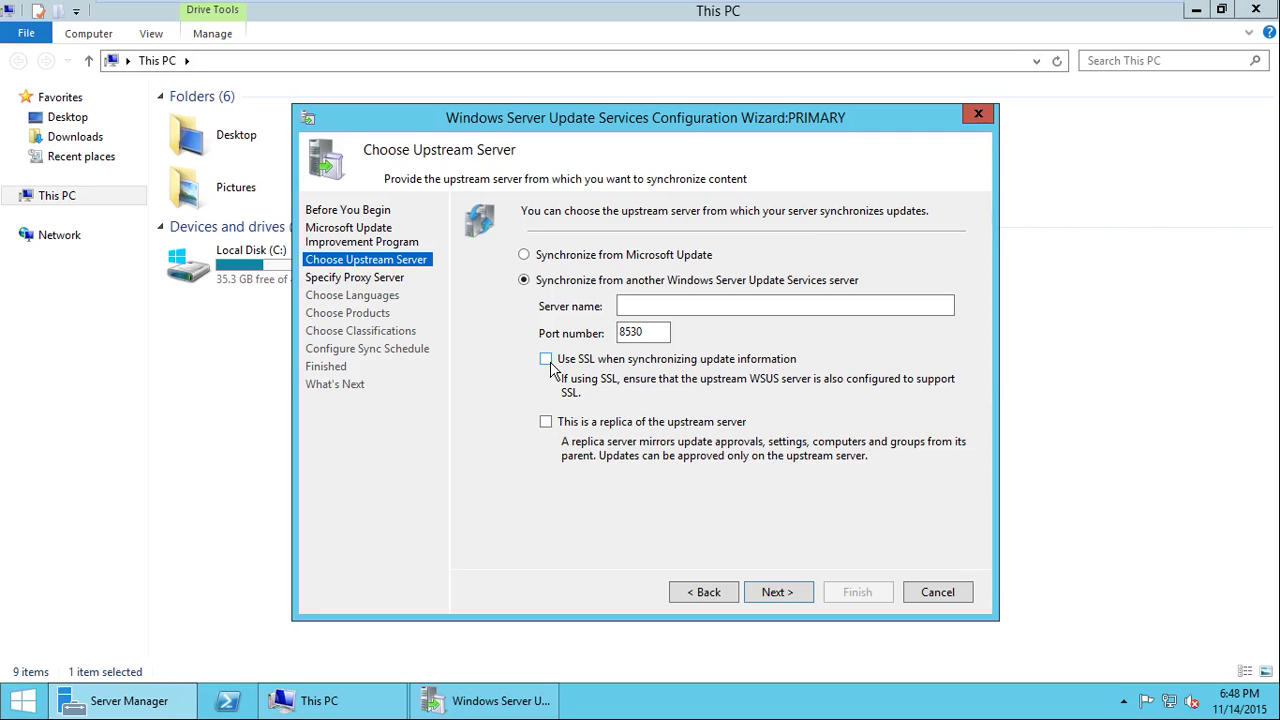
{"action": "left_click", "coordinate": [550, 258]}
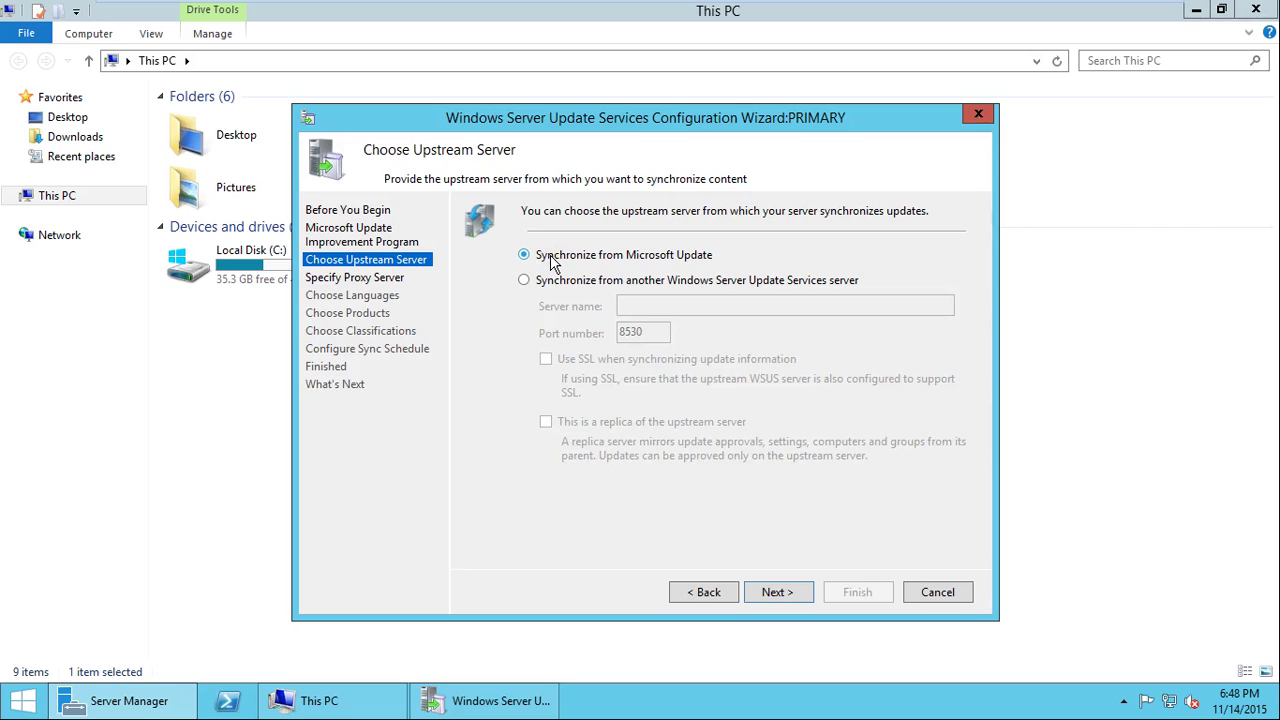
{"action": "left_click", "coordinate": [780, 598]}
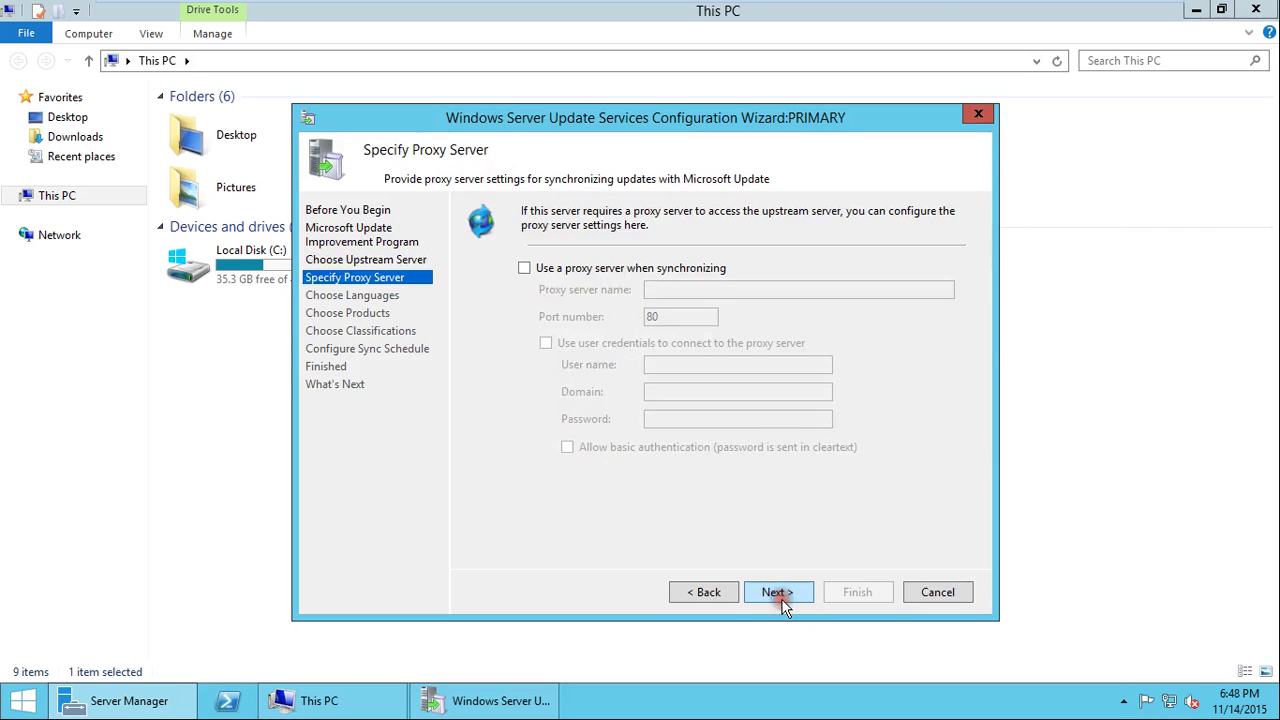
Enable a proxy server and try port 80 in place of the default 8080.
{"action": "left_click", "coordinate": [603, 270]}
{"action": "left_click", "coordinate": [677, 290]}
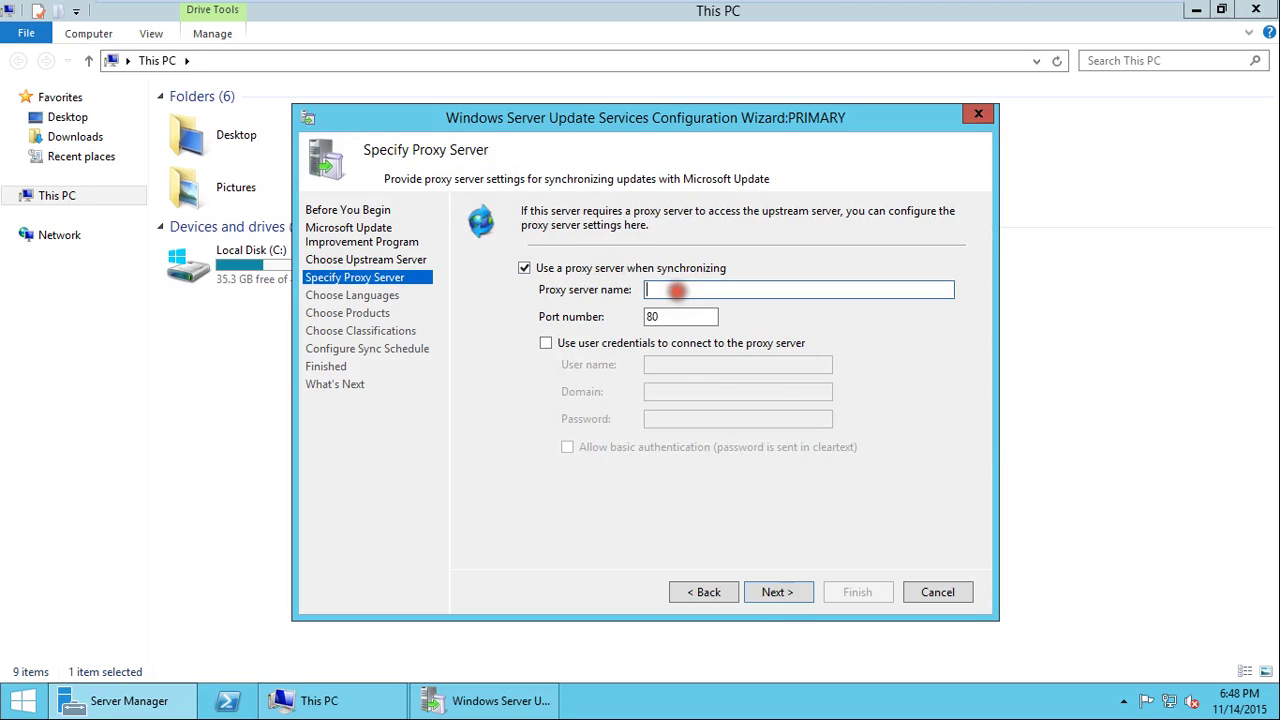
{"action": "left_click", "coordinate": [686, 318]}
{"action": "type", "text": "80"}
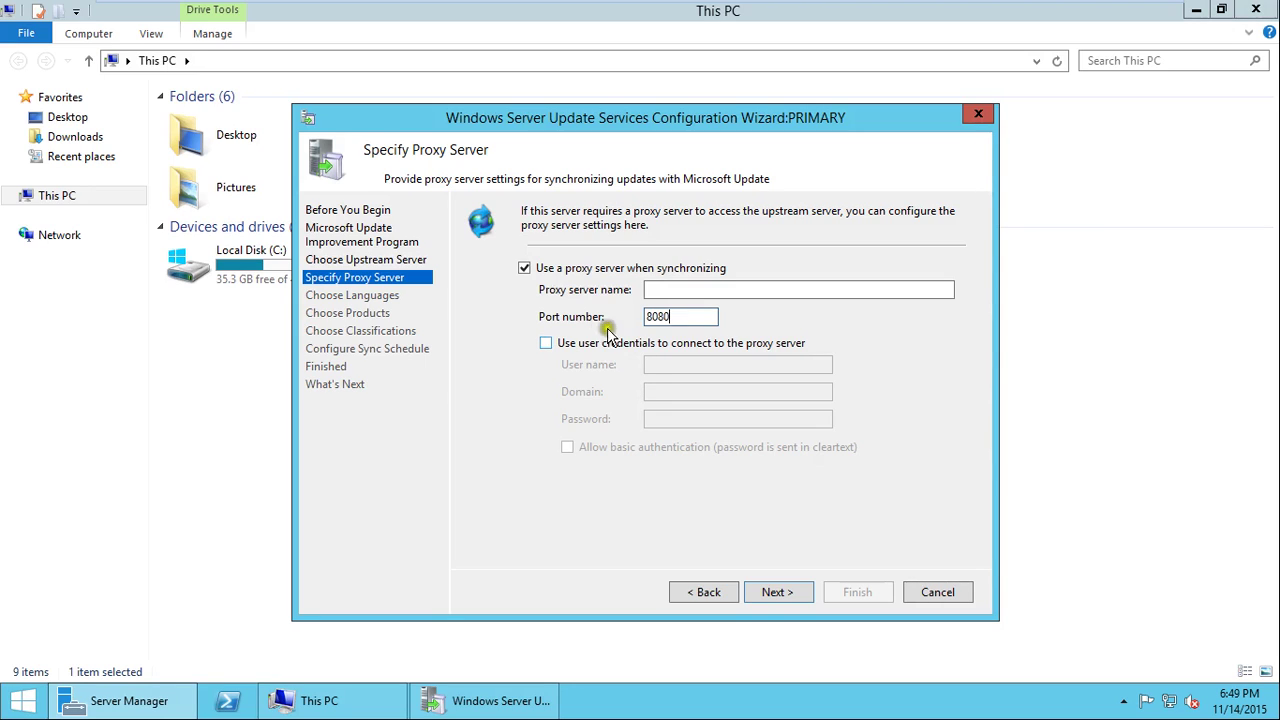
{"action": "left_click", "coordinate": [663, 291]}
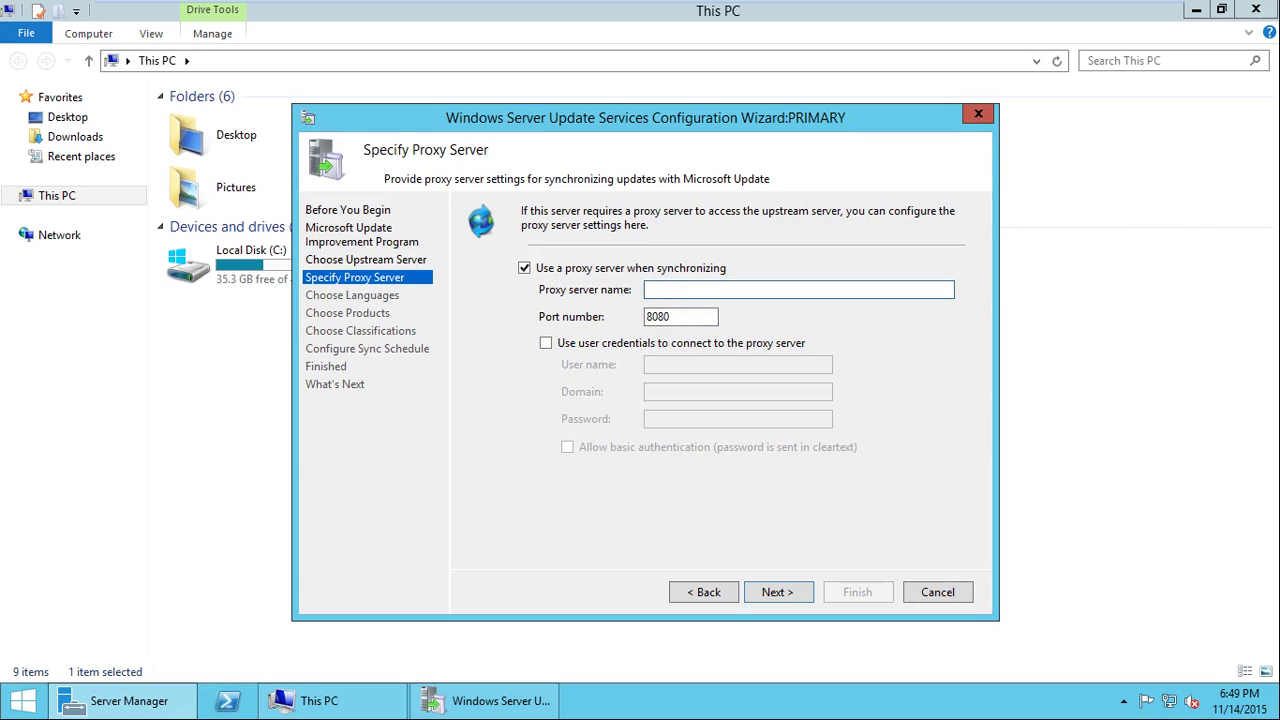
{"action": "left_click_drag", "start_coordinate": [700, 317], "coordinate": [623, 318]}
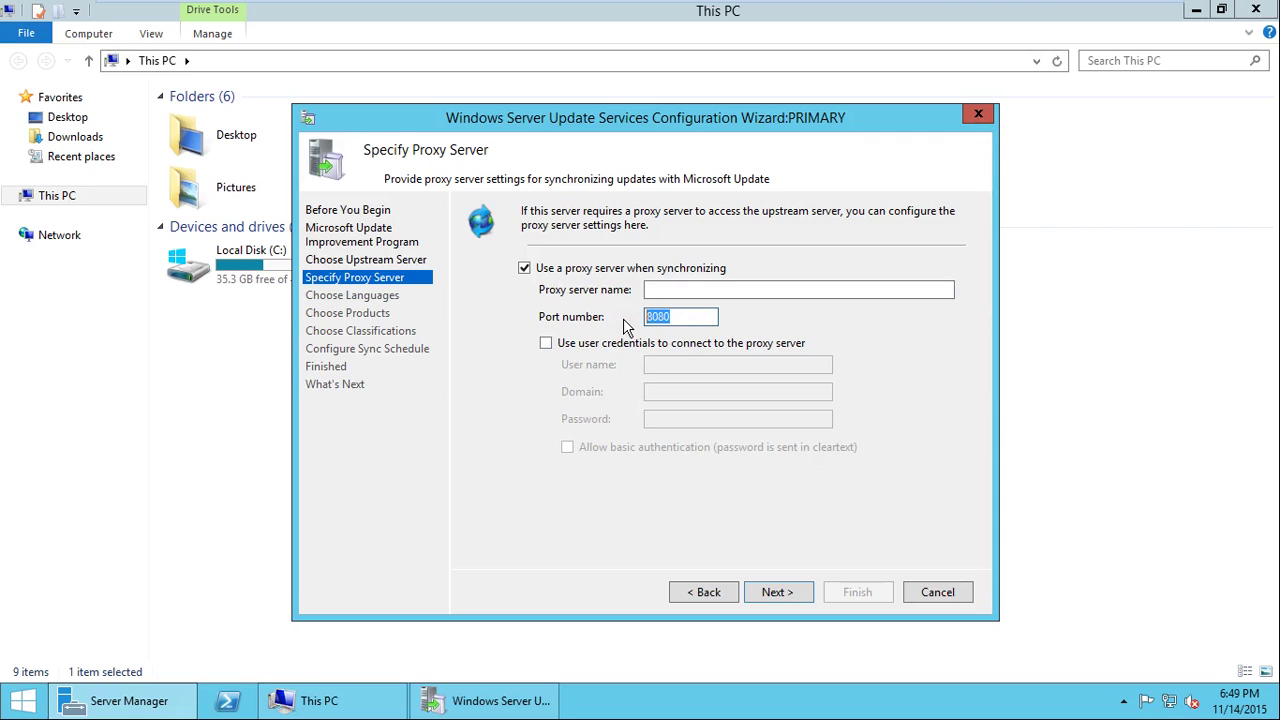
Try requiring proxy user credentials, then turn the proxy off and continue.
{"action": "left_click", "coordinate": [592, 344]}
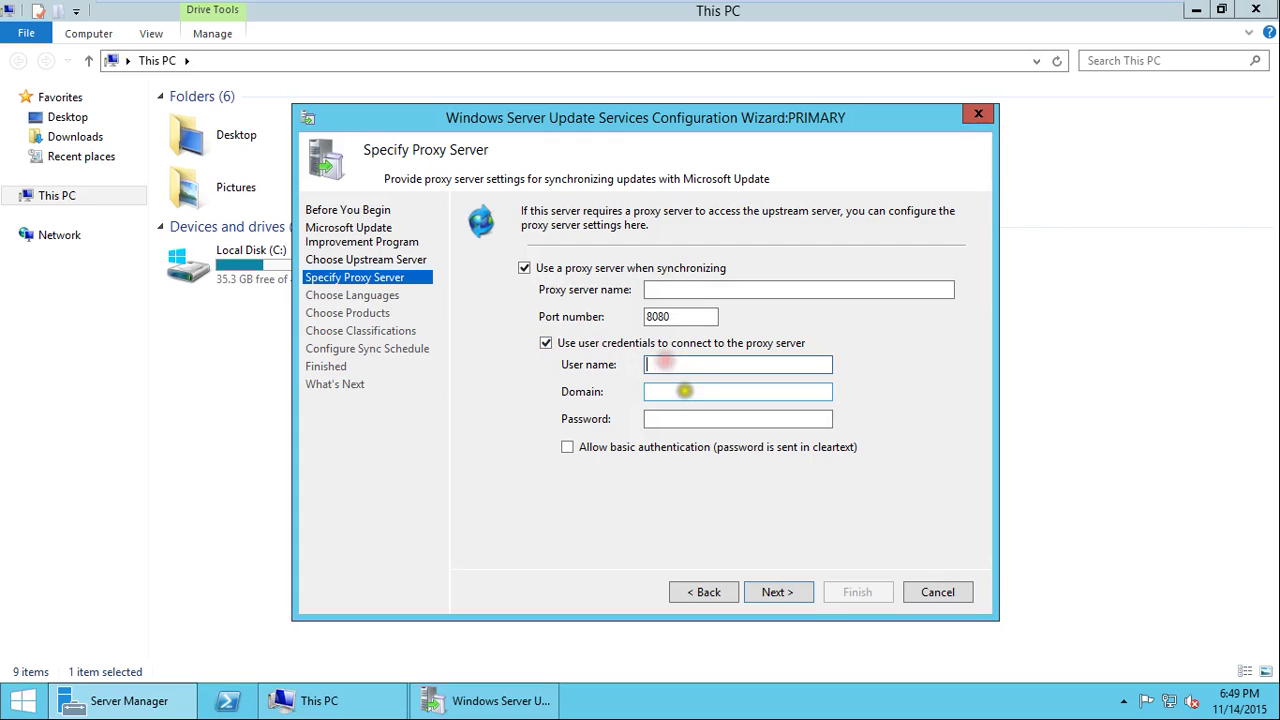
{"action": "left_click", "coordinate": [686, 419]}
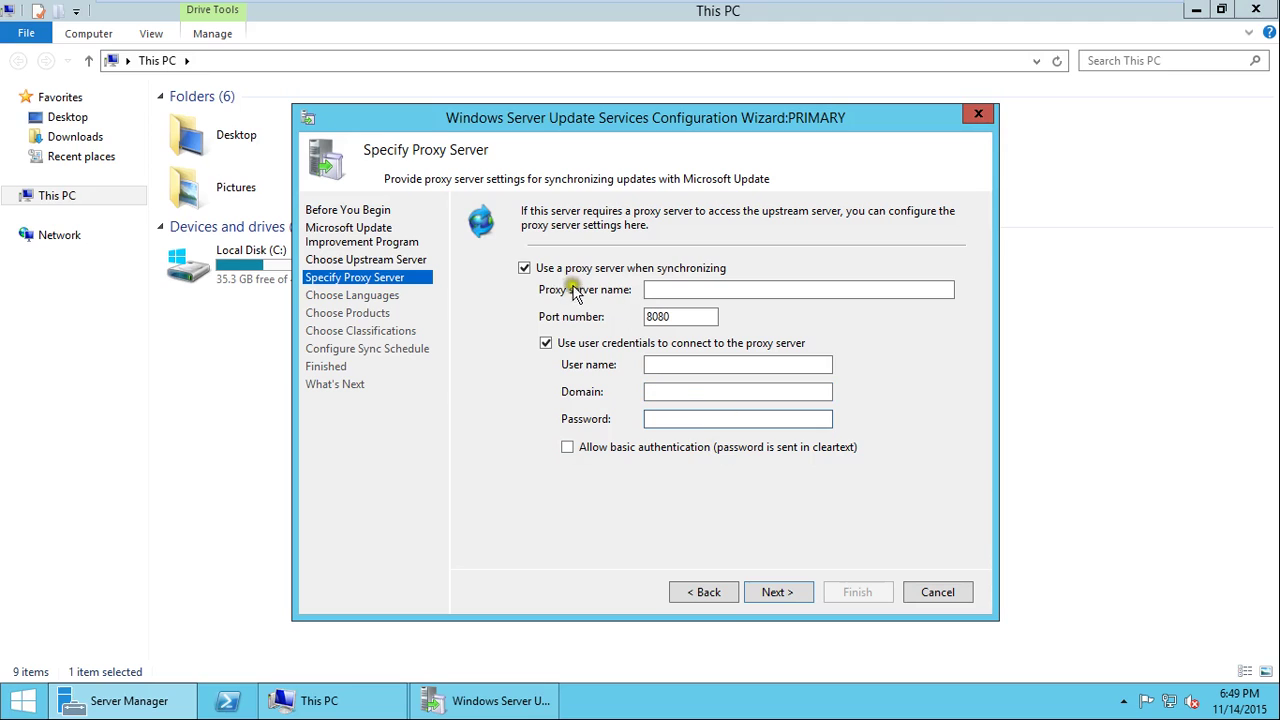
{"action": "left_click", "coordinate": [524, 270]}
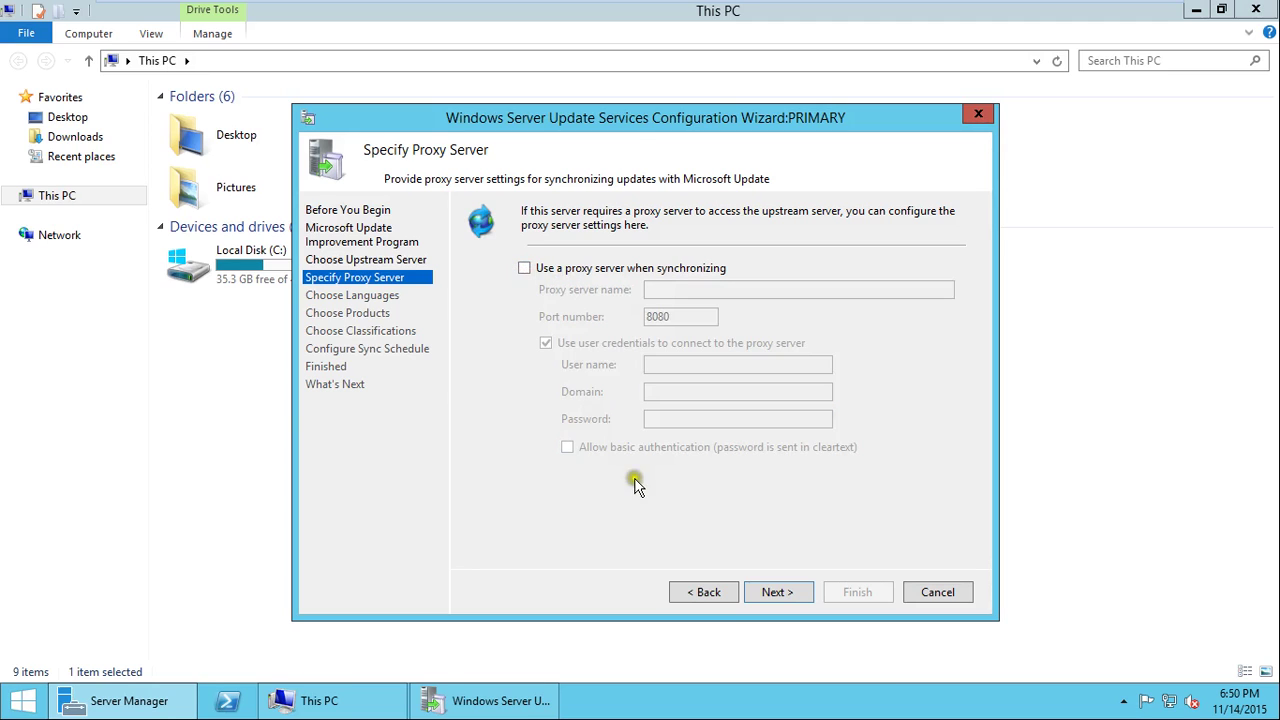
{"action": "left_click", "coordinate": [774, 592]}
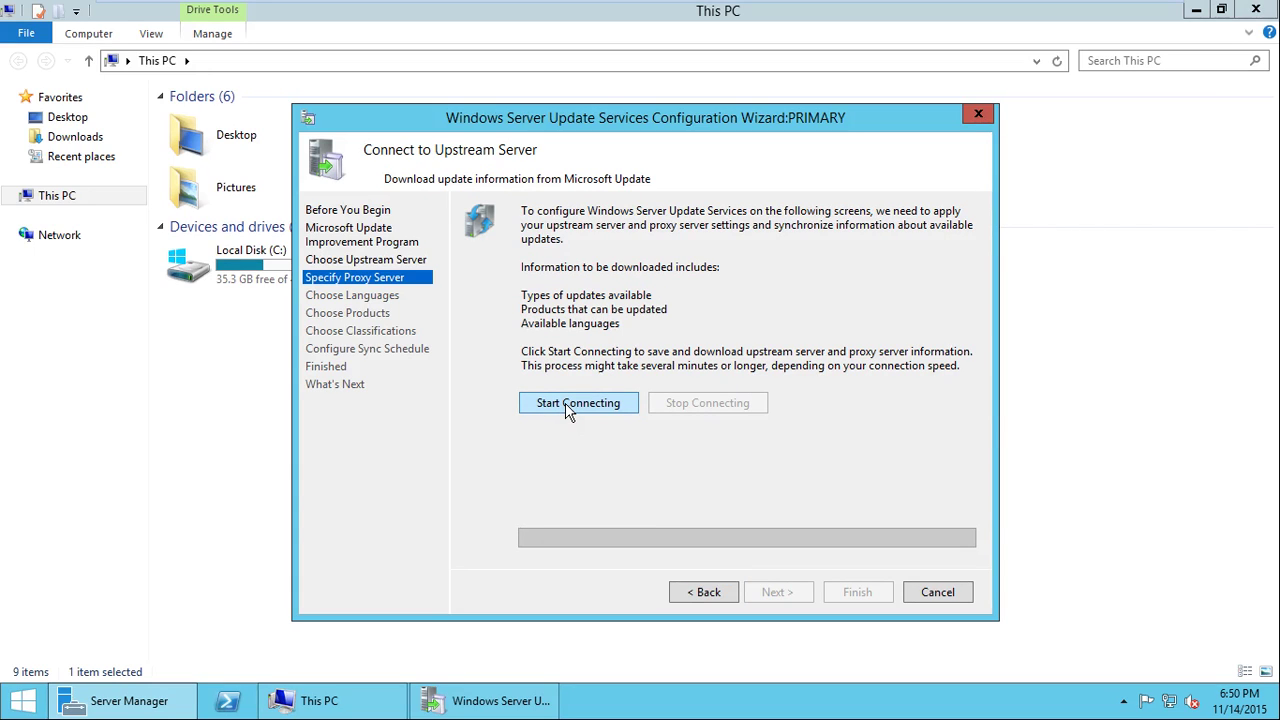
Start connecting to Microsoft Update and leave the VM's full-screen view while it downloads.
{"action": "left_click", "coordinate": [568, 405]}
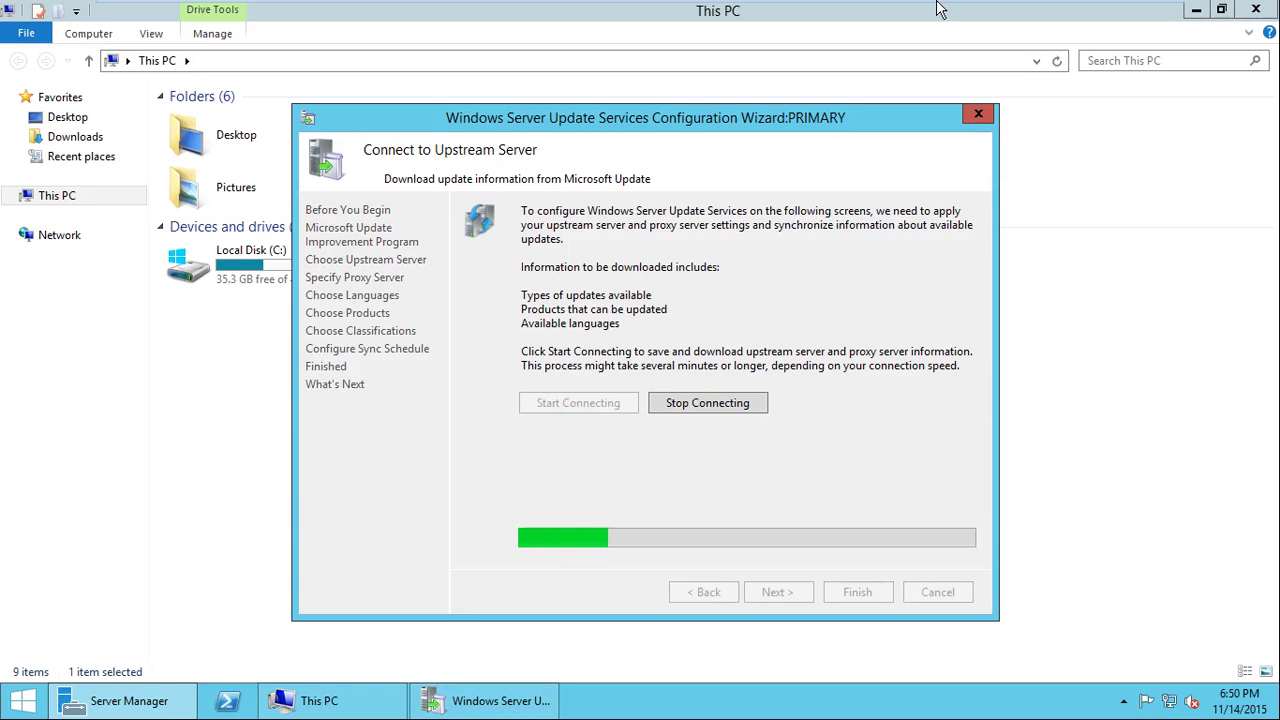
{"action": "mouse_move", "coordinate": [1007, 8]}
{"action": "left_click", "coordinate": [1137, 14]}
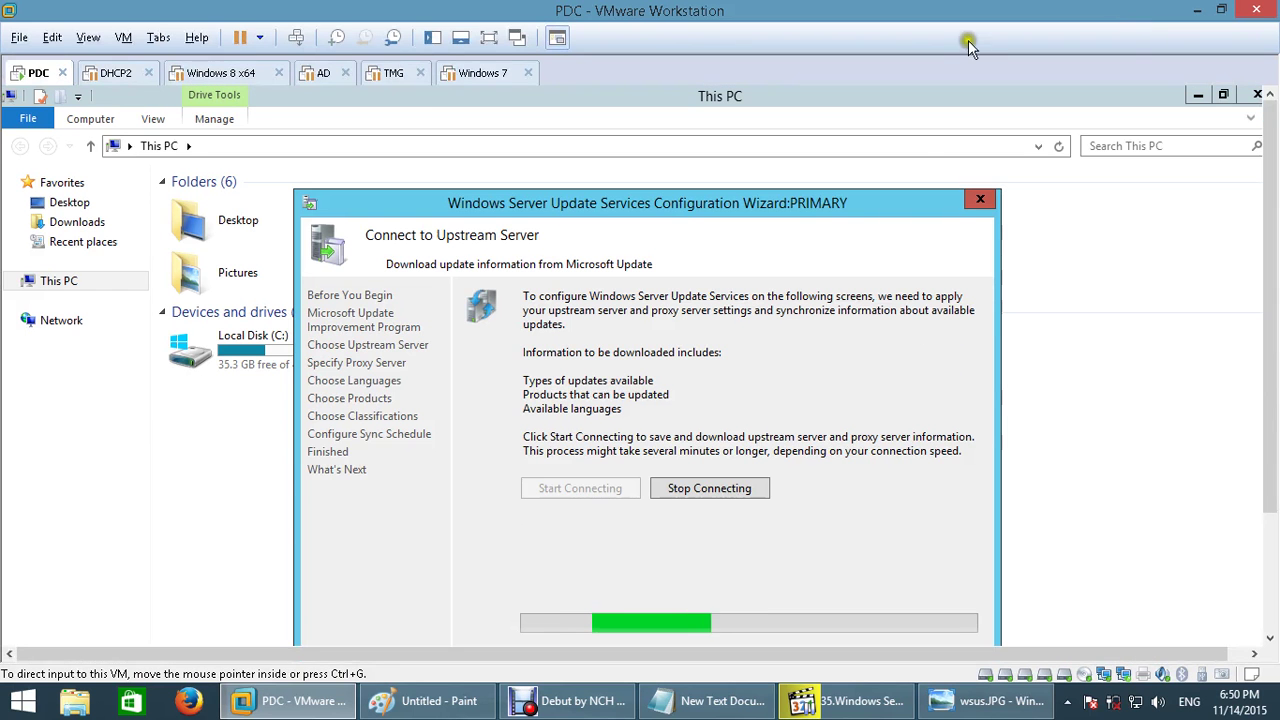
{"action": "scroll", "coordinate": [1272, 470], "scroll_direction": "down", "scroll_amount": 1}
{"action": "left_click_drag", "start_coordinate": [1275, 478], "coordinate": [1277, 473]}
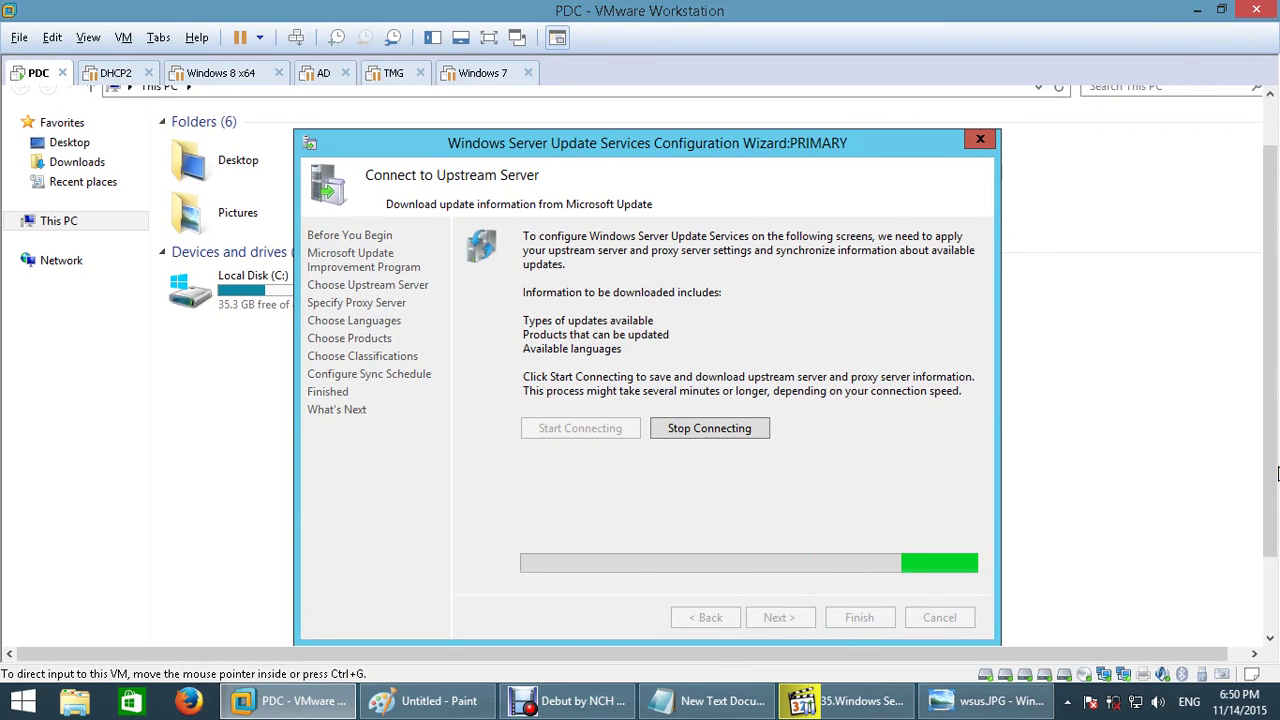
{"action": "left_click", "coordinate": [1276, 470]}
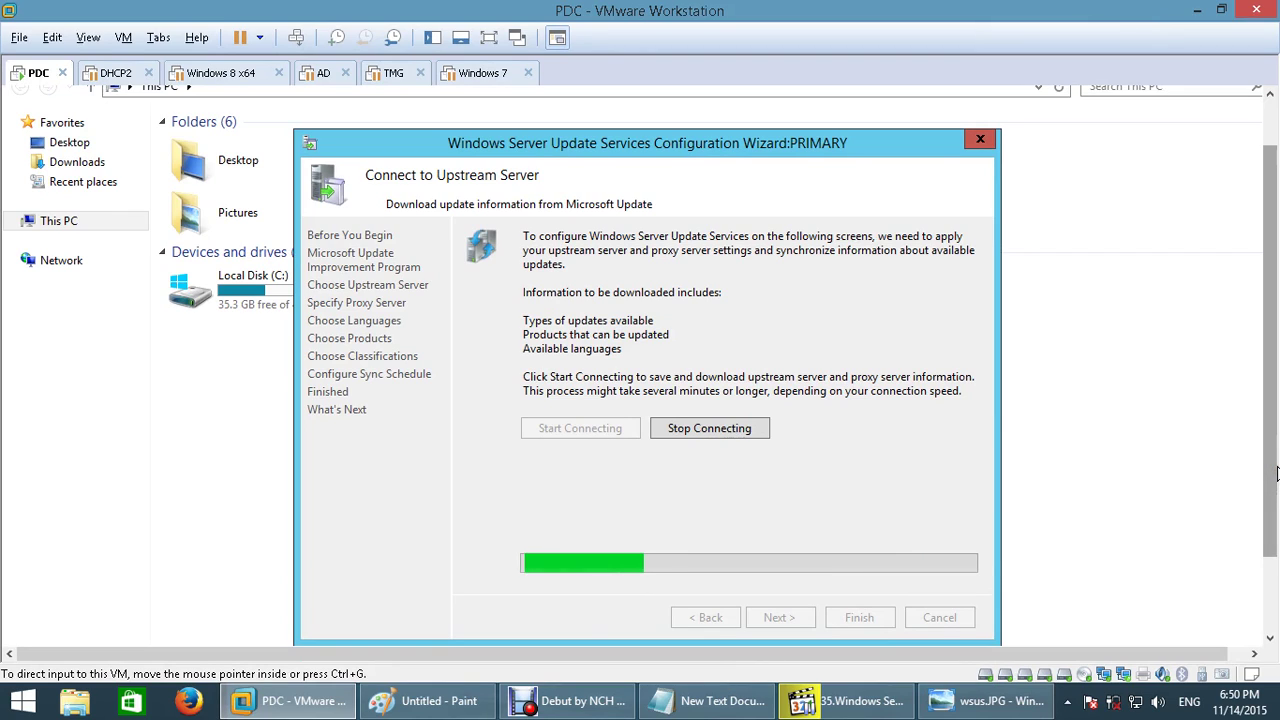
{"action": "left_click", "coordinate": [1258, 470]}
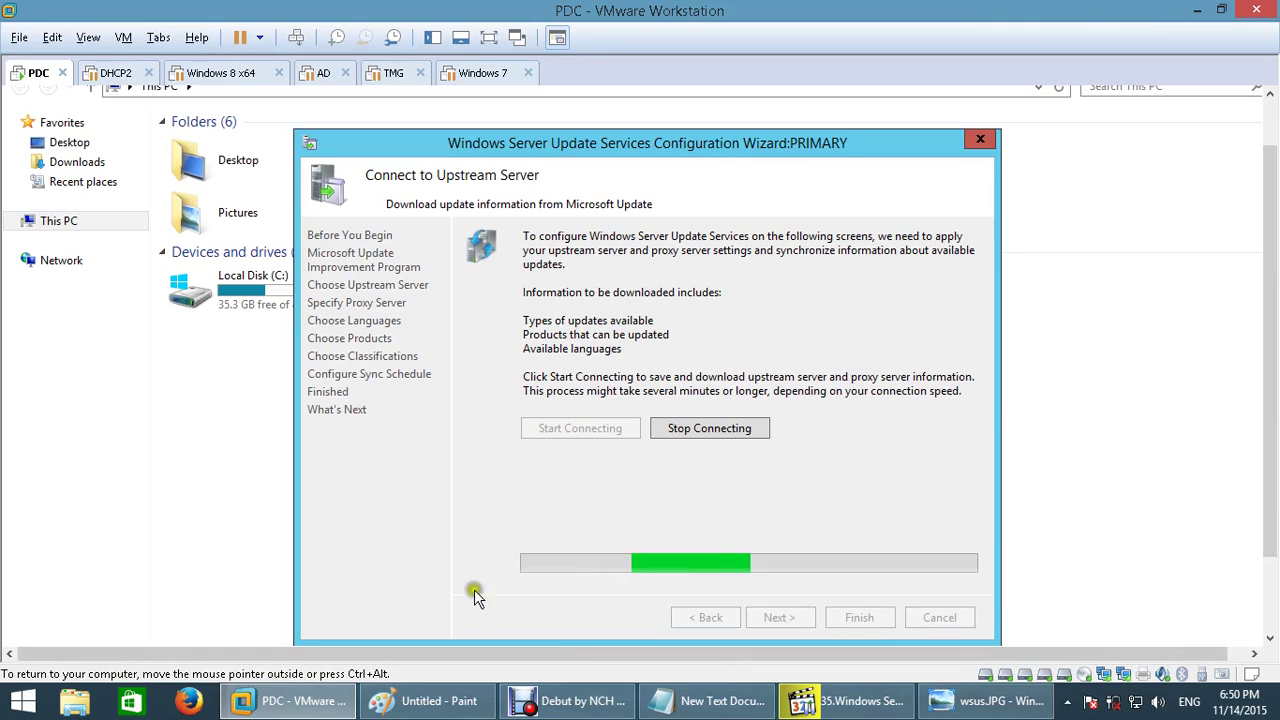
Resume the screen recording and return the VM to full screen.
{"action": "left_click", "coordinate": [568, 700]}
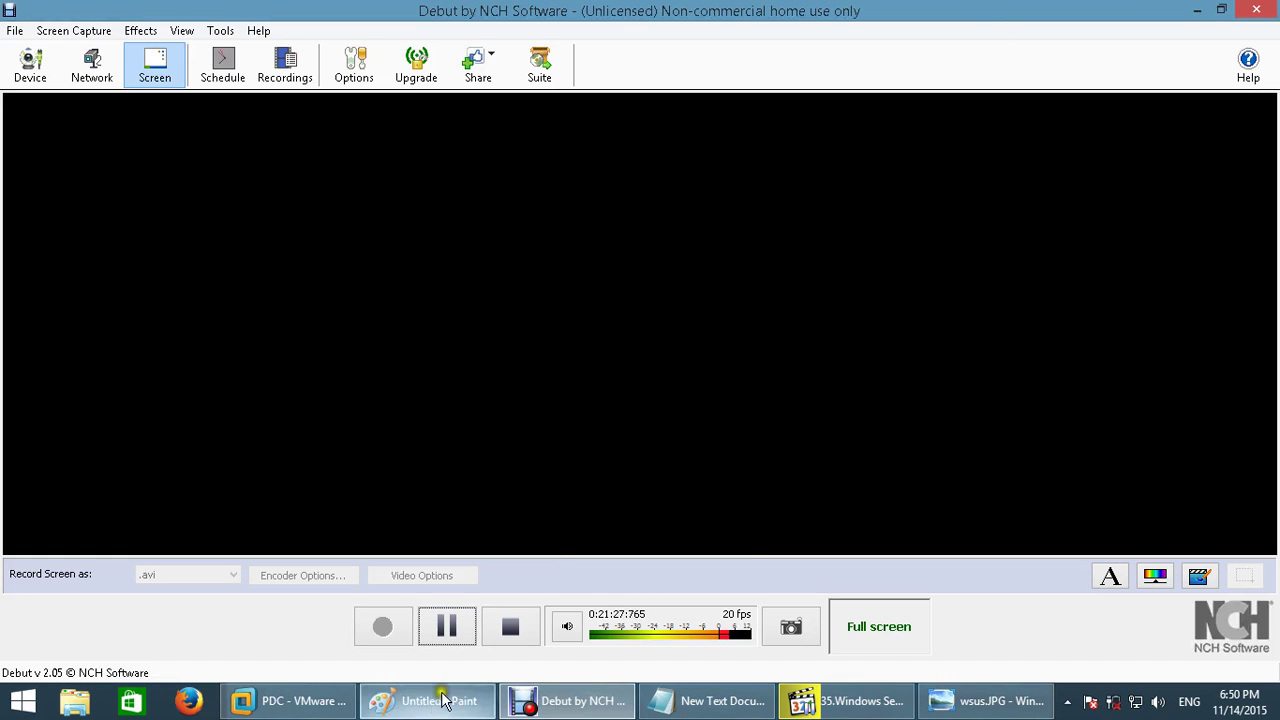
{"action": "left_click", "coordinate": [447, 638]}
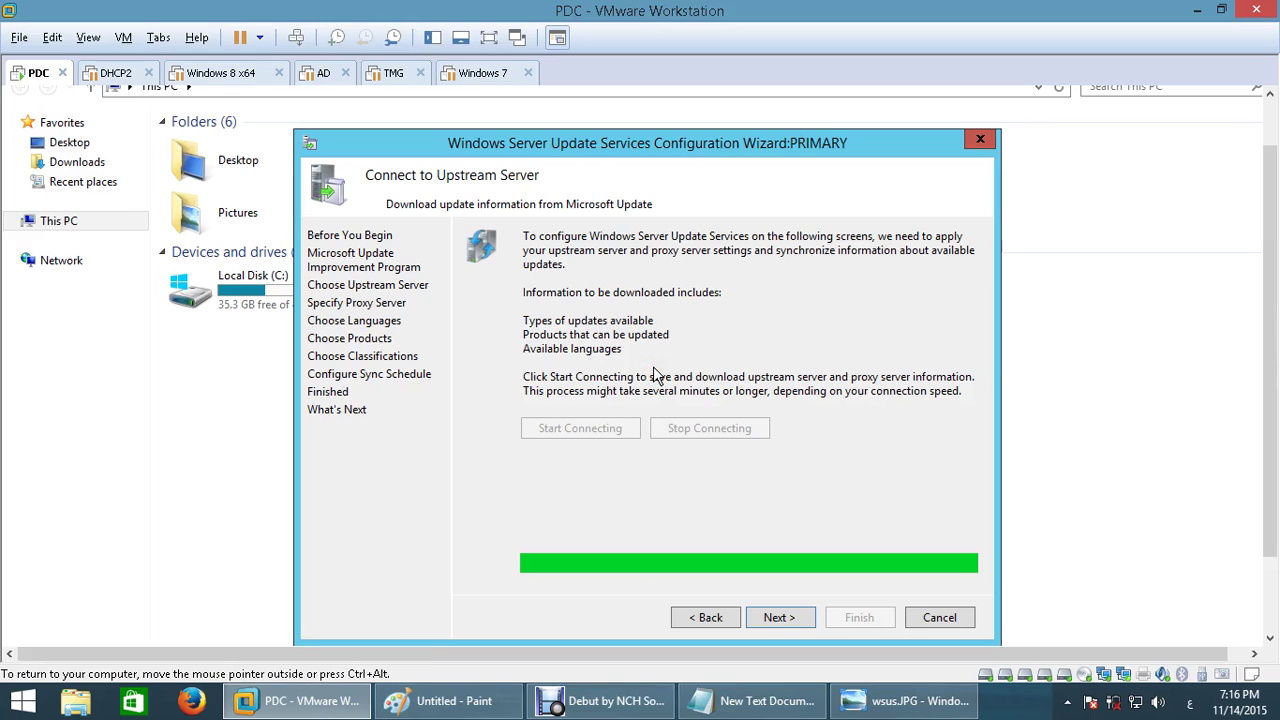
{"action": "key", "text": "ctrl+alt+Return"}
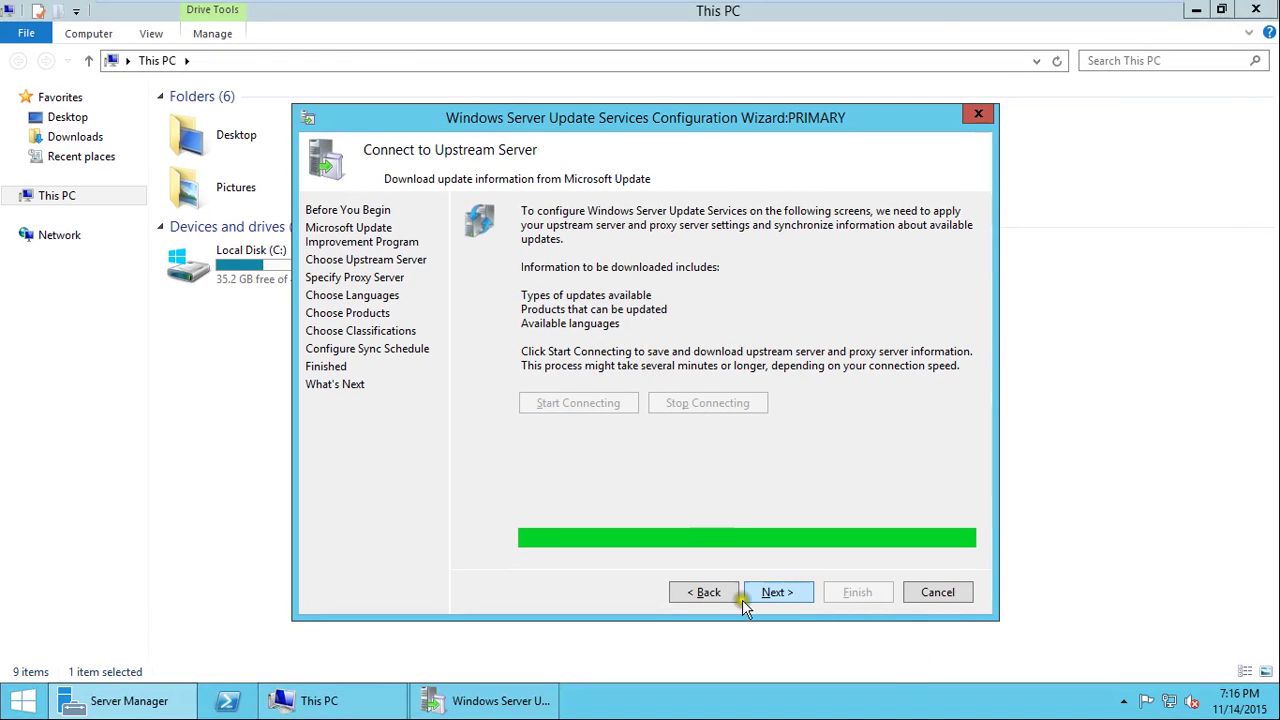
Restrict update downloads to English only, dropping the briefly added Arabic, and continue.
{"action": "left_click", "coordinate": [777, 591]}
{"action": "left_click", "coordinate": [524, 307]}
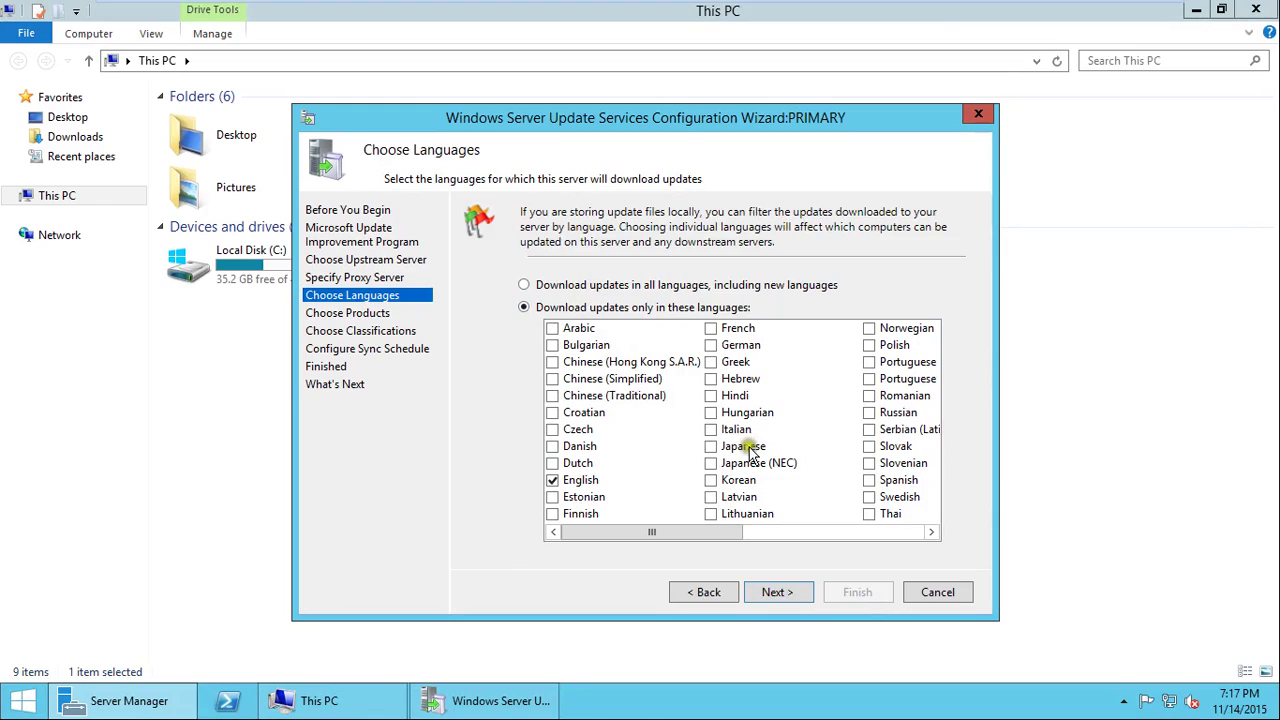
{"action": "left_click", "coordinate": [552, 329]}
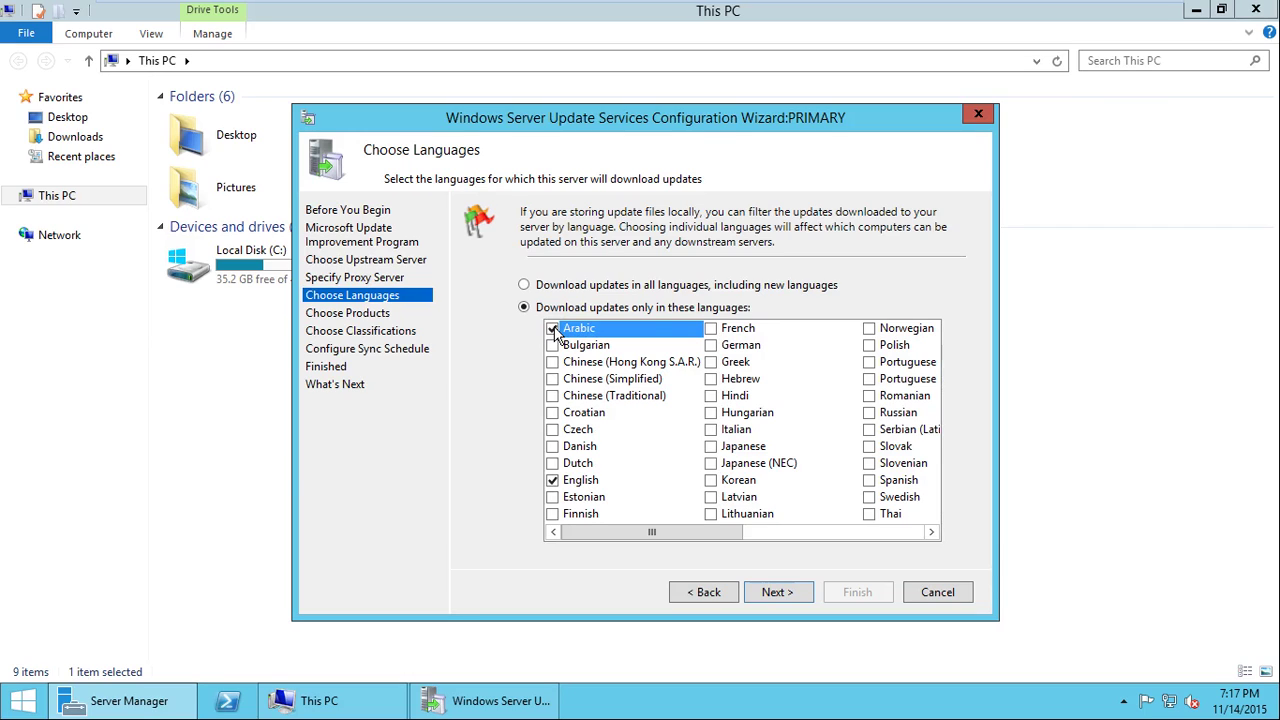
{"action": "left_click", "coordinate": [553, 330]}
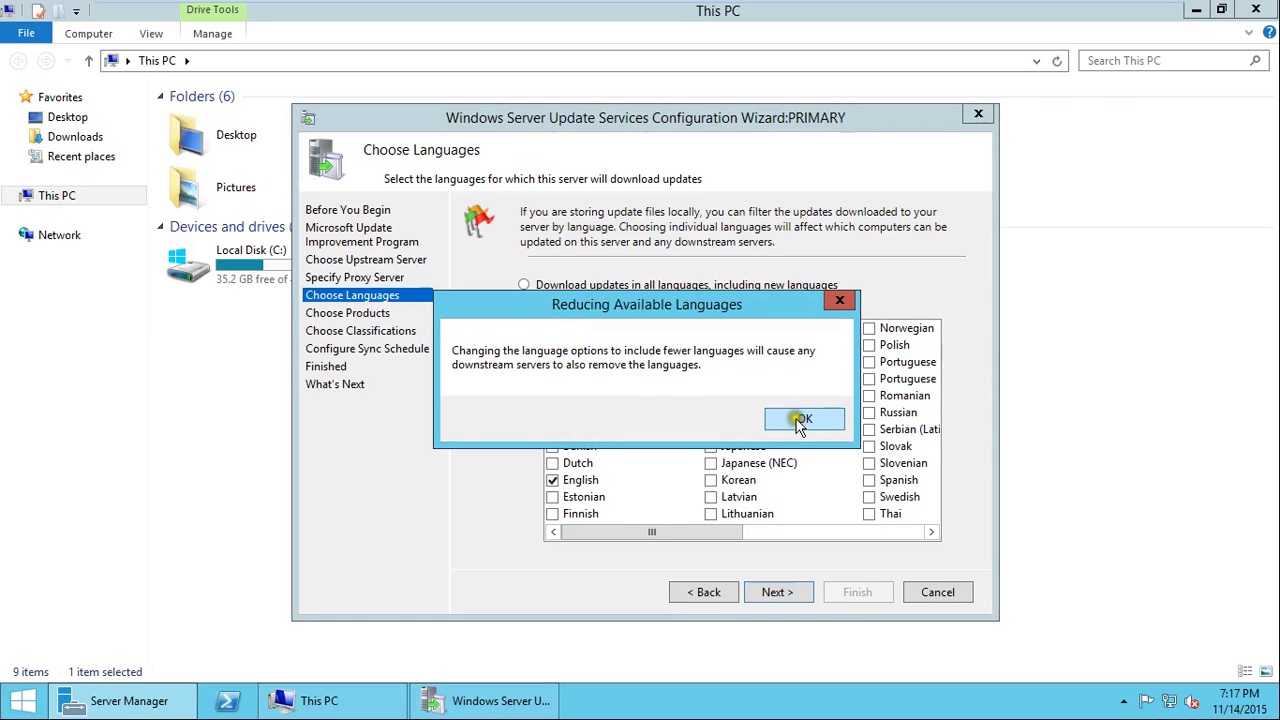
{"action": "left_click", "coordinate": [796, 418]}
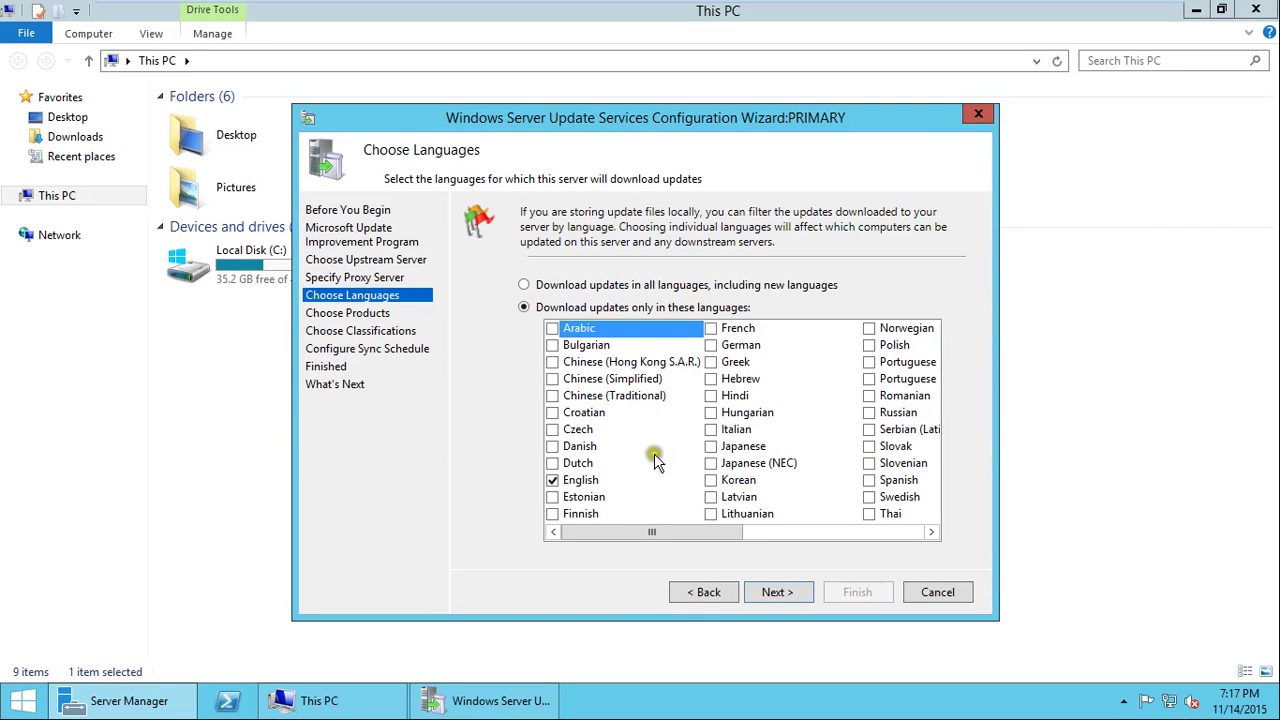
{"action": "left_click", "coordinate": [582, 482]}
{"action": "left_click", "coordinate": [586, 486]}
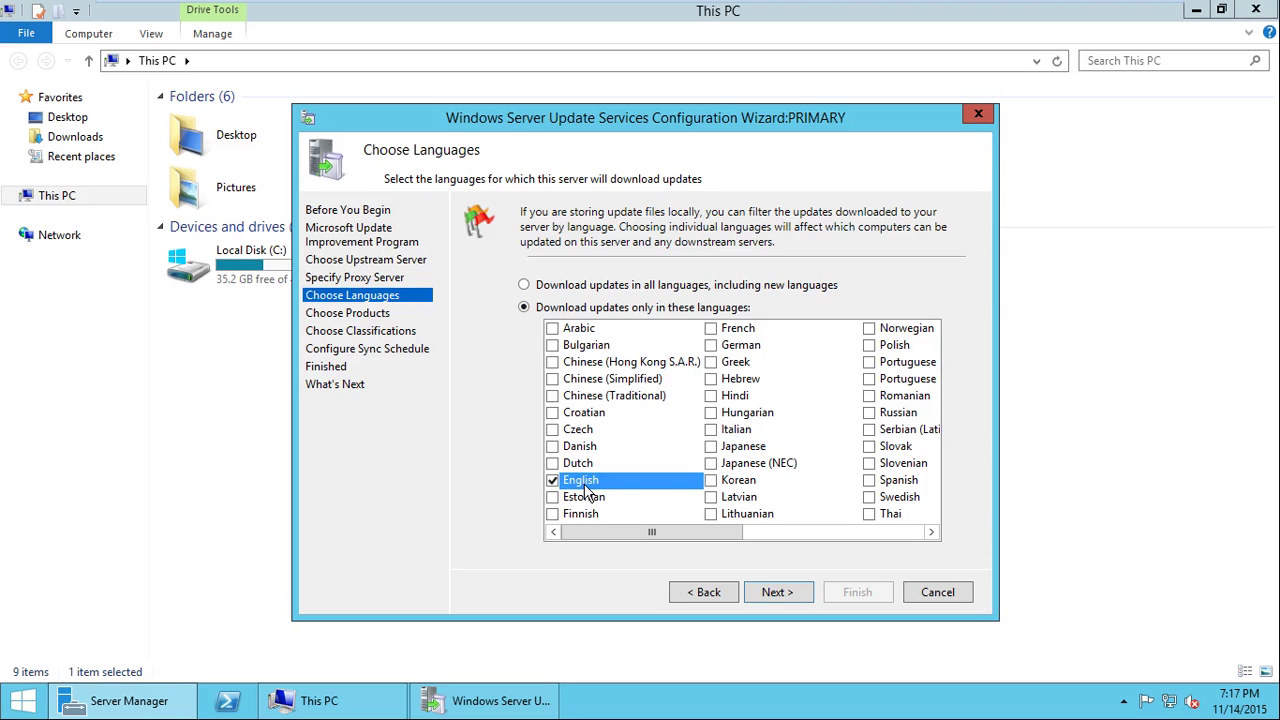
{"action": "left_click", "coordinate": [791, 594]}
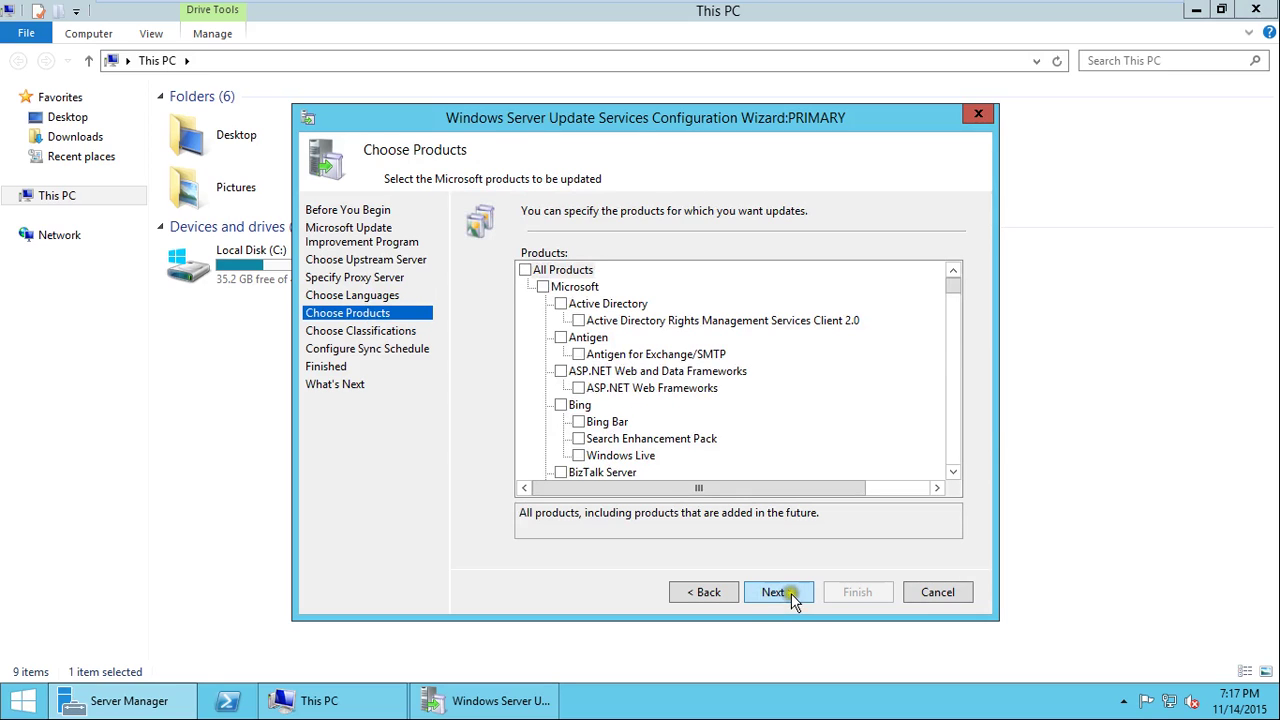
Clear all product selections and scroll through the products list.
{"action": "left_click", "coordinate": [525, 270]}
{"action": "left_click", "coordinate": [543, 287]}
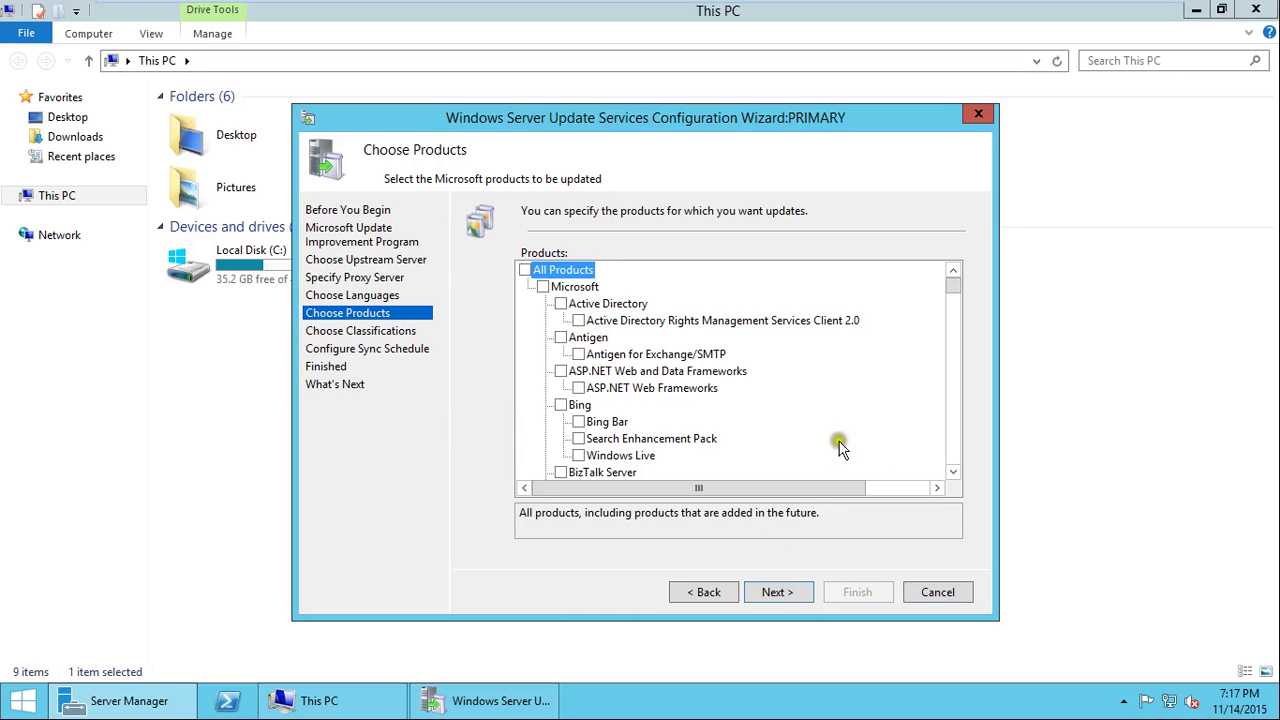
{"action": "left_click", "coordinate": [951, 474]}
{"action": "left_click_drag", "start_coordinate": [951, 474], "coordinate": [951, 474]}
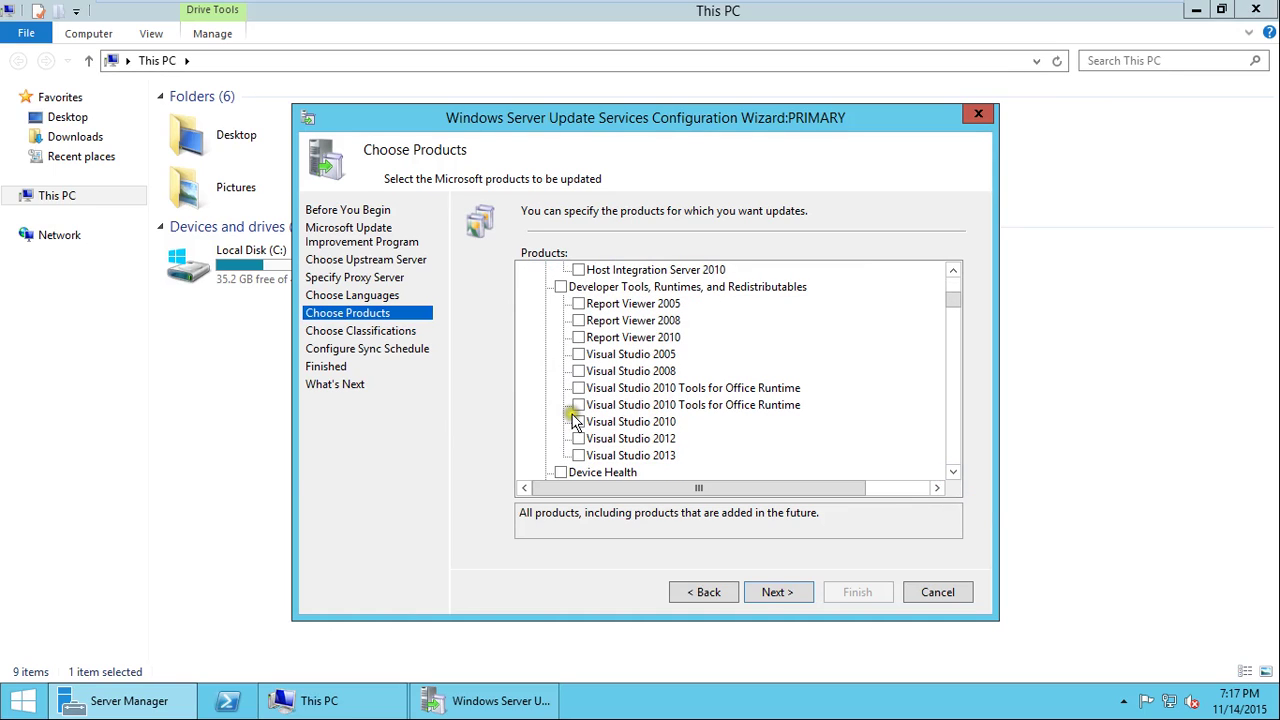
{"action": "left_click_drag", "start_coordinate": [951, 474], "coordinate": [952, 472]}
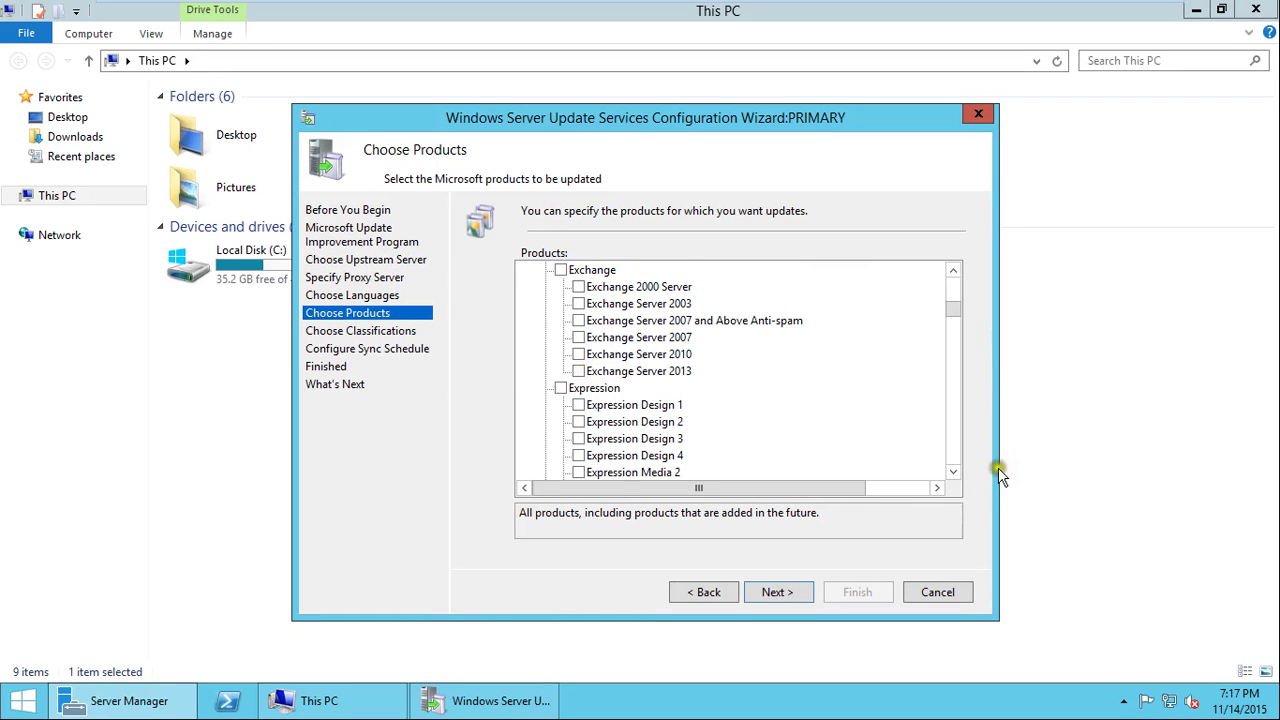
{"action": "left_click", "coordinate": [951, 474]}
{"action": "left_click_drag", "start_coordinate": [951, 474], "coordinate": [951, 474]}
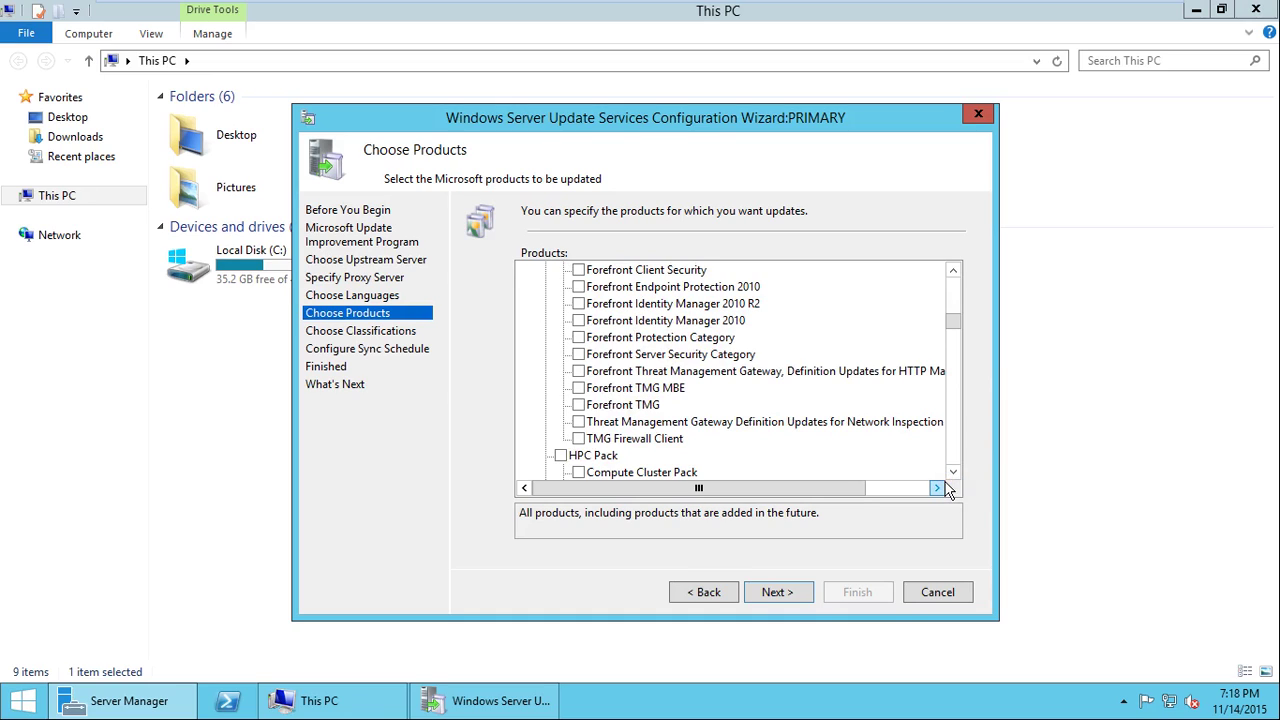
{"action": "left_click", "coordinate": [915, 489]}
{"action": "left_click_drag", "start_coordinate": [954, 473], "coordinate": [954, 473]}
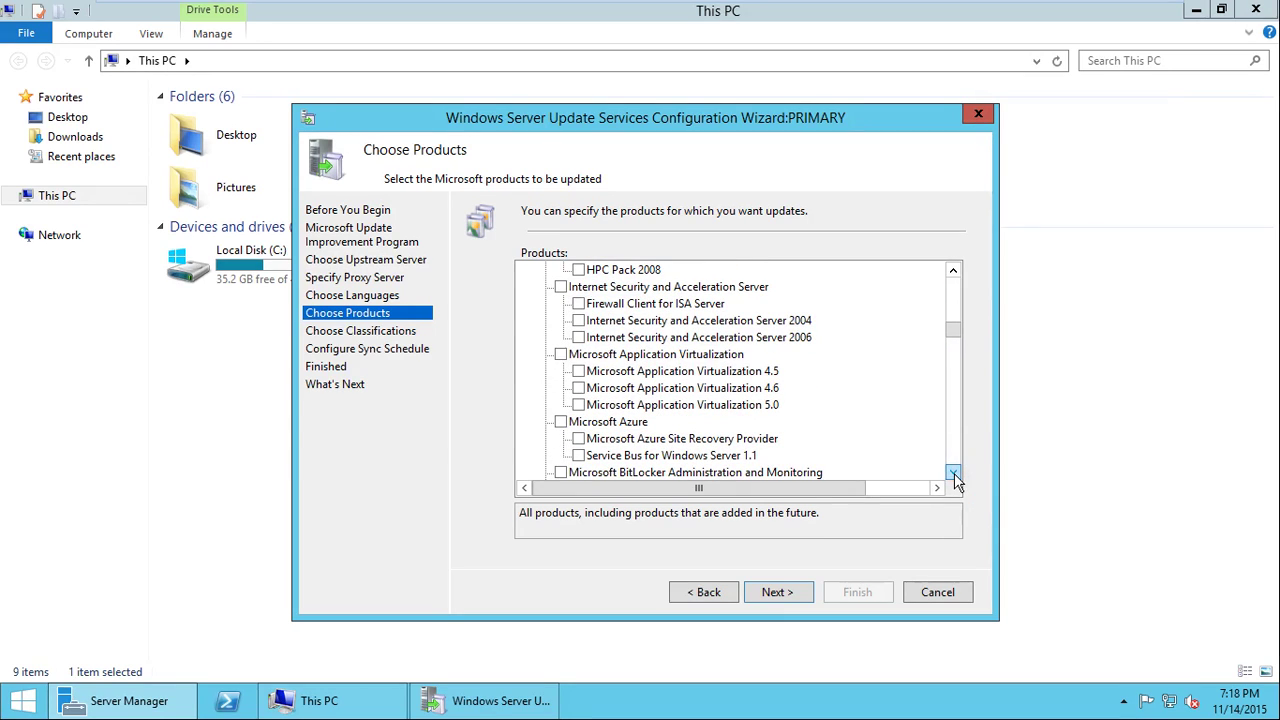
{"action": "left_click", "coordinate": [931, 486]}
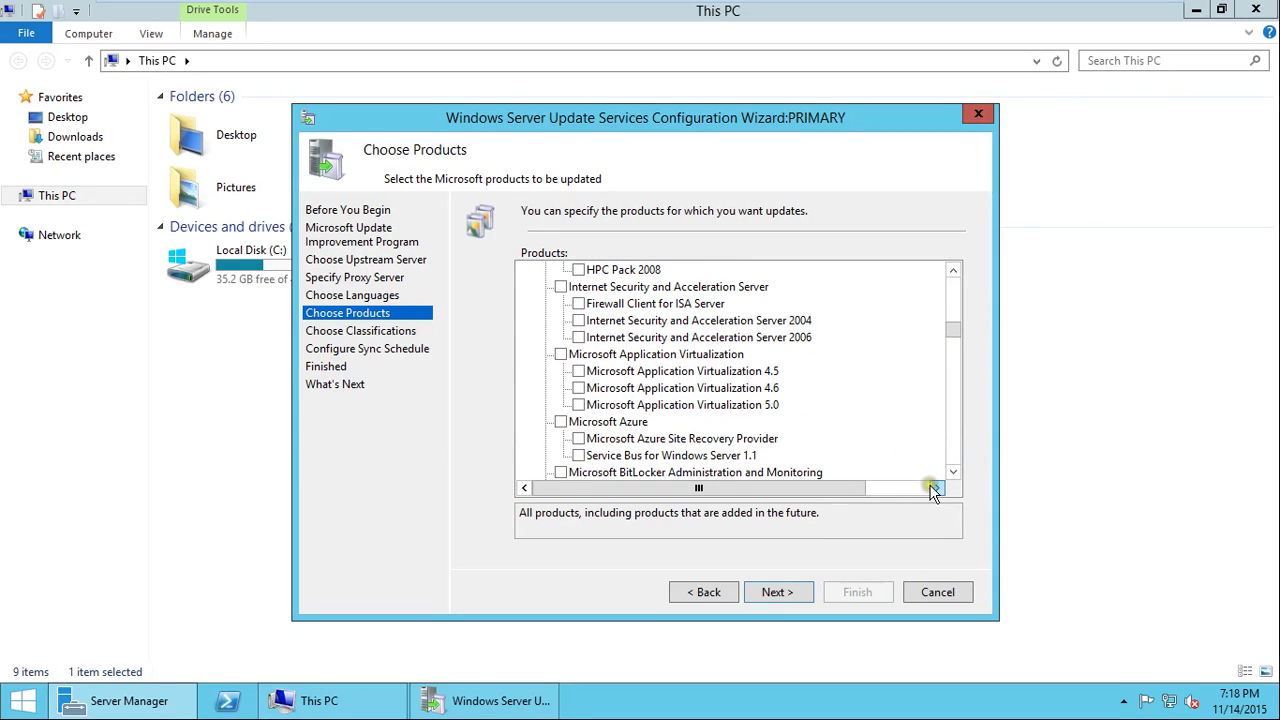
{"action": "left_click_drag", "start_coordinate": [952, 474], "coordinate": [951, 481]}
{"action": "left_click_drag", "start_coordinate": [951, 360], "coordinate": [951, 480]}
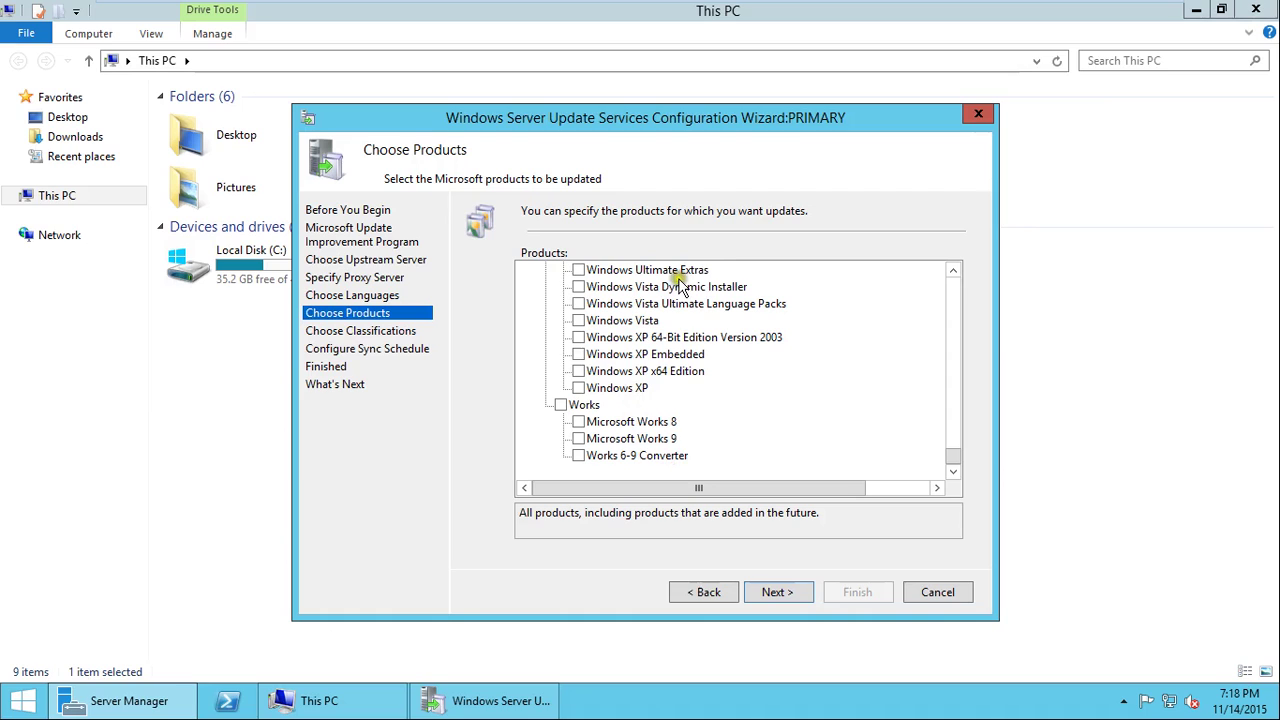
{"action": "left_click_drag", "start_coordinate": [954, 272], "coordinate": [954, 277]}
Tick Windows Server 2012 R2 and Windows RT 8.1, unticking Windows Server 2012, then continue.
{"action": "left_click", "coordinate": [578, 354]}
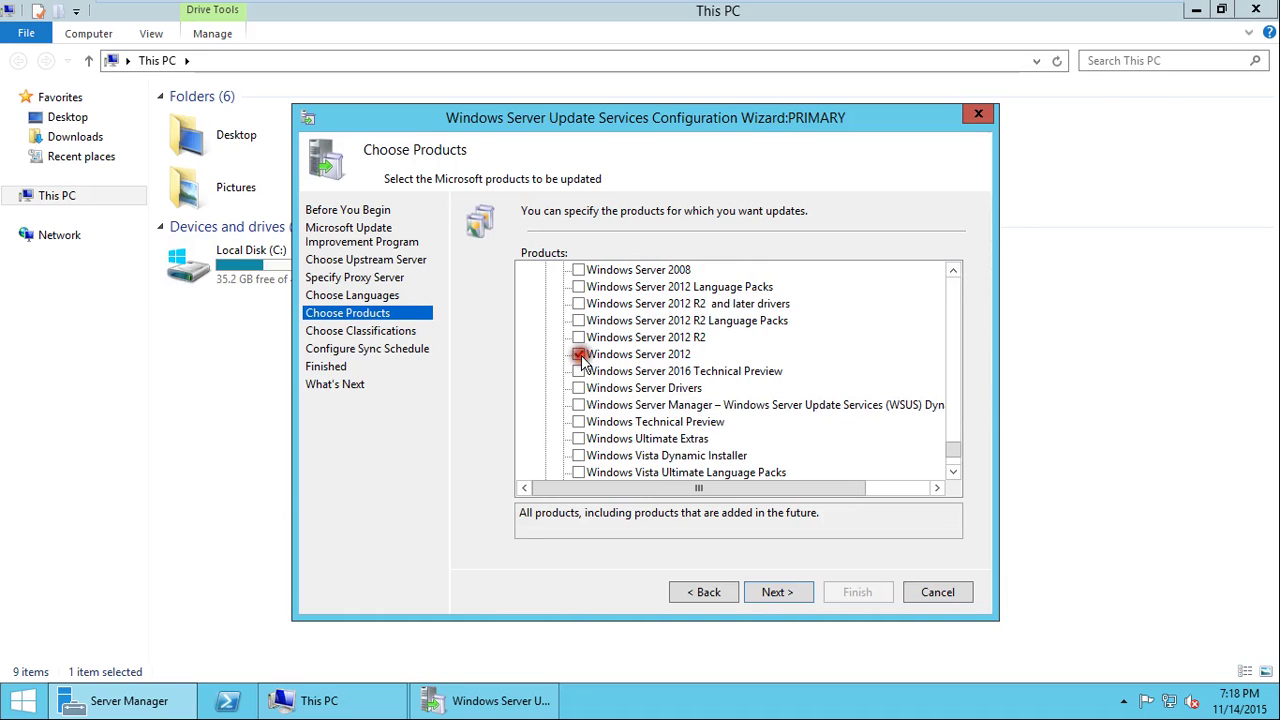
{"action": "left_click", "coordinate": [954, 271]}
{"action": "left_click", "coordinate": [954, 271]}
{"action": "left_click", "coordinate": [954, 271]}
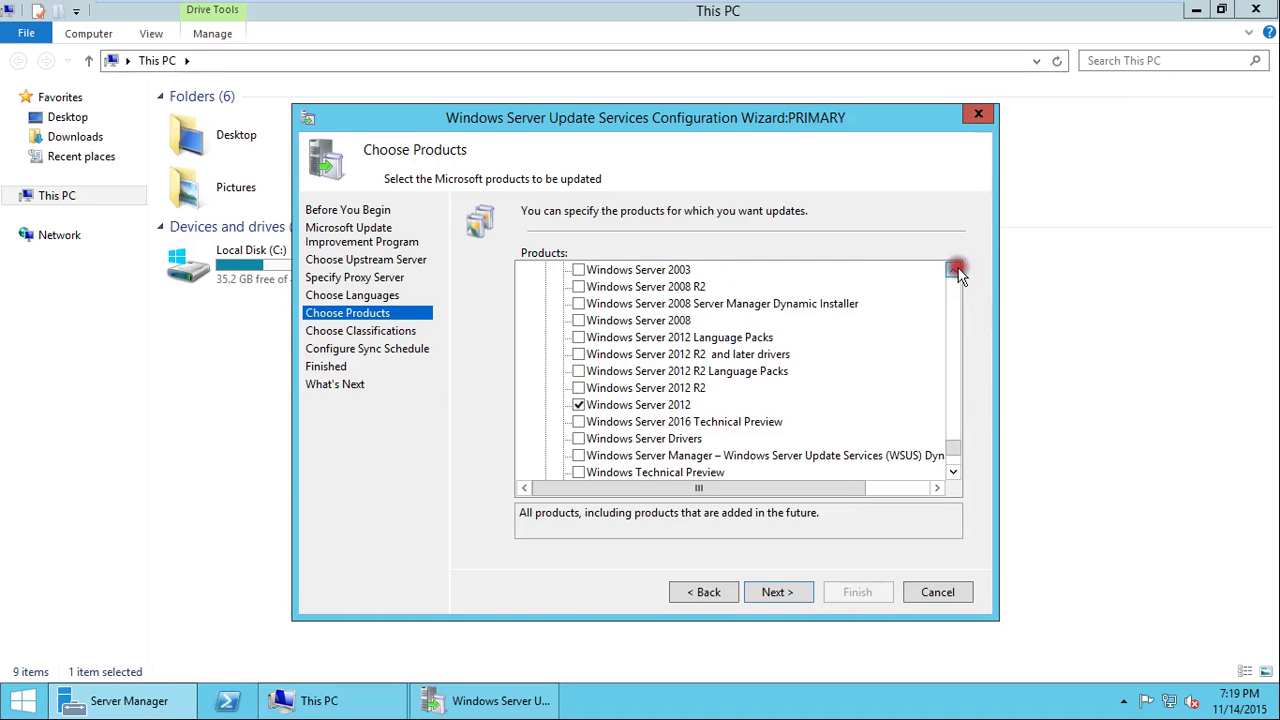
{"action": "left_click", "coordinate": [954, 271]}
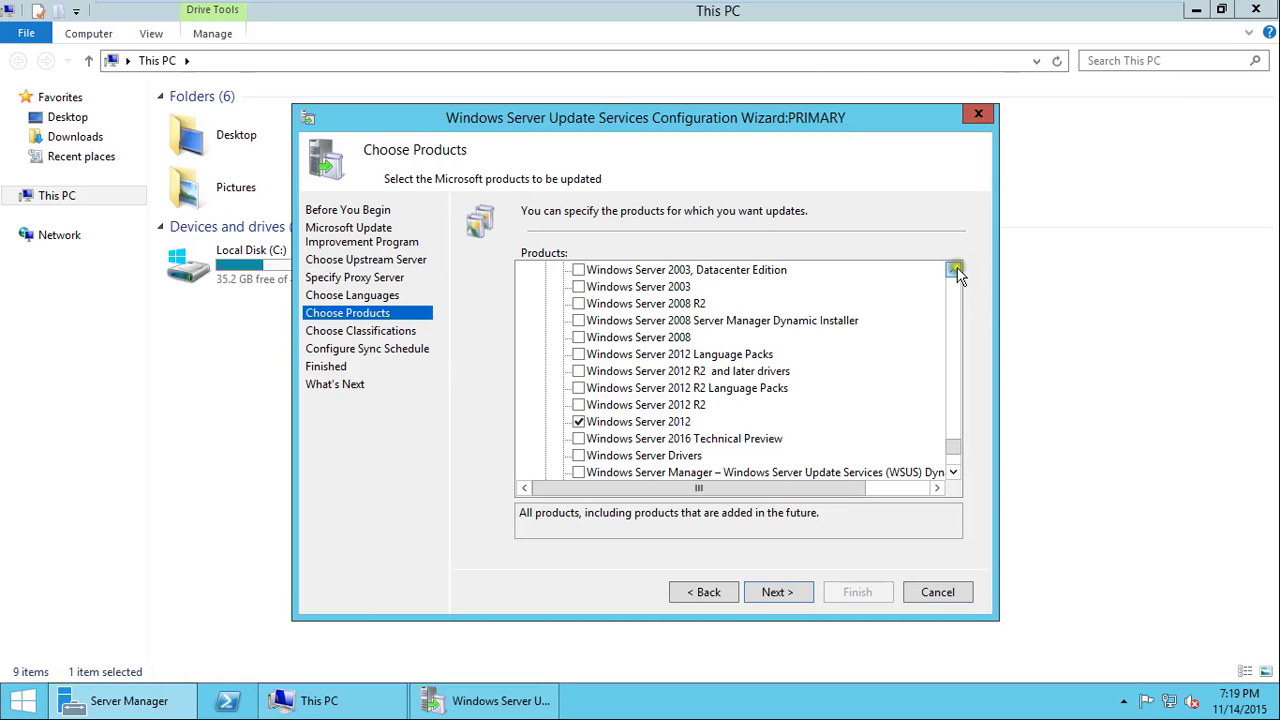
{"action": "left_click", "coordinate": [579, 421]}
{"action": "left_click", "coordinate": [579, 404]}
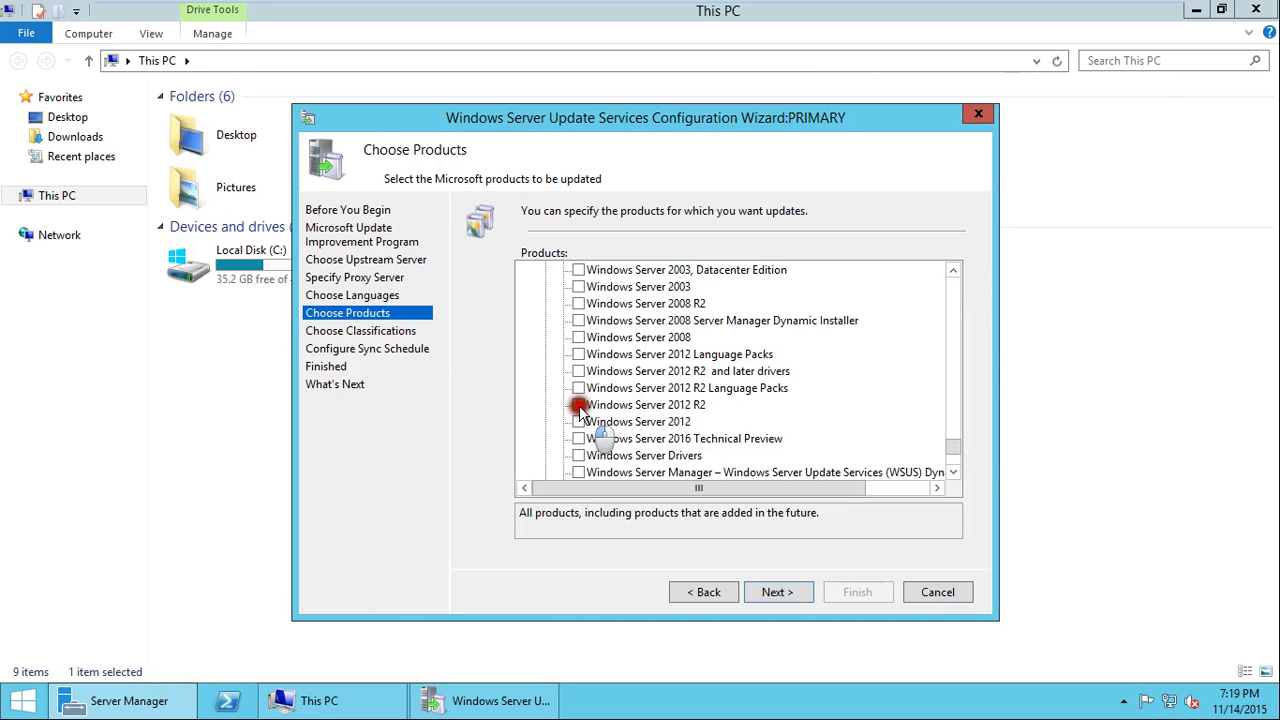
{"action": "left_click", "coordinate": [954, 271]}
{"action": "left_click", "coordinate": [954, 271]}
{"action": "left_click", "coordinate": [954, 271]}
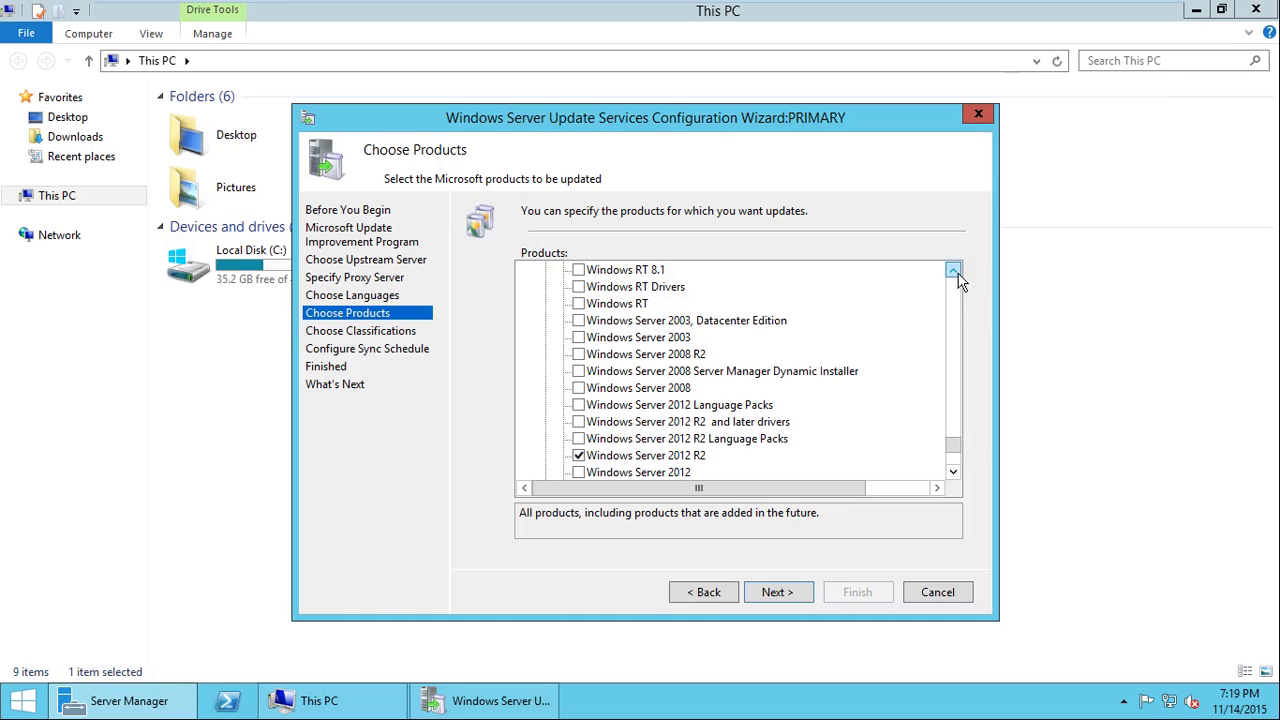
{"action": "left_click", "coordinate": [954, 271]}
{"action": "left_click", "coordinate": [954, 271]}
{"action": "left_click", "coordinate": [954, 271]}
{"action": "left_click", "coordinate": [954, 271]}
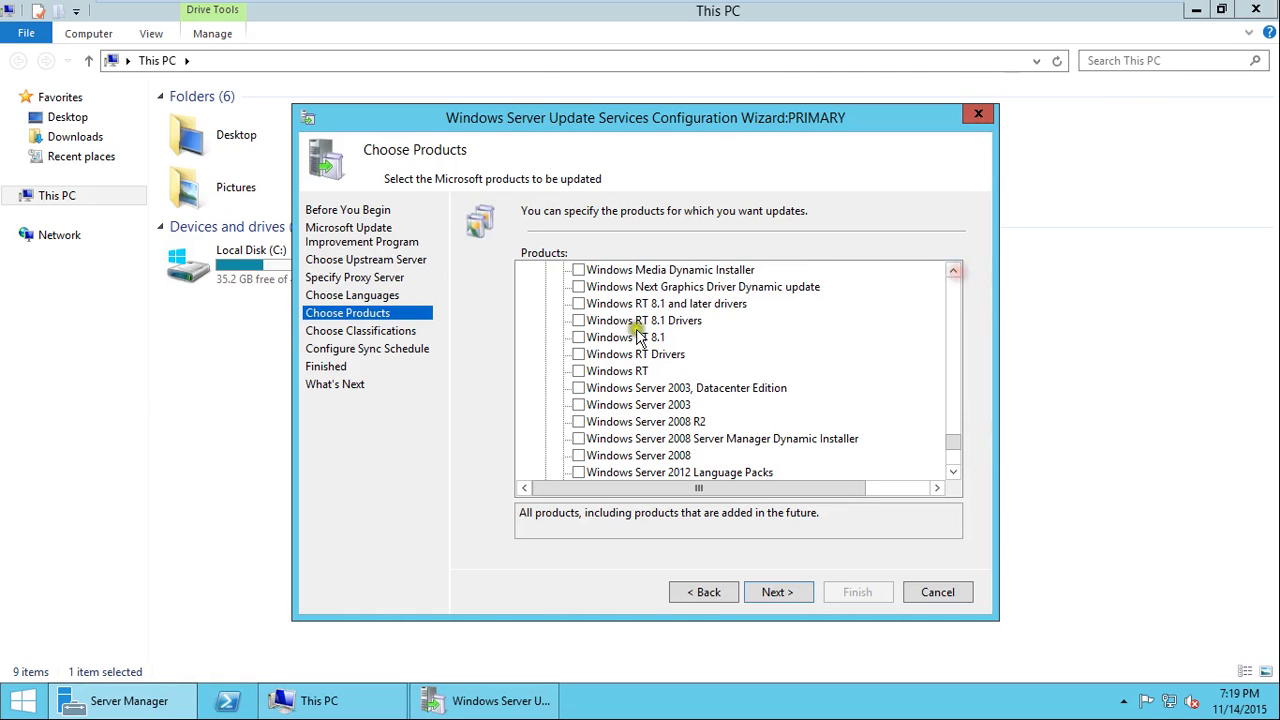
{"action": "left_click", "coordinate": [578, 338]}
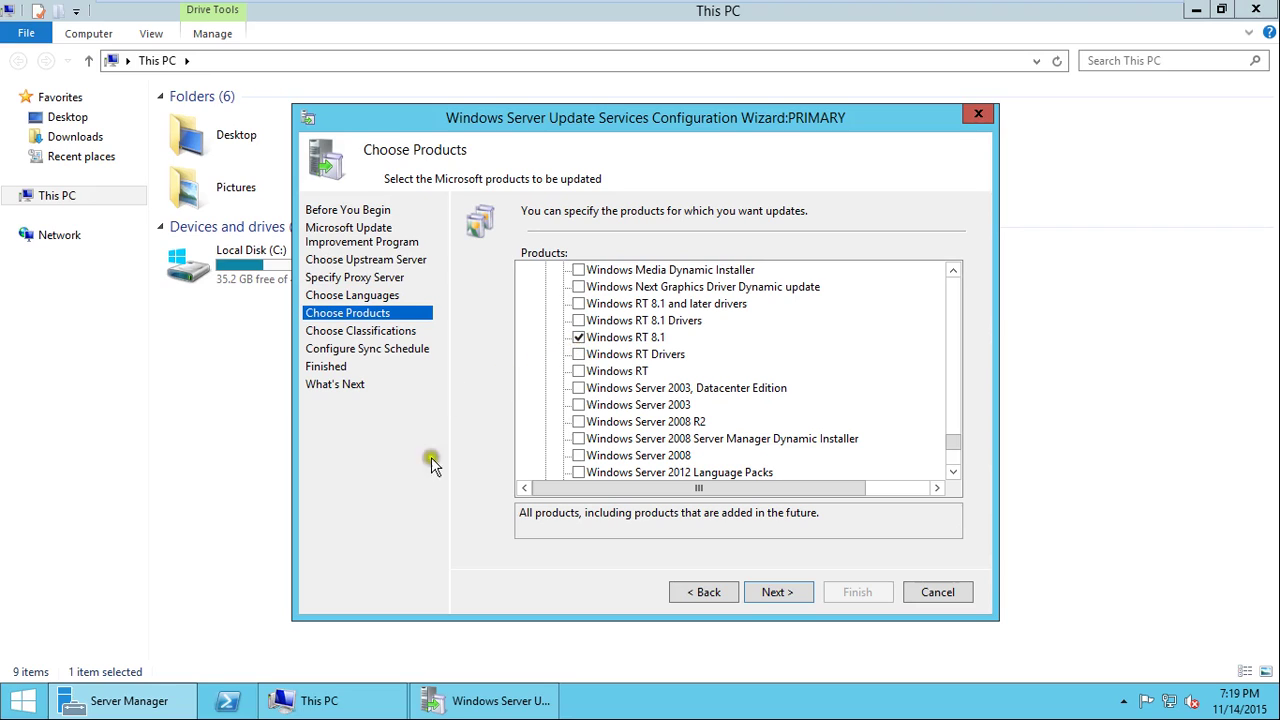
{"action": "left_click", "coordinate": [801, 592]}
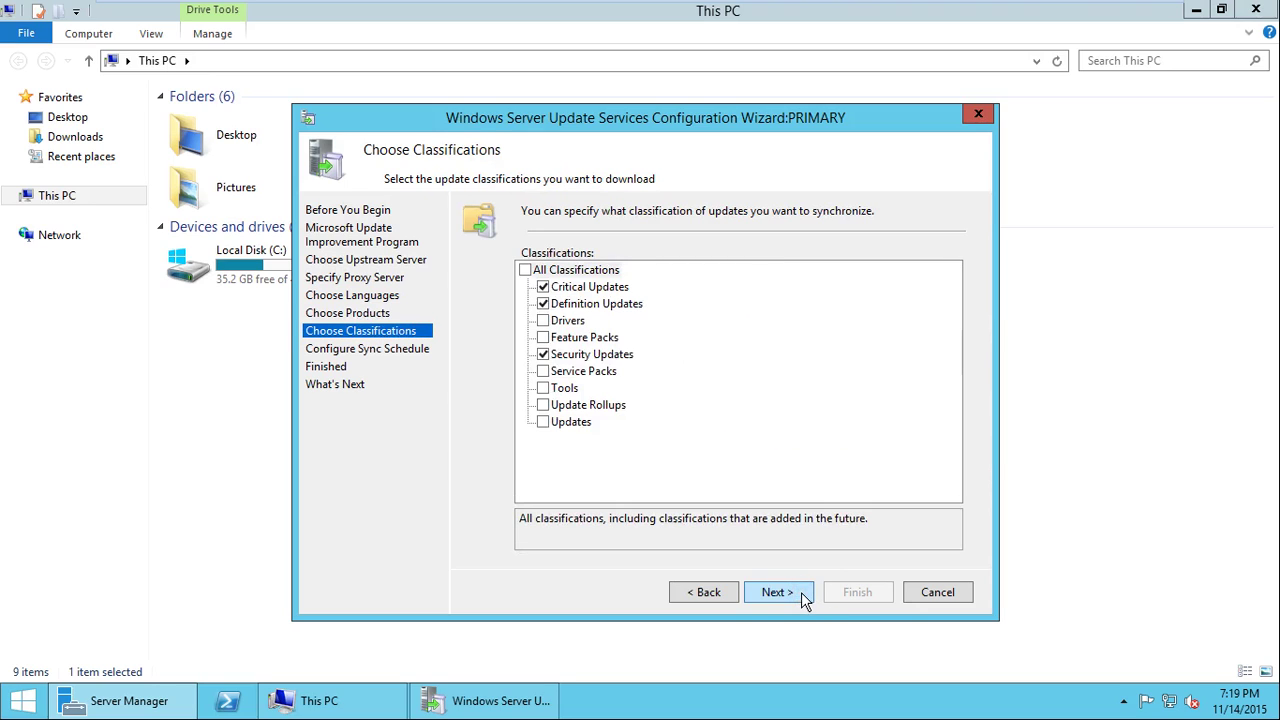
Review each classification's description, keeping only Critical, Definition and Security Updates checked.
{"action": "left_click", "coordinate": [588, 271]}
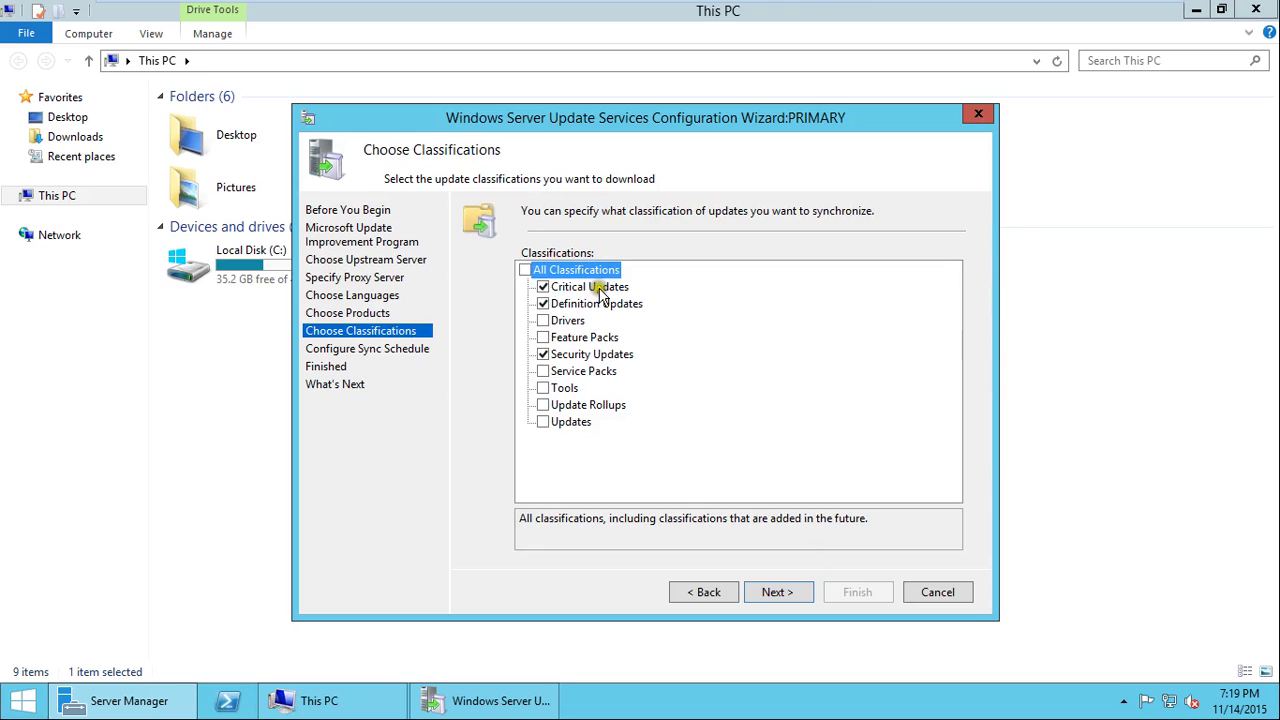
{"action": "left_click", "coordinate": [598, 289]}
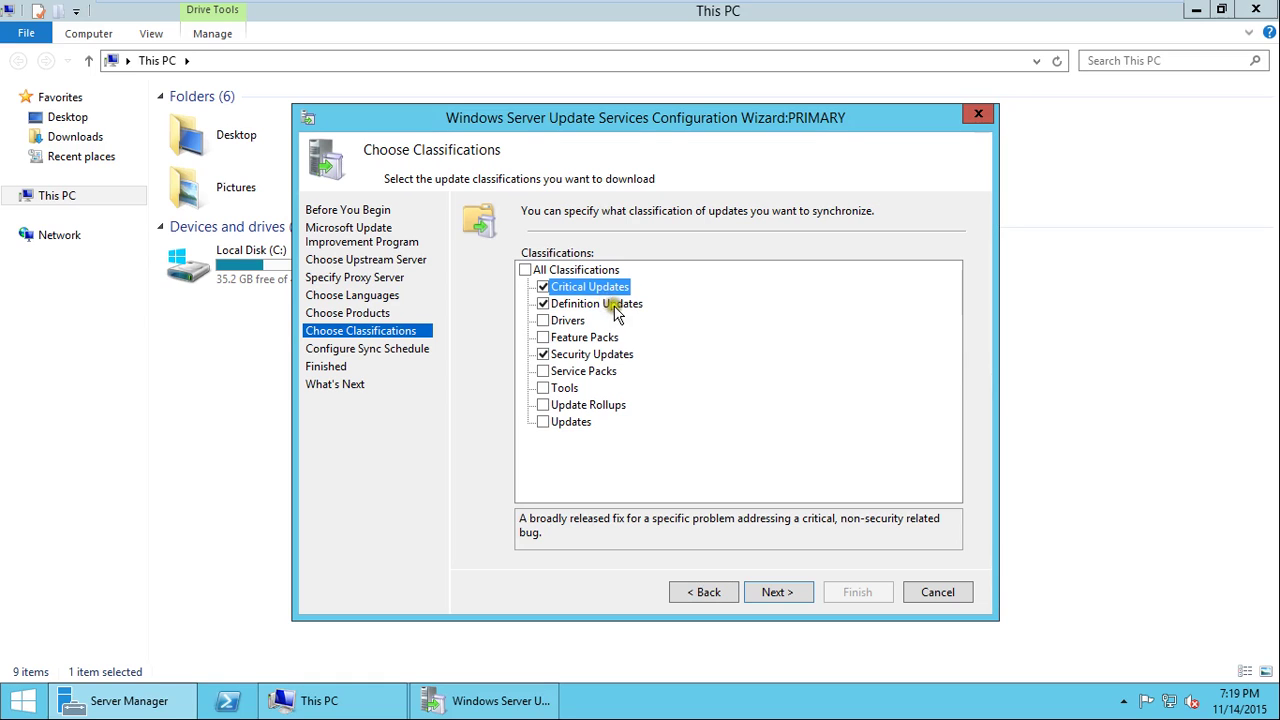
{"action": "left_click", "coordinate": [609, 305]}
{"action": "left_click", "coordinate": [620, 356]}
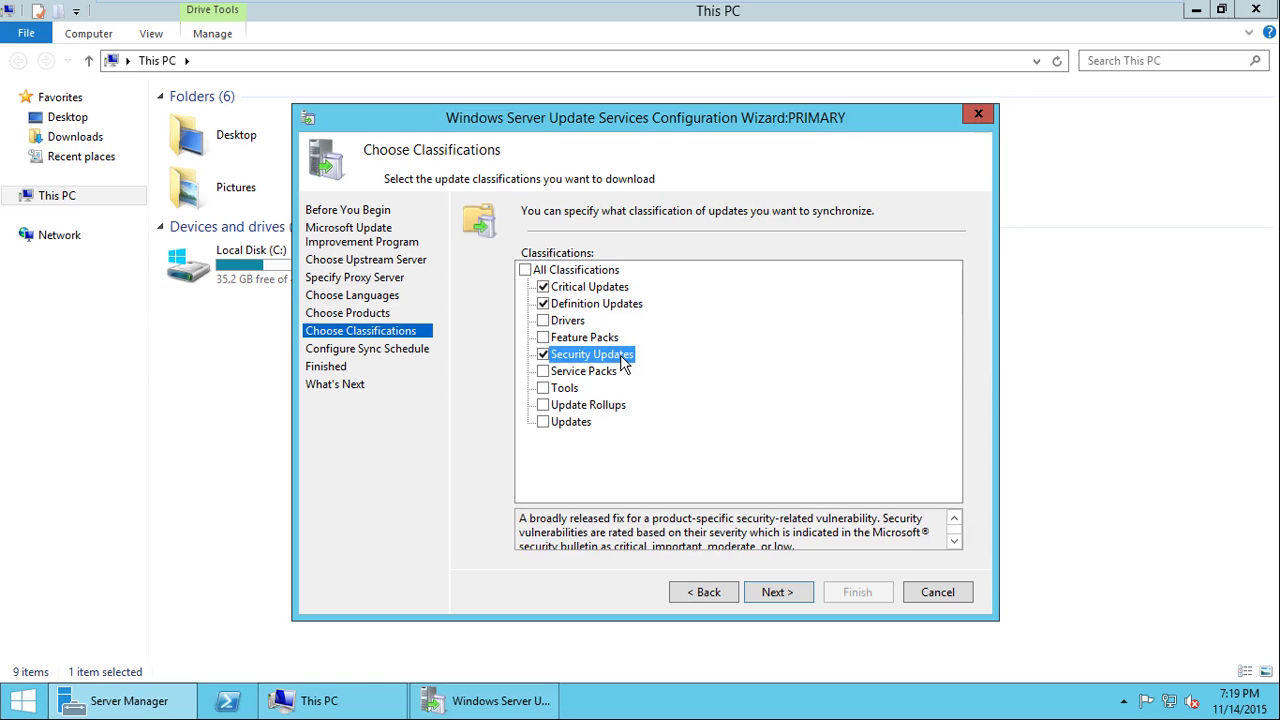
{"action": "left_click", "coordinate": [575, 322]}
{"action": "left_click", "coordinate": [711, 512]}
{"action": "left_click", "coordinate": [575, 405]}
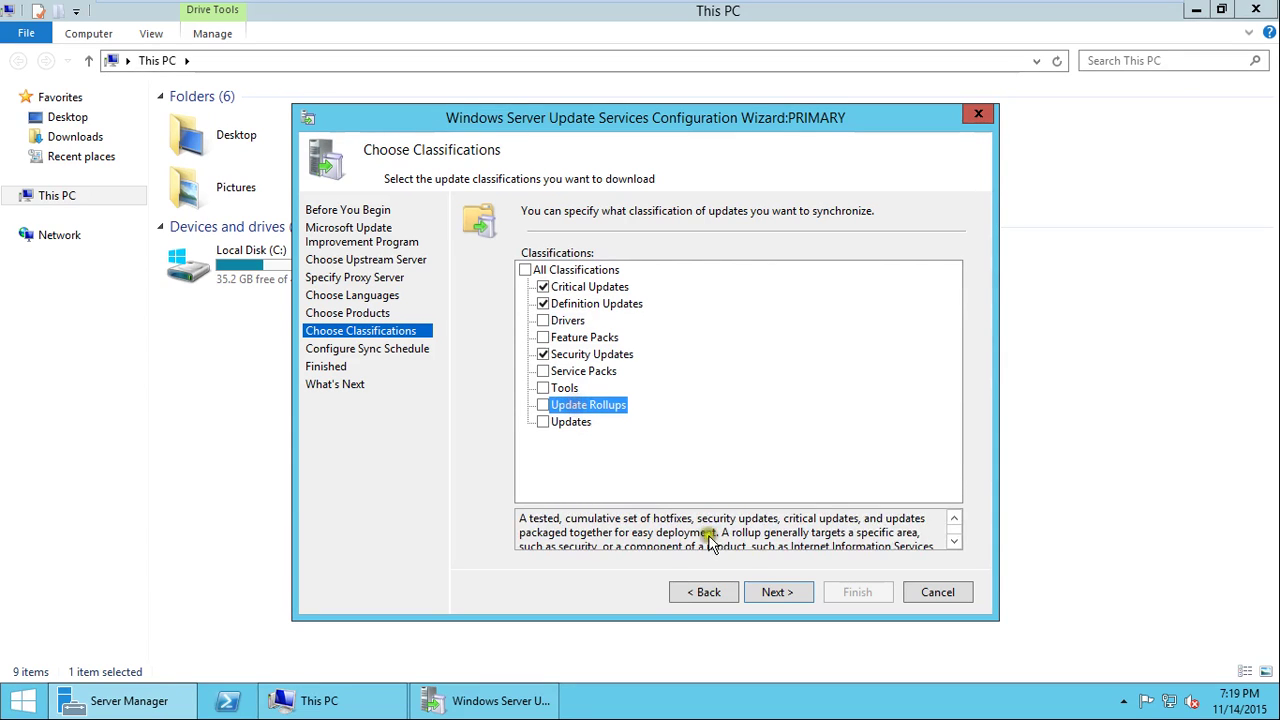
{"action": "left_click", "coordinate": [954, 541]}
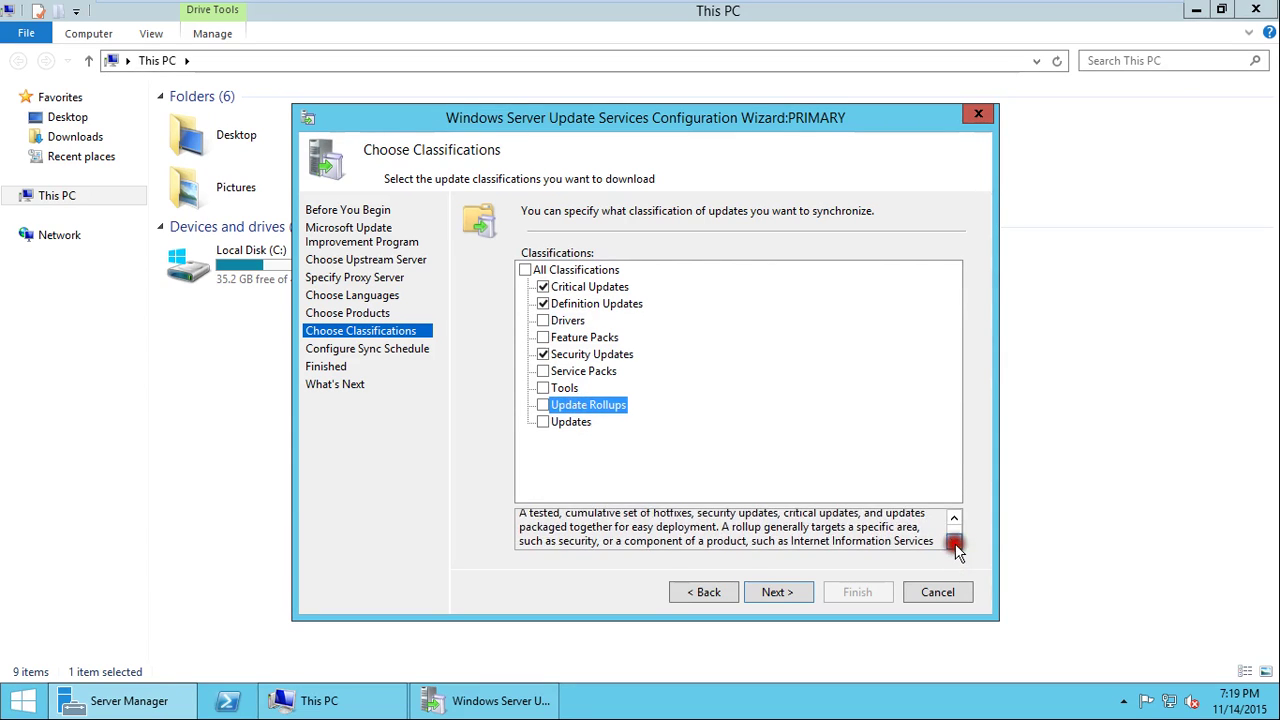
{"action": "left_click", "coordinate": [773, 597]}
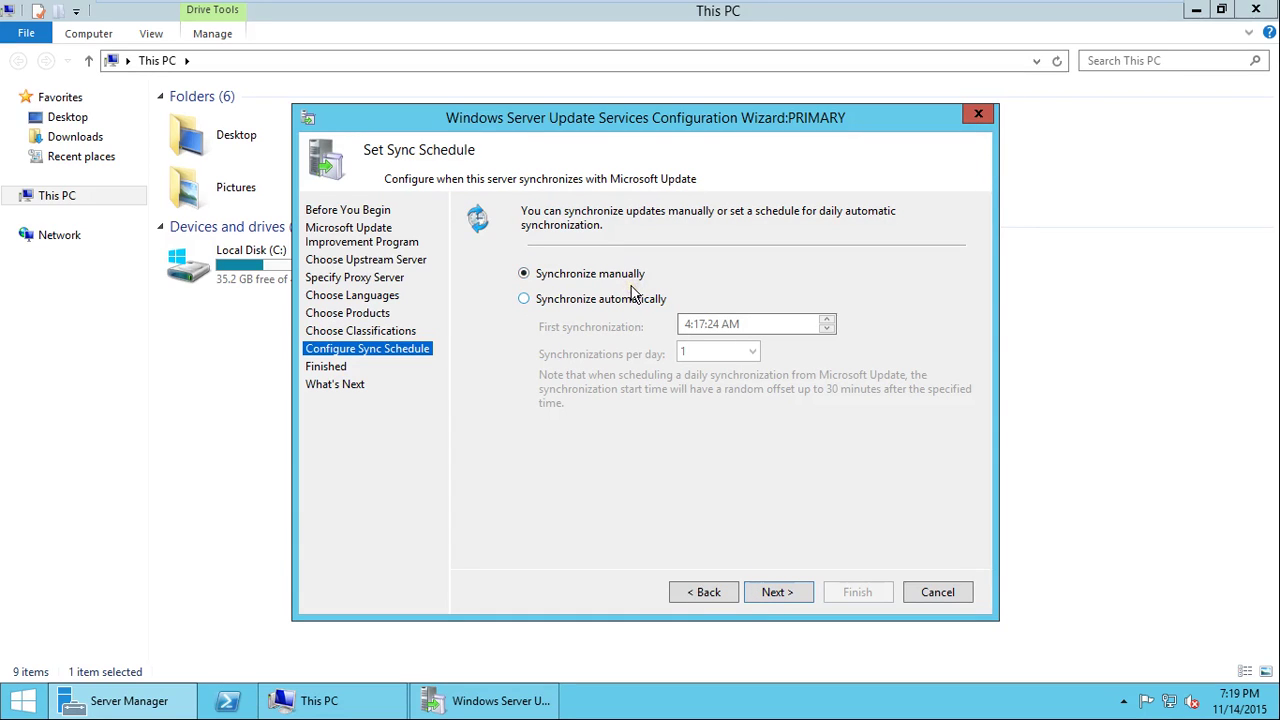
Try automatic daily sync at one per day, then revert to manual synchronization.
{"action": "left_click", "coordinate": [524, 299]}
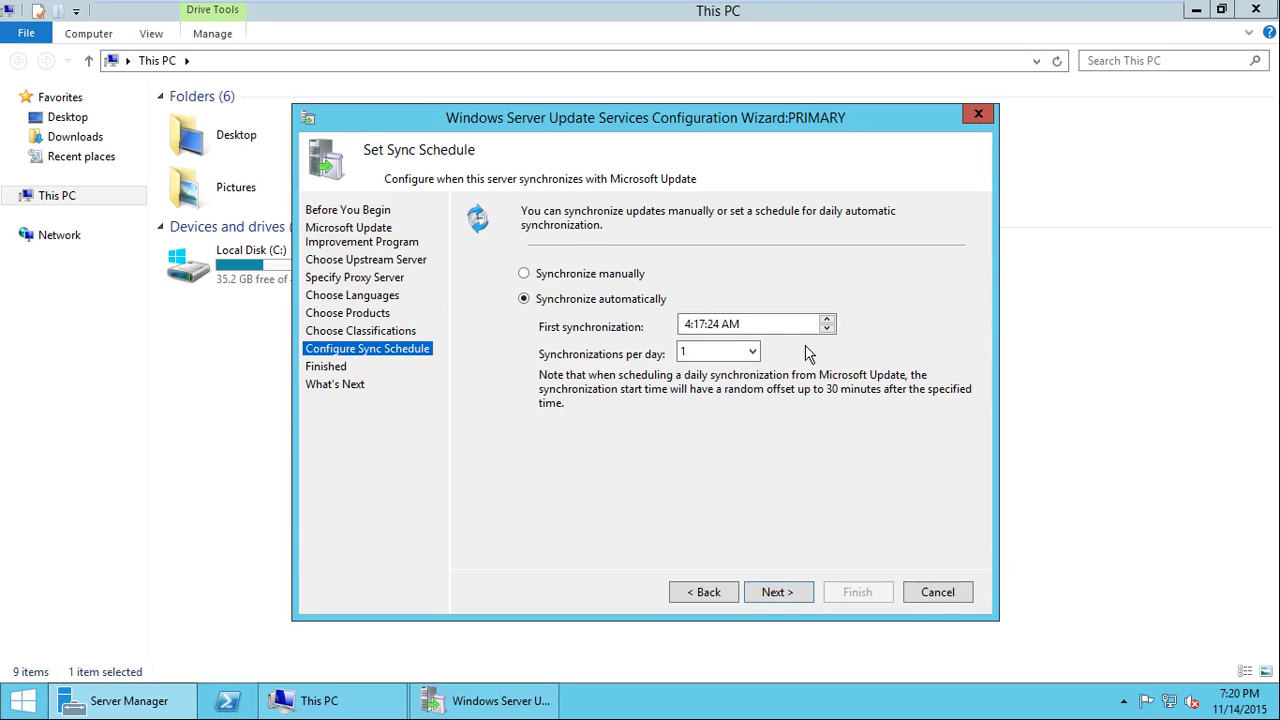
{"action": "left_click", "coordinate": [714, 327]}
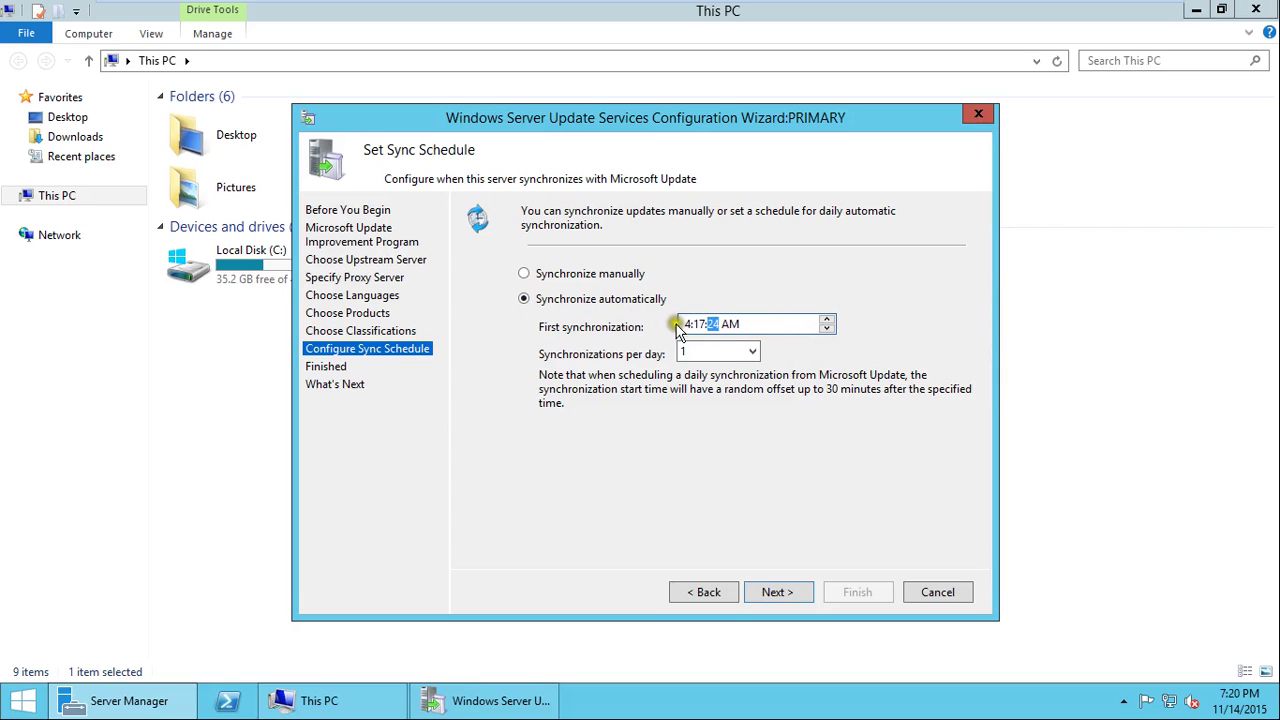
{"action": "left_click", "coordinate": [753, 352]}
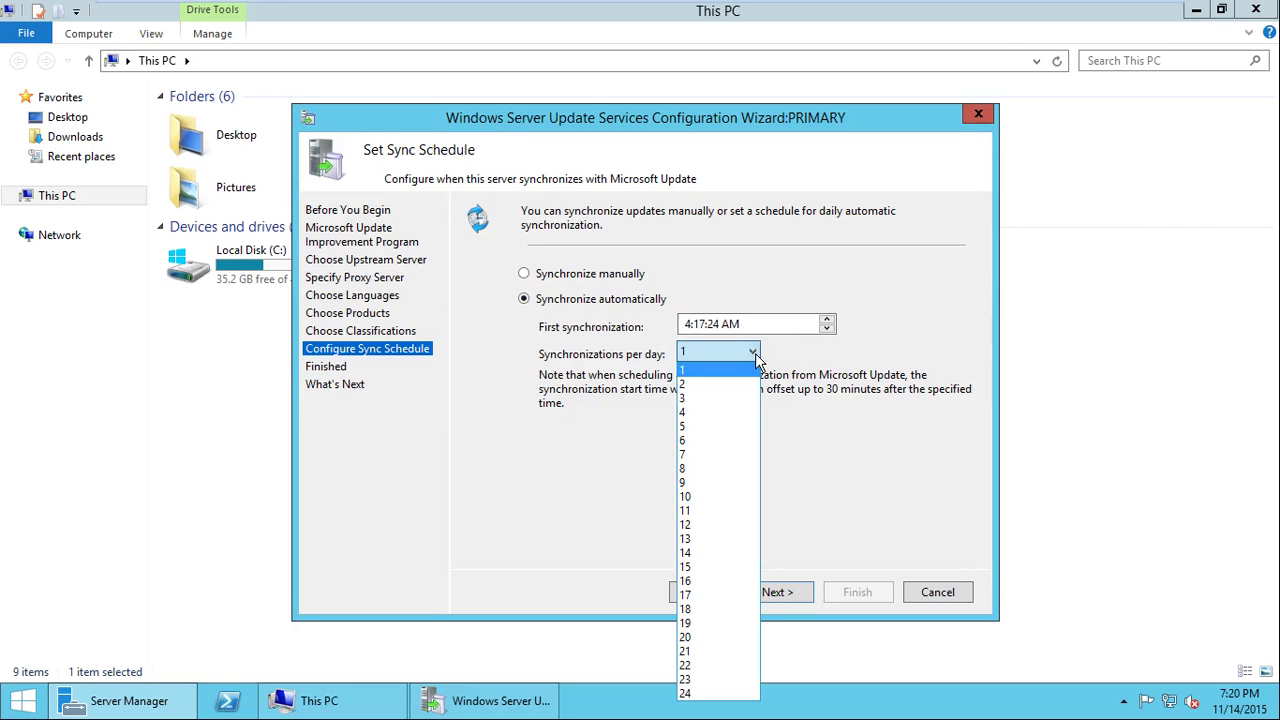
{"action": "left_click", "coordinate": [755, 358]}
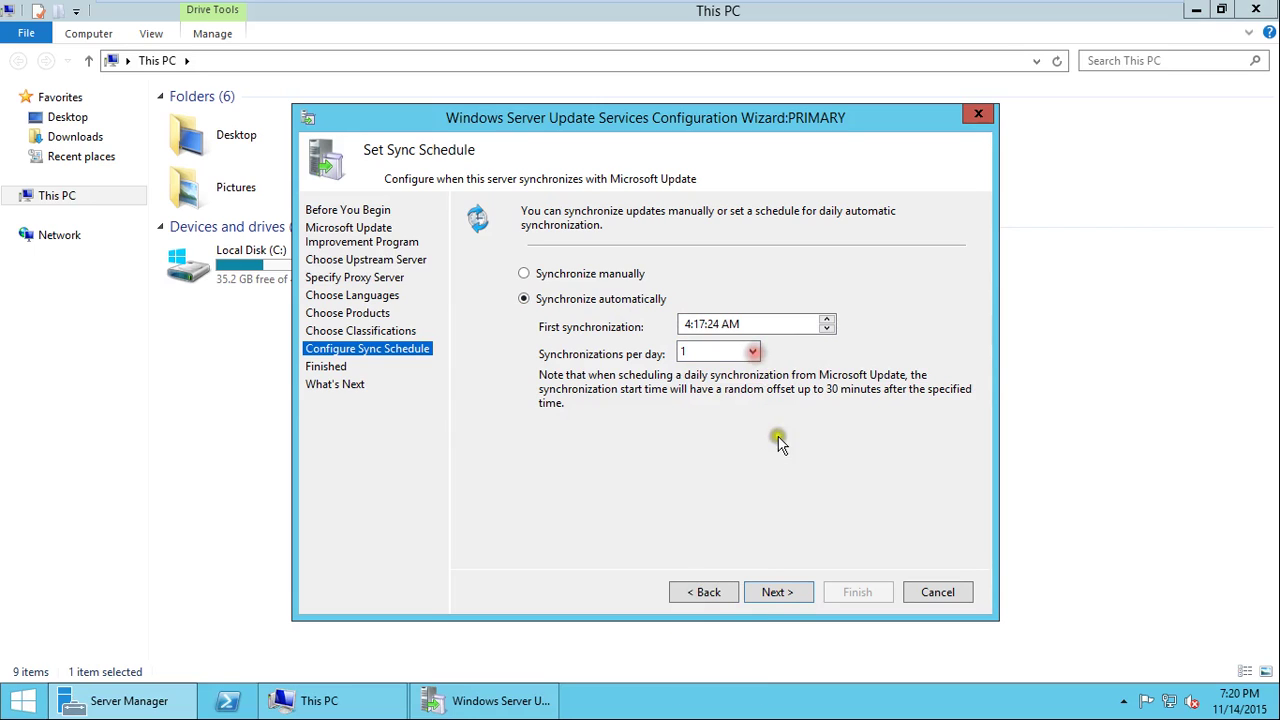
{"action": "left_click", "coordinate": [538, 275]}
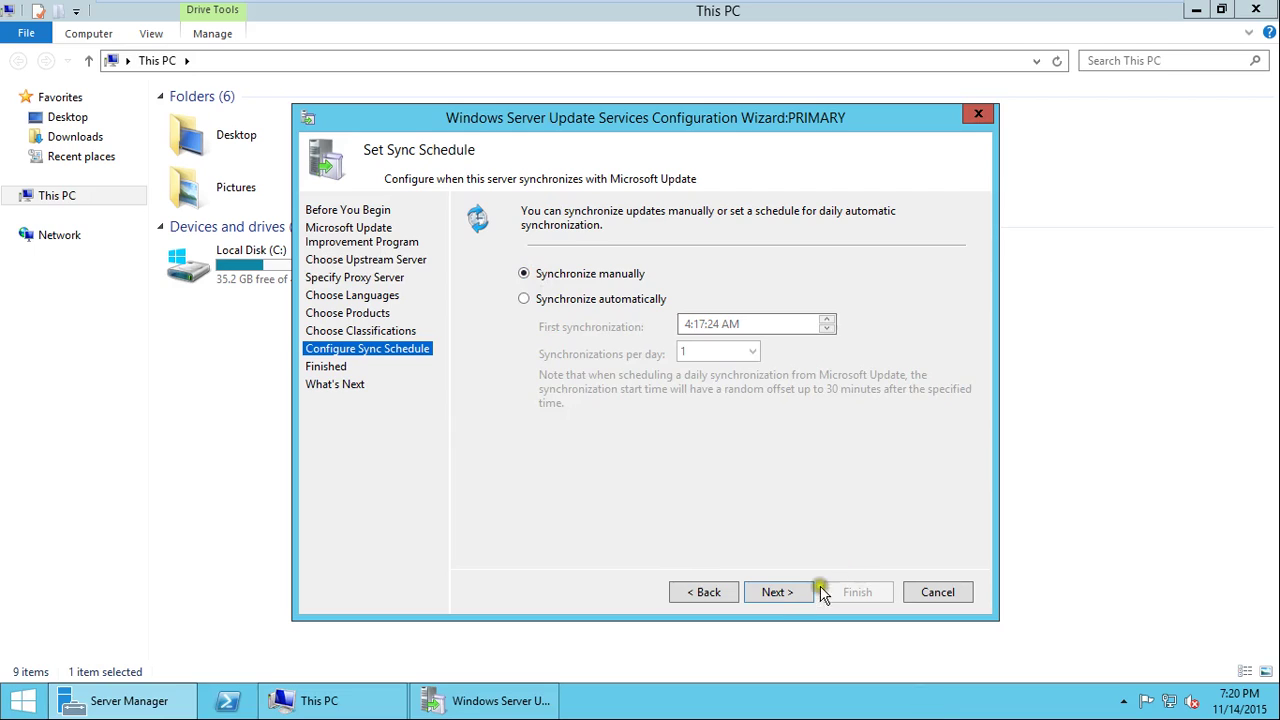
{"action": "left_click", "coordinate": [776, 596]}
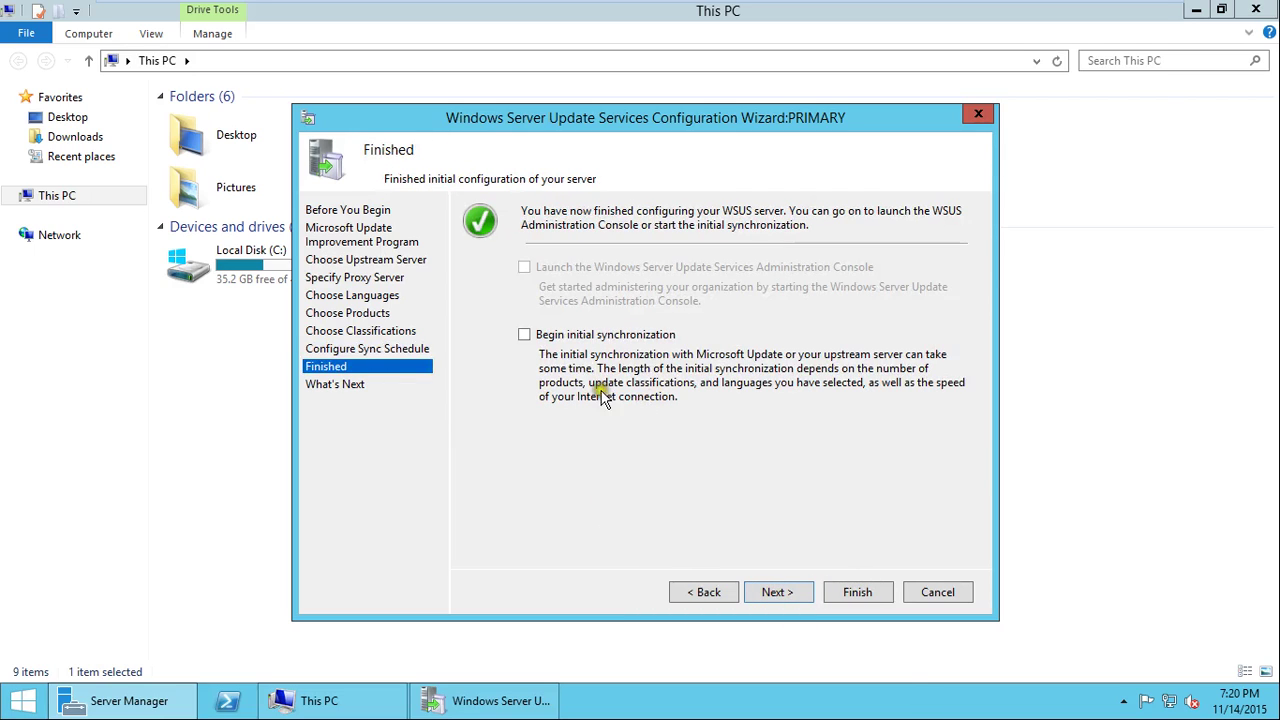
Begin the initial synchronization and finish the wizard to launch the Update Services console.
{"action": "left_click", "coordinate": [550, 338]}
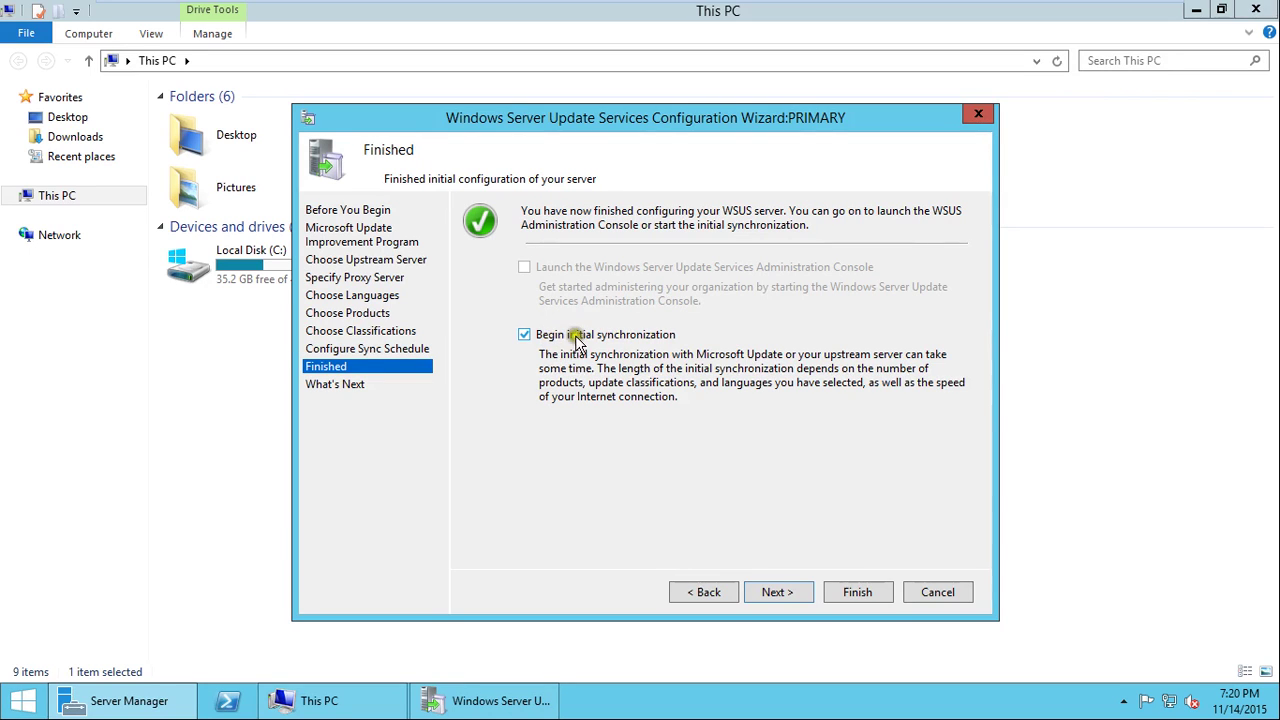
{"action": "left_click", "coordinate": [783, 591]}
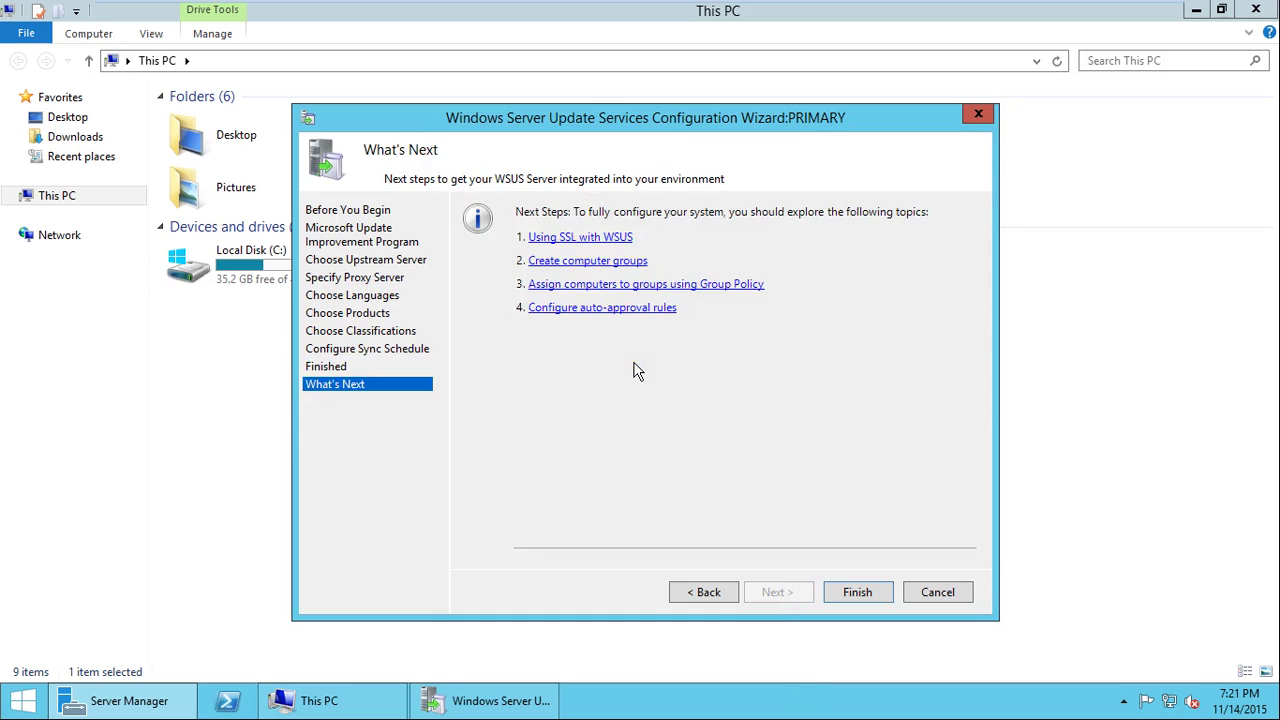
{"action": "left_click", "coordinate": [852, 596]}
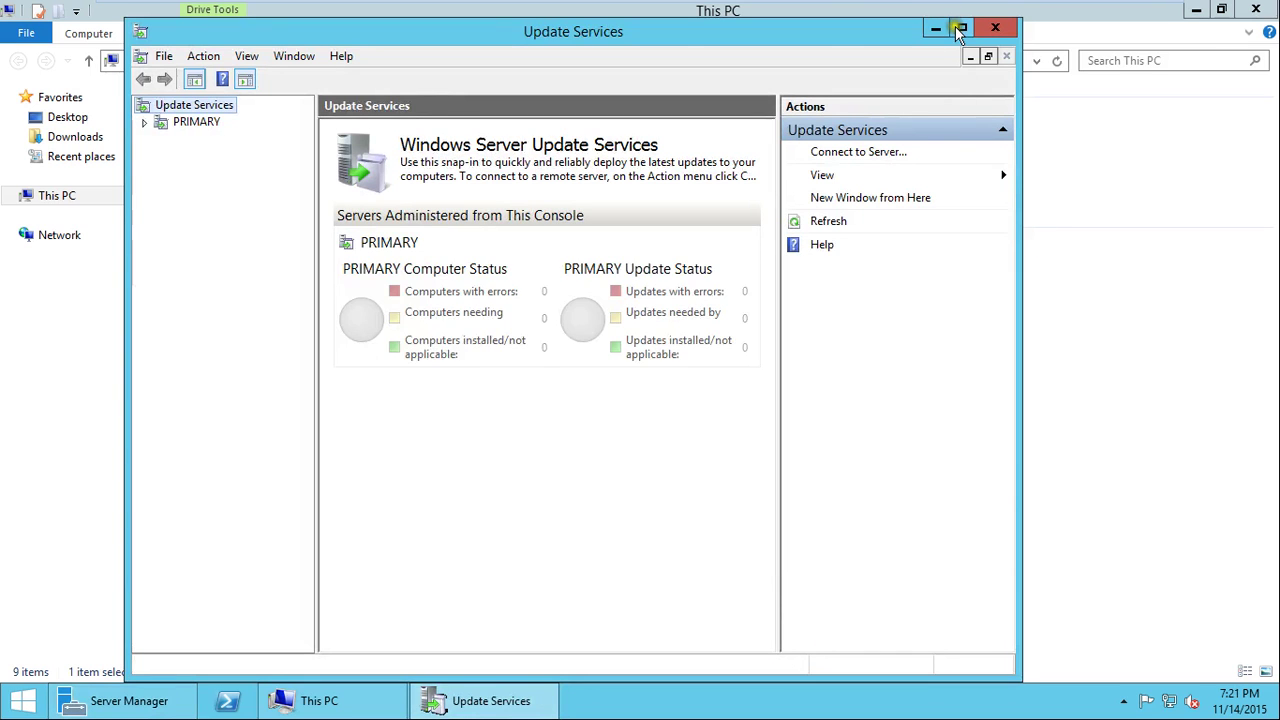
Maximize the console, expand PRIMARY and Updates, and view PRIMARY's overview at 0% sync.
{"action": "left_click", "coordinate": [958, 30]}
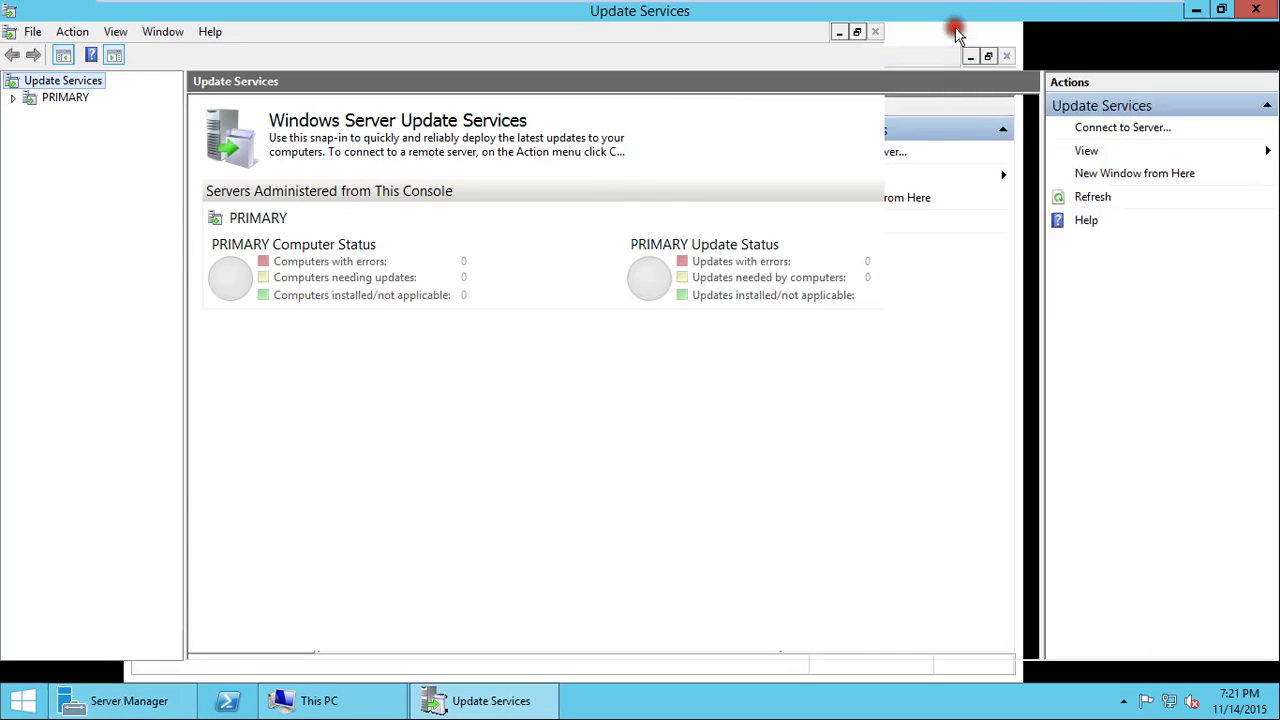
{"action": "left_click", "coordinate": [13, 97]}
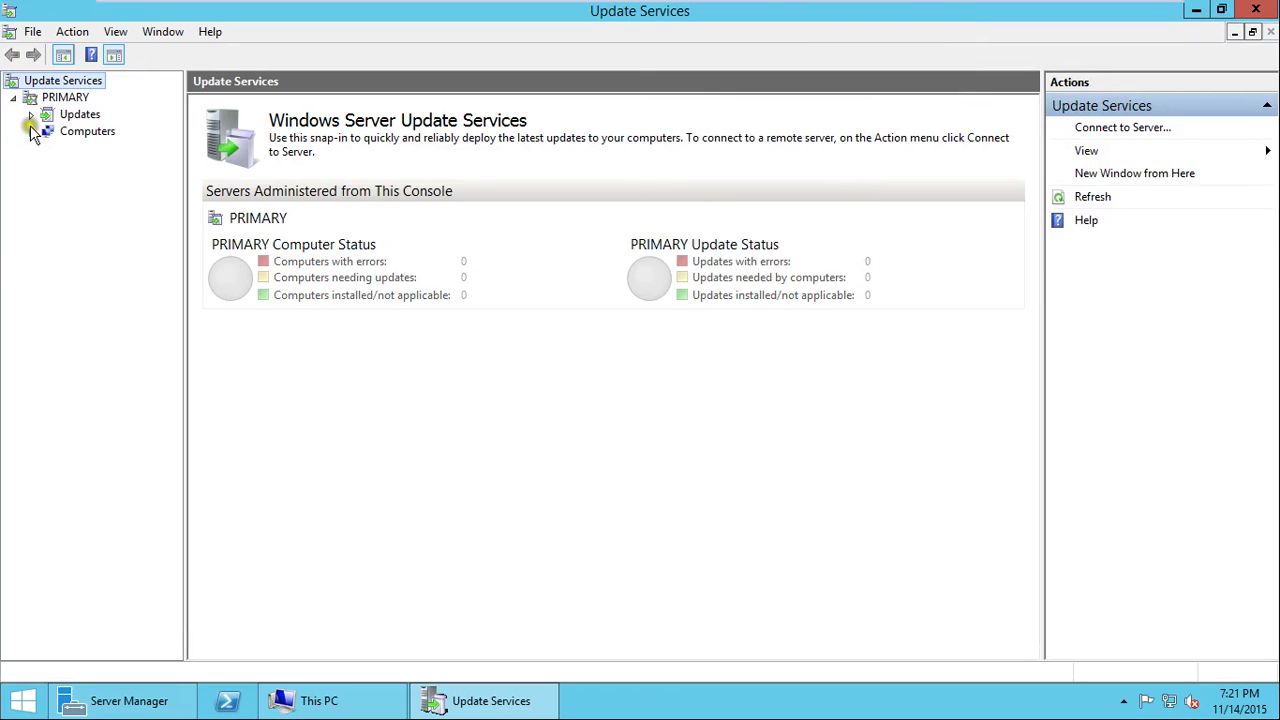
{"action": "left_click", "coordinate": [30, 115]}
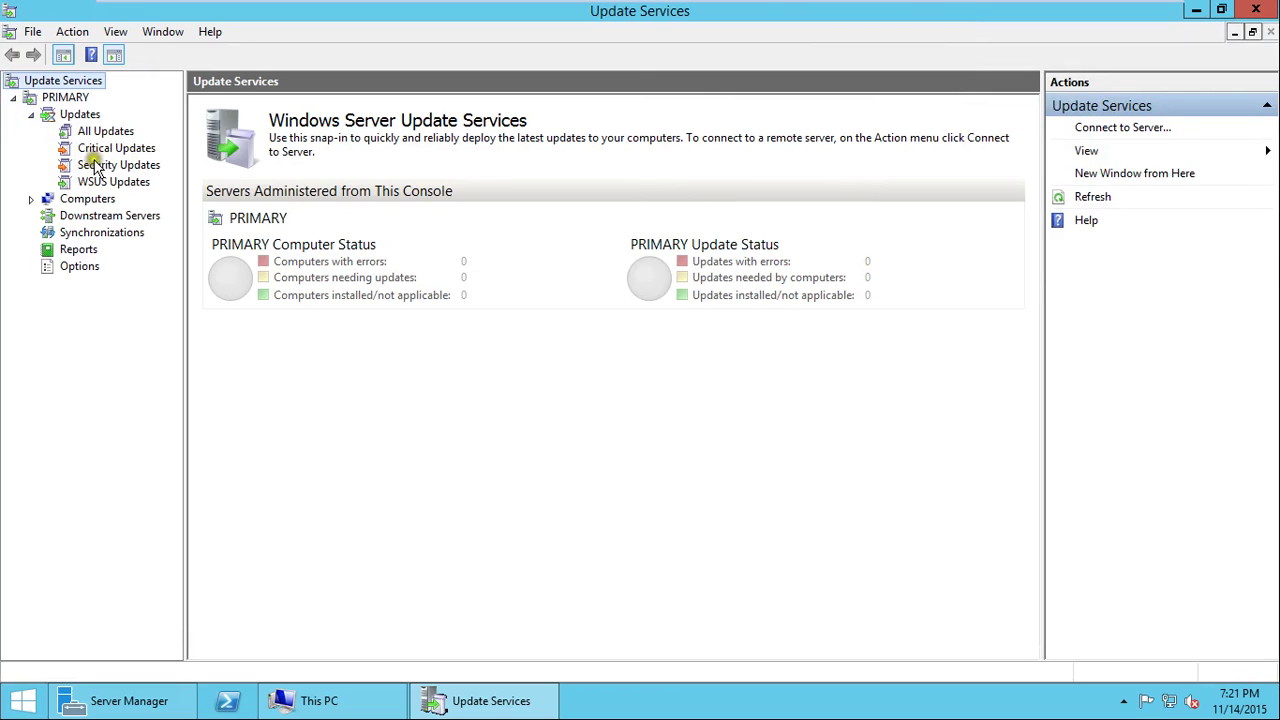
{"action": "left_click", "coordinate": [66, 98]}
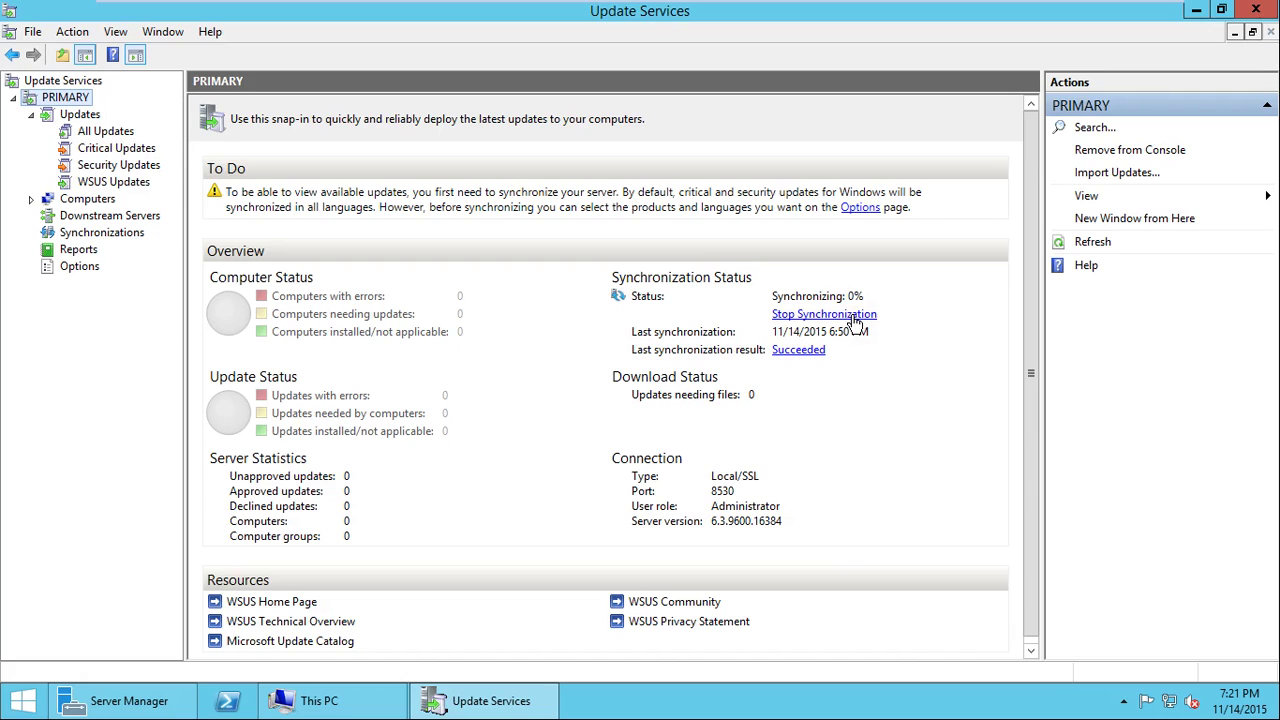
{"action": "left_click", "coordinate": [833, 318]}
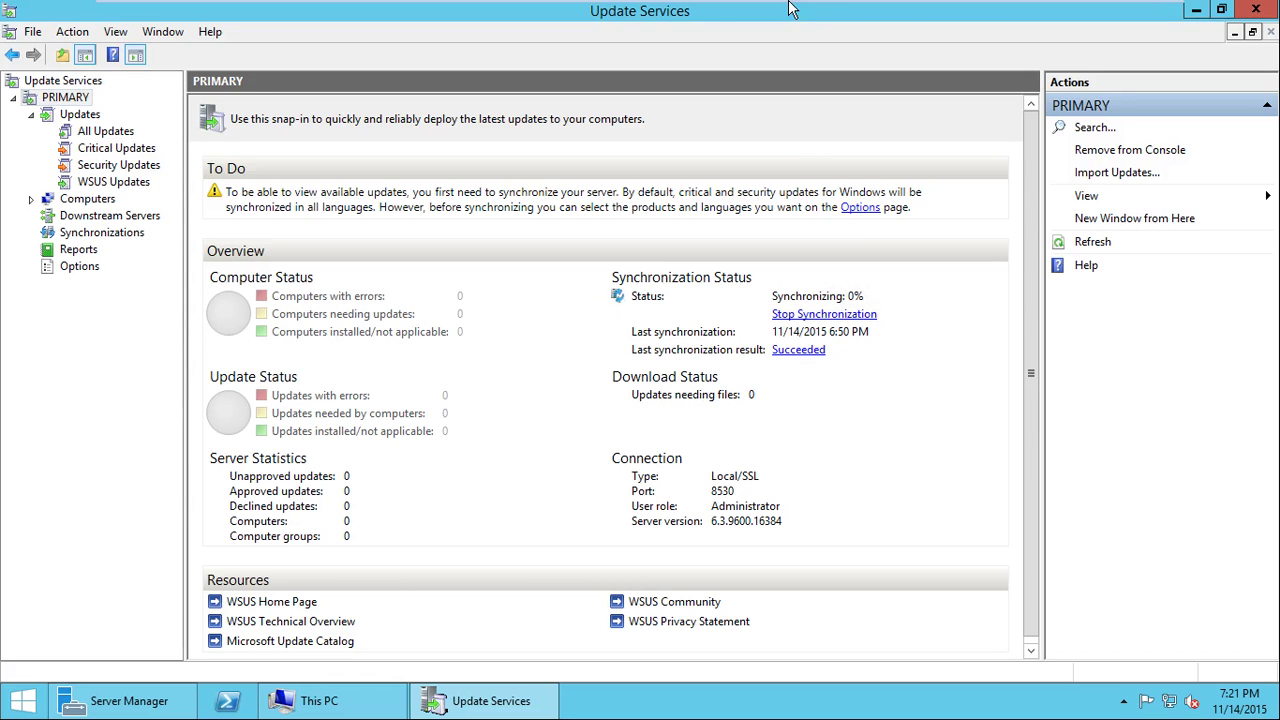
Briefly leave the VM's full-screen view, then restore it with synchronization at 47%.
{"action": "mouse_move", "coordinate": [792, 5]}
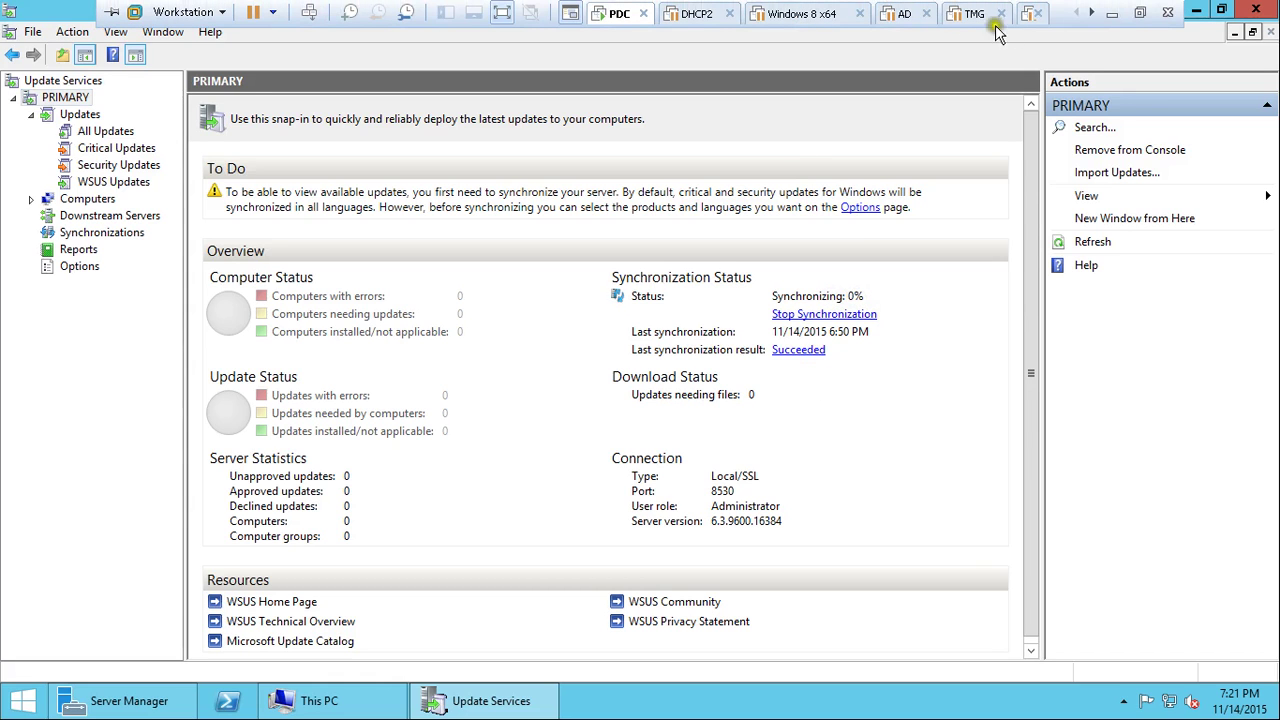
{"action": "left_click", "coordinate": [1140, 13]}
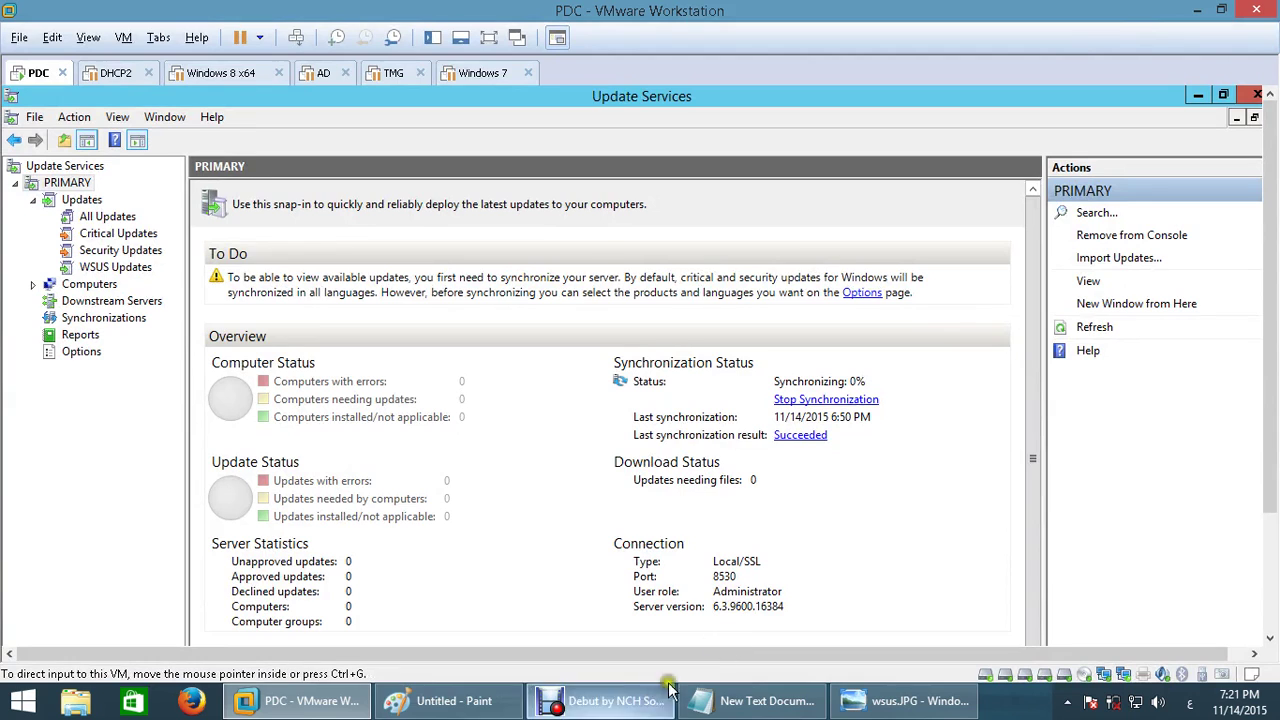
{"action": "left_click", "coordinate": [590, 698]}
{"action": "left_click", "coordinate": [452, 624]}
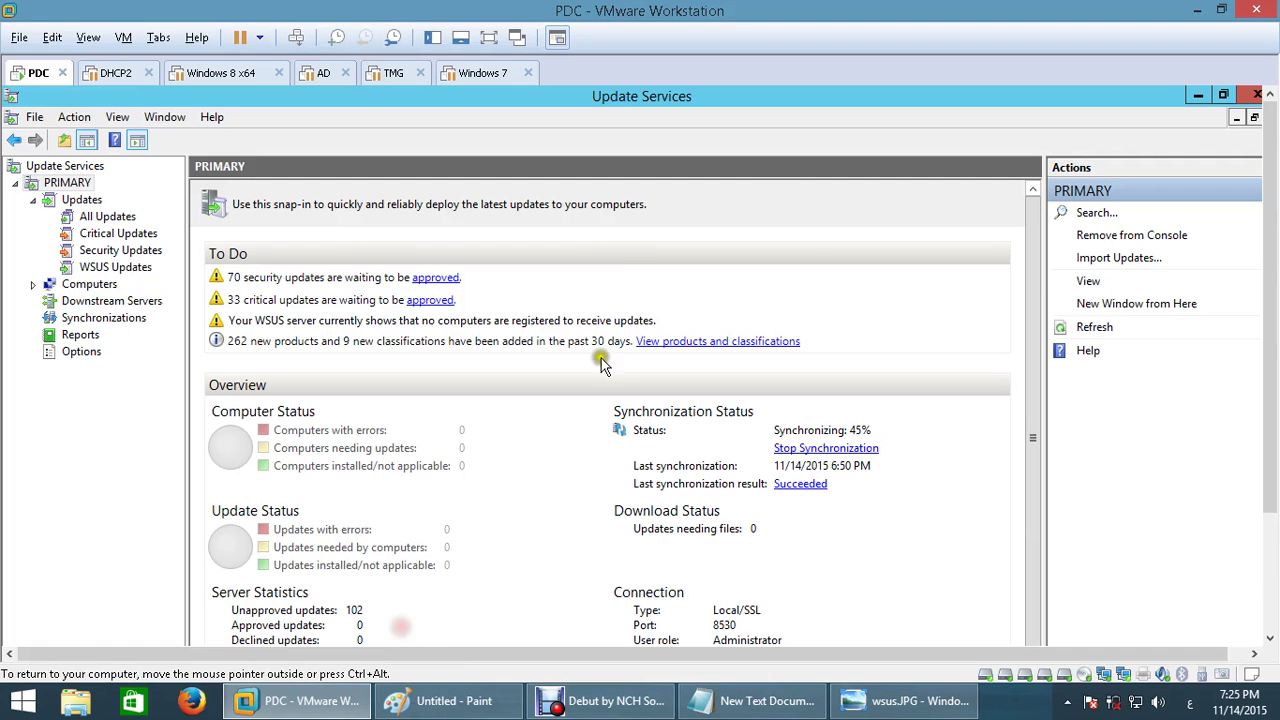
{"action": "left_click", "coordinate": [609, 278]}
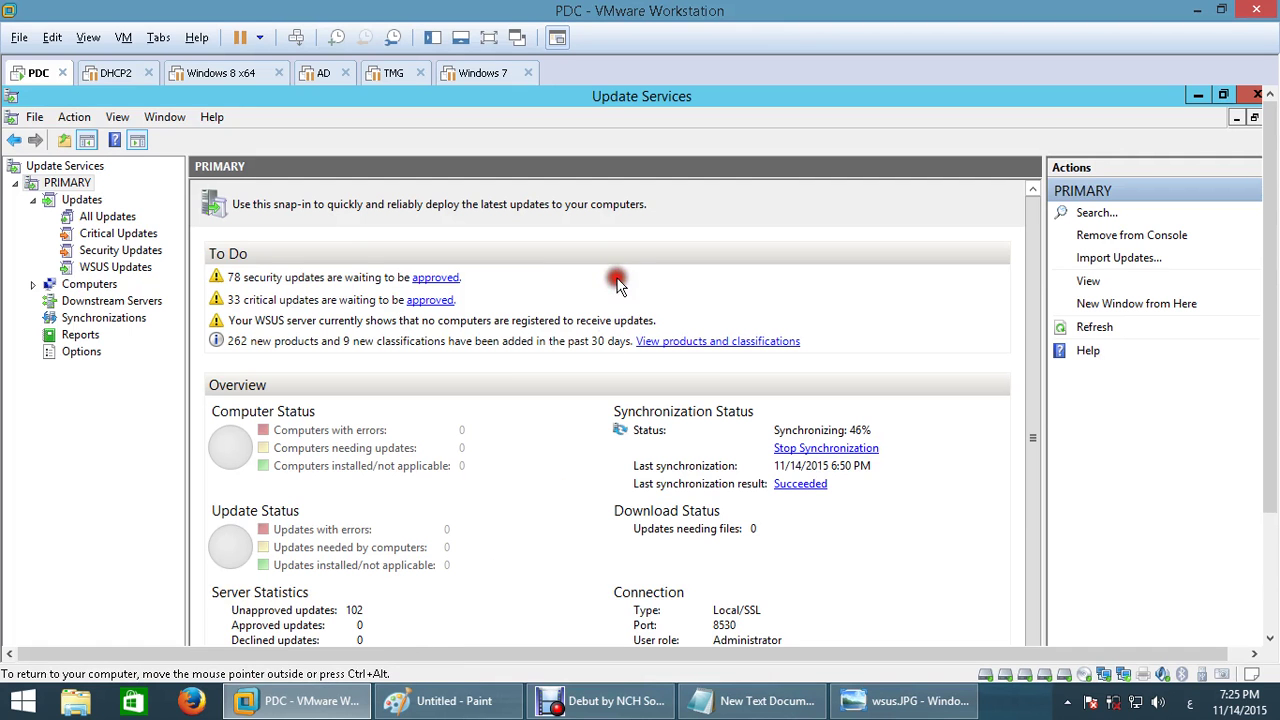
{"action": "key", "text": "ctrl+alt+Return"}
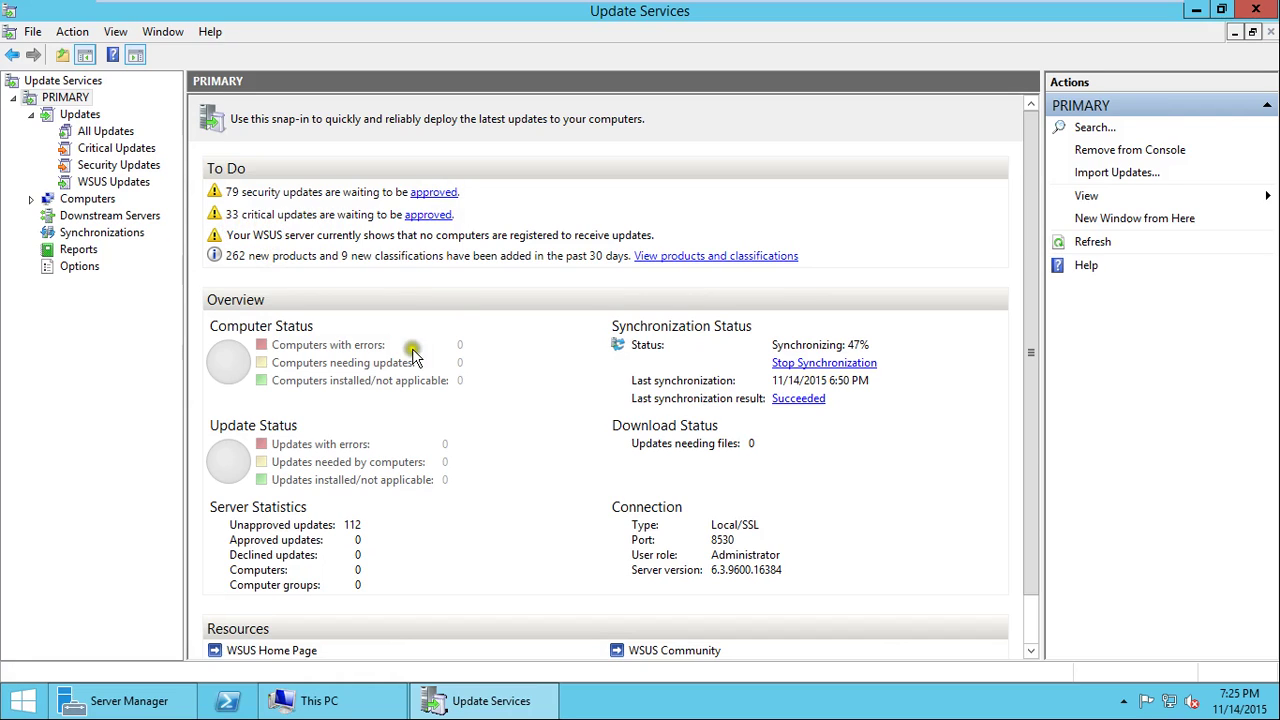
List security updates awaiting approval, select the Internet Explorer 11 update, and filter to Approved.
{"action": "left_click", "coordinate": [450, 197]}
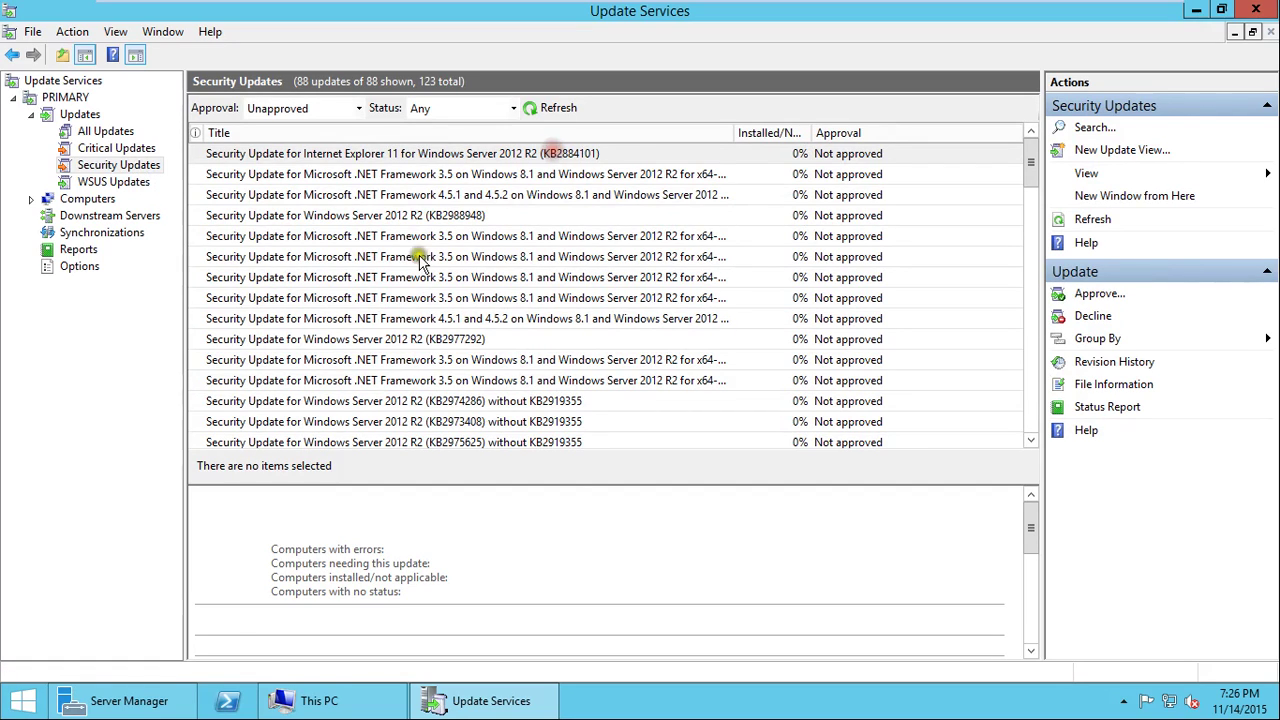
{"action": "left_click", "coordinate": [913, 152]}
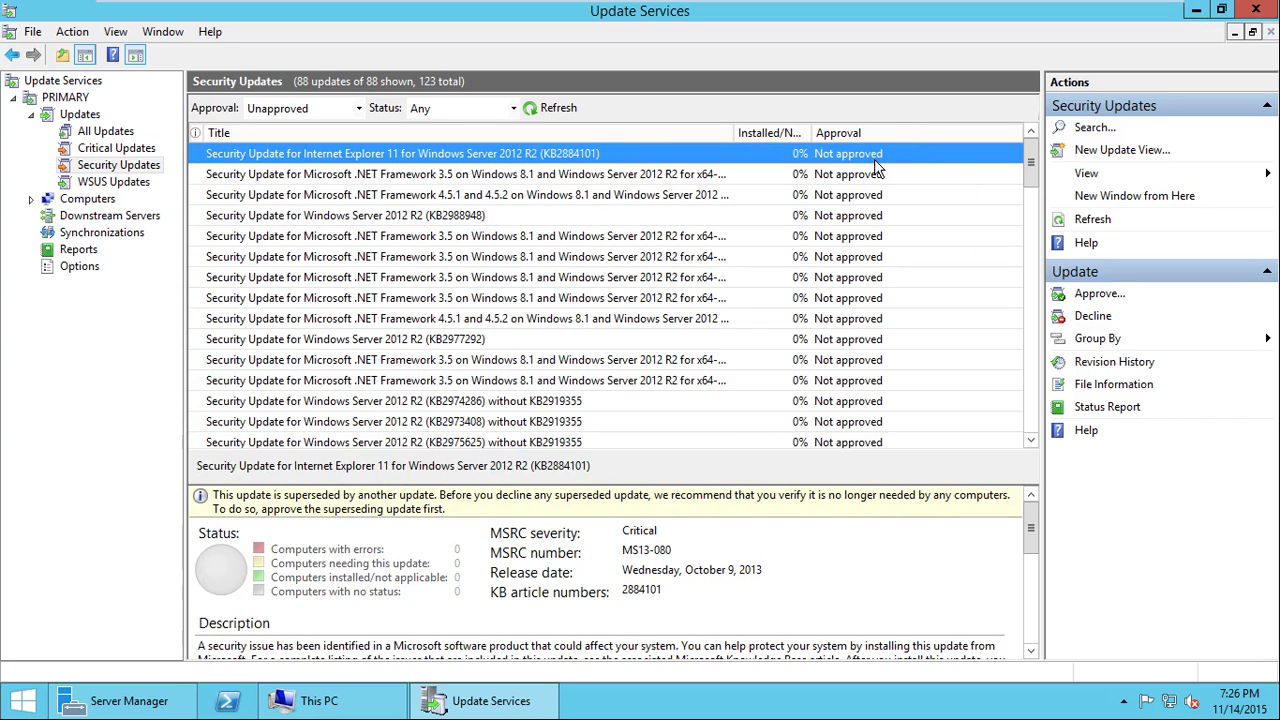
{"action": "left_click", "coordinate": [359, 108]}
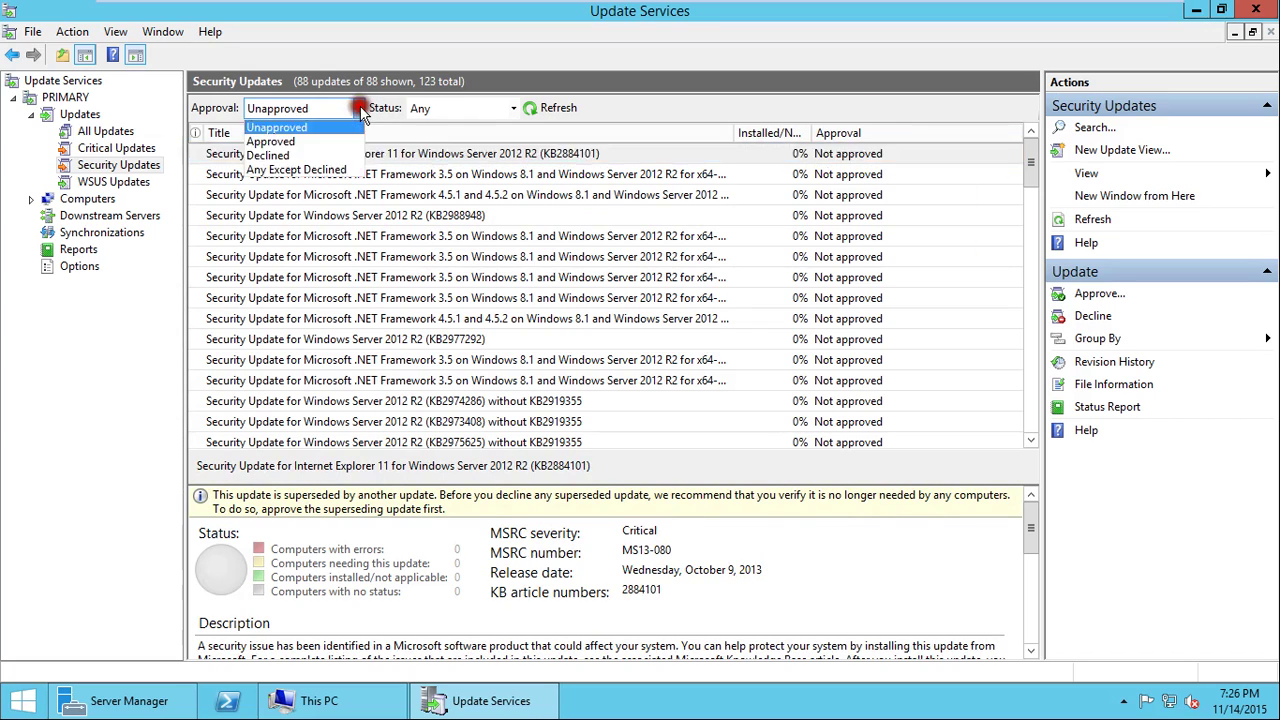
{"action": "left_click", "coordinate": [274, 143]}
{"action": "left_click", "coordinate": [569, 107]}
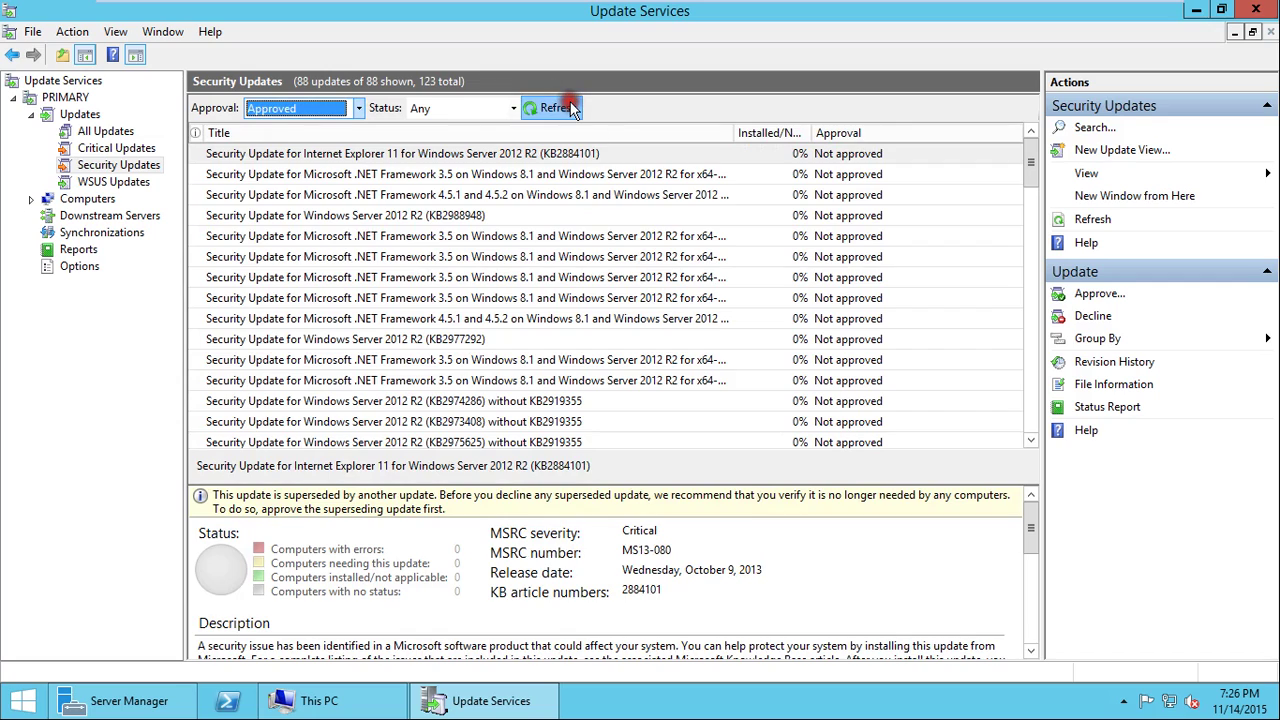
Switch the approval filter to Any Except Declined and status to Failed or Needed.
{"action": "left_click", "coordinate": [355, 110]}
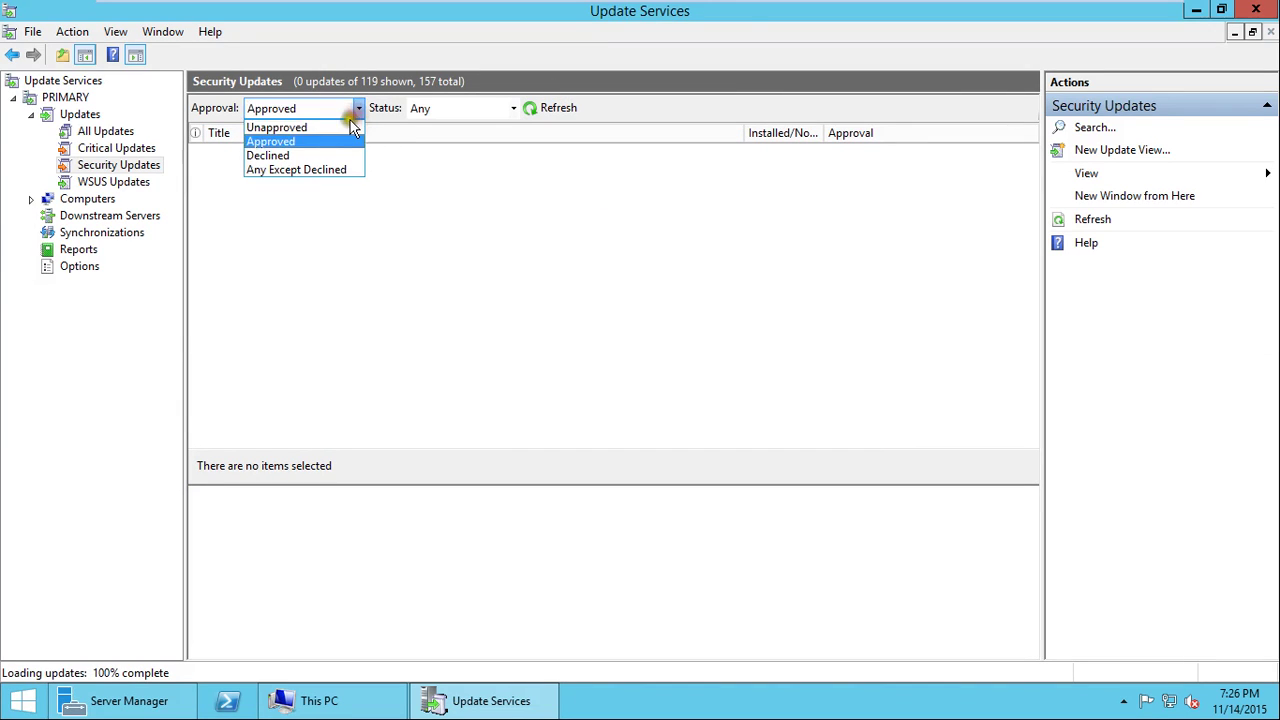
{"action": "left_click", "coordinate": [318, 172]}
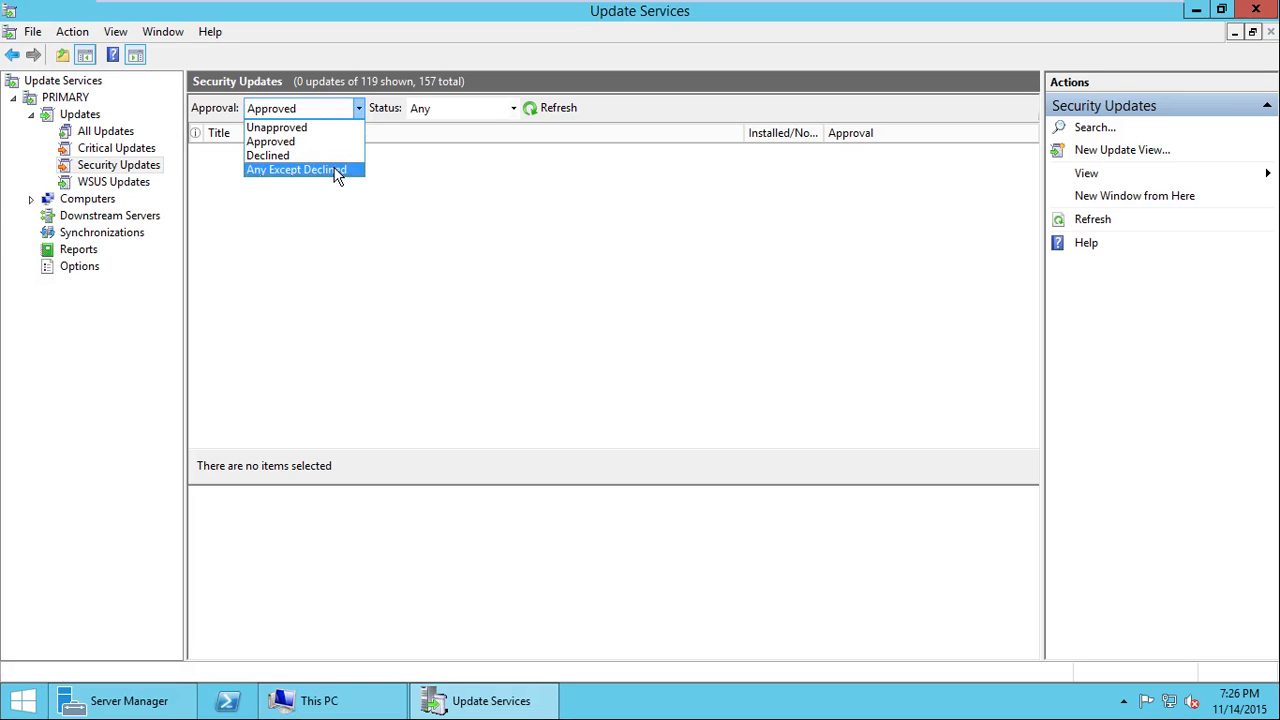
{"action": "left_click", "coordinate": [334, 171]}
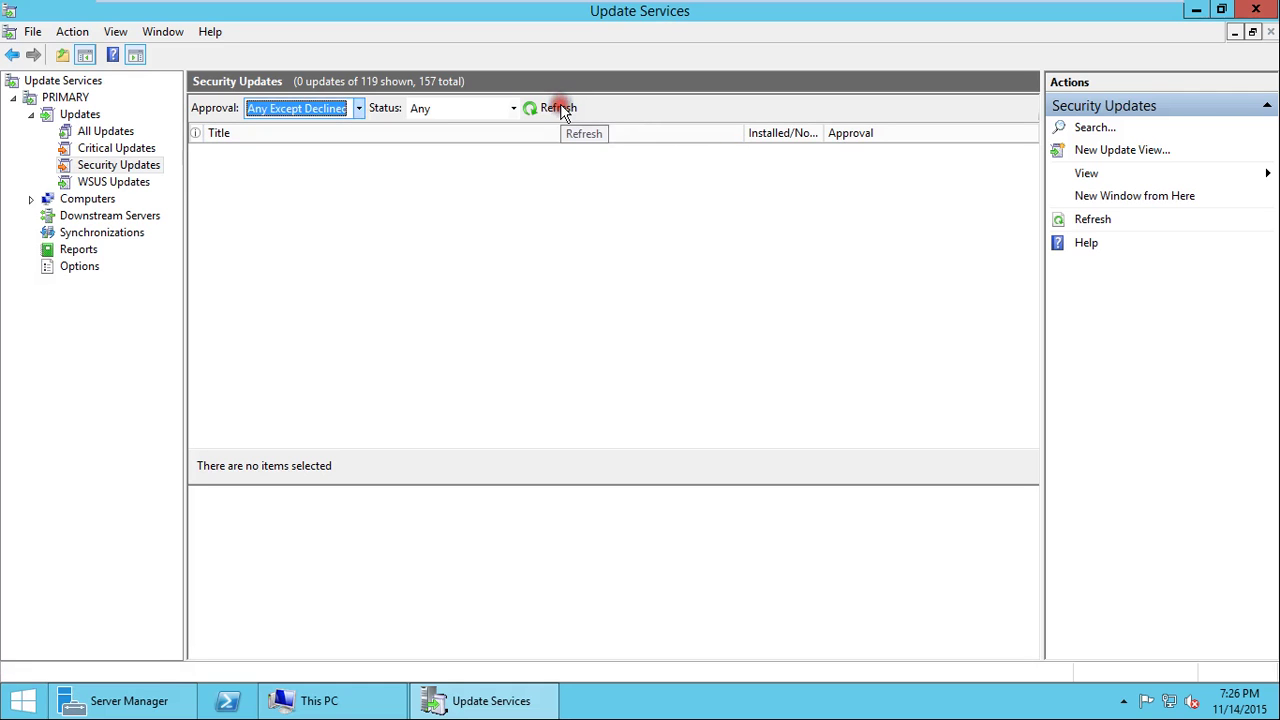
{"action": "left_click", "coordinate": [518, 258]}
{"action": "left_click", "coordinate": [513, 108]}
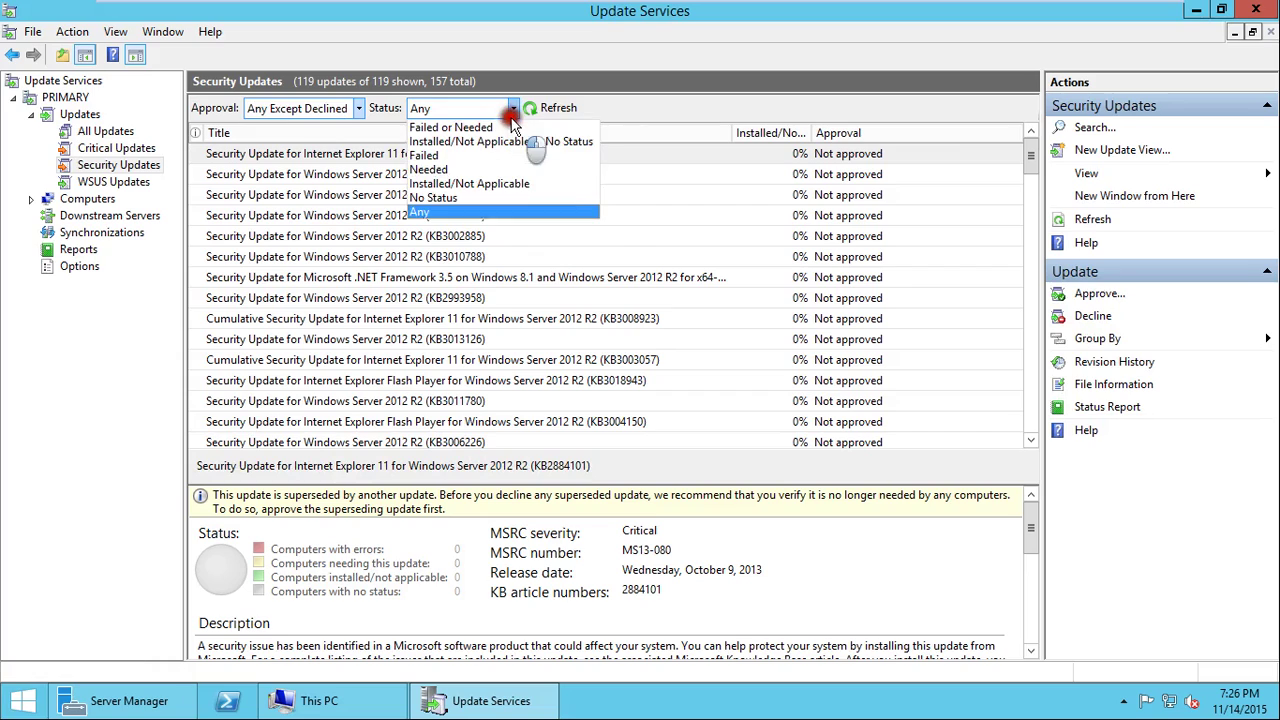
{"action": "left_click", "coordinate": [506, 128]}
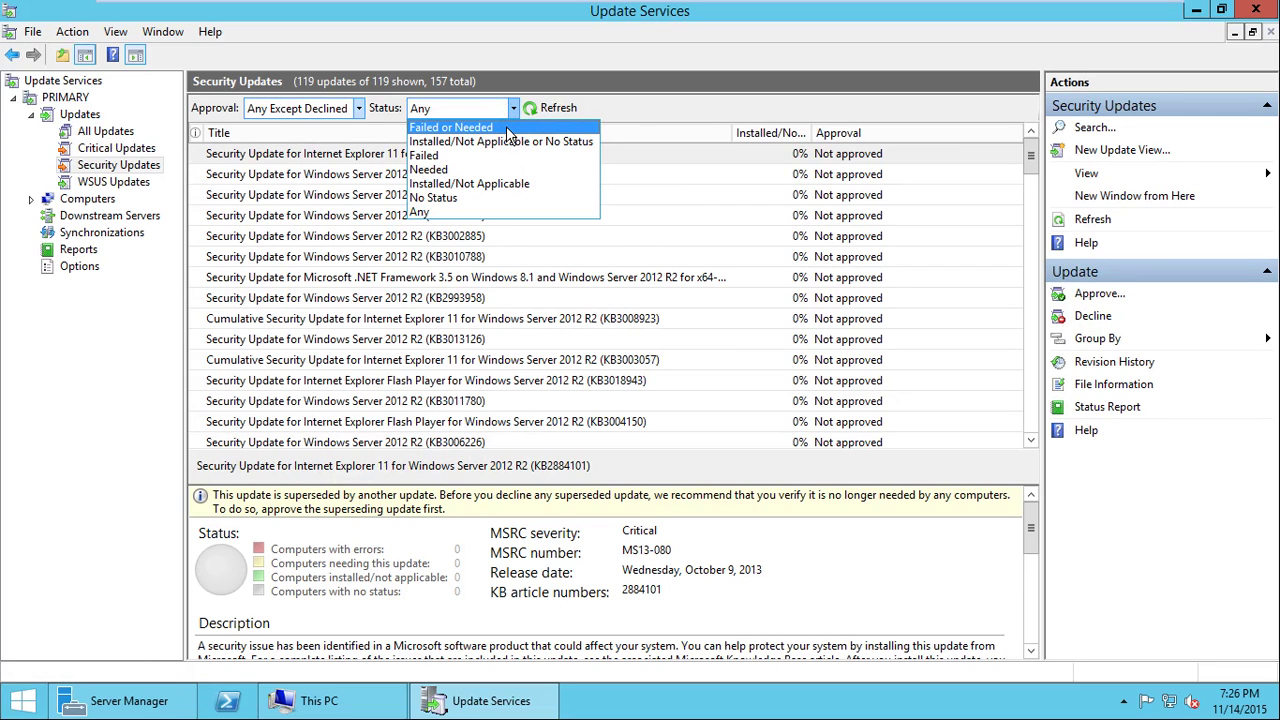
{"action": "left_click", "coordinate": [506, 127]}
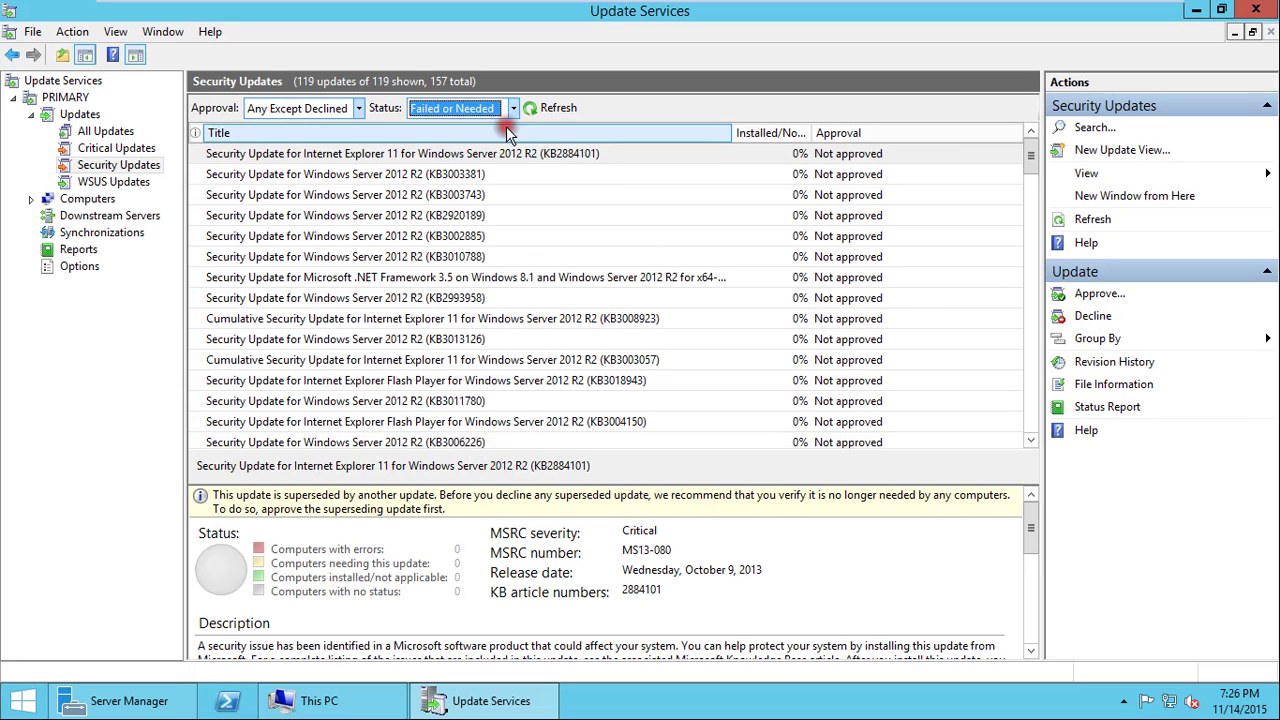
{"action": "right_click", "coordinate": [842, 163]}
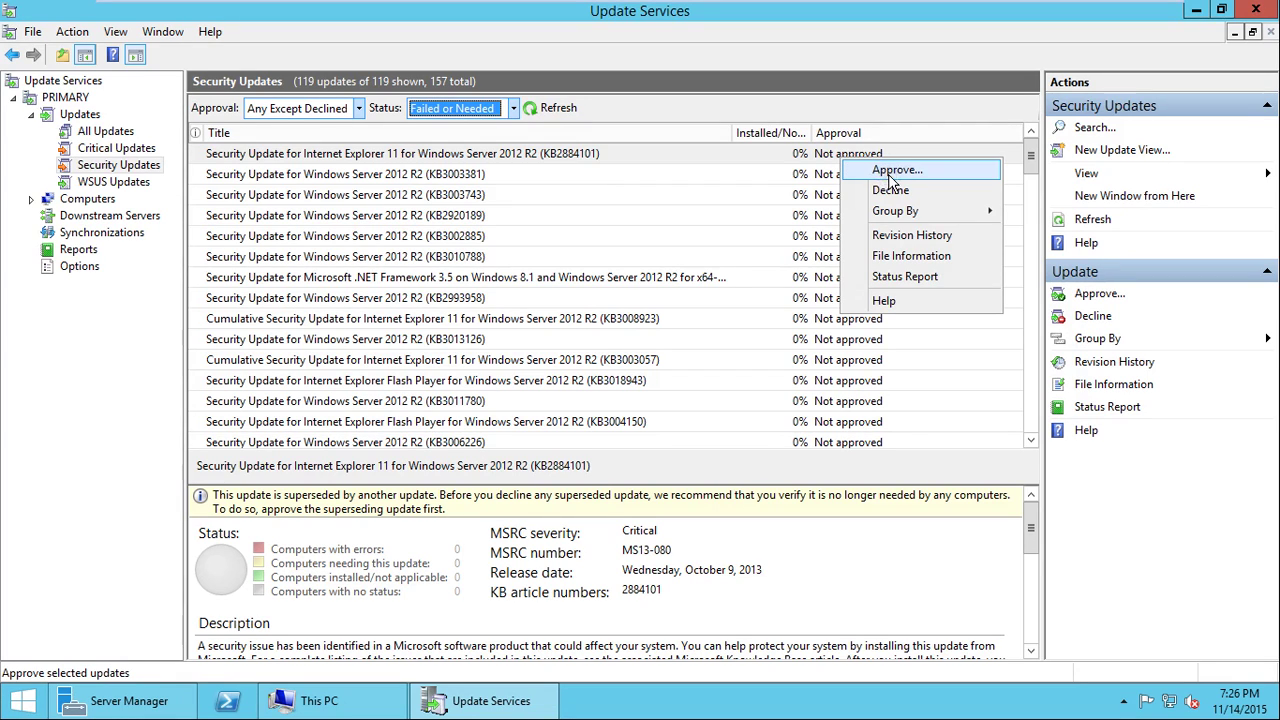
{"action": "left_click", "coordinate": [921, 209]}
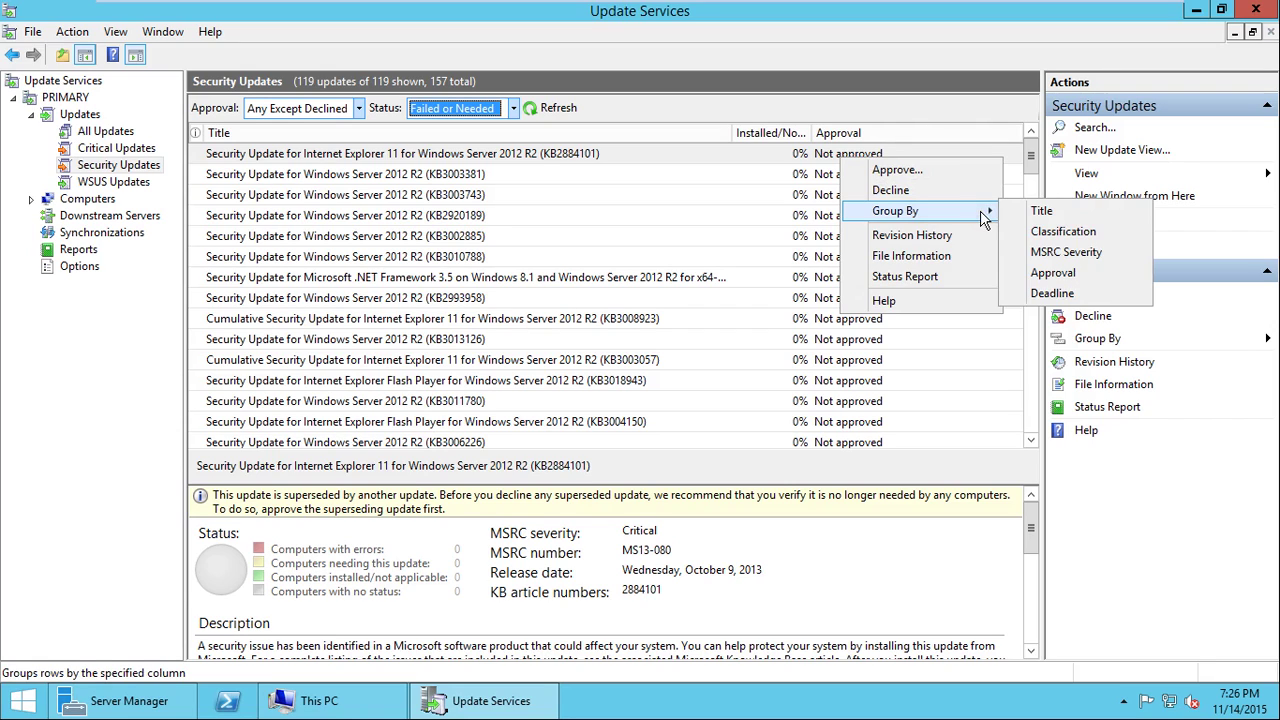
{"action": "left_click", "coordinate": [918, 176]}
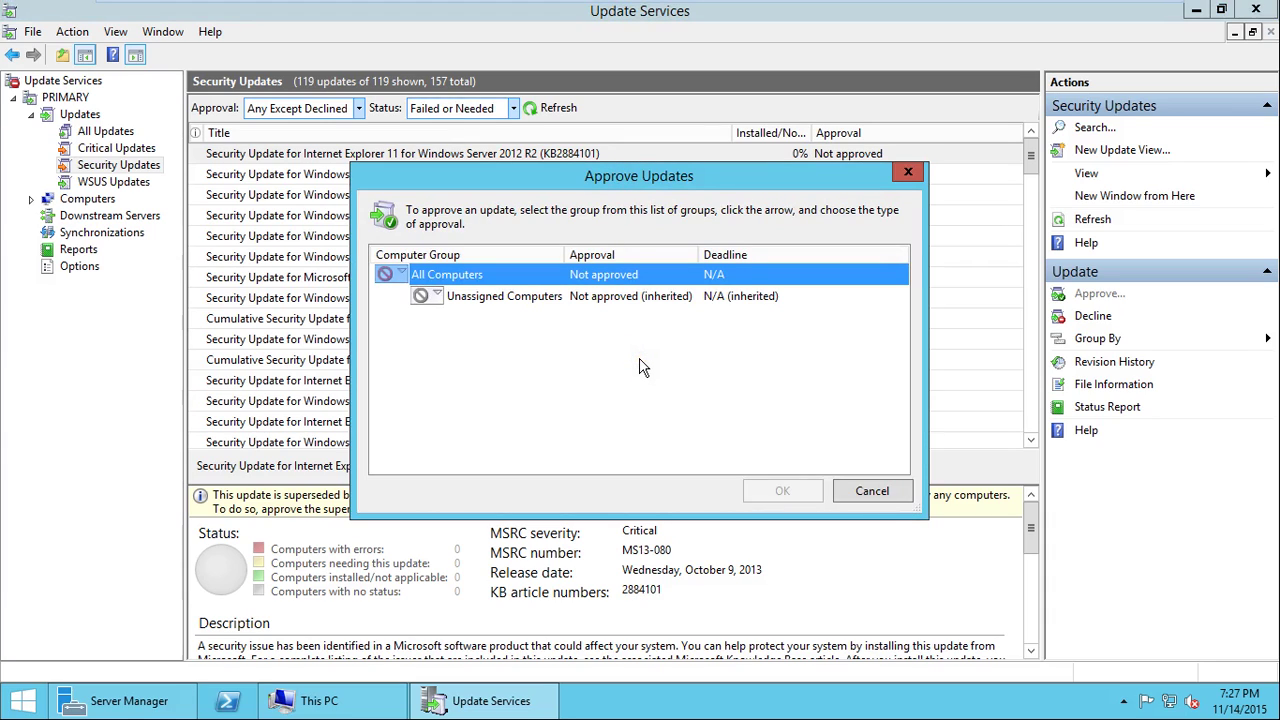
{"action": "left_click", "coordinate": [871, 491]}
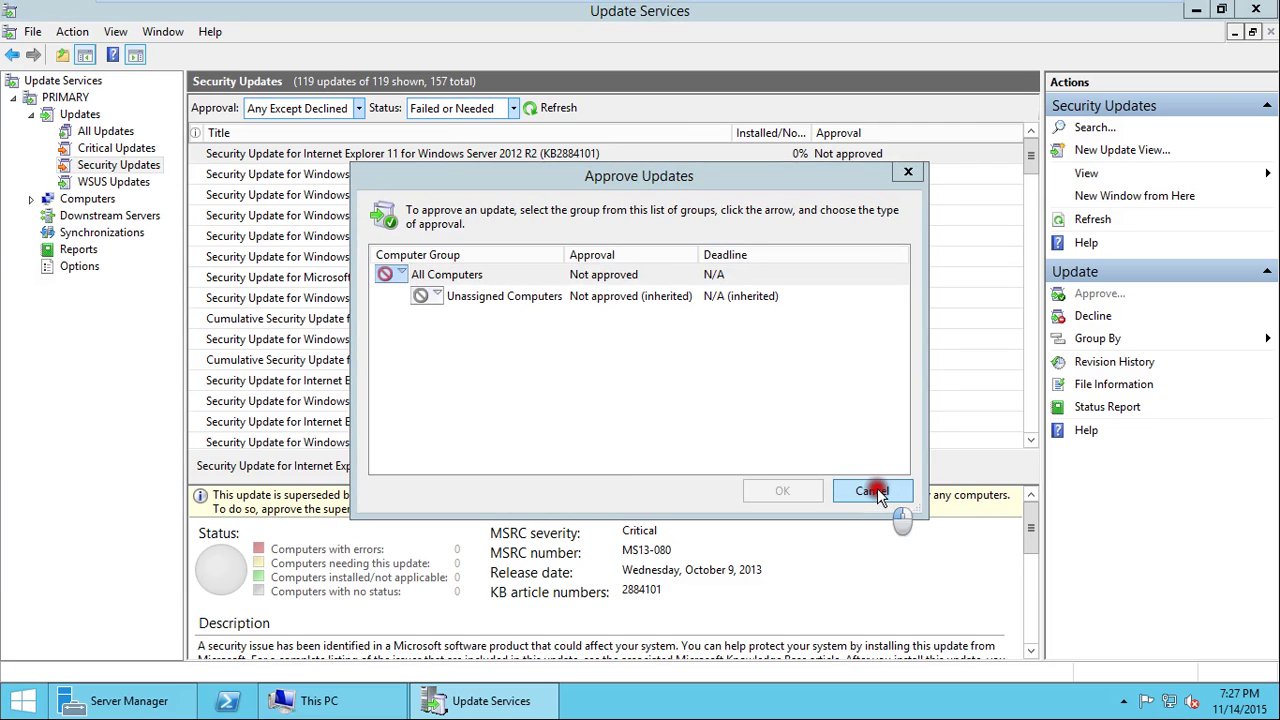
{"action": "left_click", "coordinate": [895, 492]}
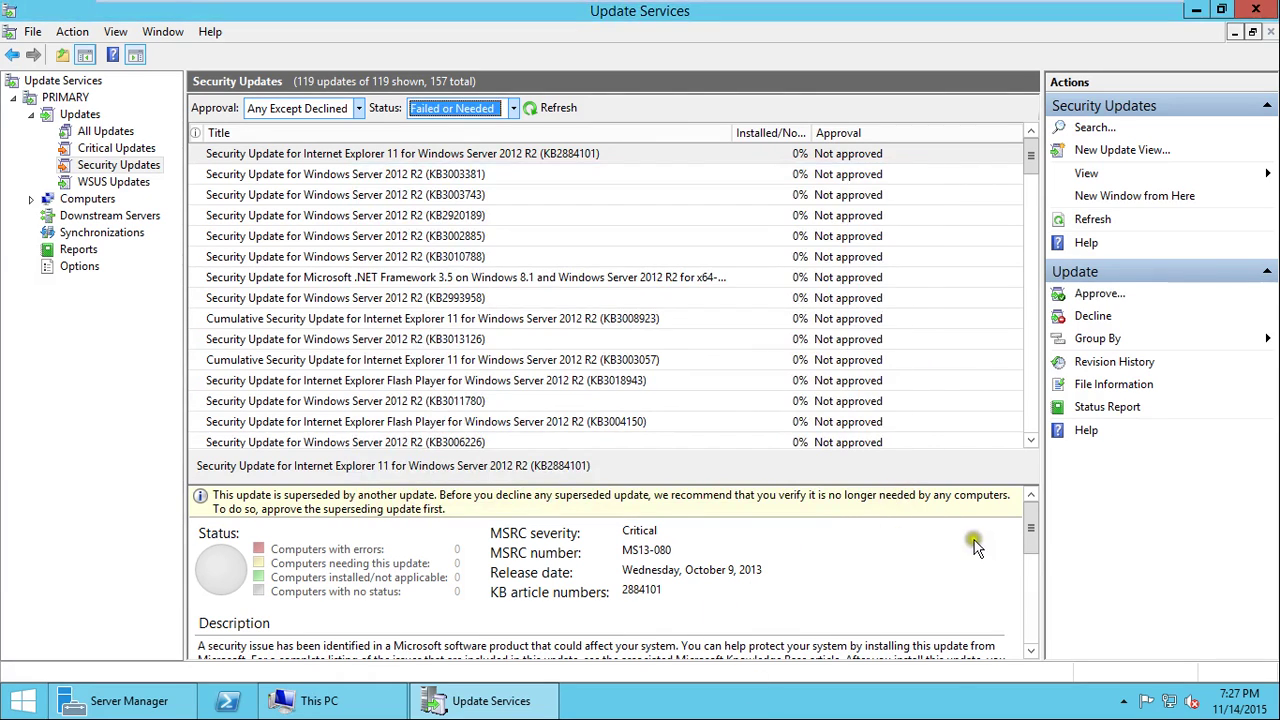
Scroll the update details back up, then return the PDC virtual machine to full screen.
{"action": "left_click", "coordinate": [1033, 624]}
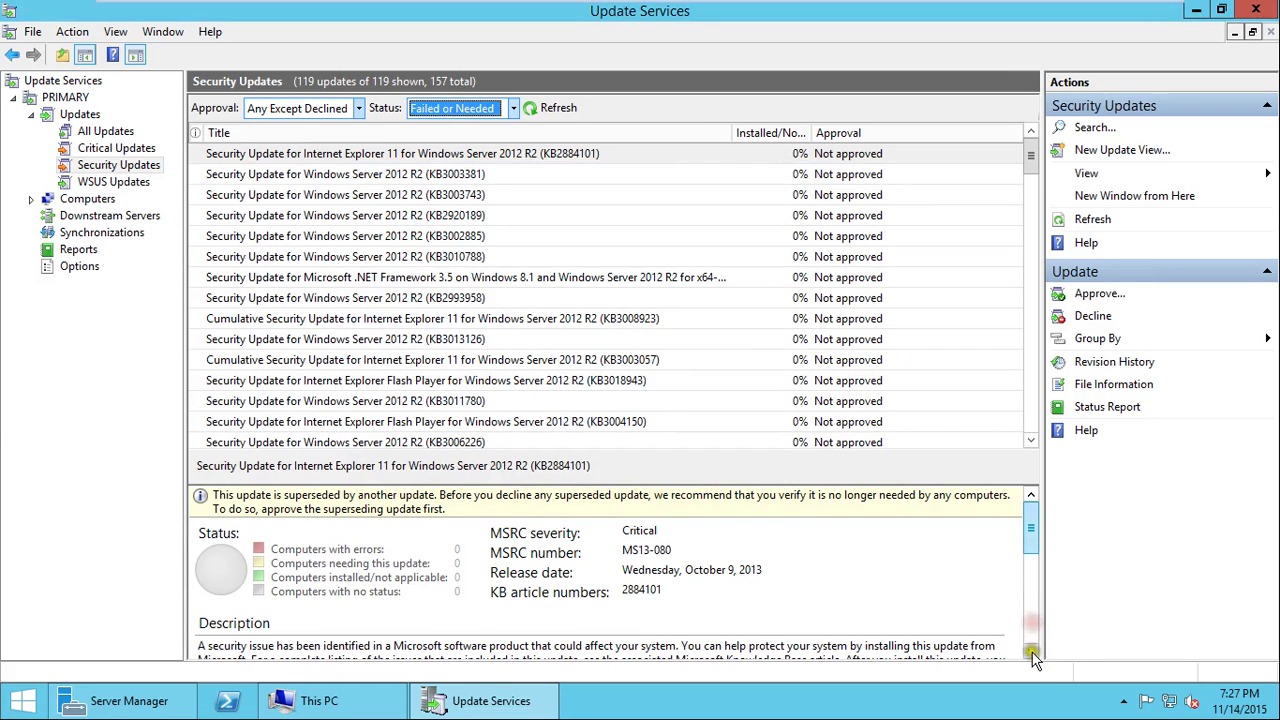
{"action": "left_click_drag", "start_coordinate": [1030, 622], "coordinate": [1035, 526]}
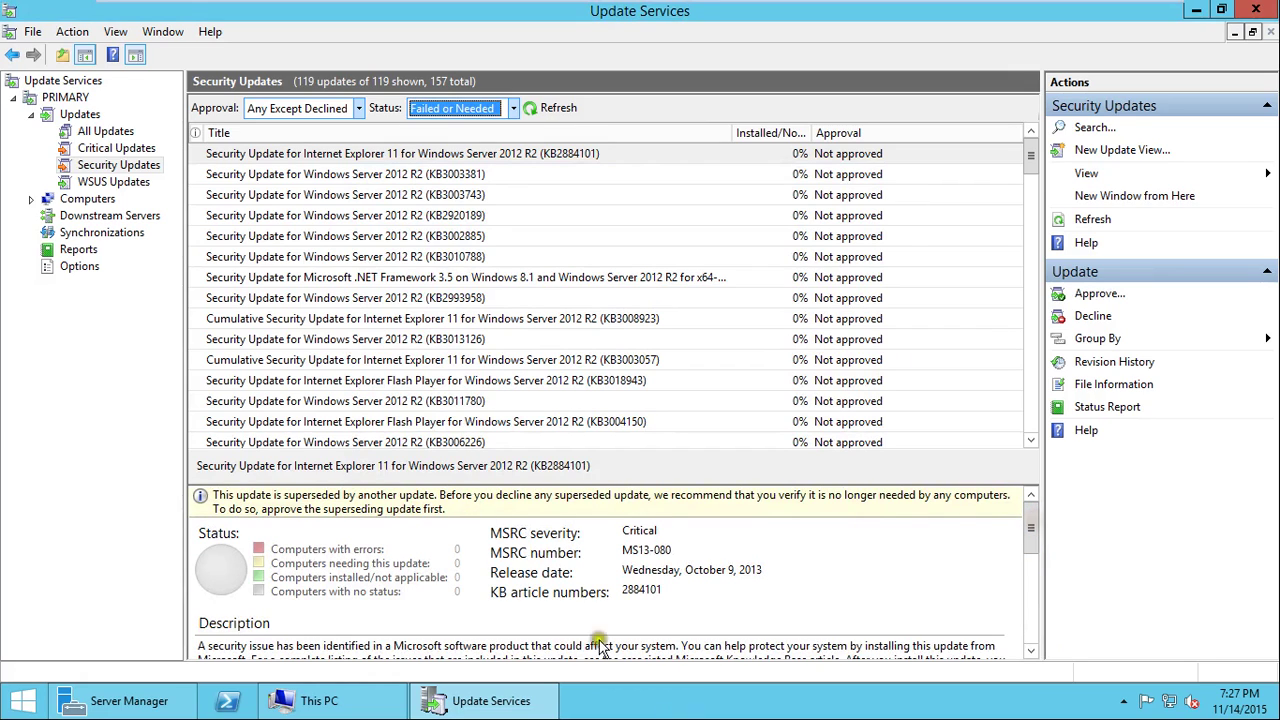
{"action": "scroll", "coordinate": [990, 610], "scroll_direction": "up", "scroll_amount": 1}
{"action": "scroll", "coordinate": [1008, 578], "scroll_direction": "up", "scroll_amount": 2}
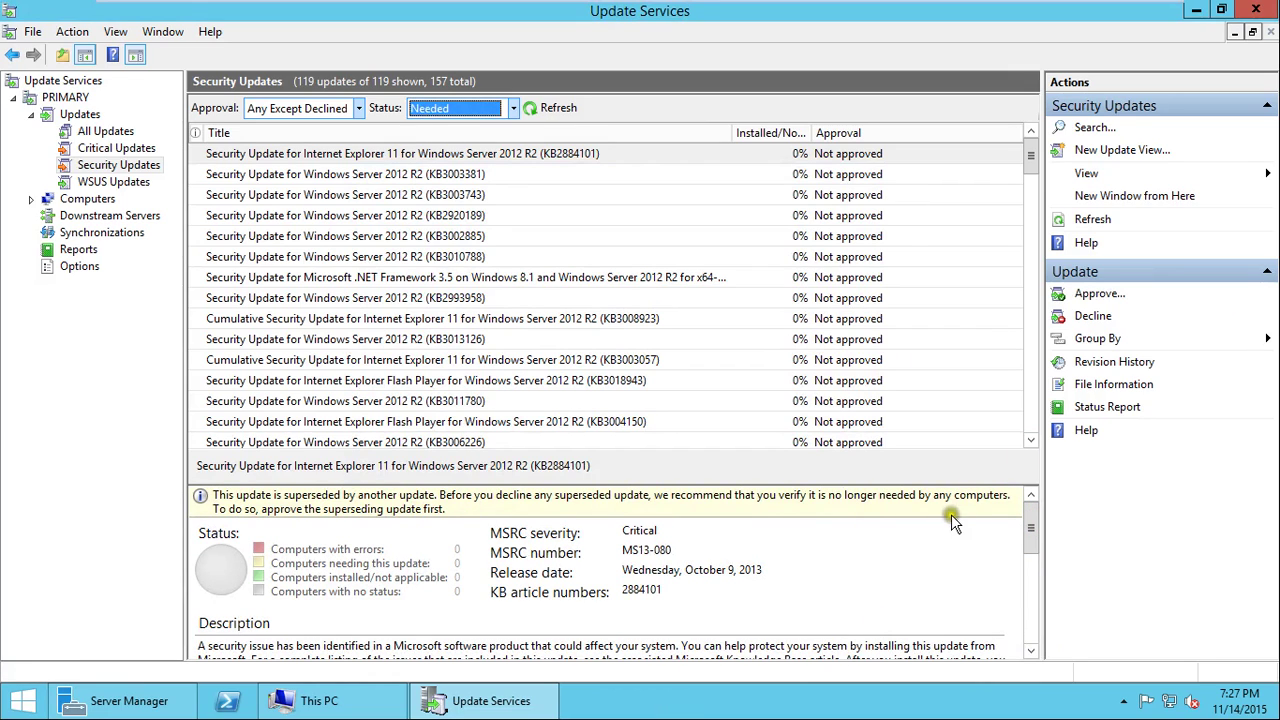
{"action": "scroll", "coordinate": [528, 112], "scroll_direction": "up", "scroll_amount": 4}
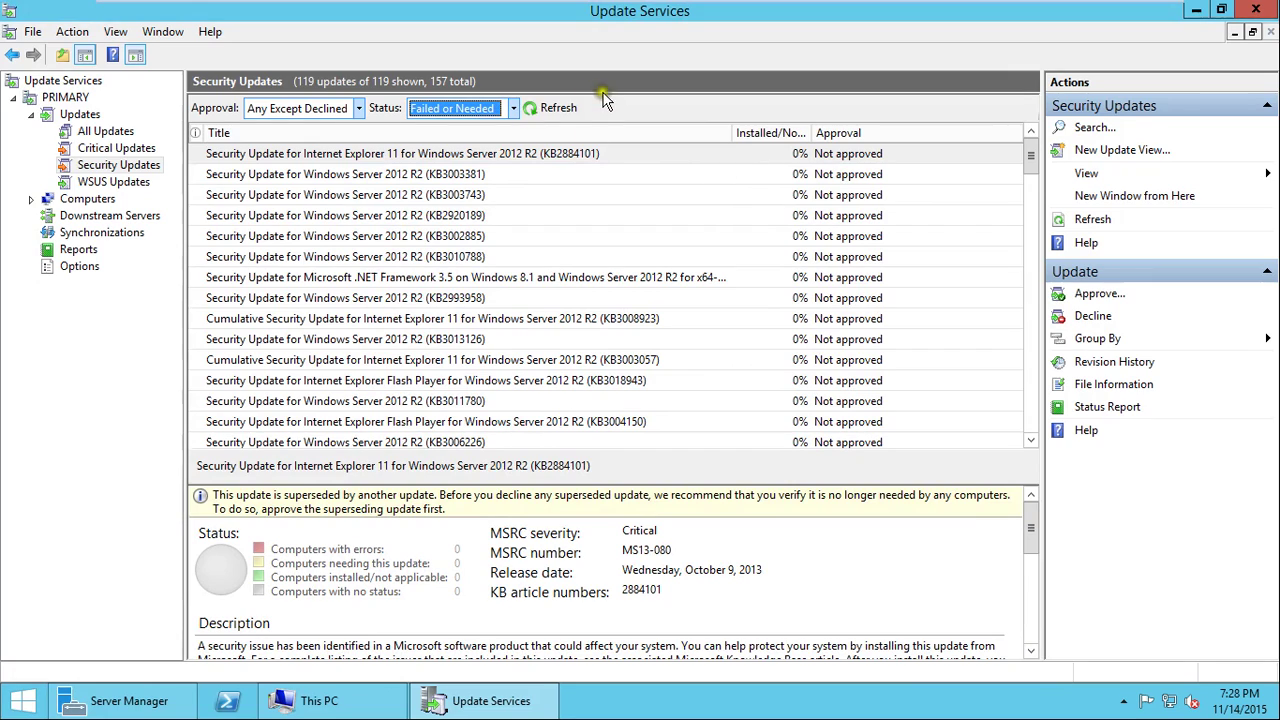
{"action": "left_click", "coordinate": [510, 109]}
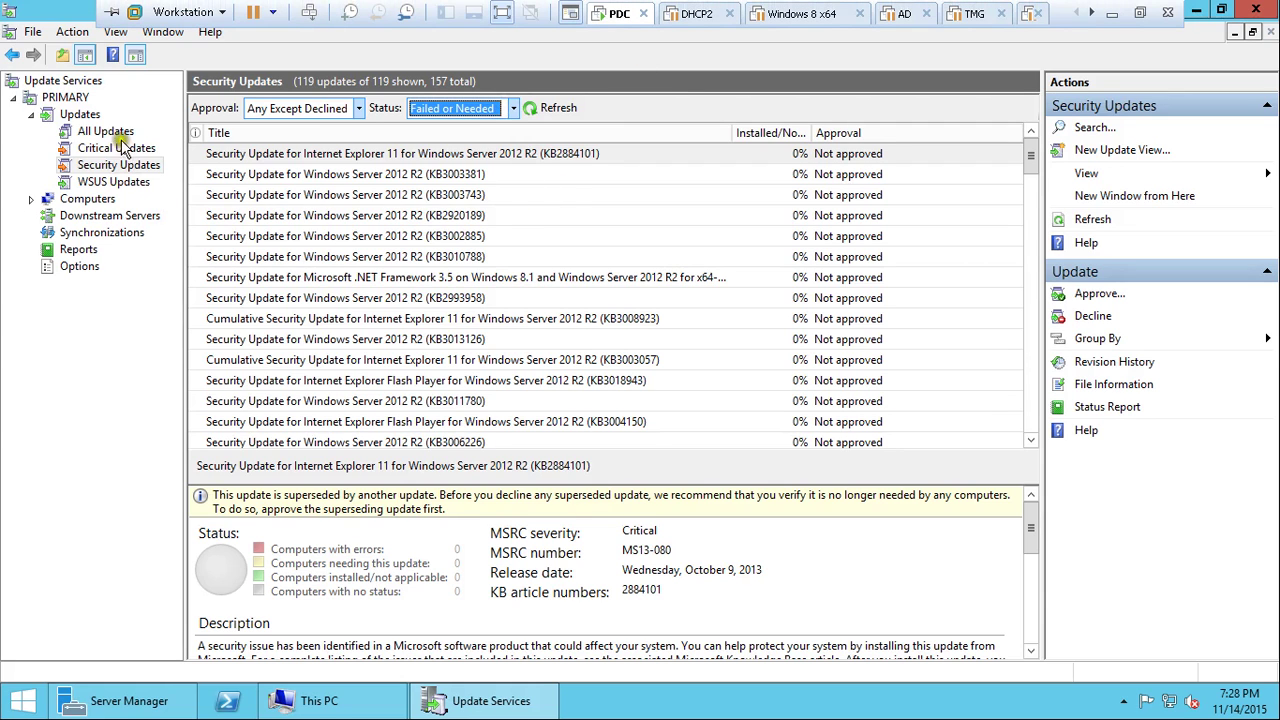
{"action": "left_click", "coordinate": [1141, 14]}
{"action": "left_click", "coordinate": [577, 697]}
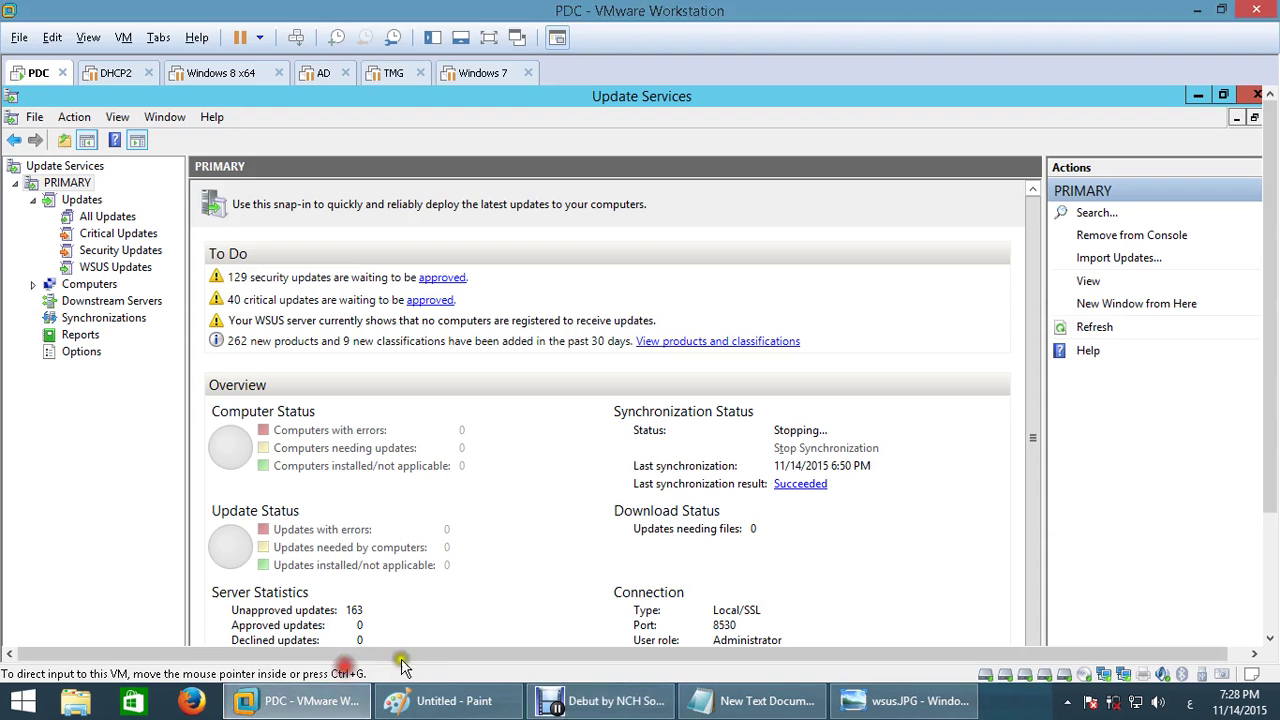
{"action": "left_click", "coordinate": [591, 477]}
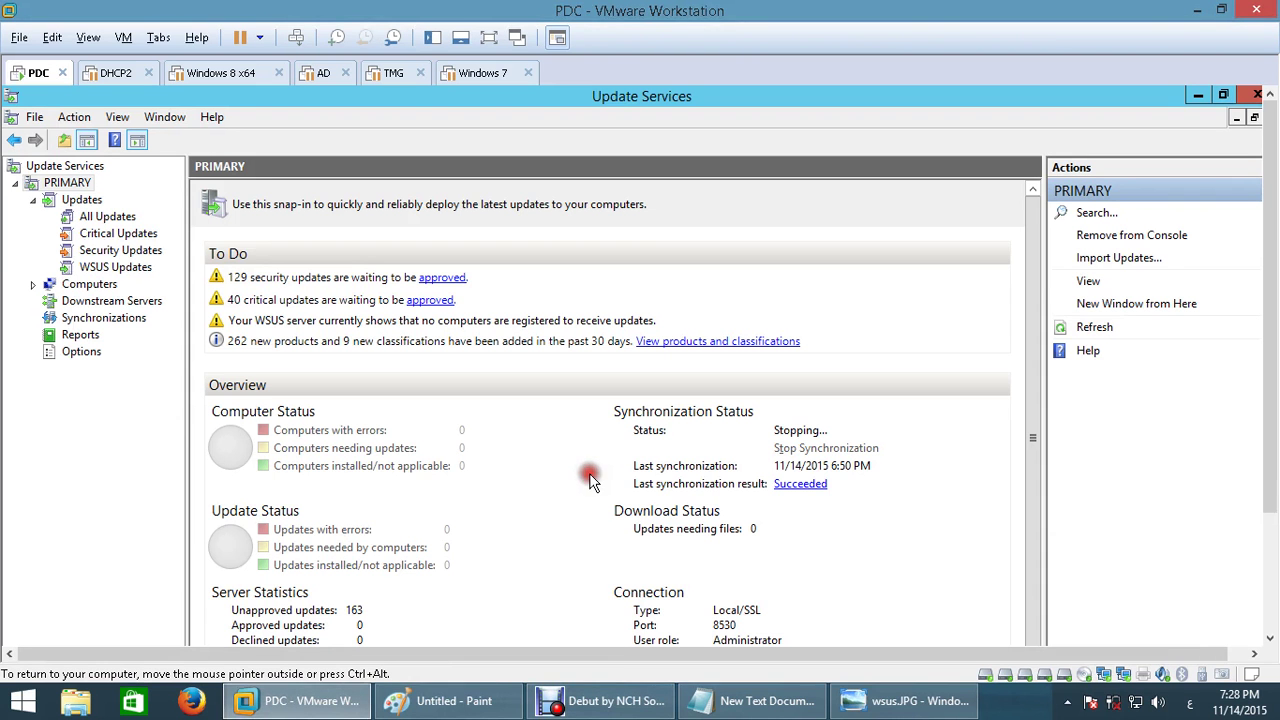
{"action": "key", "text": "ctrl+alt+Return"}
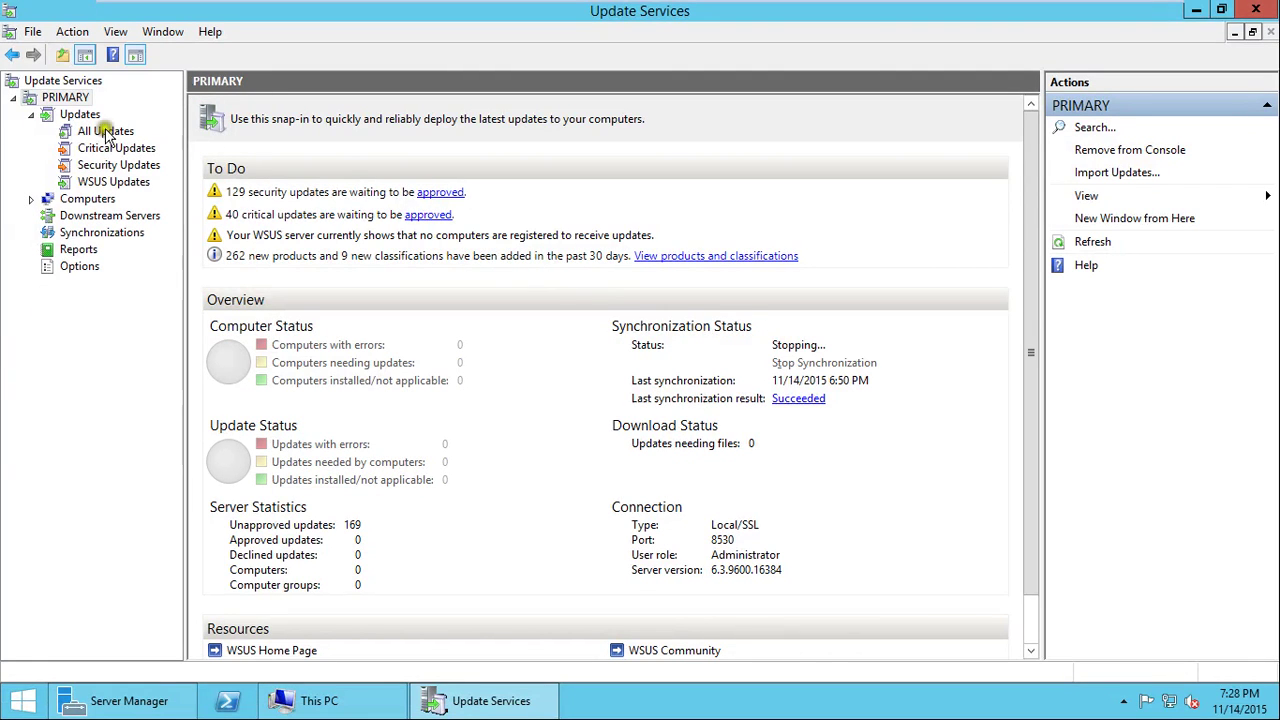
Select the KB2884101 Internet Explorer 11 update and scroll down to its superseding updates.
{"action": "left_click", "coordinate": [115, 166]}
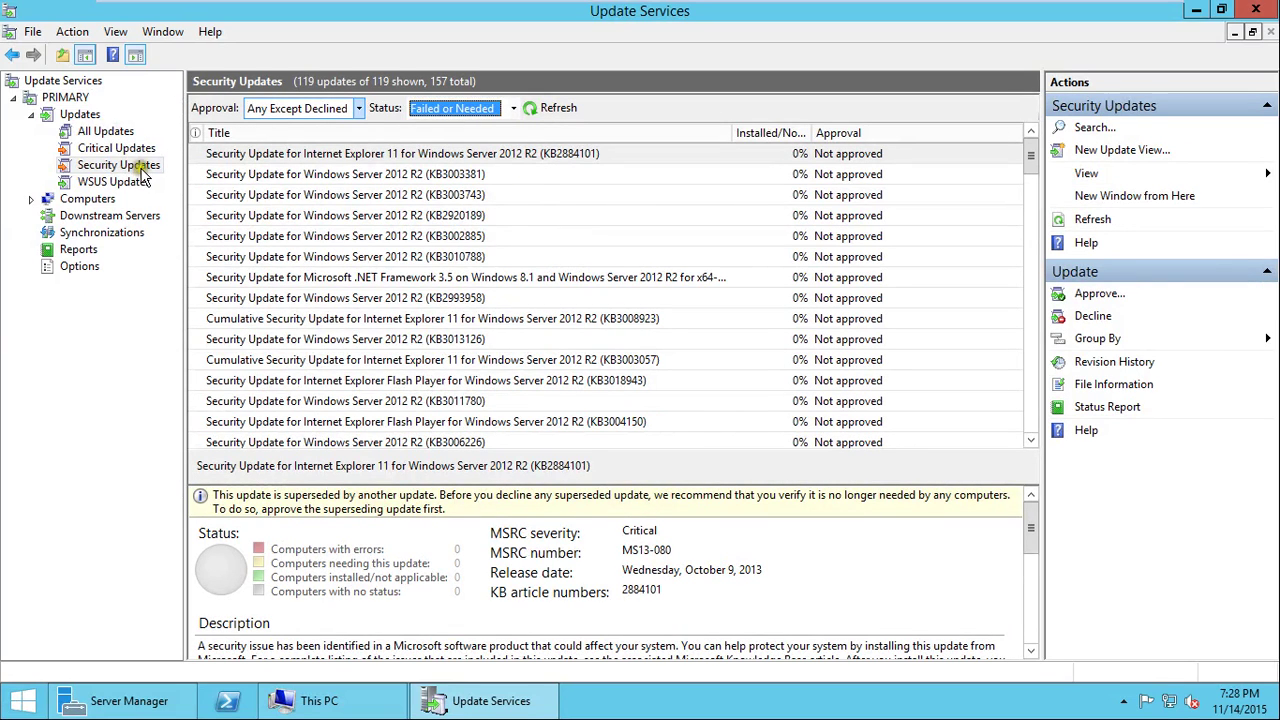
{"action": "left_click", "coordinate": [138, 183]}
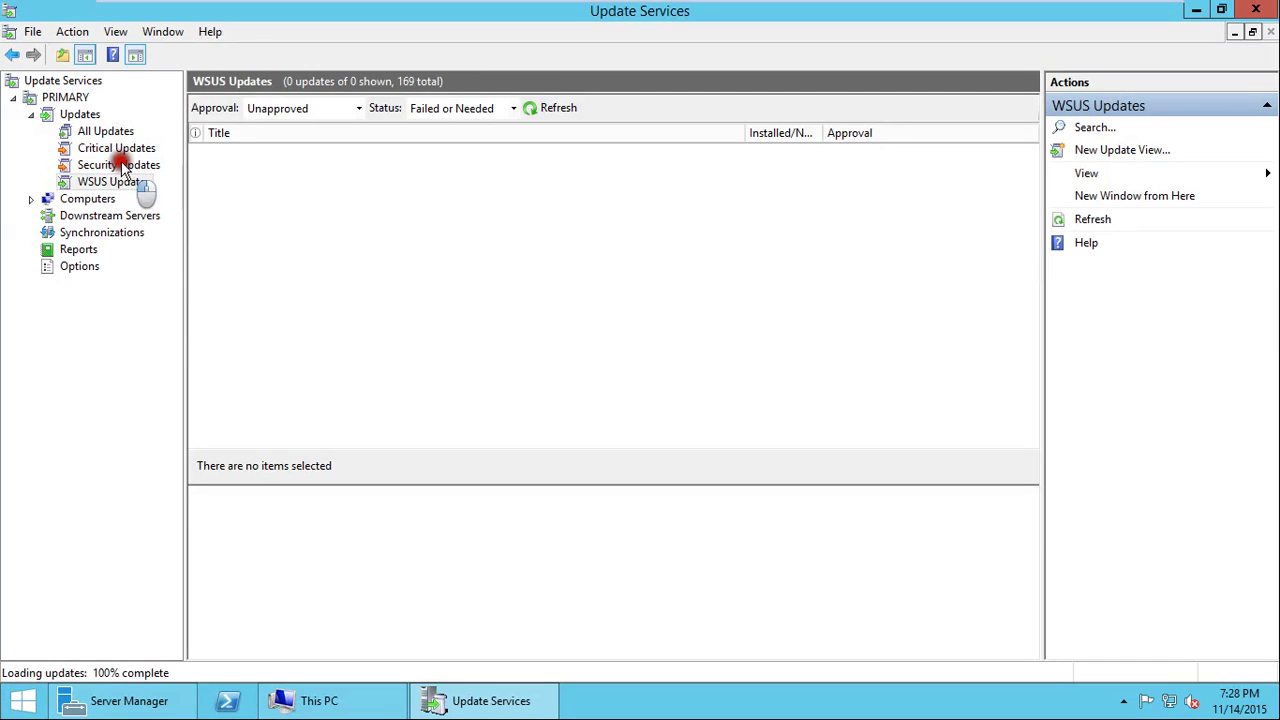
{"action": "left_click", "coordinate": [118, 165]}
{"action": "left_click", "coordinate": [497, 155]}
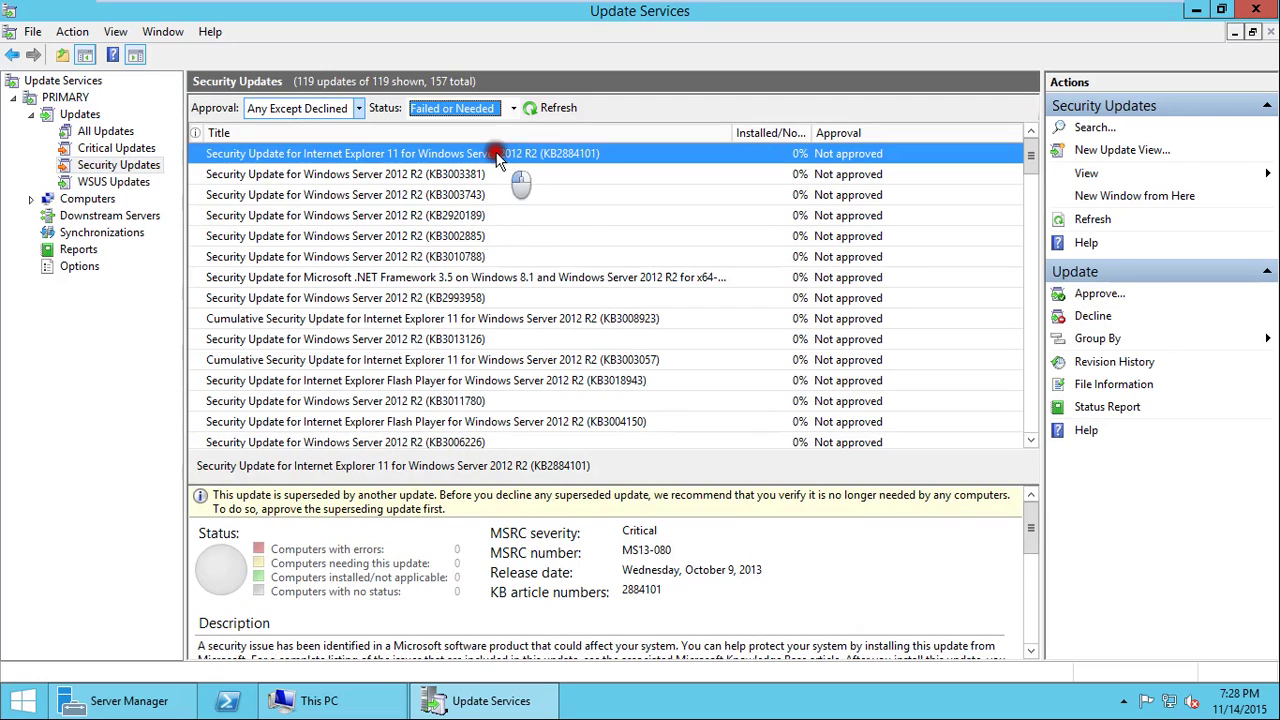
{"action": "left_click", "coordinate": [1031, 651]}
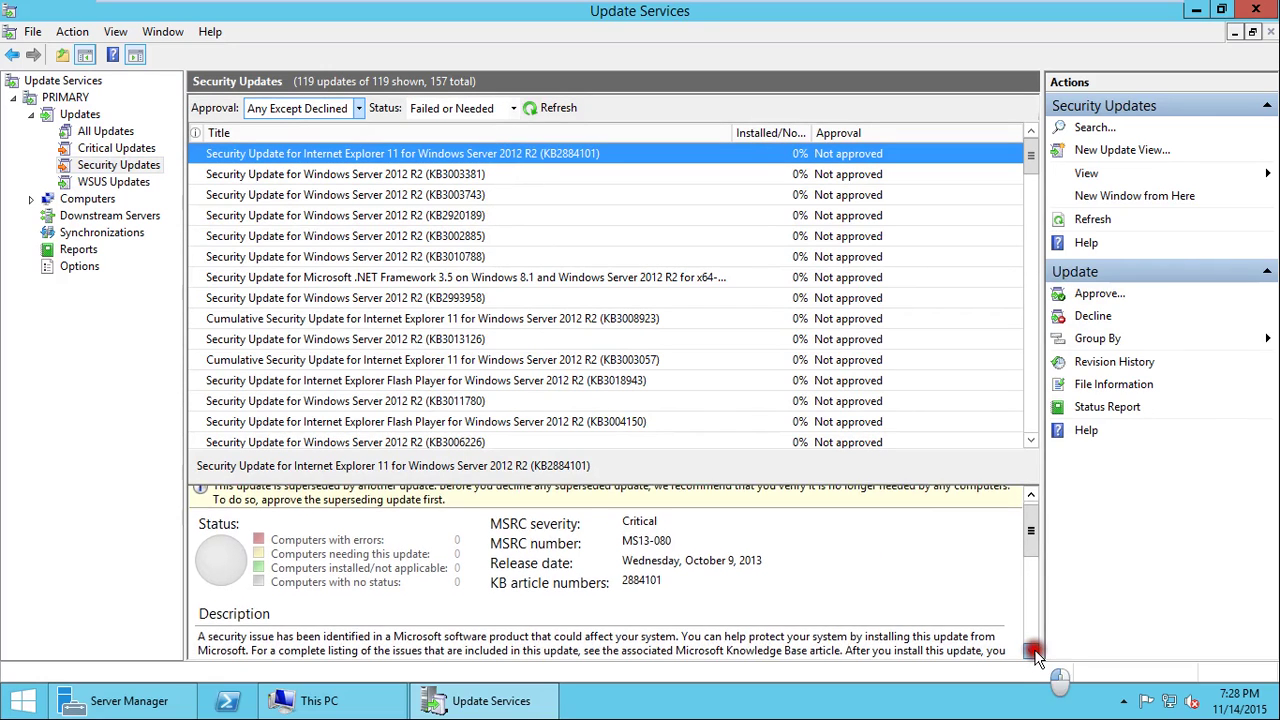
{"action": "left_click", "coordinate": [1031, 651]}
{"action": "left_click", "coordinate": [1031, 651]}
{"action": "left_click", "coordinate": [1031, 651]}
{"action": "left_click", "coordinate": [1031, 651]}
{"action": "left_click", "coordinate": [1031, 651]}
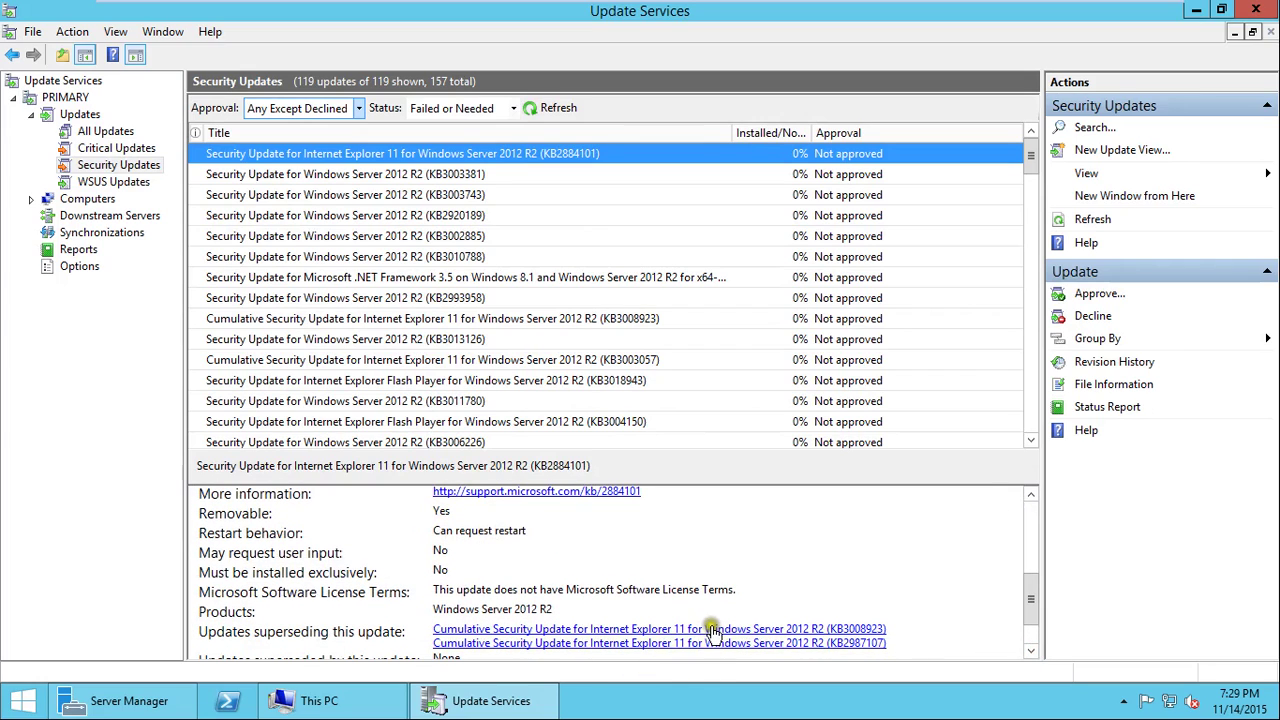
{"action": "right_click", "coordinate": [812, 153]}
Approve KB2884101 for install on Unassigned Computers and close the progress report.
{"action": "left_click", "coordinate": [876, 167]}
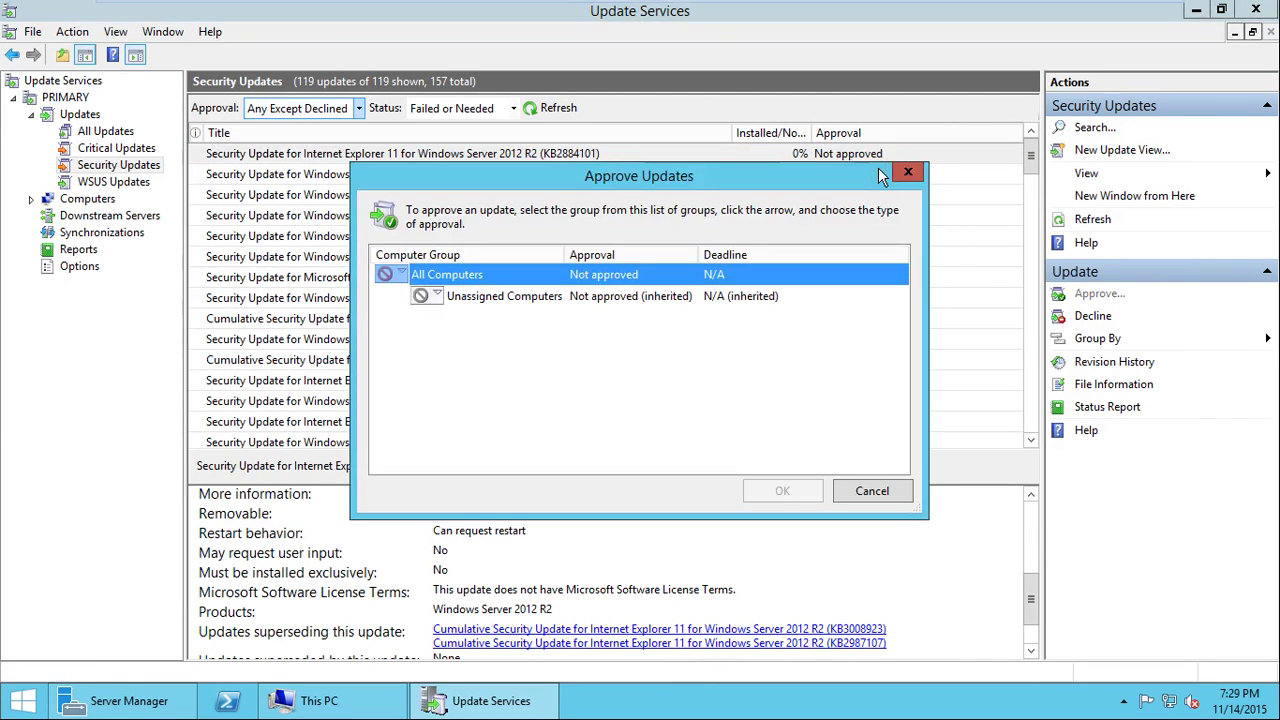
{"action": "left_click", "coordinate": [437, 297]}
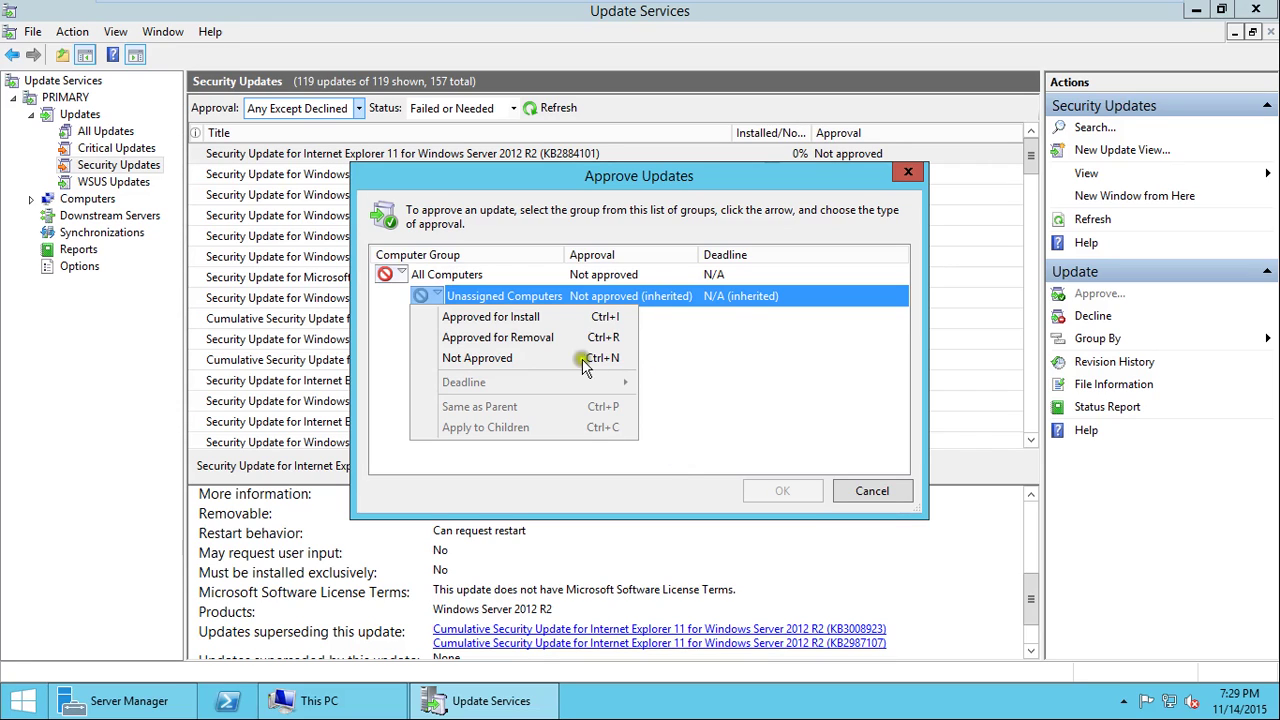
{"action": "left_click", "coordinate": [538, 319]}
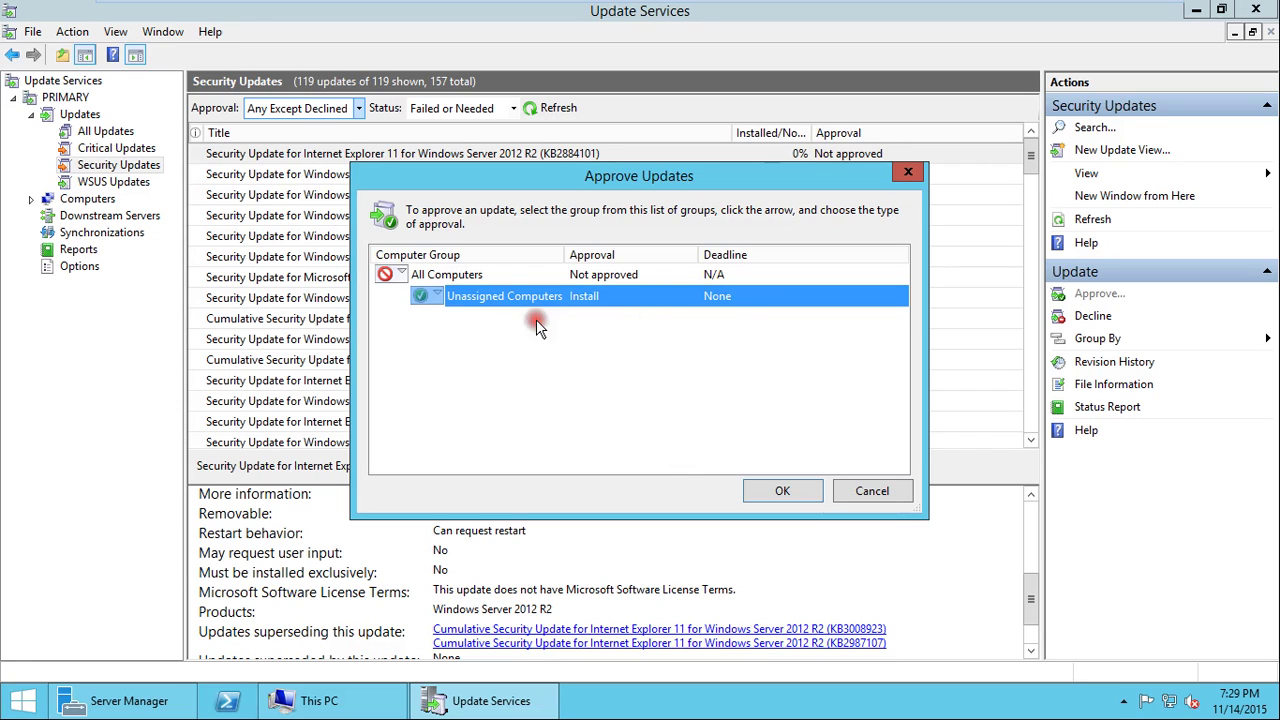
{"action": "left_click", "coordinate": [776, 492]}
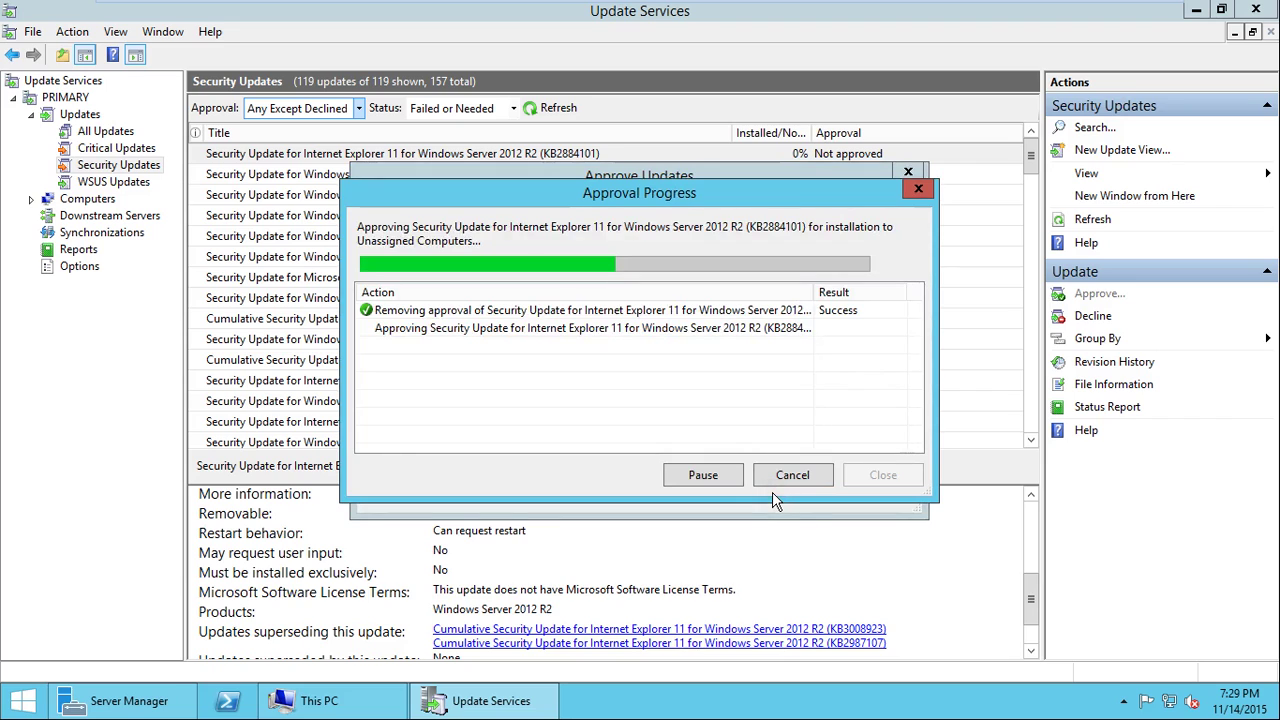
{"action": "left_click", "coordinate": [884, 475]}
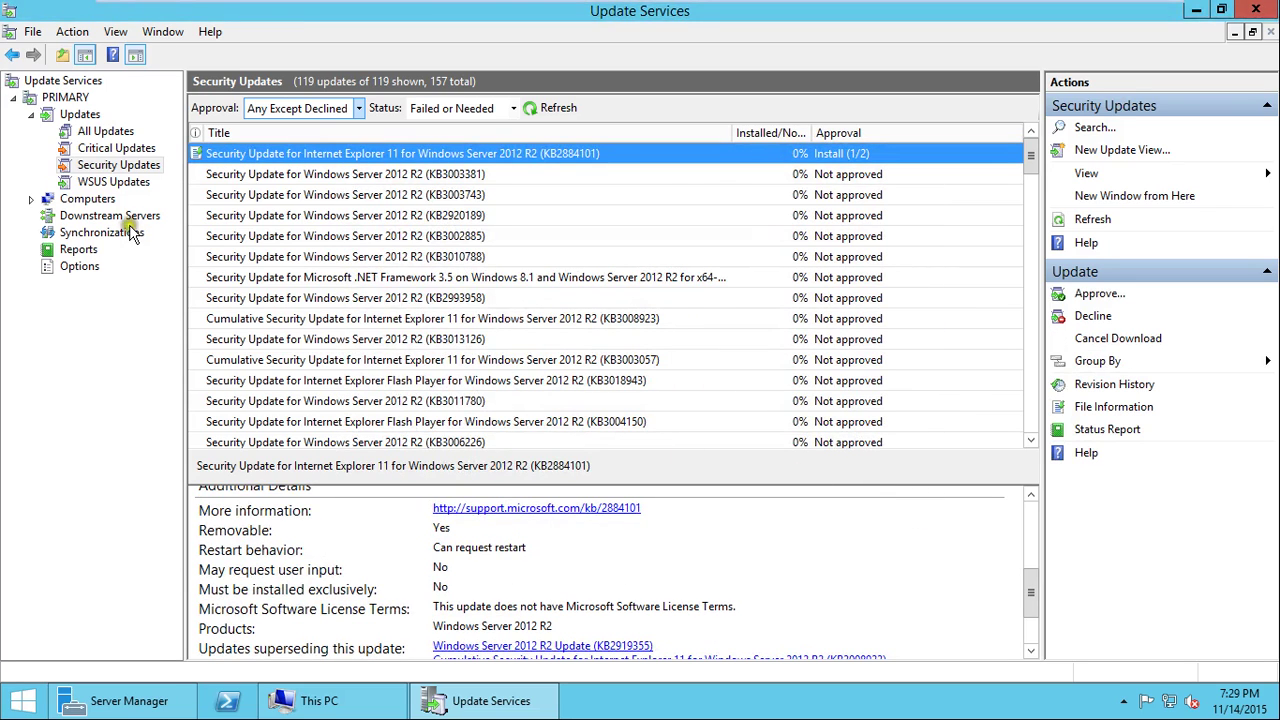
Add an 'XP' computer group under All Computers, then view XP and Downstream Servers.
{"action": "left_click", "coordinate": [88, 200]}
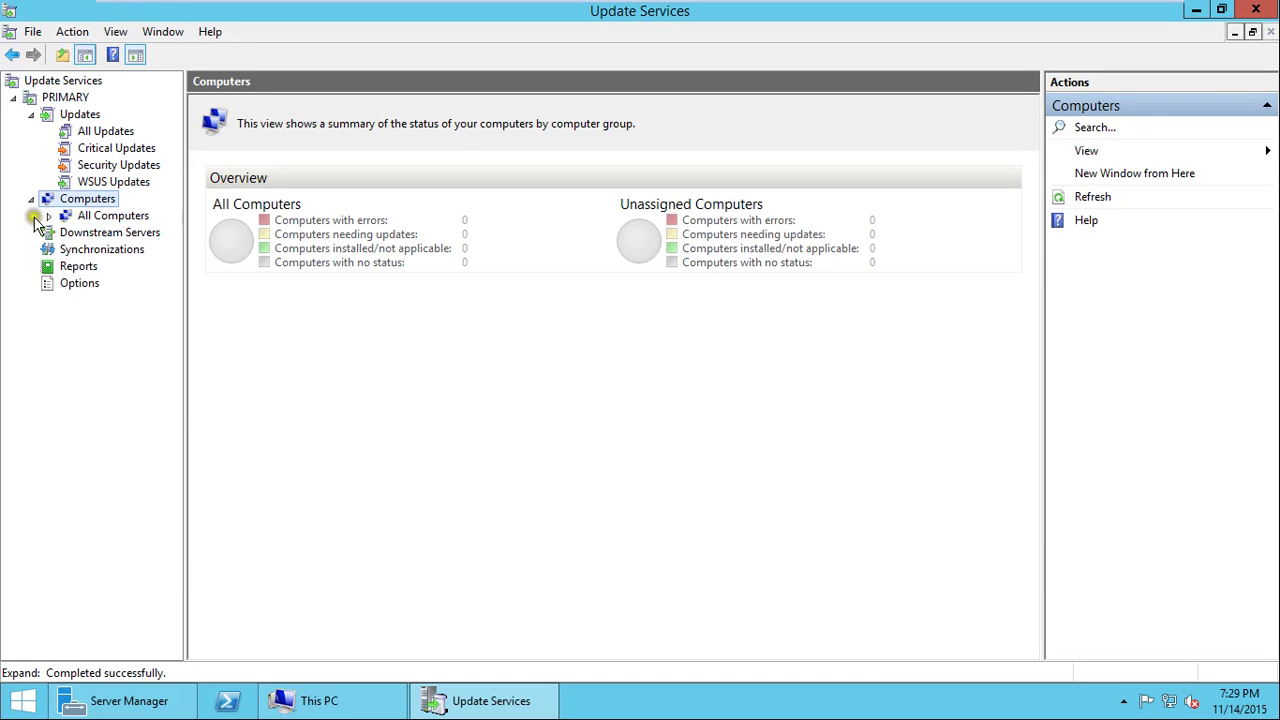
{"action": "left_click", "coordinate": [48, 216]}
{"action": "left_click", "coordinate": [150, 233]}
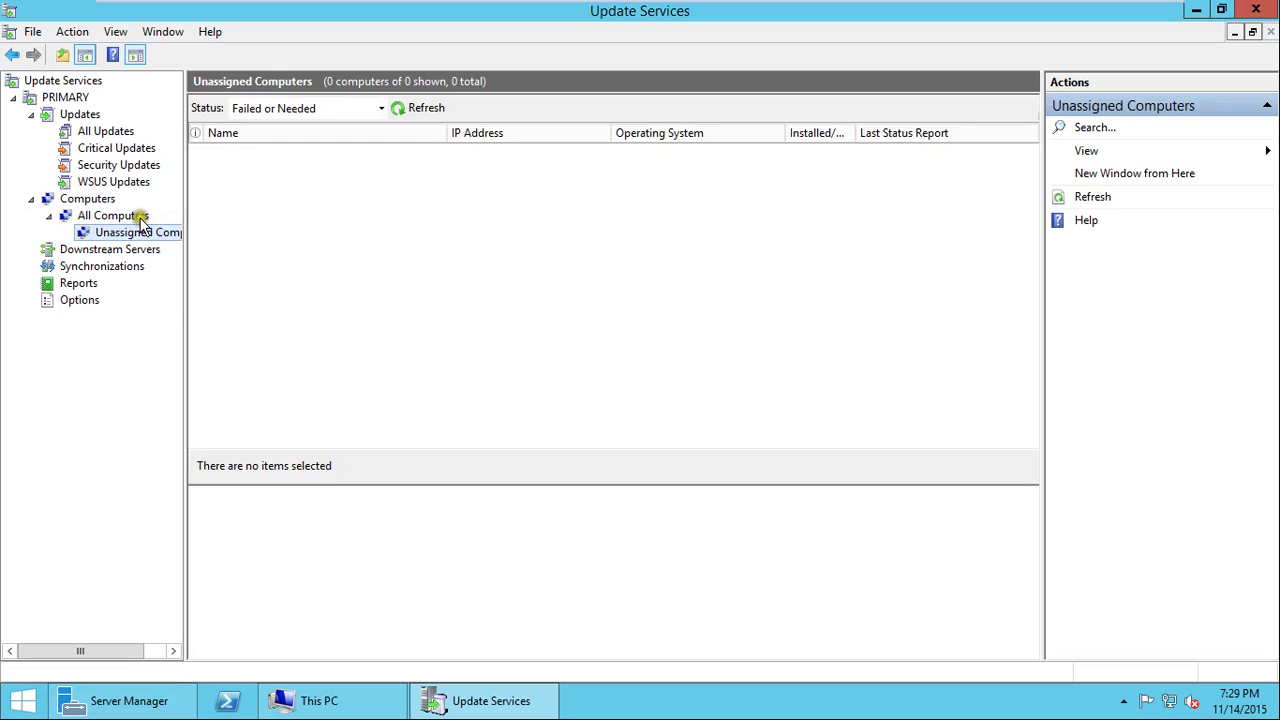
{"action": "right_click", "coordinate": [142, 219]}
{"action": "left_click", "coordinate": [273, 256]}
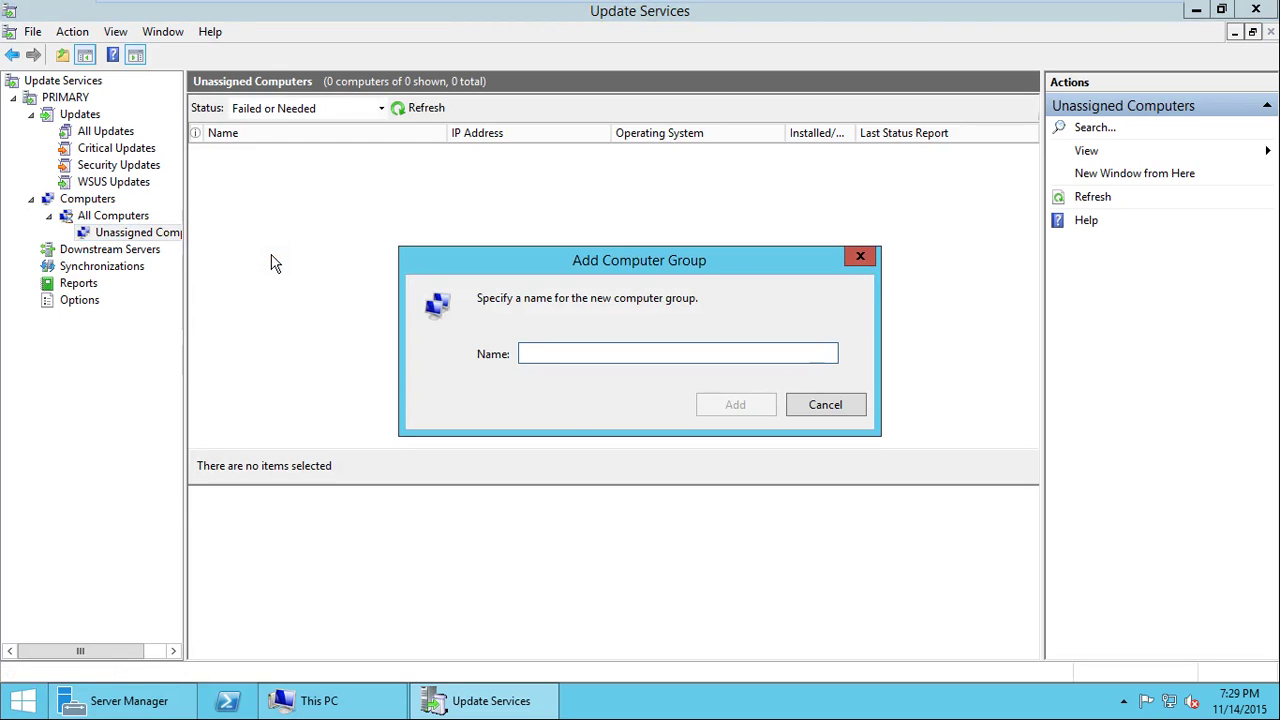
{"action": "type", "text": "XP"}
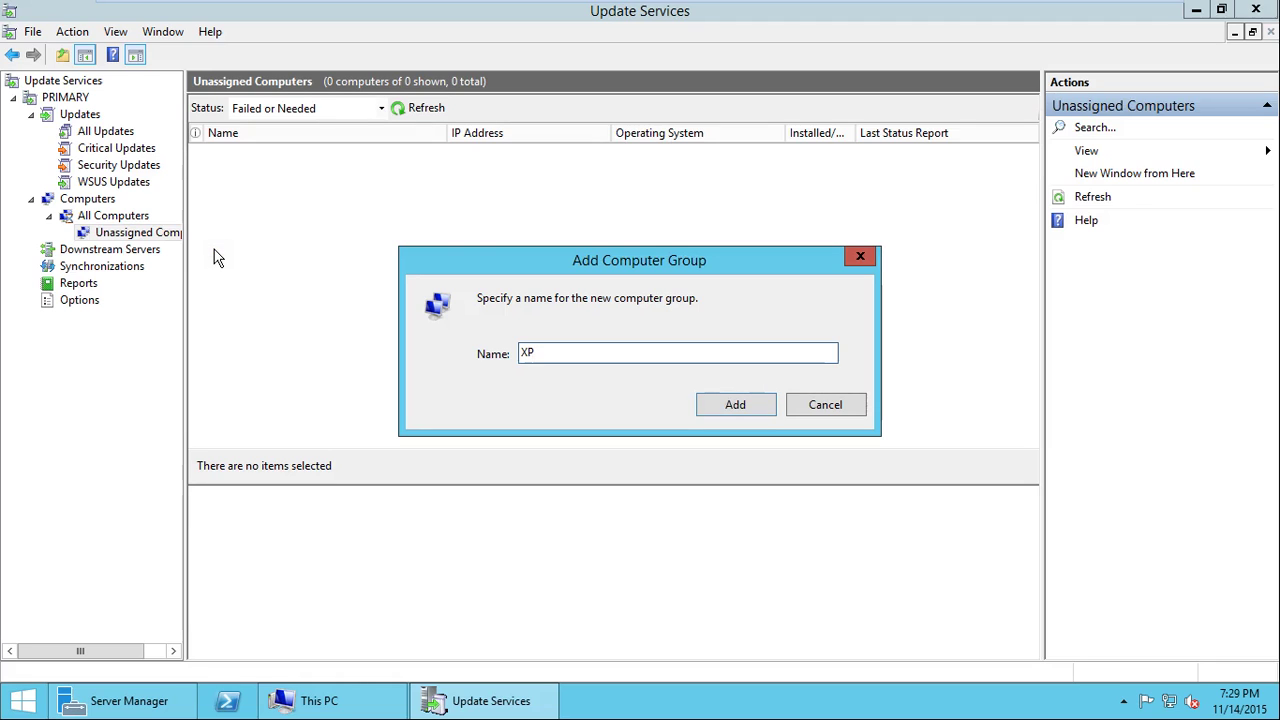
{"action": "left_click", "coordinate": [730, 404]}
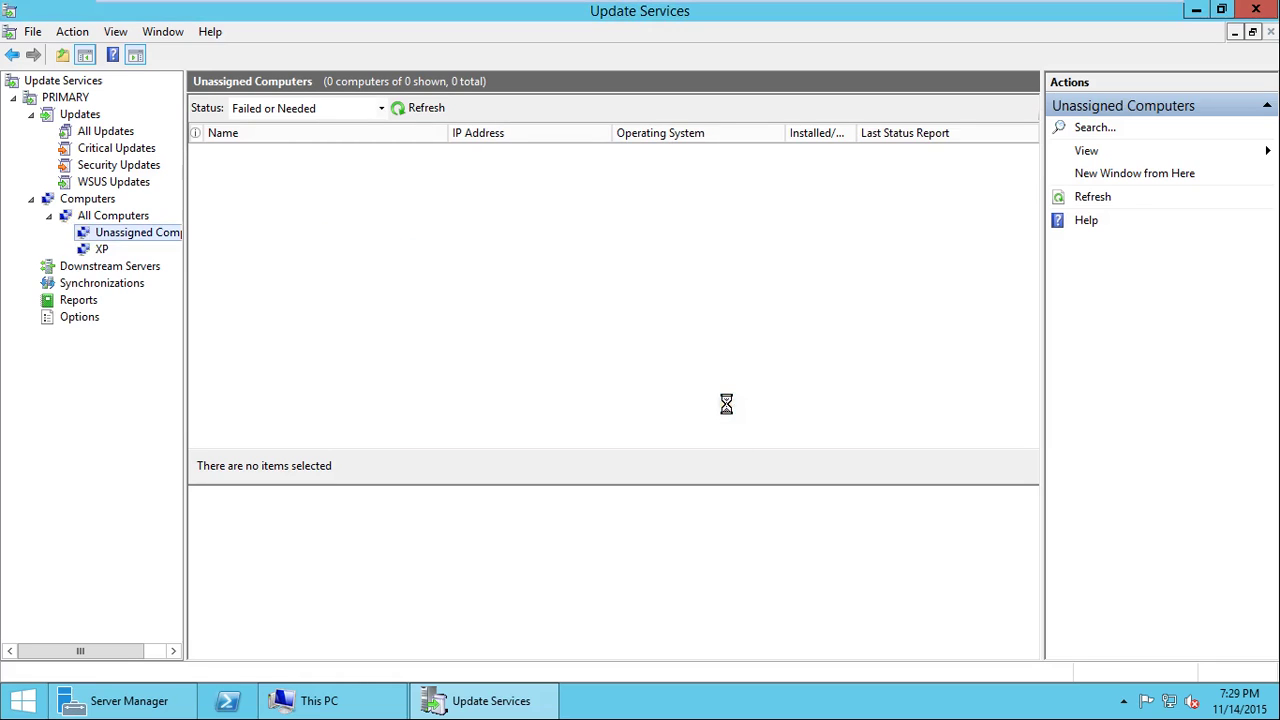
{"action": "left_click", "coordinate": [99, 251]}
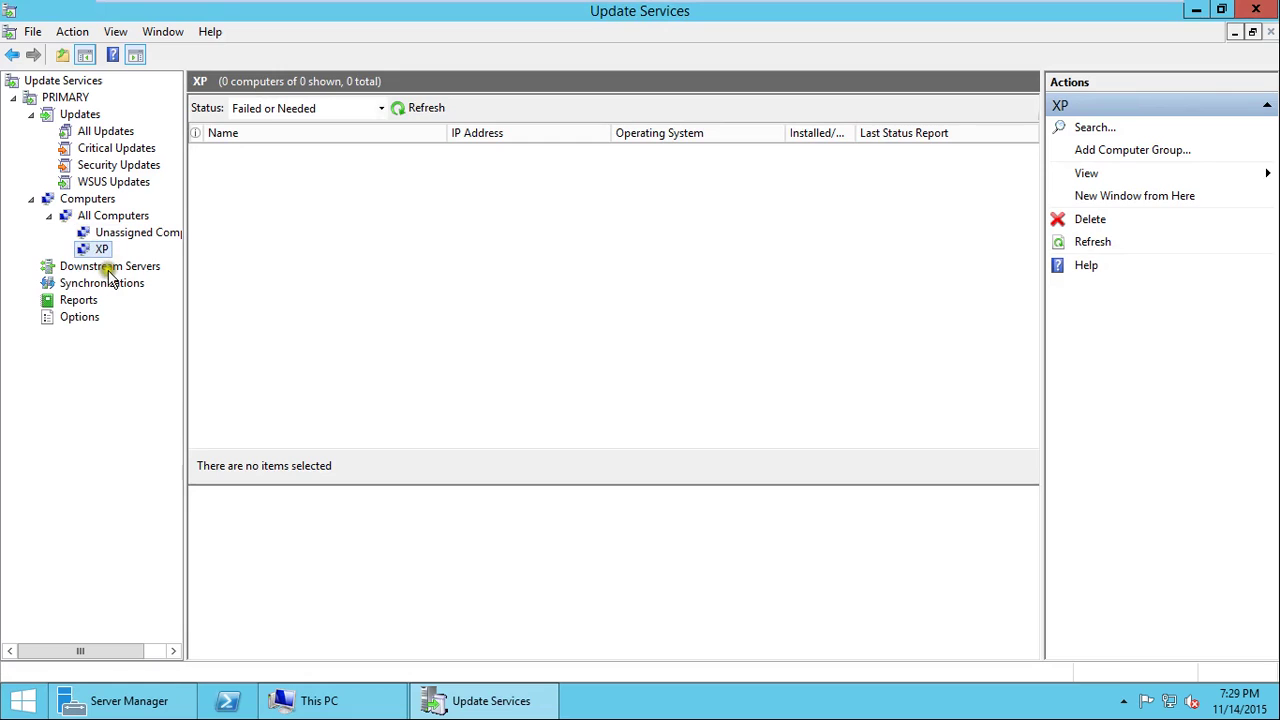
{"action": "left_click", "coordinate": [104, 269]}
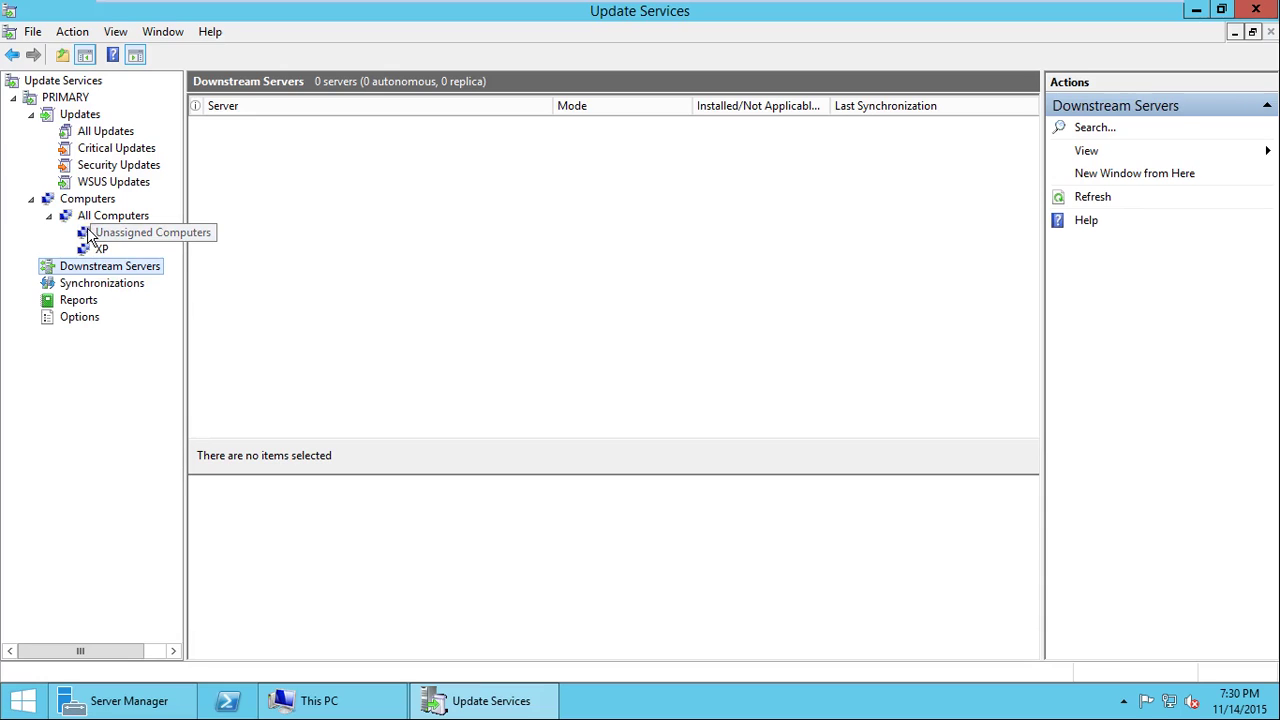
{"action": "left_click", "coordinate": [88, 234]}
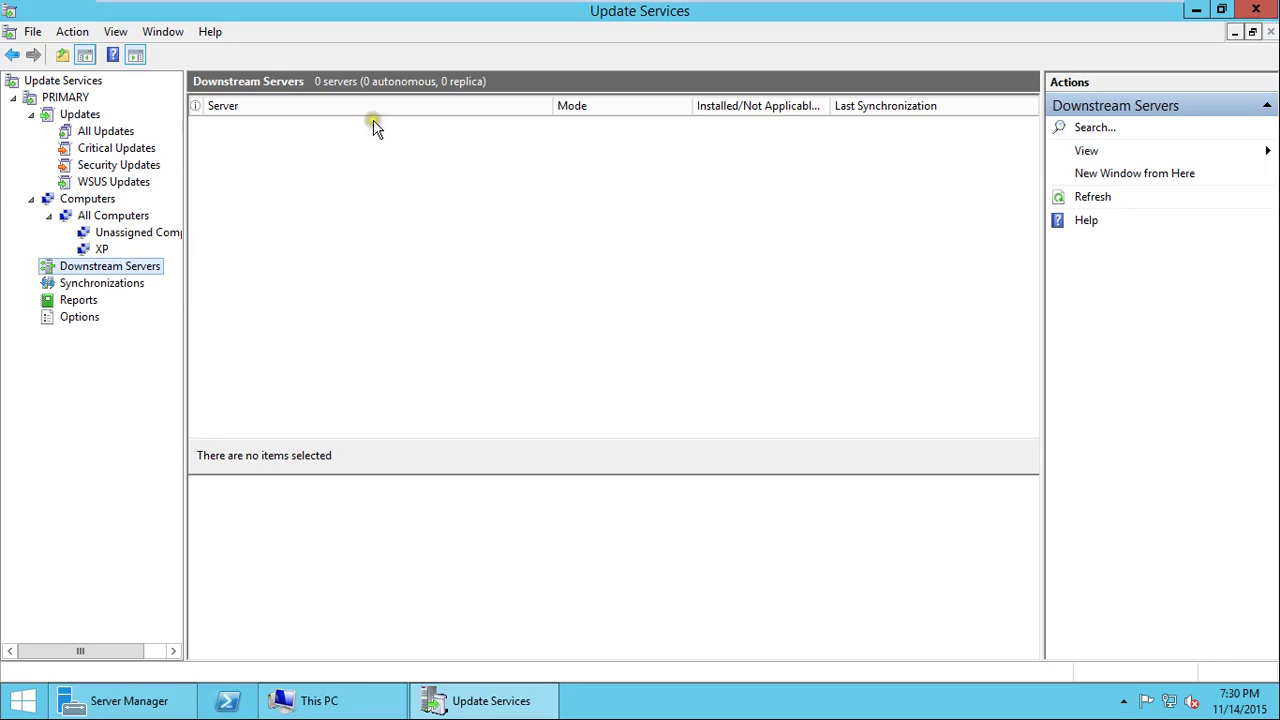
{"action": "left_click", "coordinate": [428, 90]}
{"action": "left_click", "coordinate": [428, 90]}
{"action": "left_click", "coordinate": [428, 90]}
{"action": "left_click", "coordinate": [428, 90]}
{"action": "left_click", "coordinate": [428, 90]}
Compare details of the succeeded 6:50 PM and canceled 7:21 PM syncs, then exit full screen.
{"action": "left_click", "coordinate": [88, 284]}
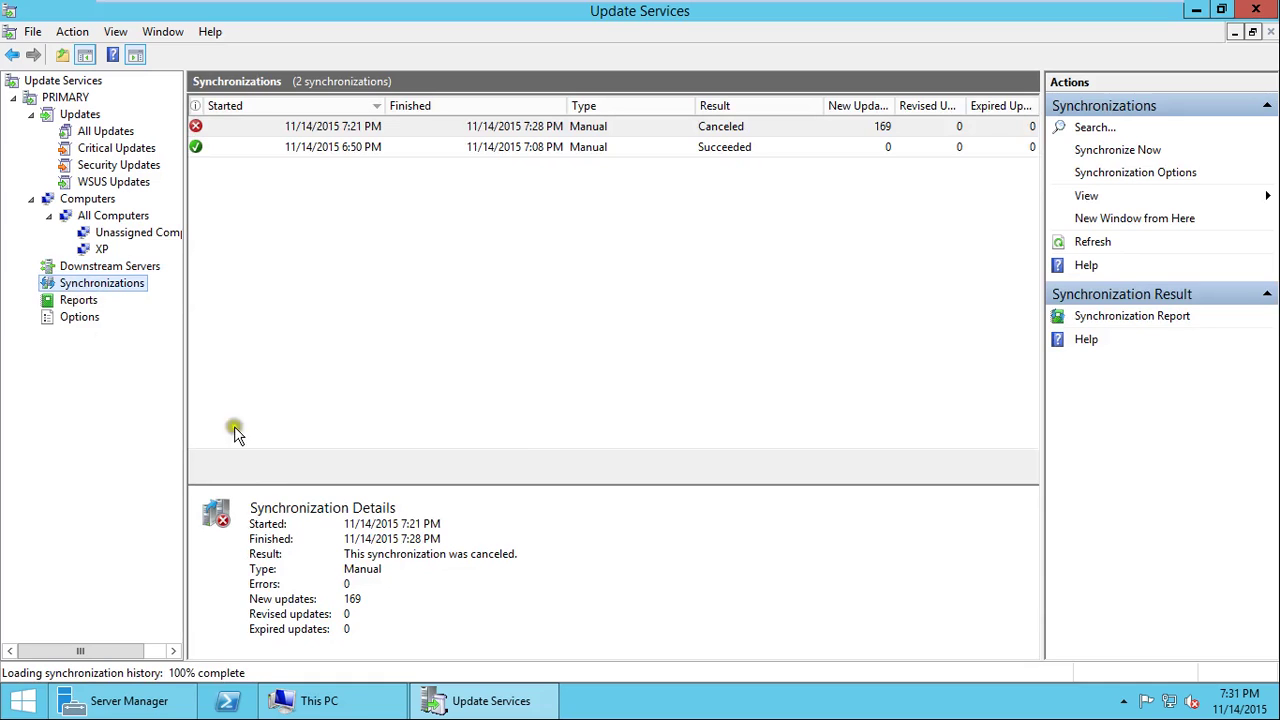
{"action": "left_click", "coordinate": [348, 150]}
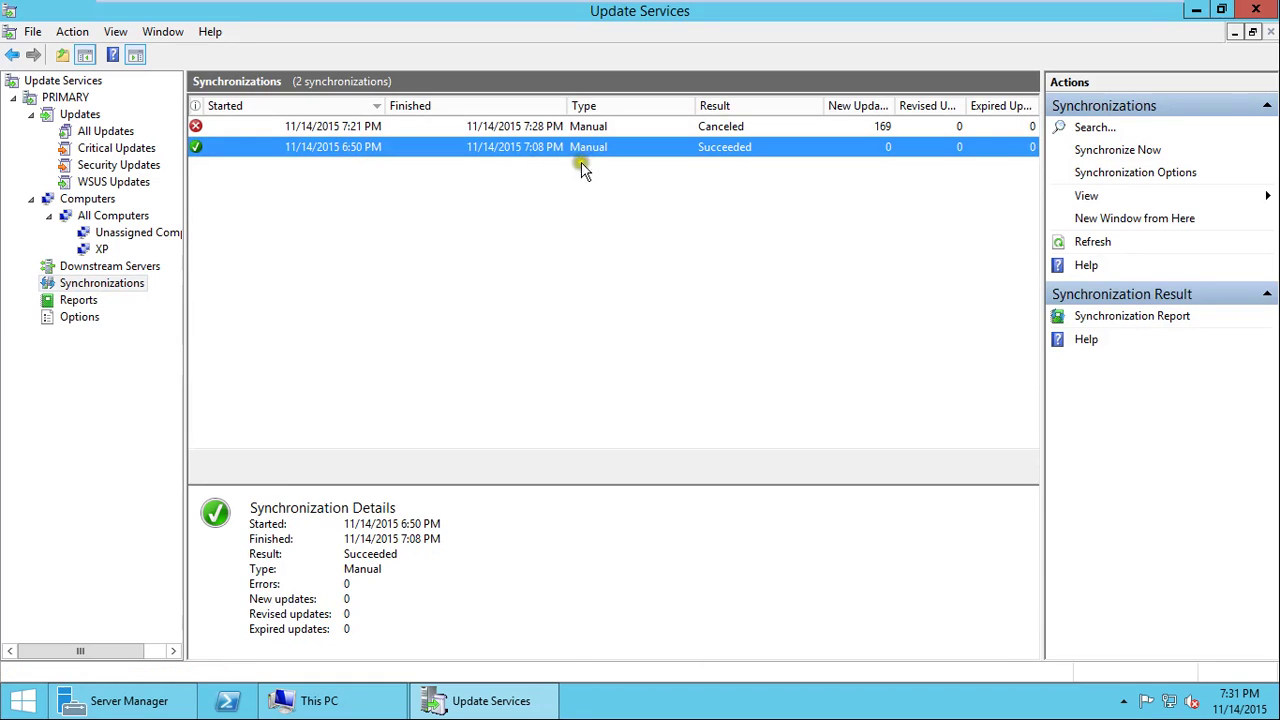
{"action": "left_click", "coordinate": [503, 128]}
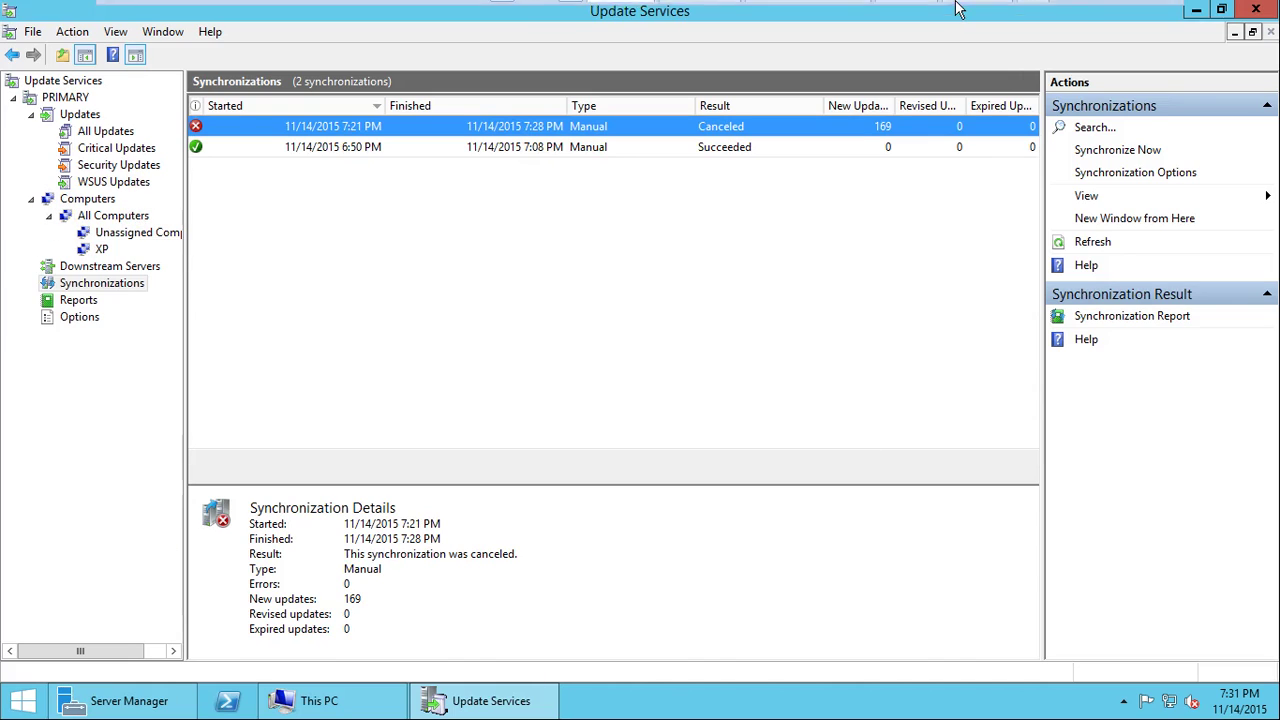
{"action": "left_click", "coordinate": [1124, 22]}
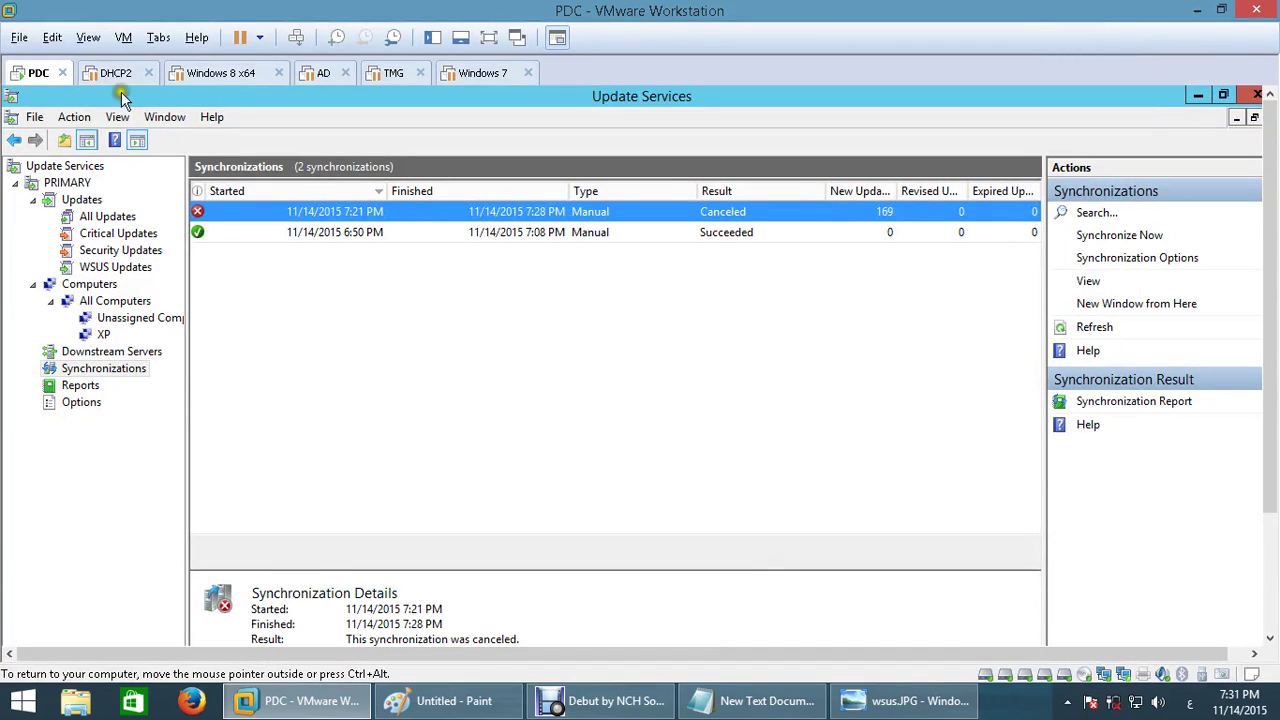
Resume the suspended Windows 8 x64 machine, continuing past the graphics compatibility warning.
{"action": "left_click", "coordinate": [207, 76]}
{"action": "left_click", "coordinate": [108, 142]}
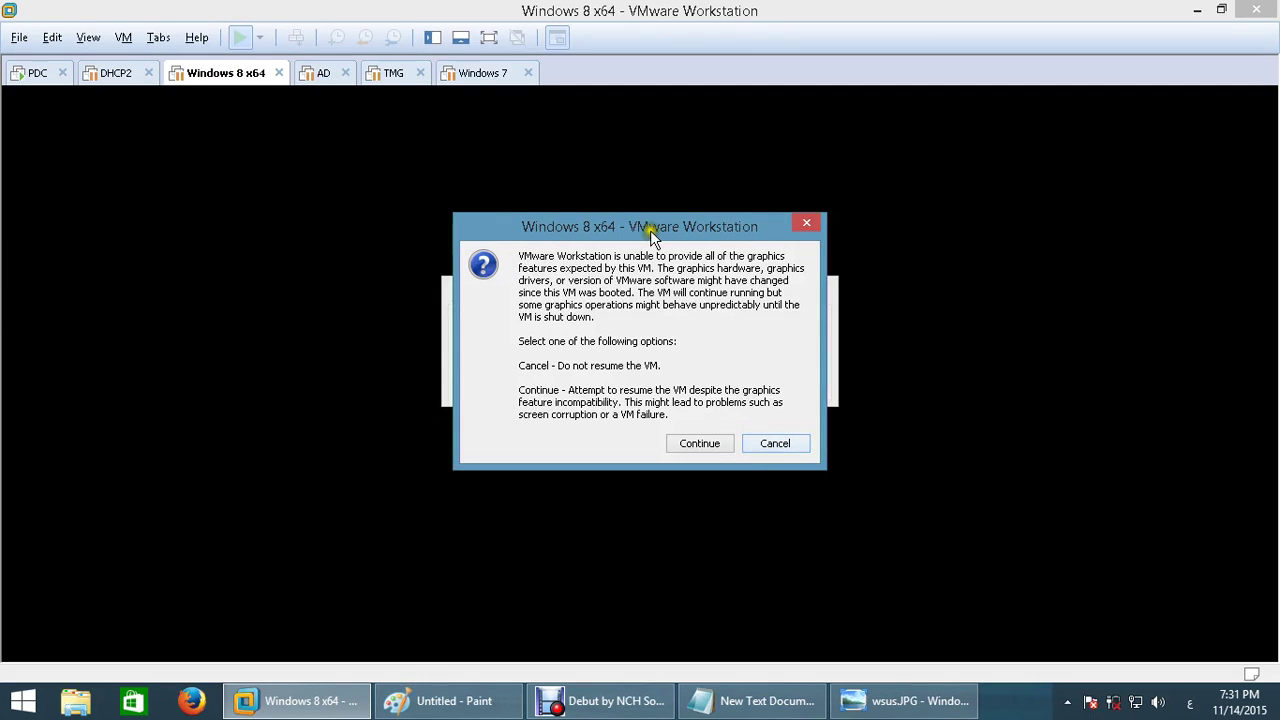
{"action": "left_click", "coordinate": [718, 444]}
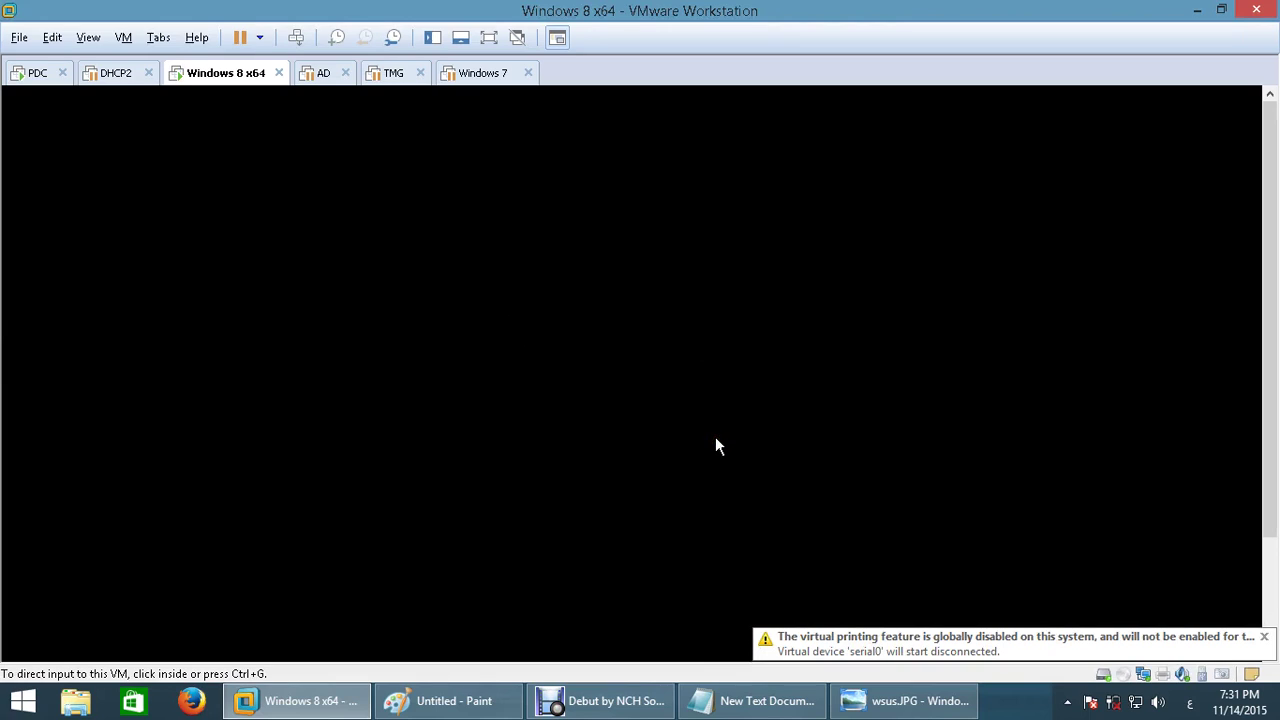
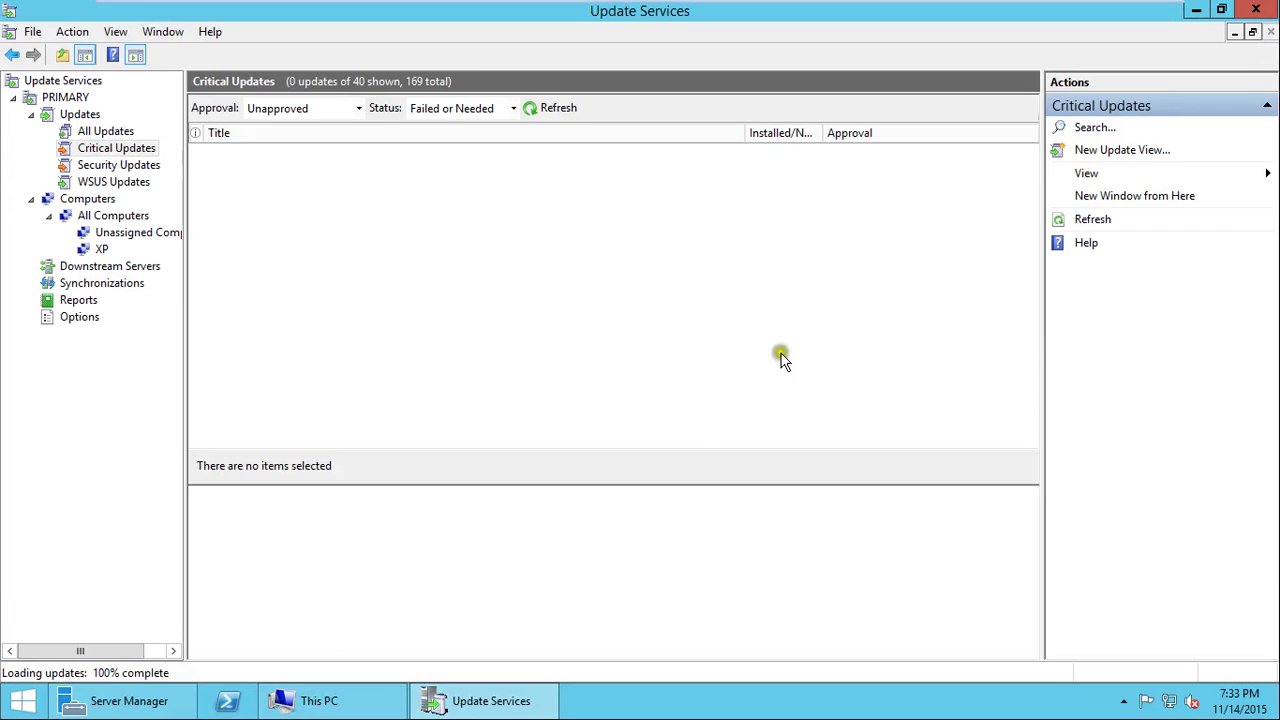
Filter WSUS to any approval except declined, list Security Updates, and select KB3003743.
{"action": "left_click", "coordinate": [288, 112]}
{"action": "left_click", "coordinate": [289, 118]}
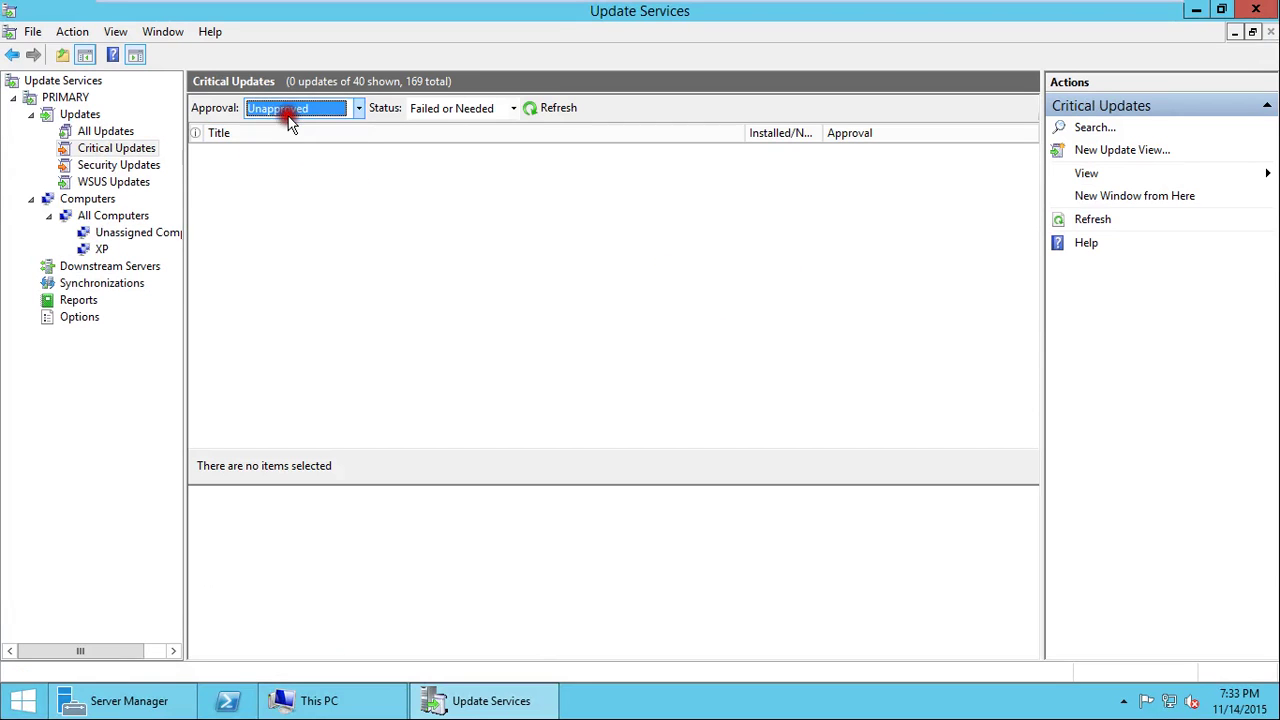
{"action": "left_click", "coordinate": [150, 165]}
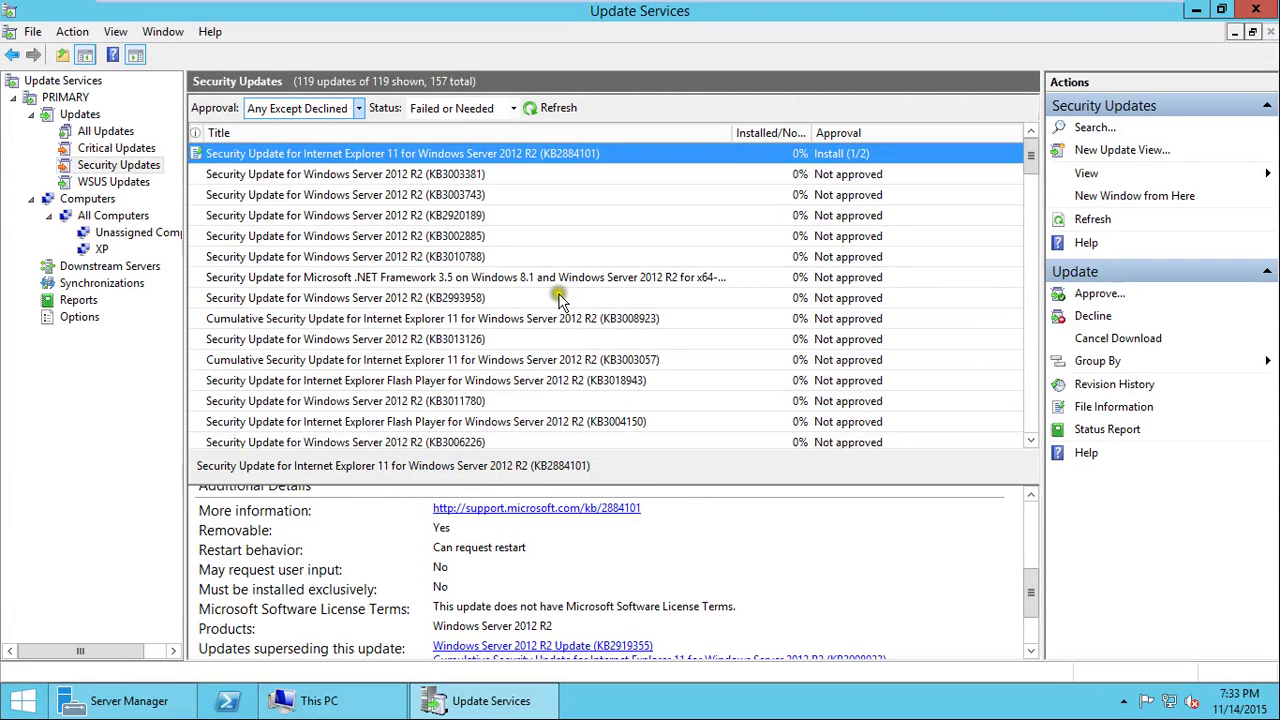
{"action": "left_click", "coordinate": [440, 196]}
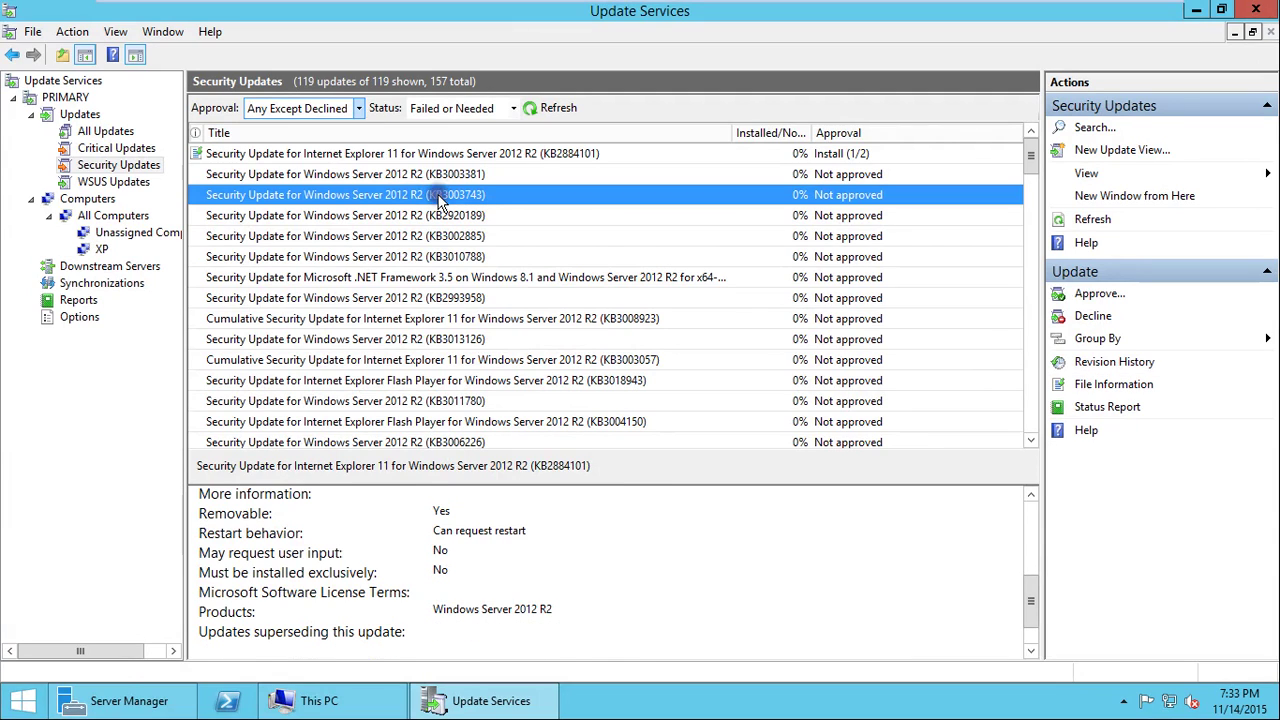
Approve KB3003743 as Approved for Install on the XP computer group.
{"action": "right_click", "coordinate": [440, 196]}
{"action": "left_click", "coordinate": [550, 213]}
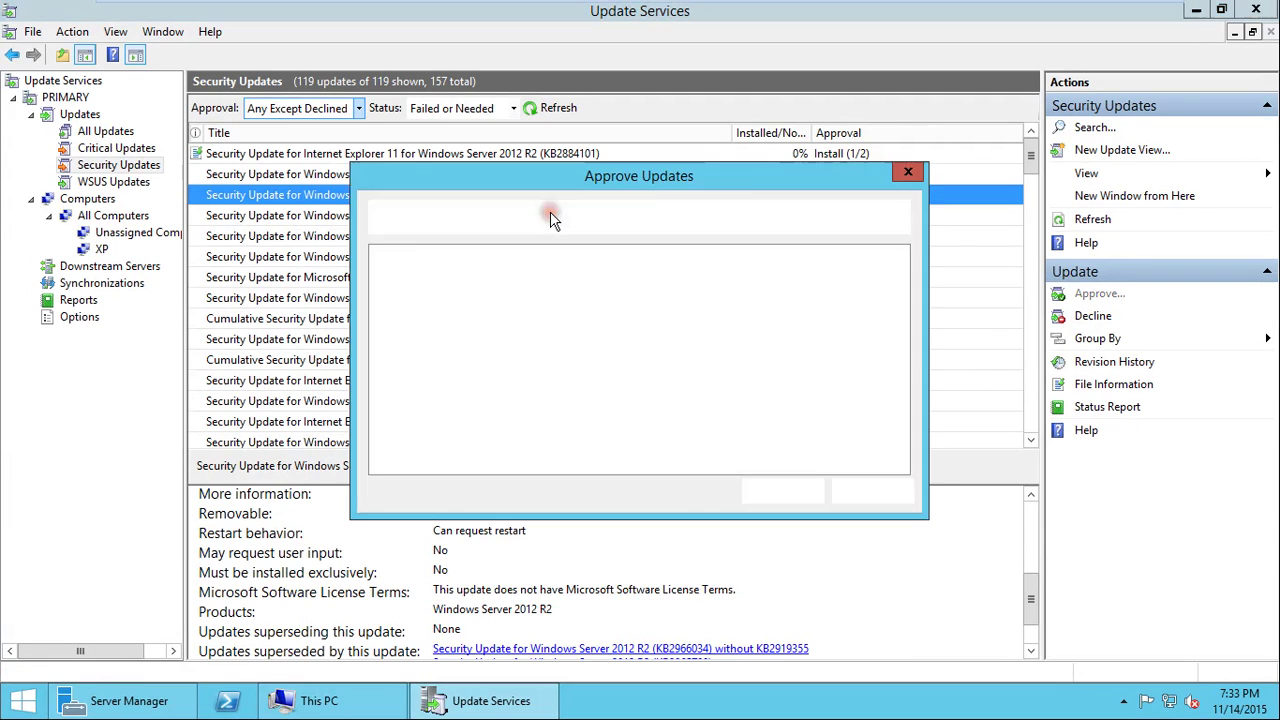
{"action": "left_click", "coordinate": [437, 318]}
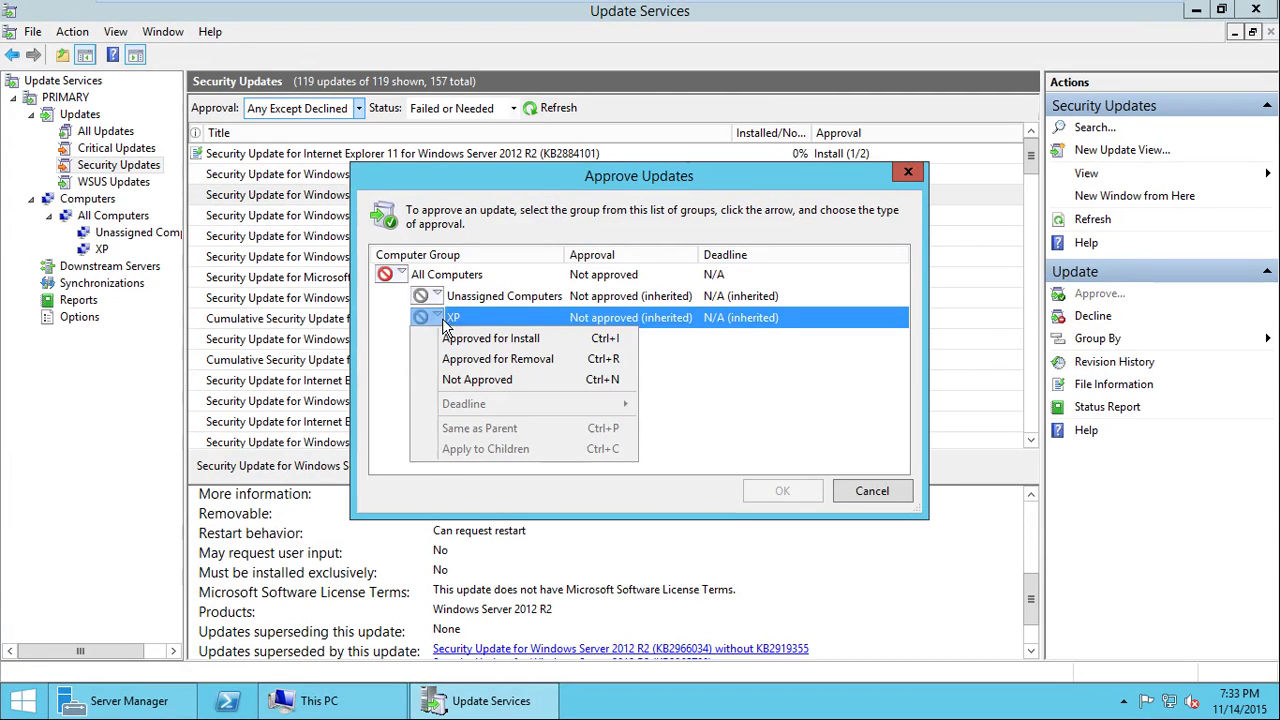
{"action": "left_click", "coordinate": [490, 338]}
{"action": "left_click", "coordinate": [800, 492]}
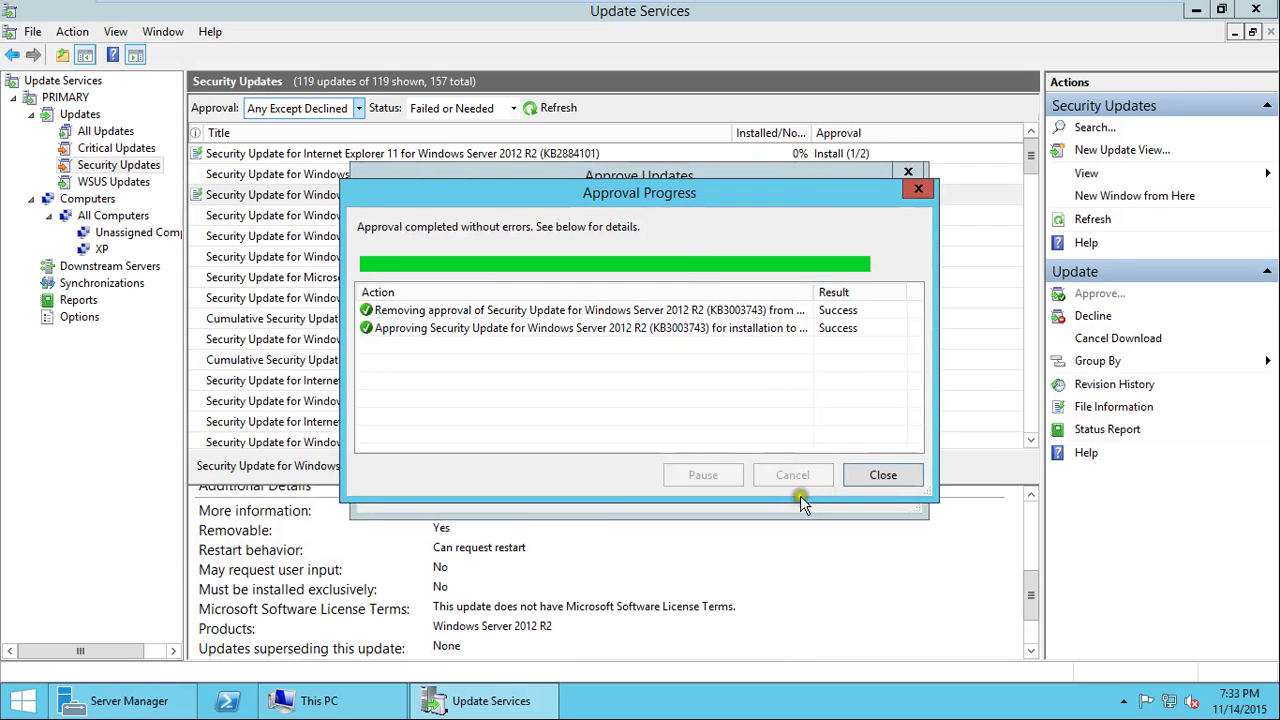
{"action": "left_click", "coordinate": [907, 474]}
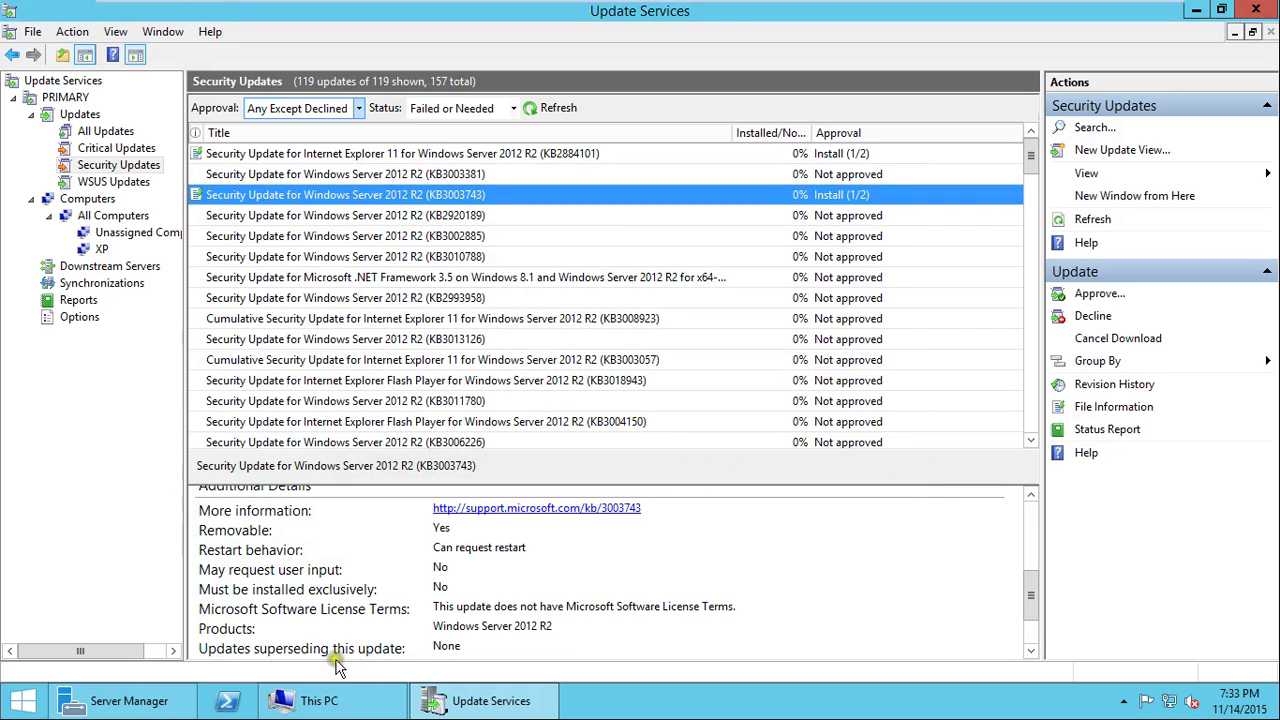
{"action": "mouse_move", "coordinate": [1030, 5]}
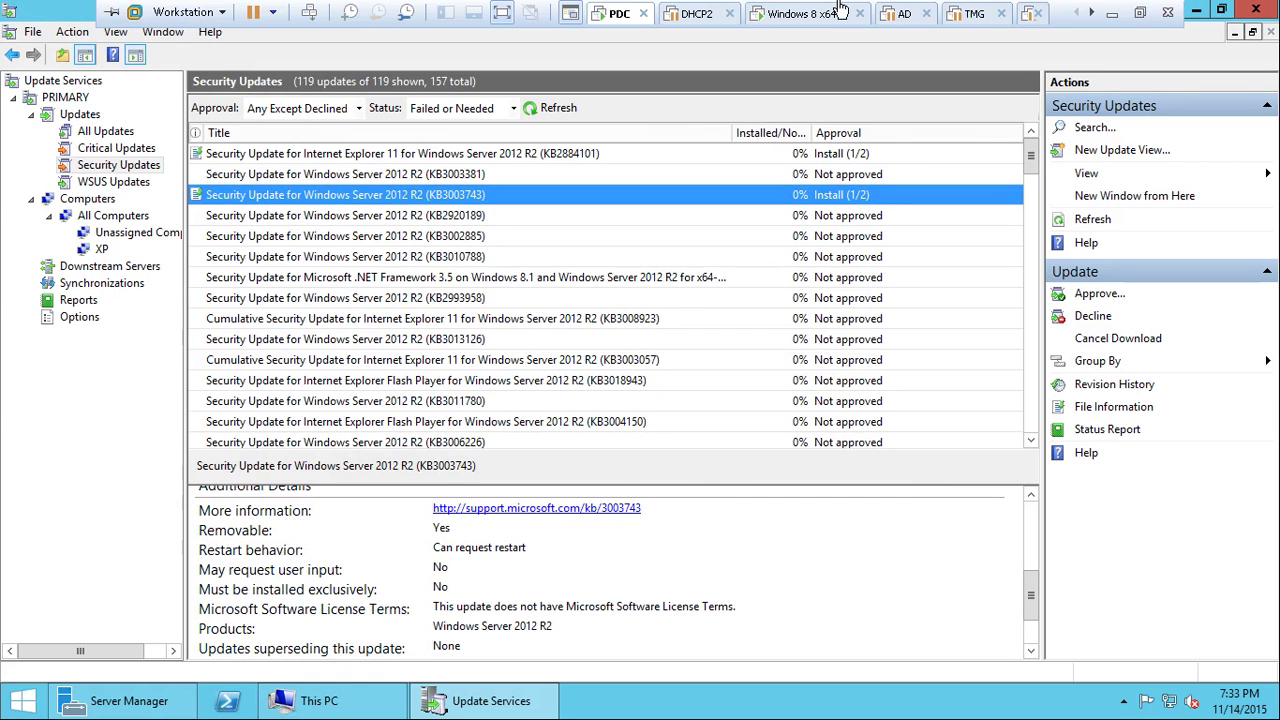
{"action": "left_click", "coordinate": [788, 16]}
Sign in to the Windows 8 client, then dismiss the VMware Tools prompt and close Offline Files.
{"action": "left_click", "coordinate": [578, 430]}
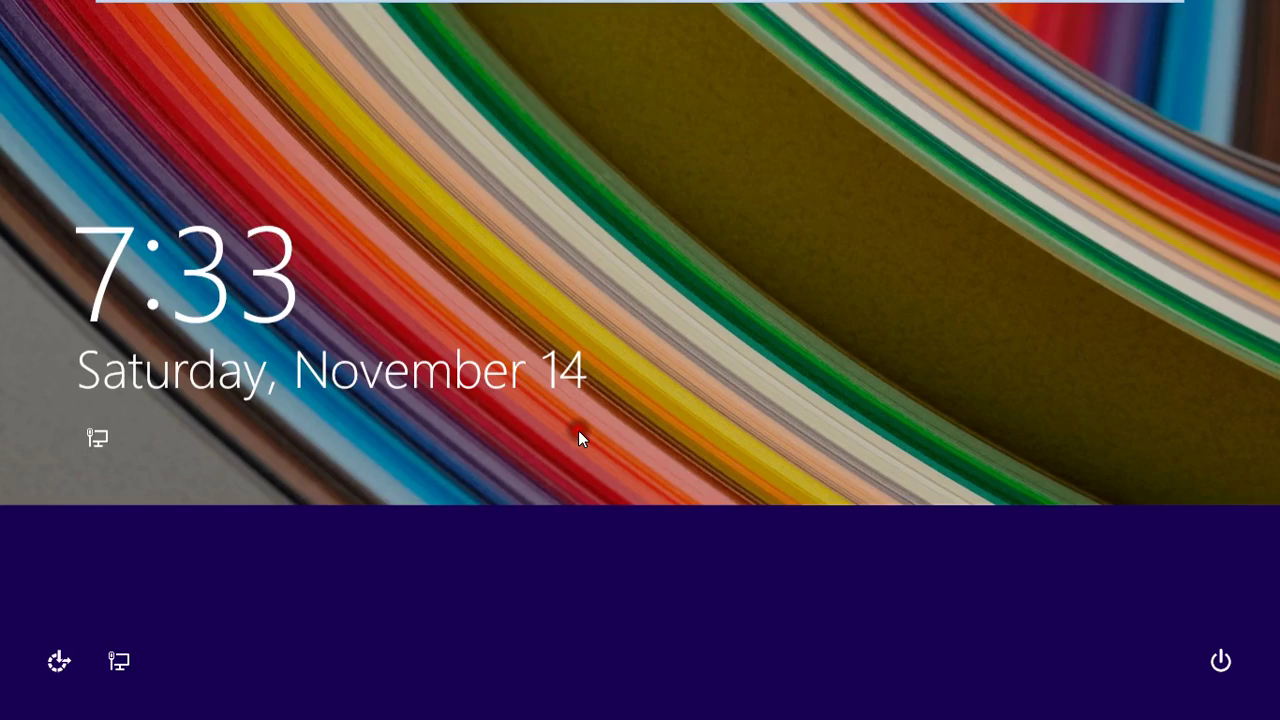
{"action": "type", "text": "•••••"}
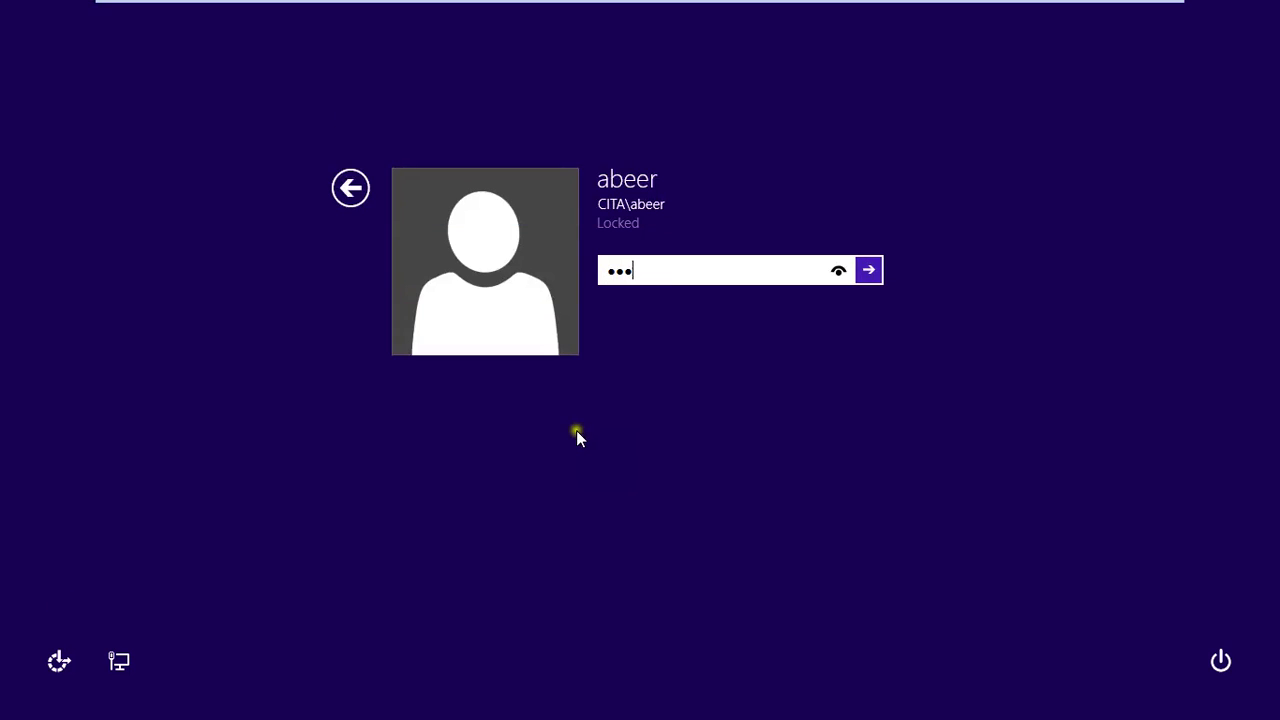
{"action": "type", "text": "•••"}
{"action": "key", "text": "Return"}
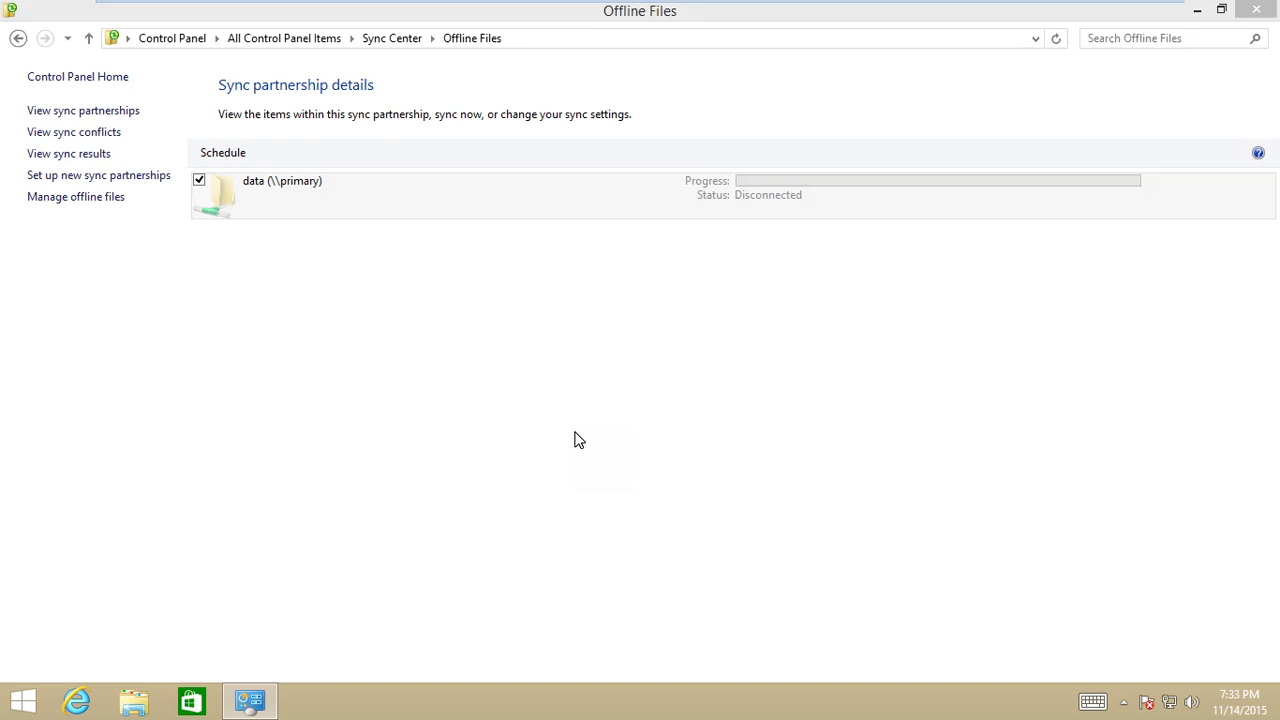
{"action": "left_click", "coordinate": [814, 425]}
{"action": "left_click", "coordinate": [1260, 8]}
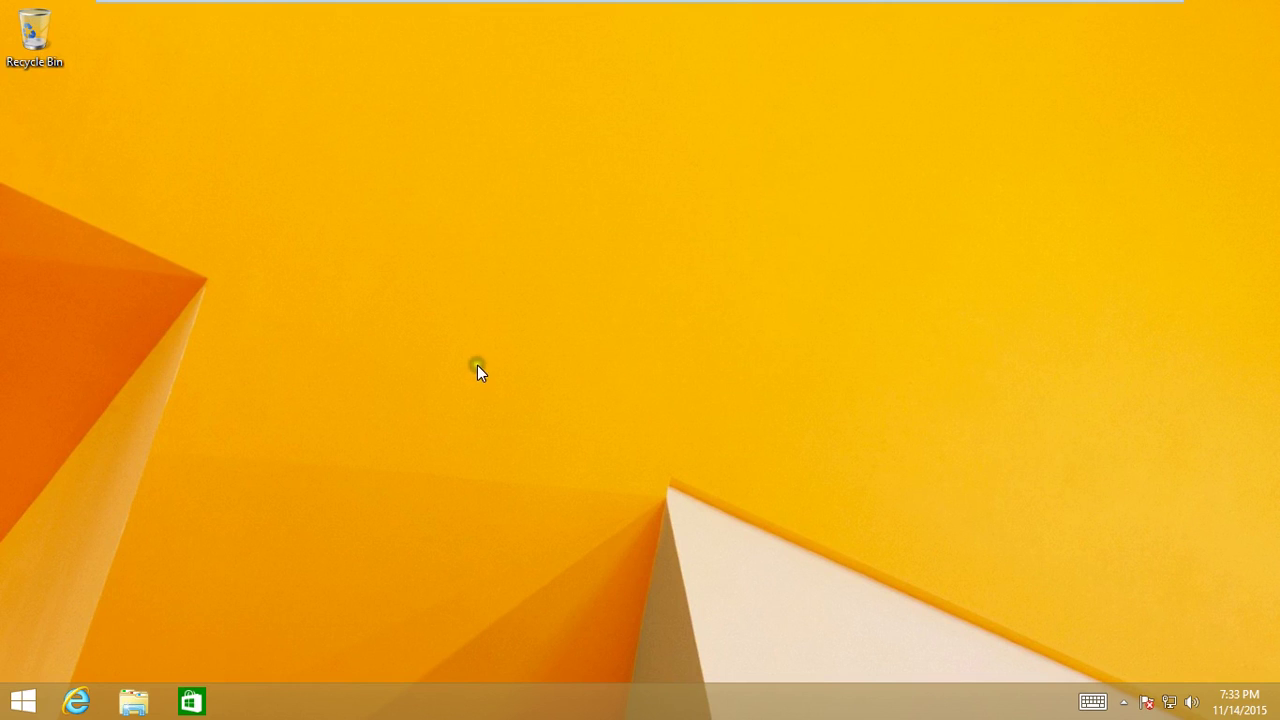
Reach Windows Update's Change settings page through Control Panel's All Items list.
{"action": "right_click", "coordinate": [20, 700]}
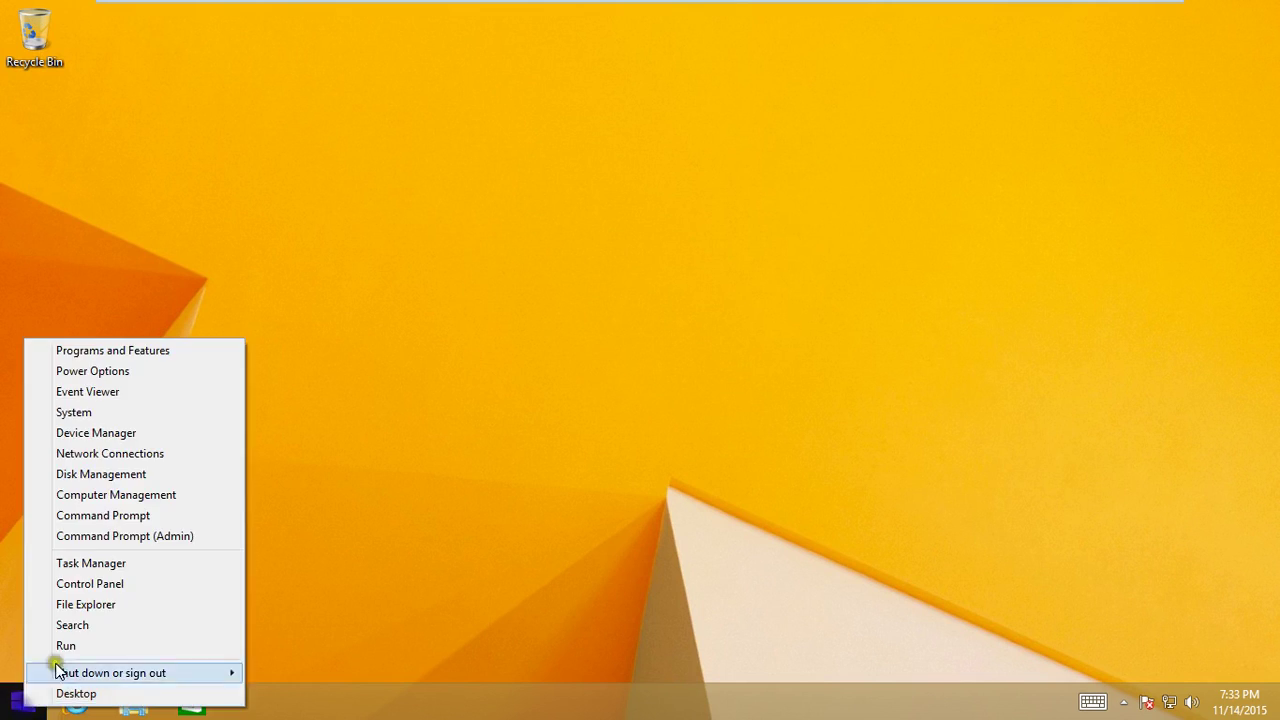
{"action": "left_click", "coordinate": [90, 587]}
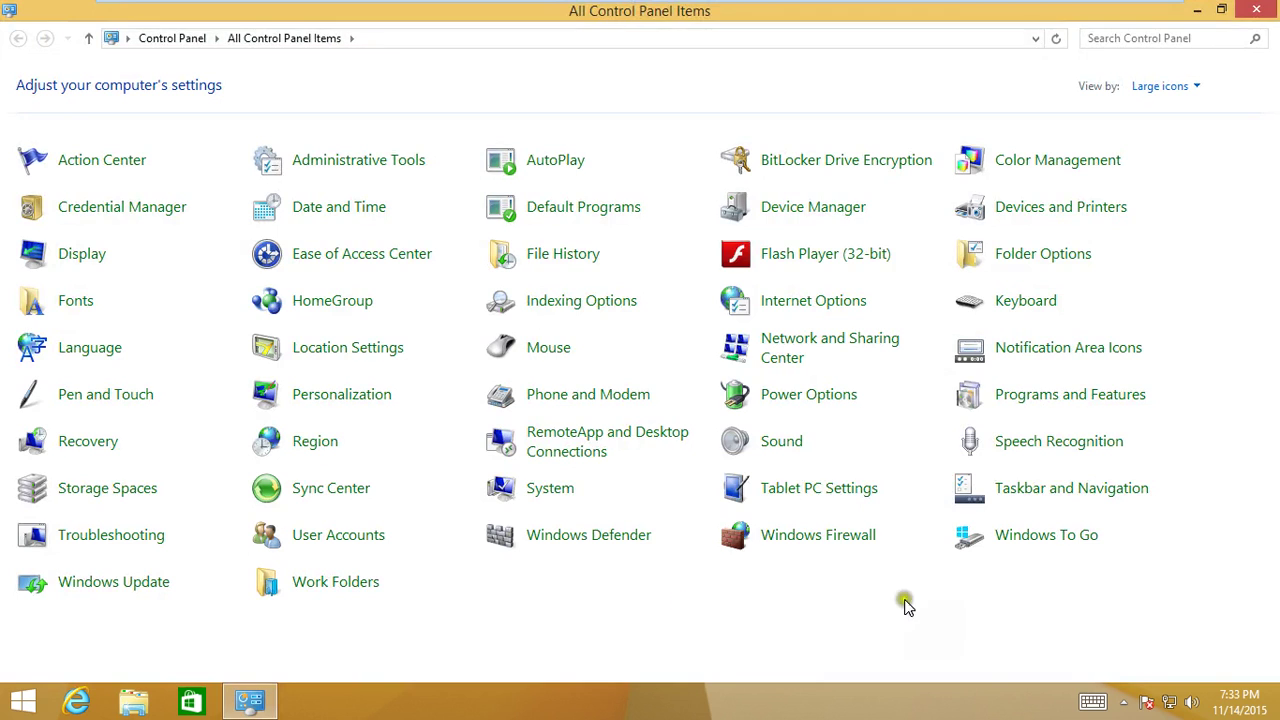
{"action": "left_click", "coordinate": [838, 542]}
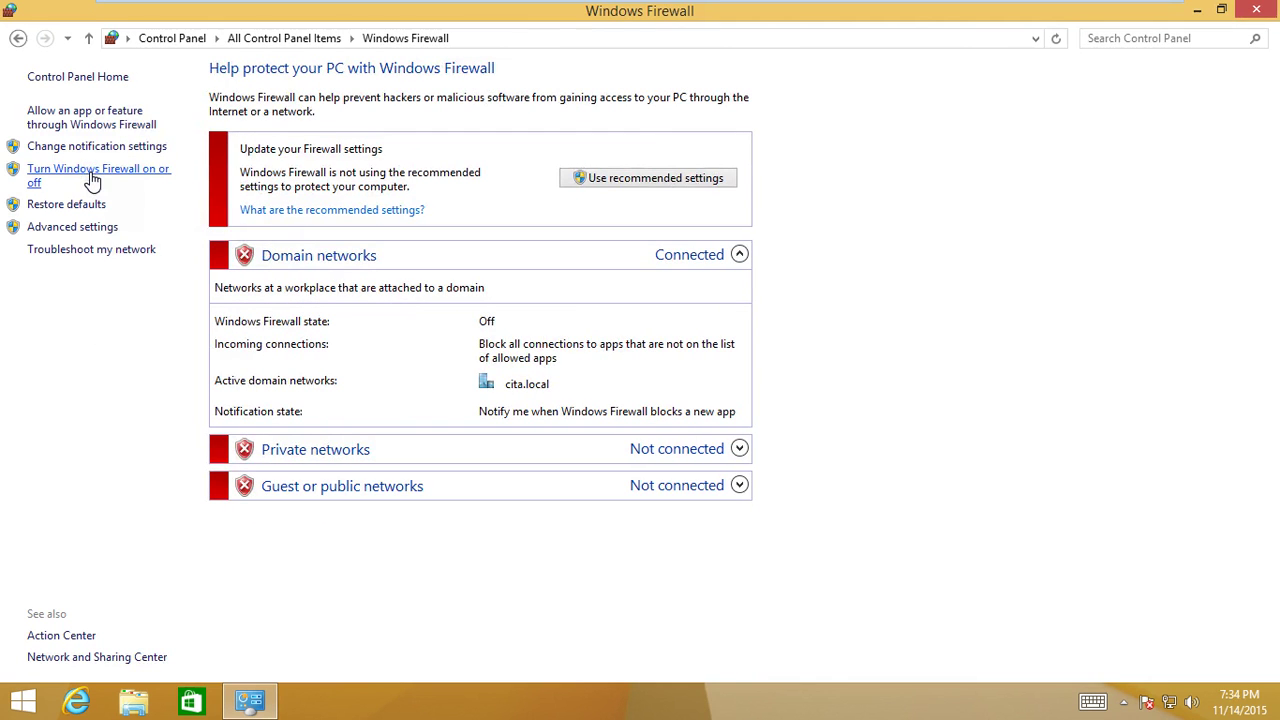
{"action": "left_click", "coordinate": [255, 38]}
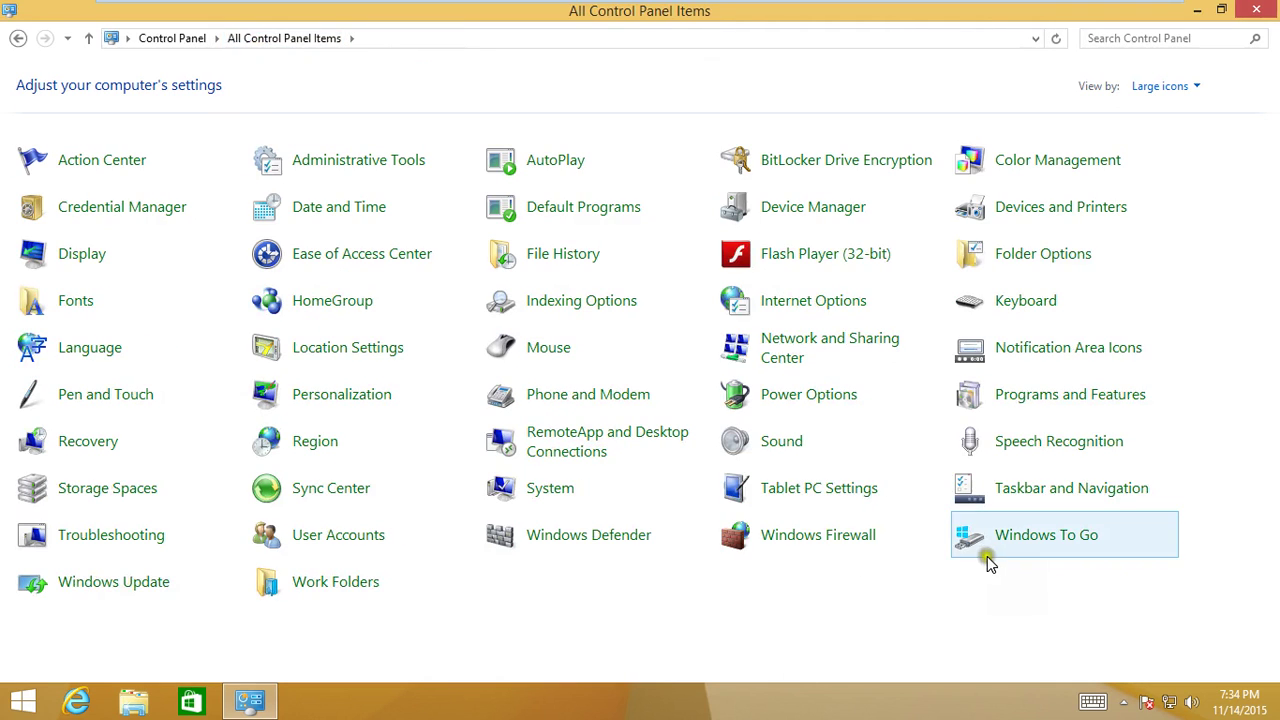
{"action": "left_click", "coordinate": [172, 604]}
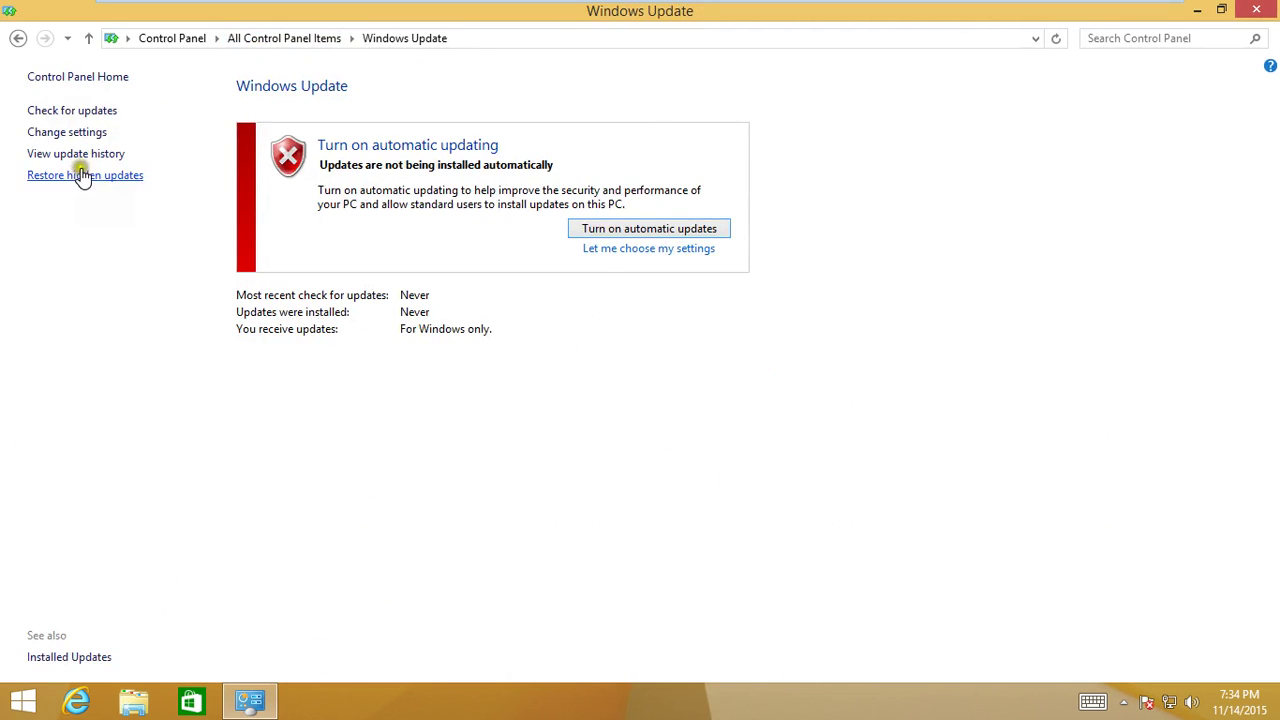
{"action": "left_click", "coordinate": [76, 133]}
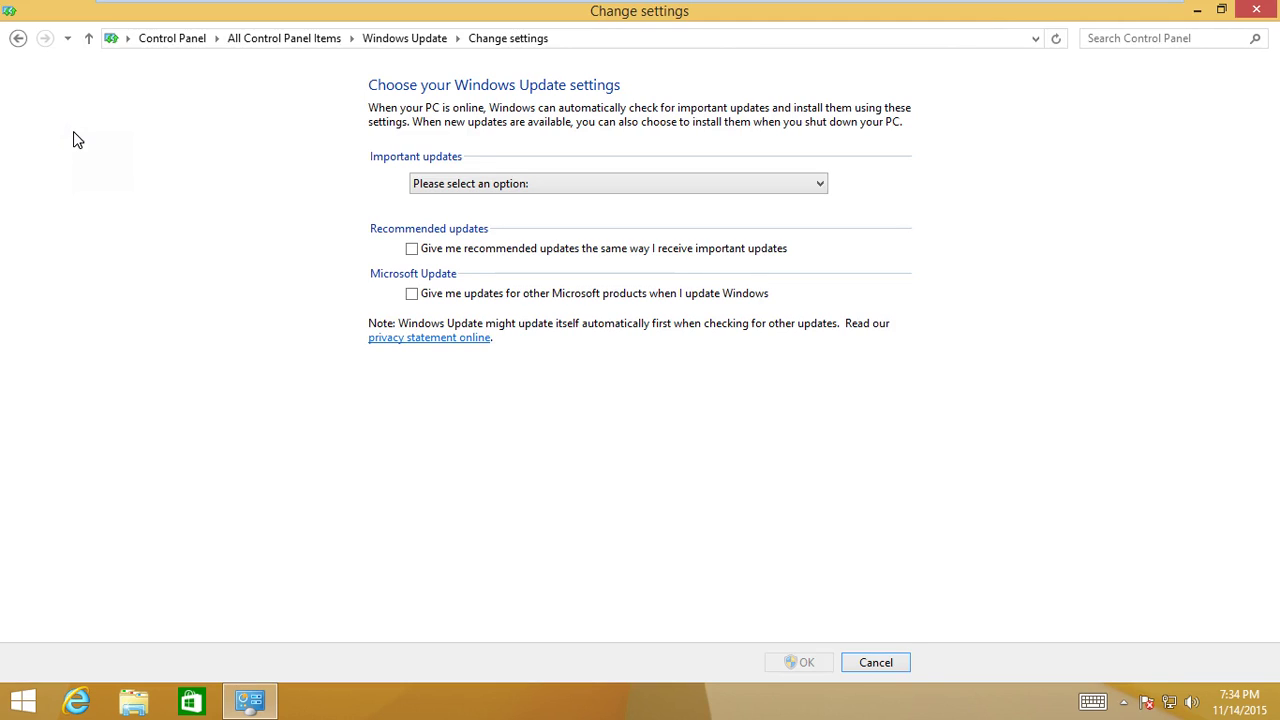
Expand the Important updates dropdown to see its options.
{"action": "left_click", "coordinate": [767, 180]}
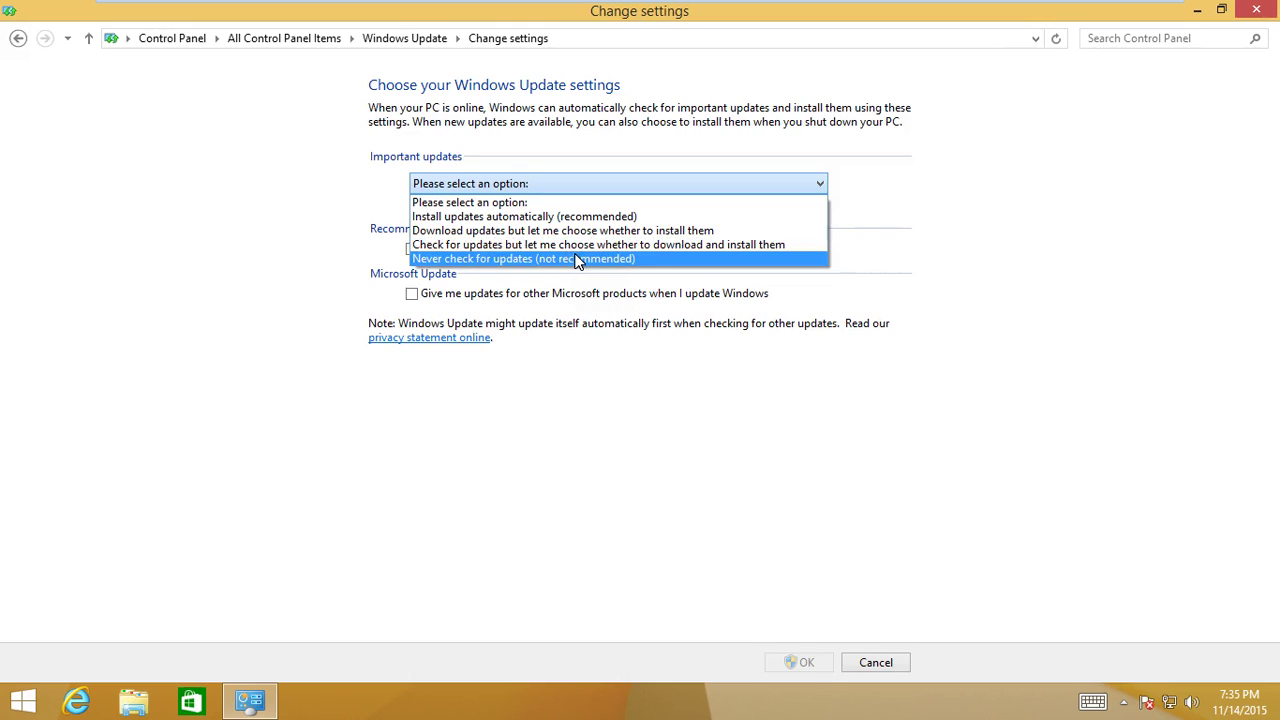
Set Important updates to 'Never check for updates (not recommended)' and apply it.
{"action": "left_click", "coordinate": [614, 466]}
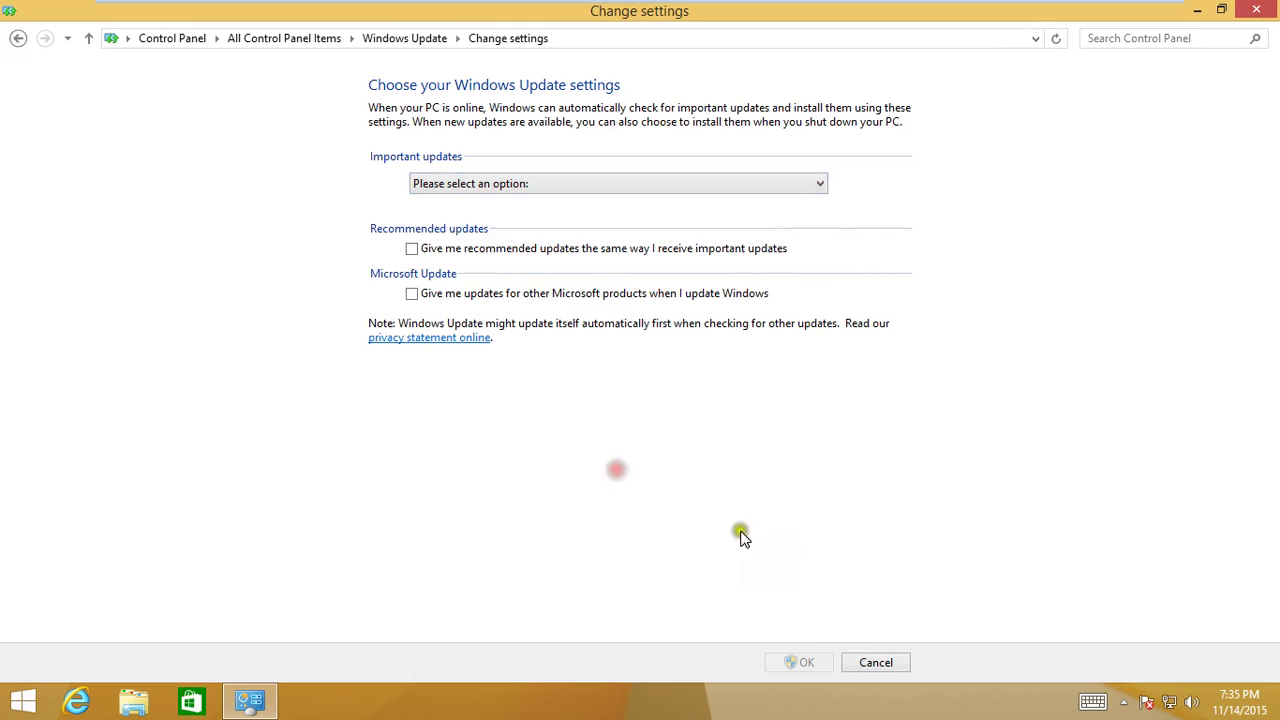
{"action": "left_click", "coordinate": [549, 184]}
{"action": "left_click", "coordinate": [534, 258]}
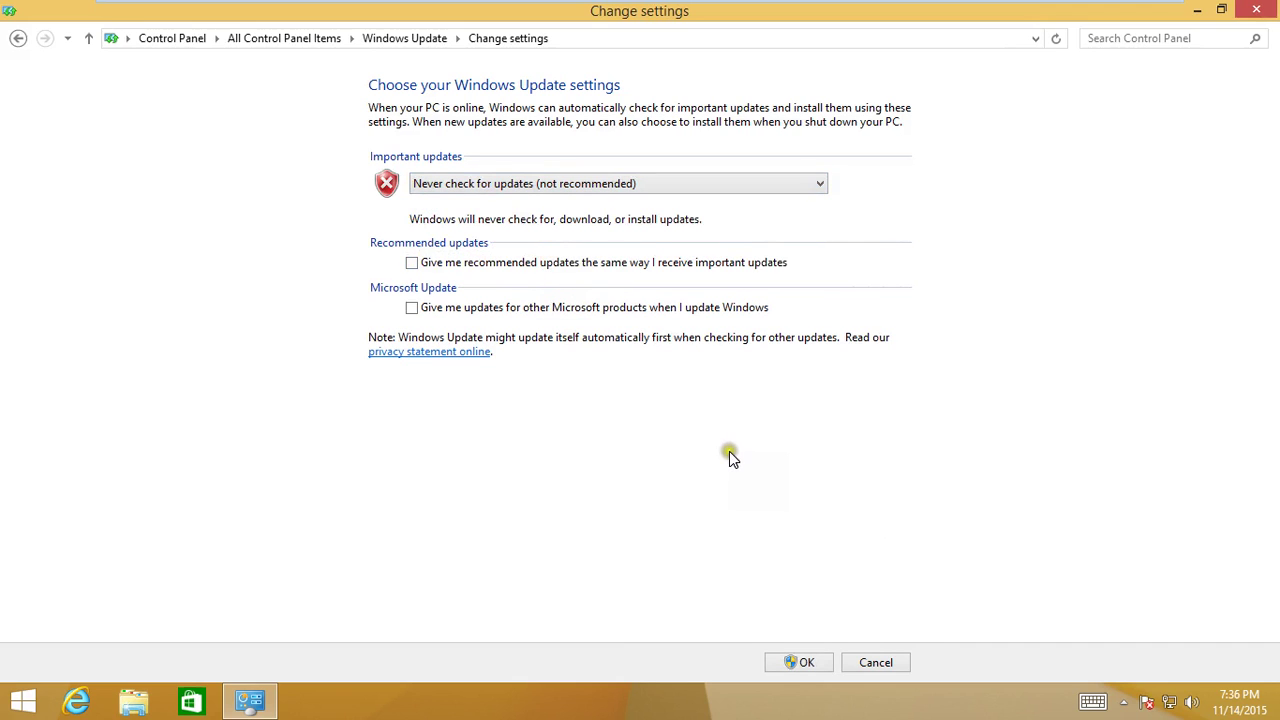
{"action": "left_click", "coordinate": [808, 661]}
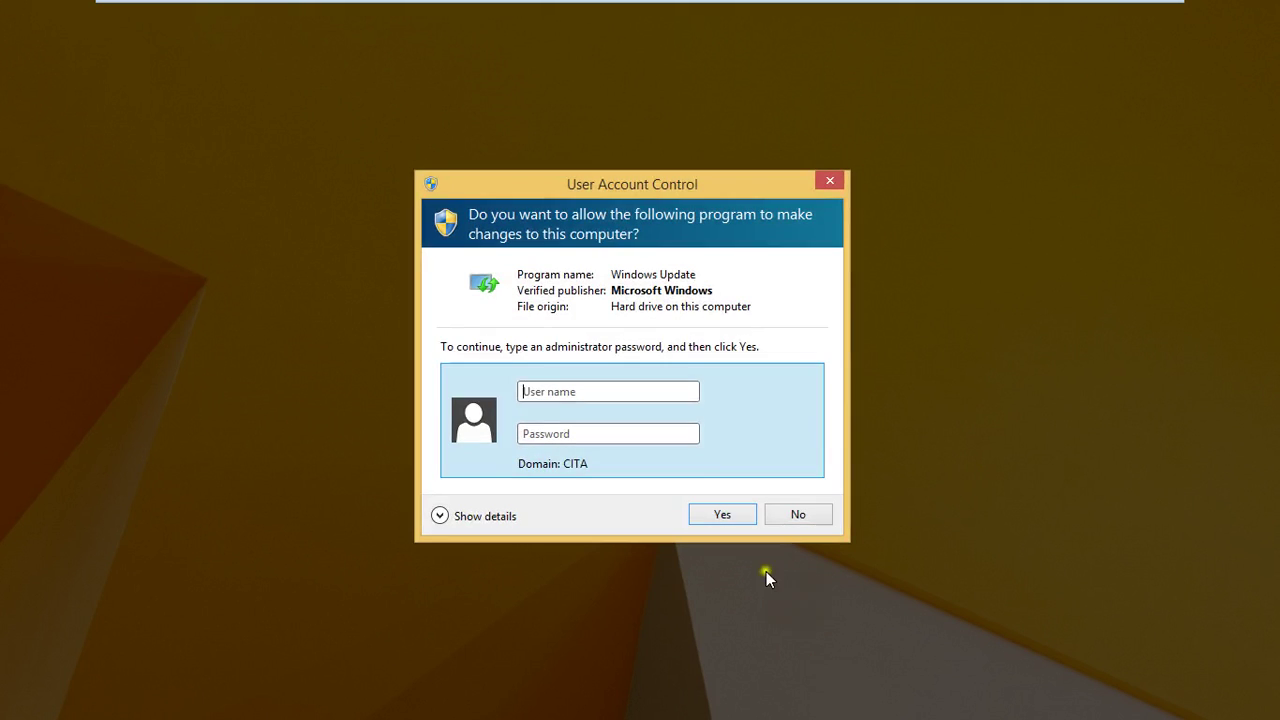
Authorize the change with the domain administrator's user name and password, then close Windows Update.
{"action": "left_click", "coordinate": [624, 398]}
{"action": "type", "text": "cita\\a"}
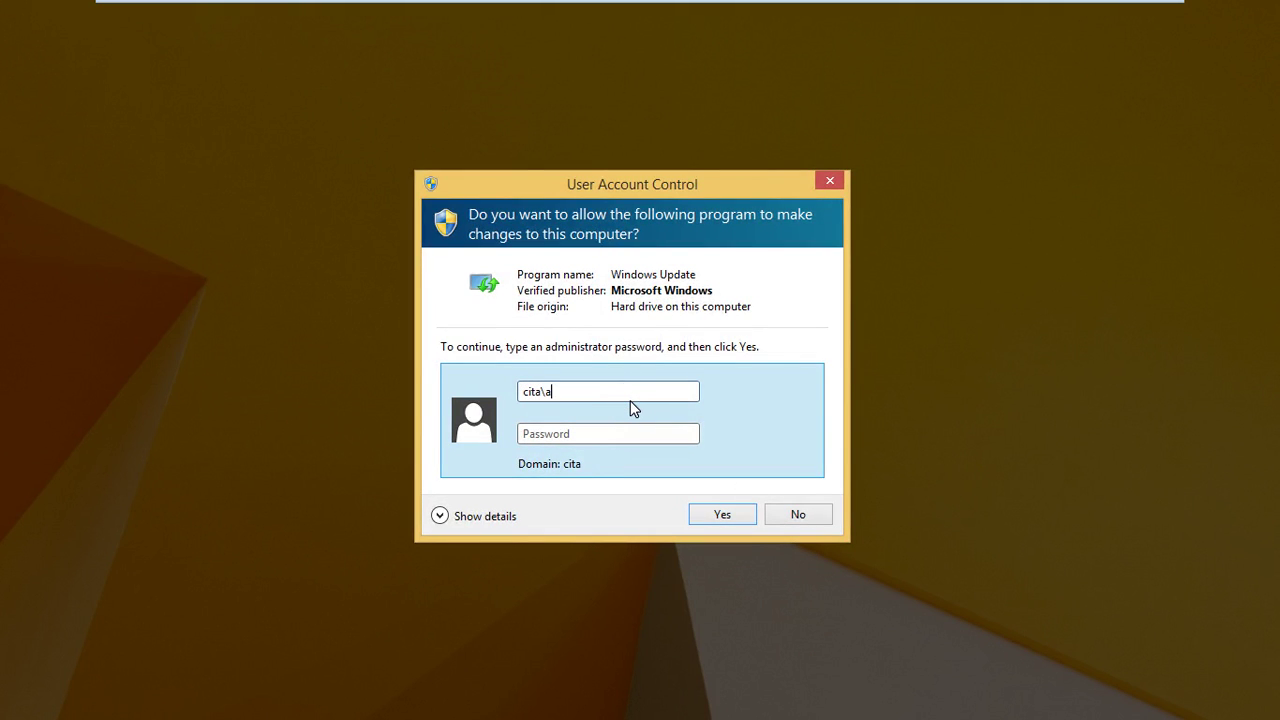
{"action": "type", "text": "dministrator"}
{"action": "key", "text": "Tab"}
{"action": "type", "text": "•••••••"}
{"action": "key", "text": "Return"}
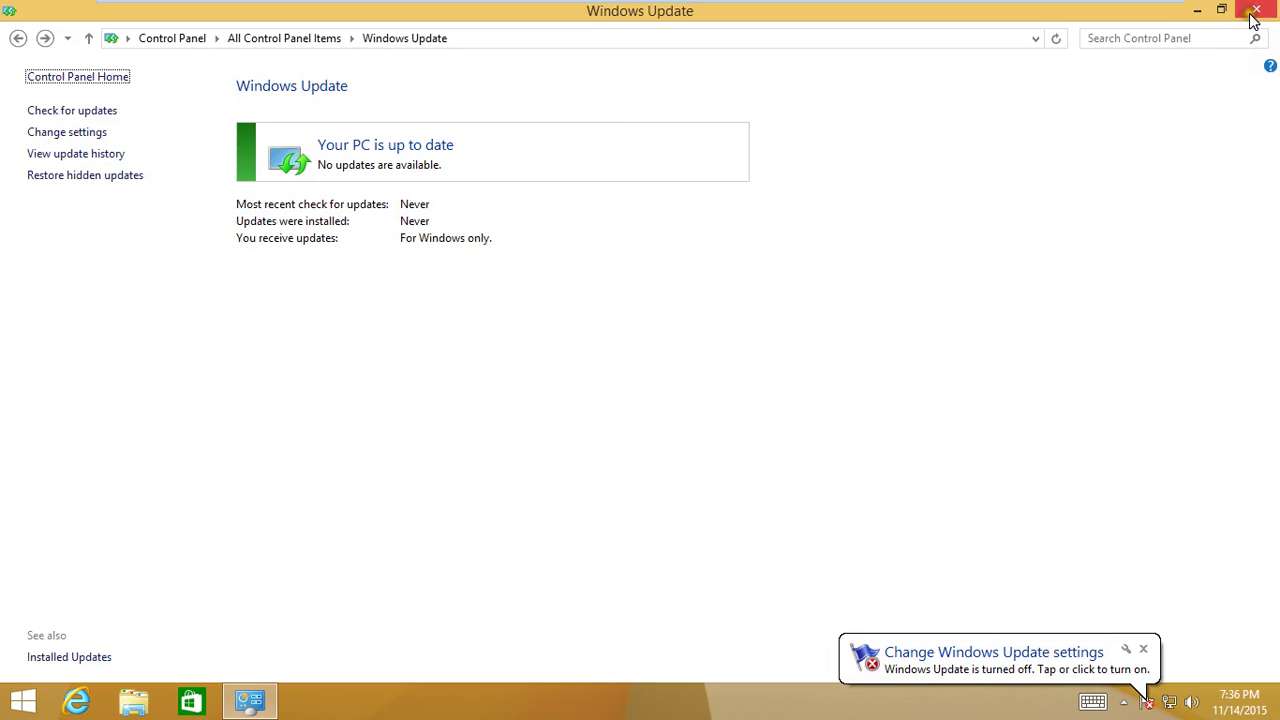
{"action": "left_click", "coordinate": [1253, 19]}
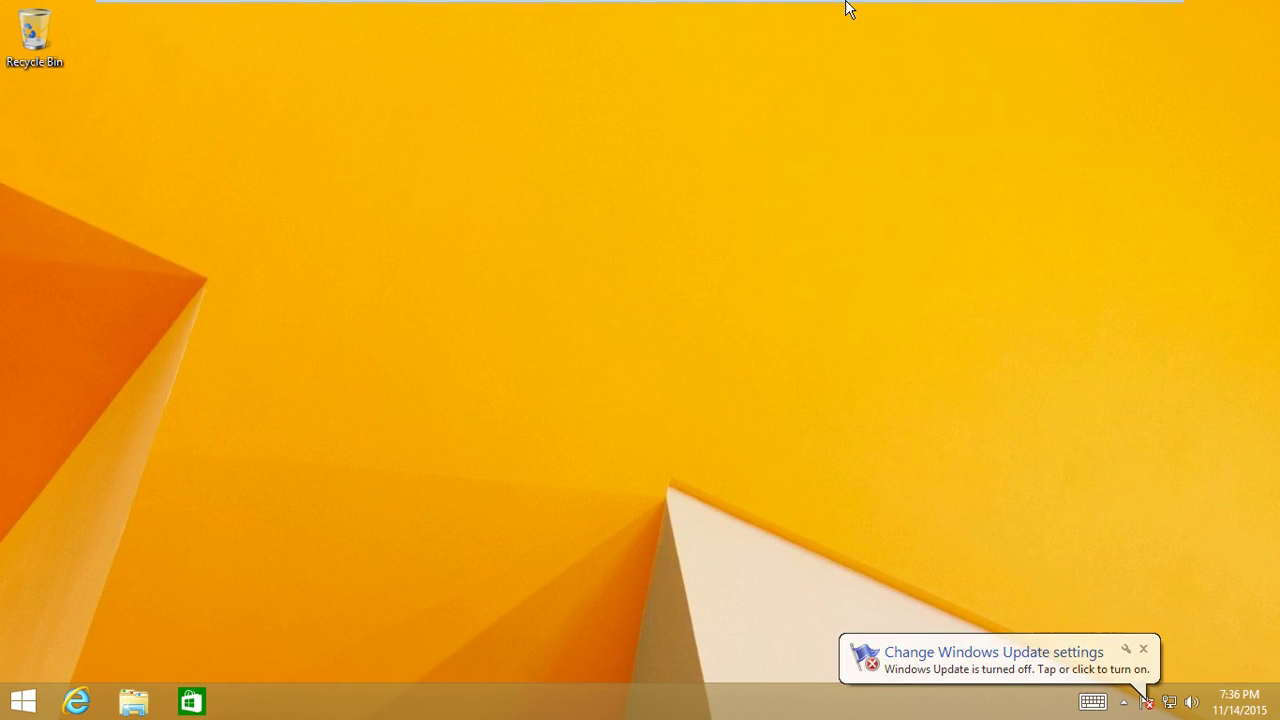
Back on the PDC server, start Group Policy Management from Server Manager's Tools menu.
{"action": "mouse_move", "coordinate": [845, 8]}
{"action": "left_click", "coordinate": [606, 12]}
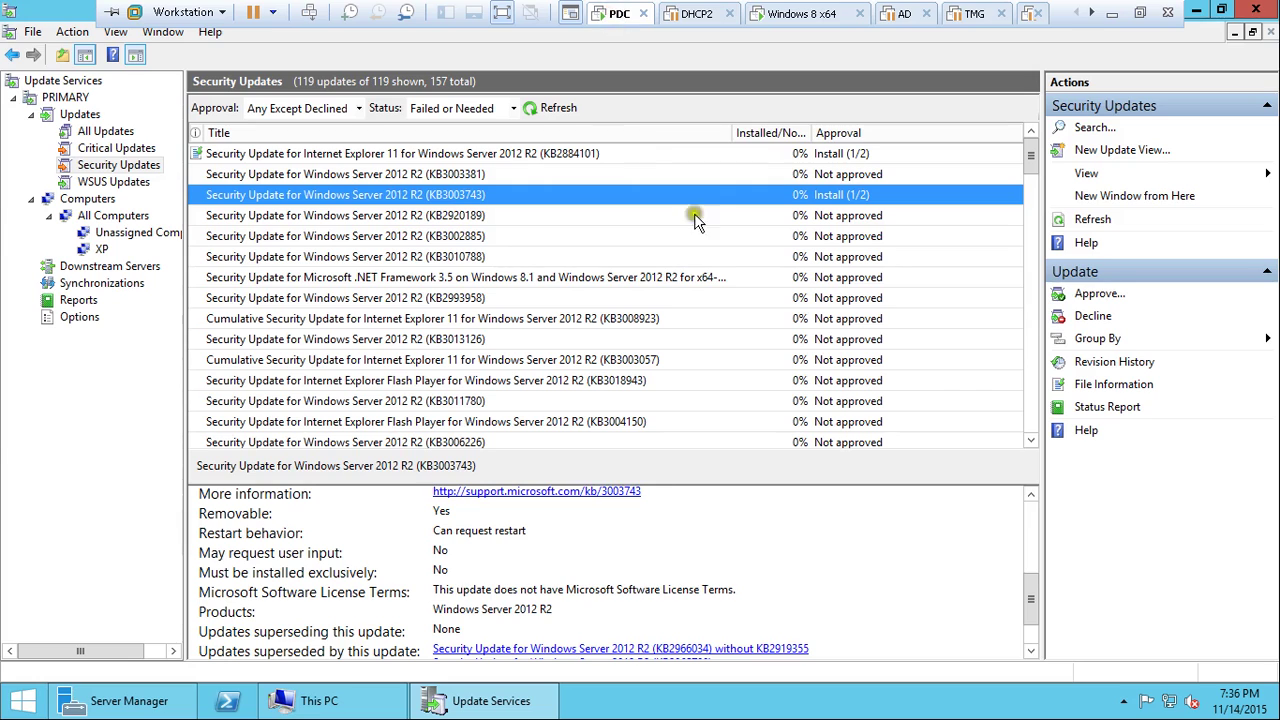
{"action": "left_click", "coordinate": [140, 705]}
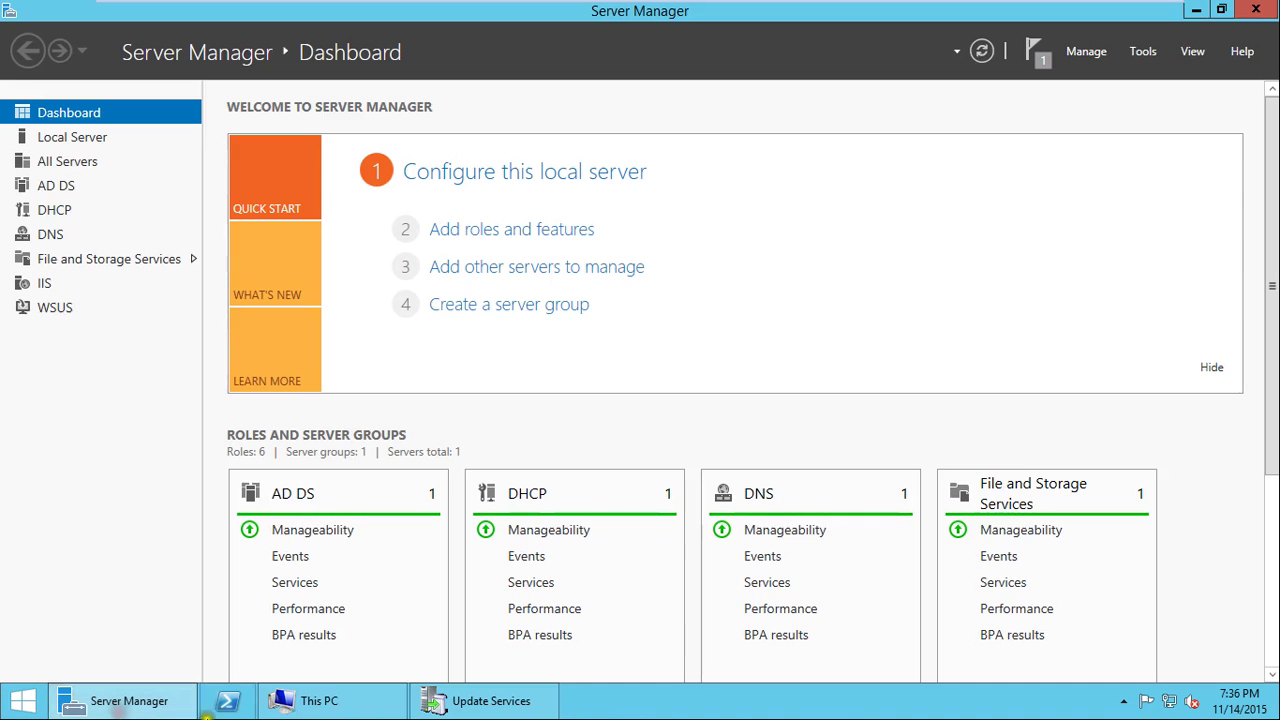
{"action": "left_click", "coordinate": [1143, 55]}
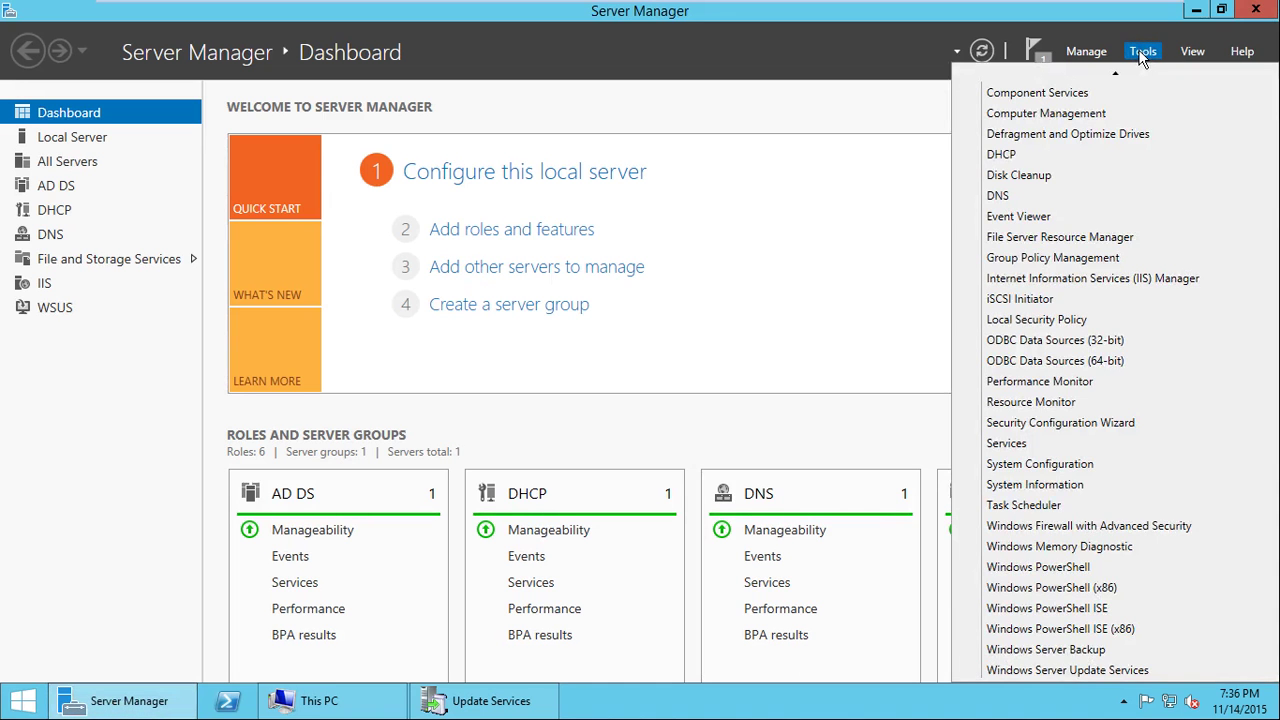
{"action": "scroll", "coordinate": [1050, 400], "scroll_direction": "up", "scroll_amount": 5}
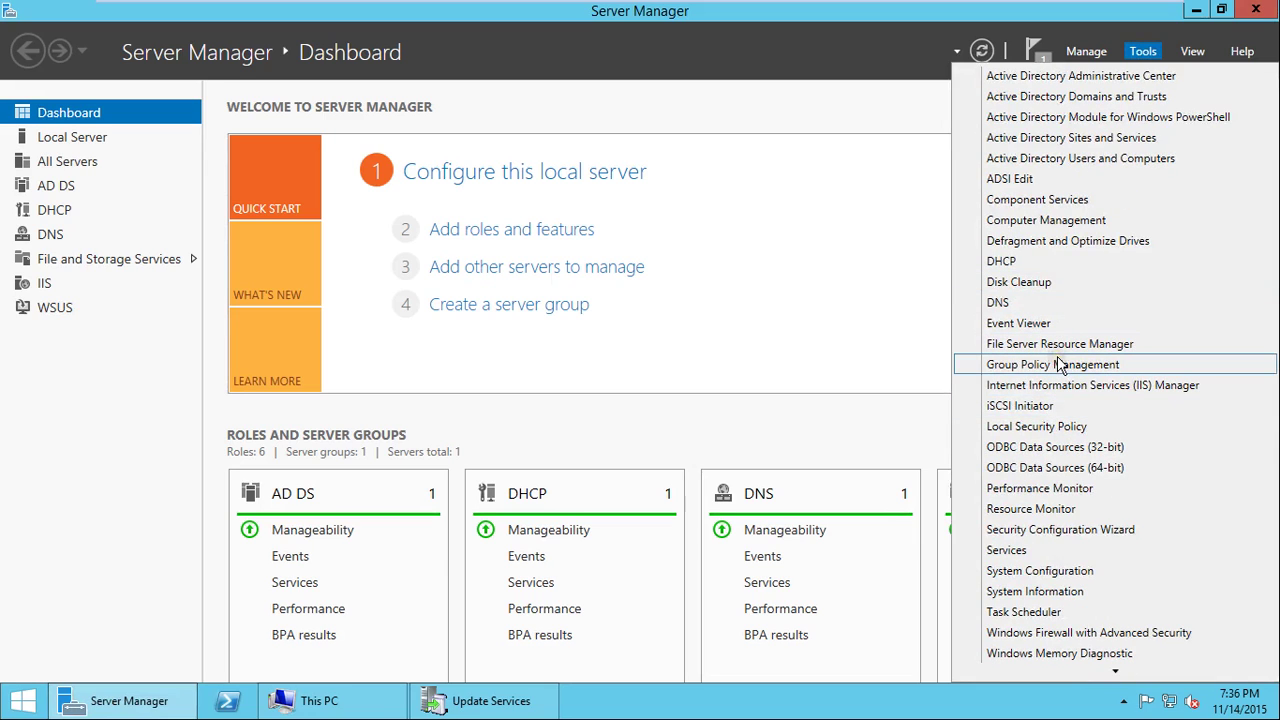
{"action": "left_click", "coordinate": [1060, 366]}
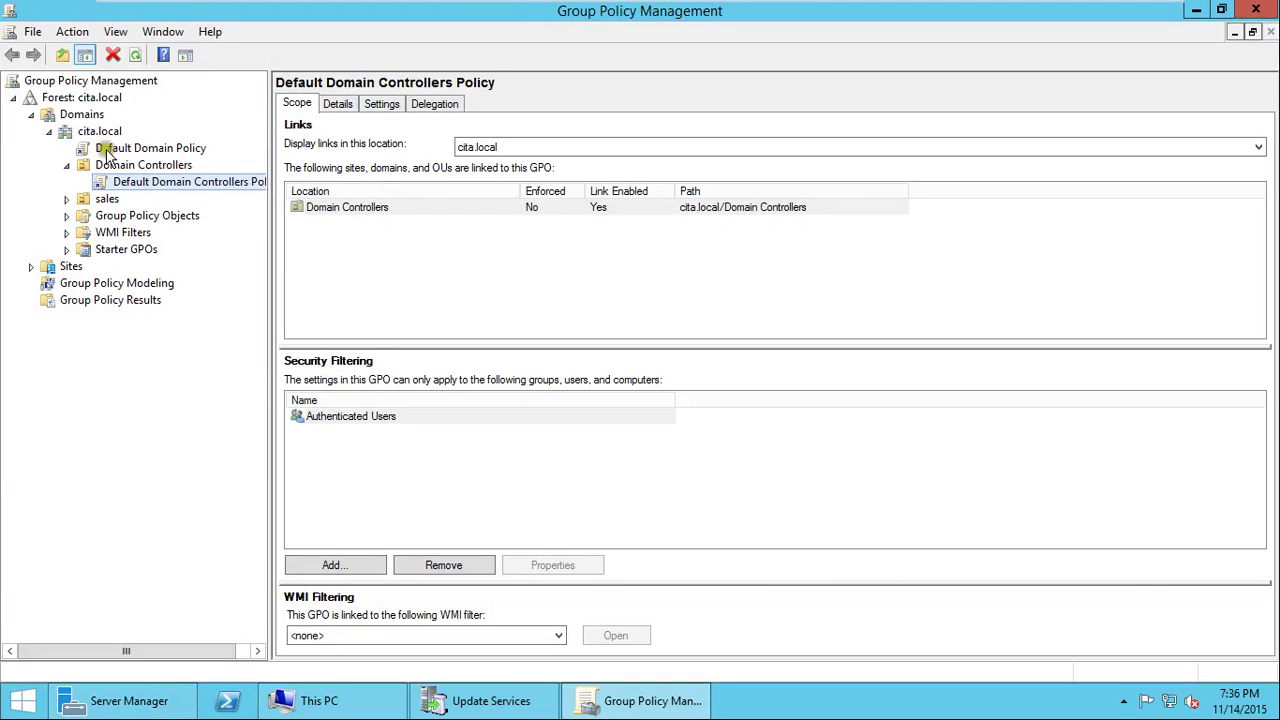
Open the Default Domain Policy in a maximized Group Policy Management Editor.
{"action": "left_click", "coordinate": [108, 150]}
{"action": "right_click", "coordinate": [108, 150]}
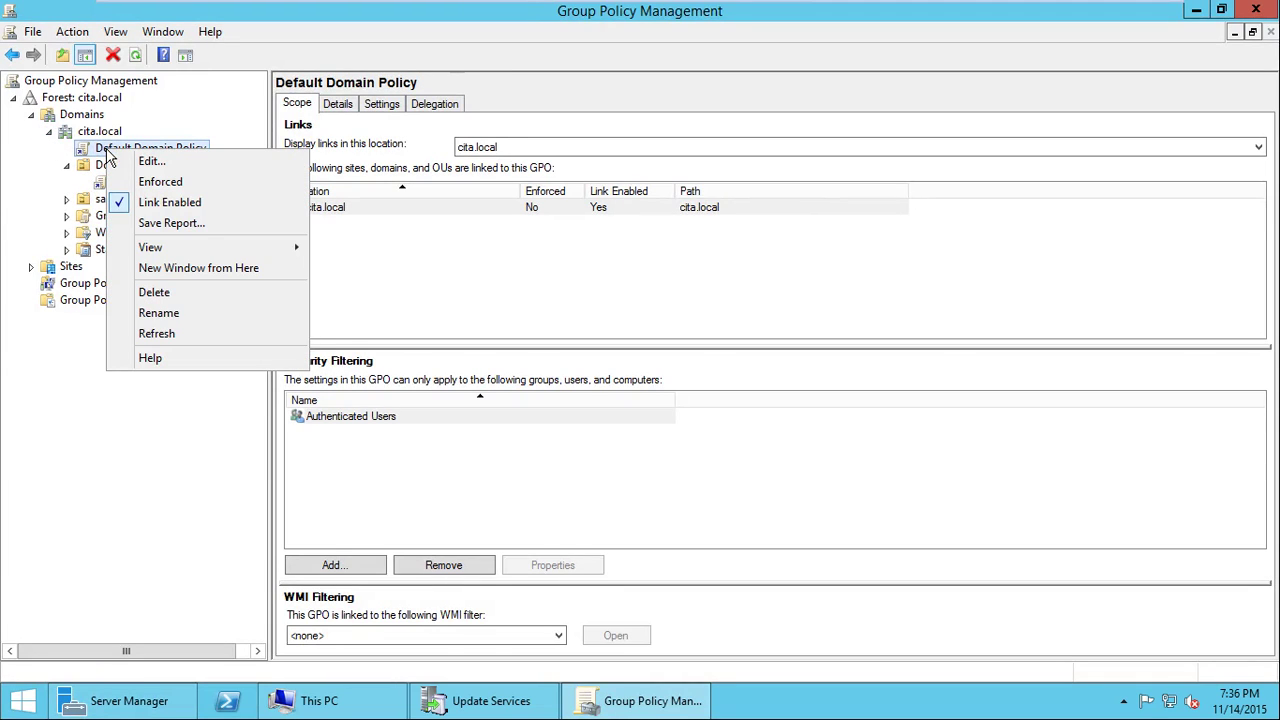
{"action": "left_click", "coordinate": [165, 163]}
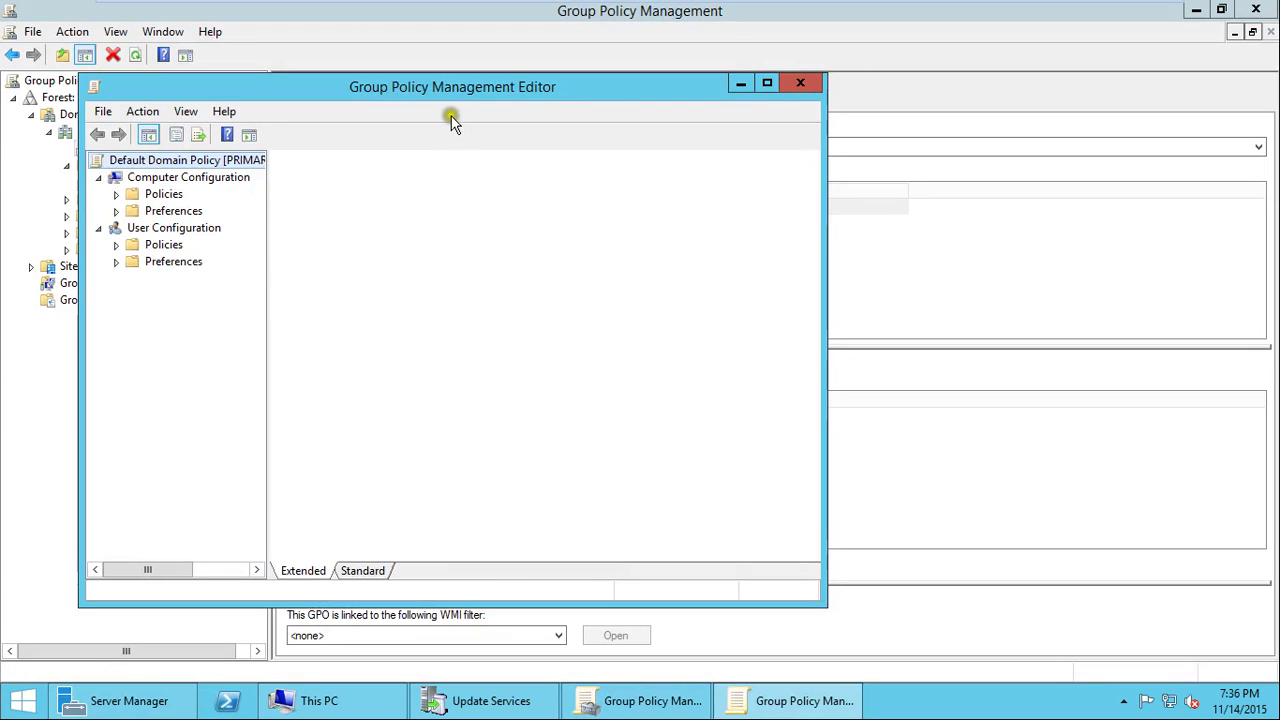
{"action": "double_click", "coordinate": [446, 88]}
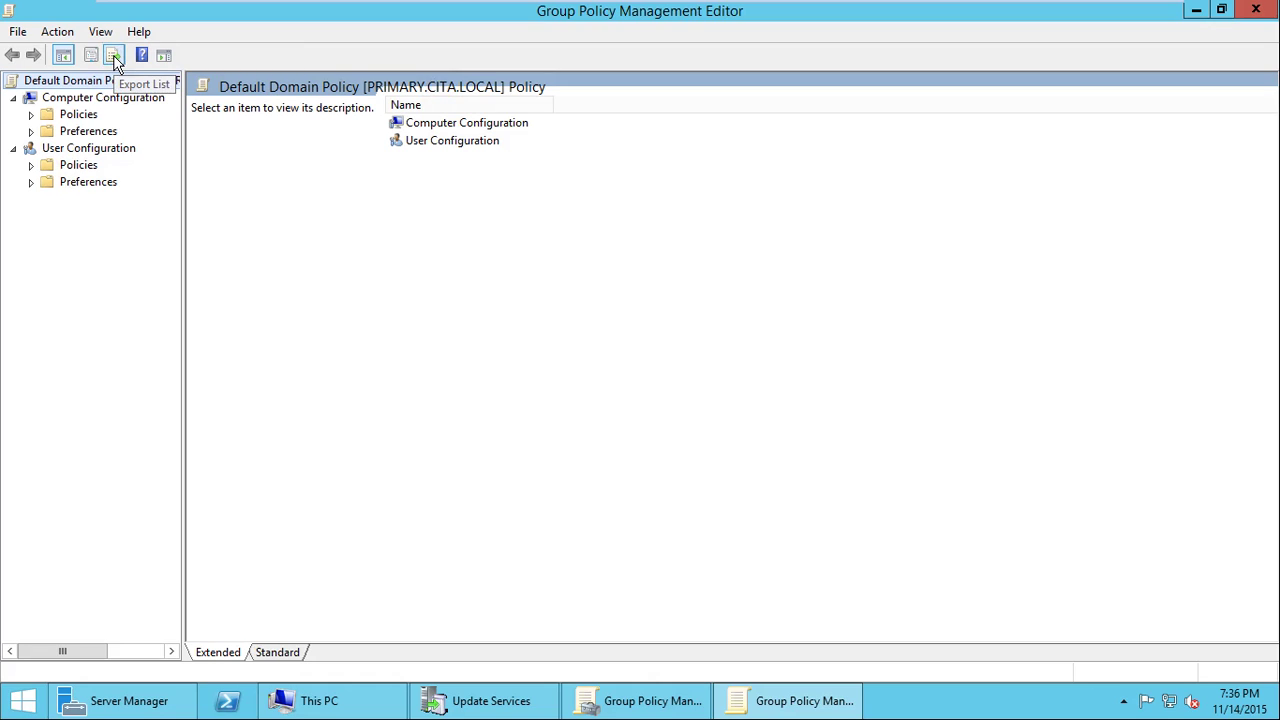
Navigate Computer Configuration > Policies > Administrative Templates > Windows Components > Windows Update.
{"action": "left_click", "coordinate": [35, 118]}
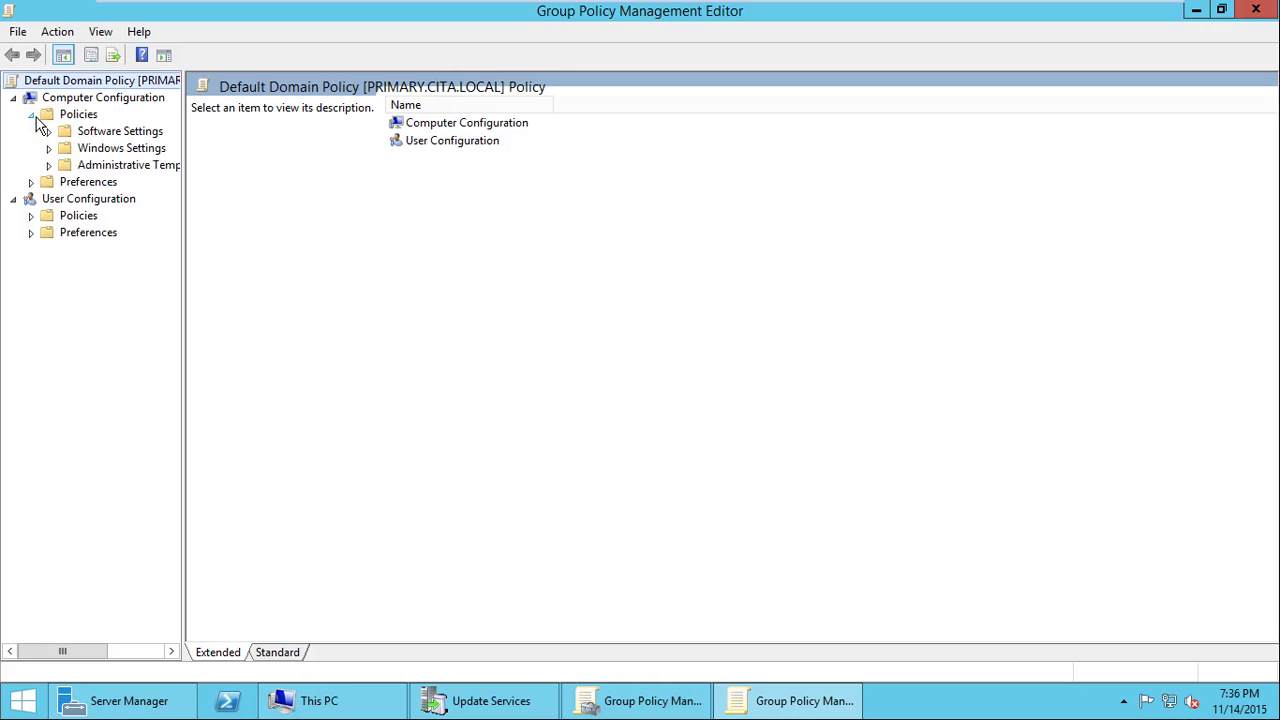
{"action": "left_click", "coordinate": [110, 149]}
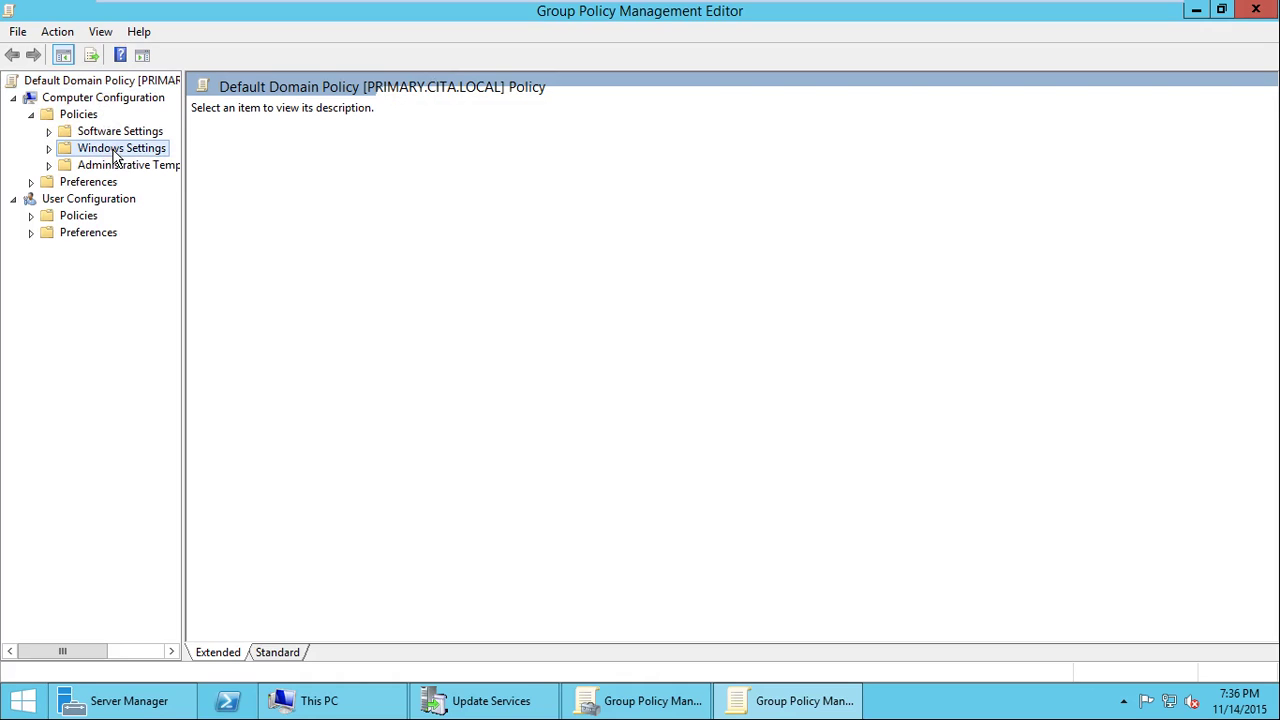
{"action": "double_click", "coordinate": [116, 150]}
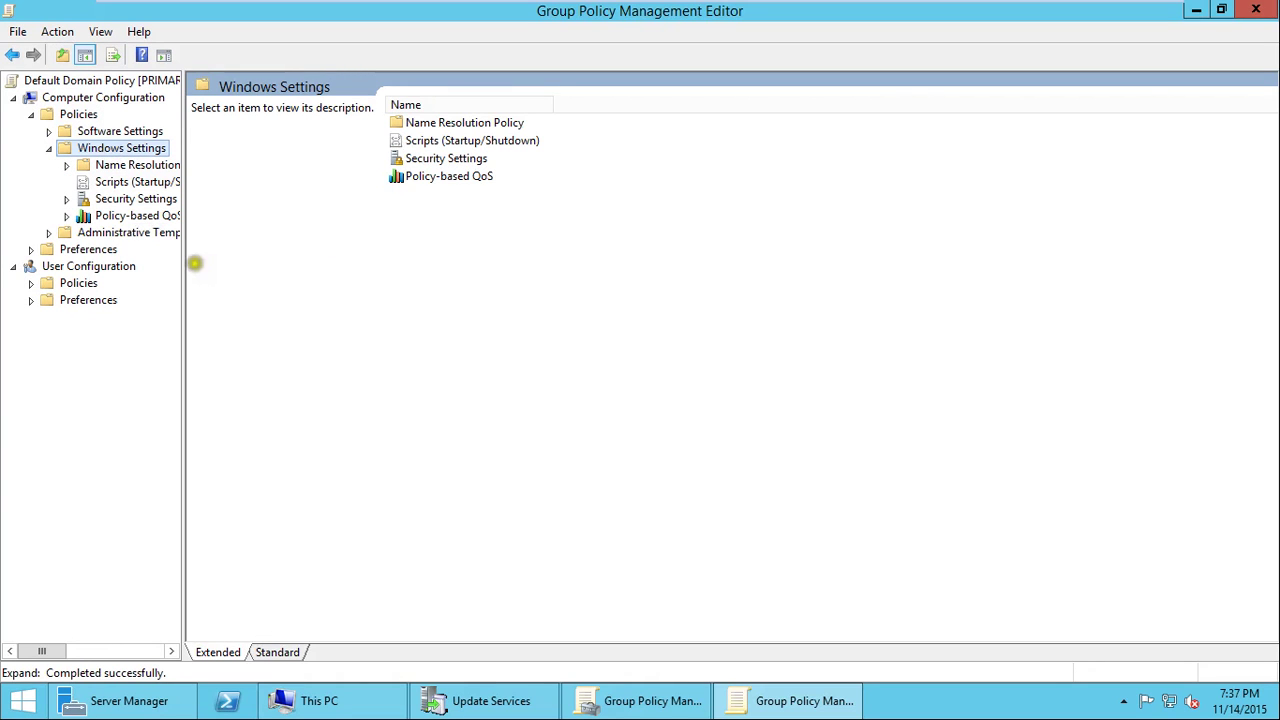
{"action": "left_click_drag", "start_coordinate": [183, 250], "coordinate": [241, 258]}
{"action": "left_click", "coordinate": [48, 232]}
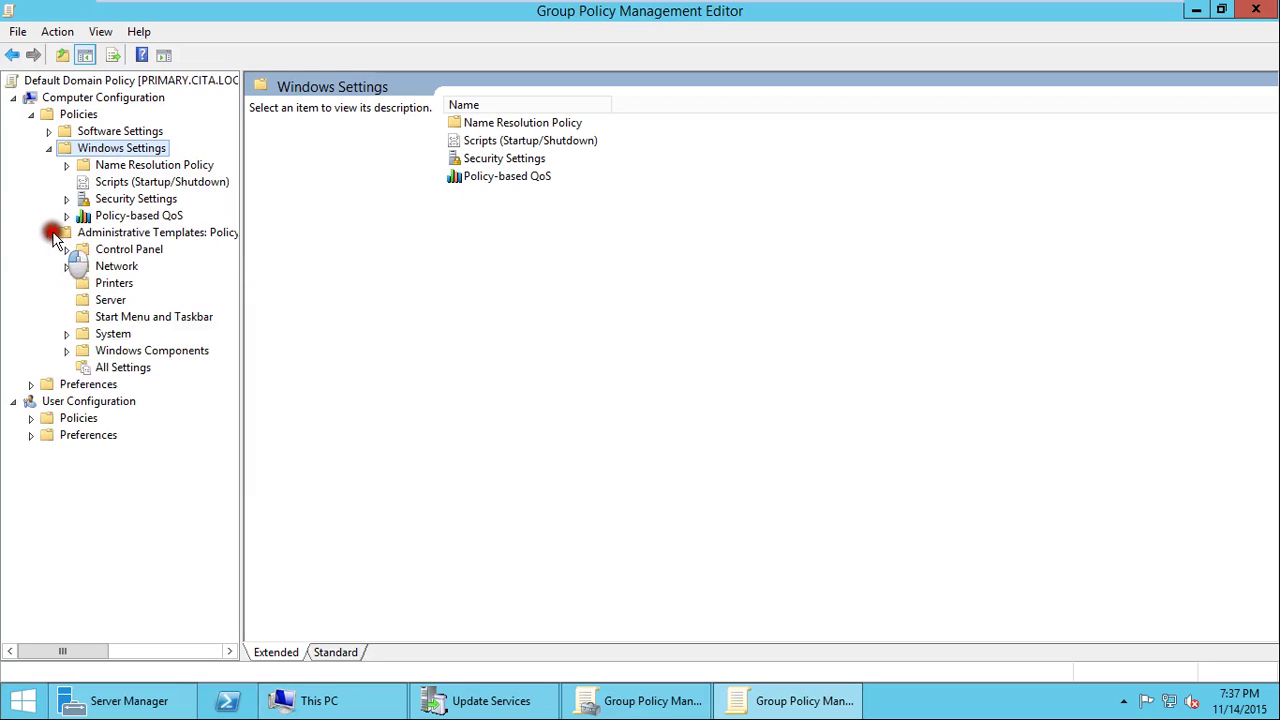
{"action": "double_click", "coordinate": [150, 351]}
{"action": "scroll", "coordinate": [190, 495], "scroll_direction": "down", "scroll_amount": 12}
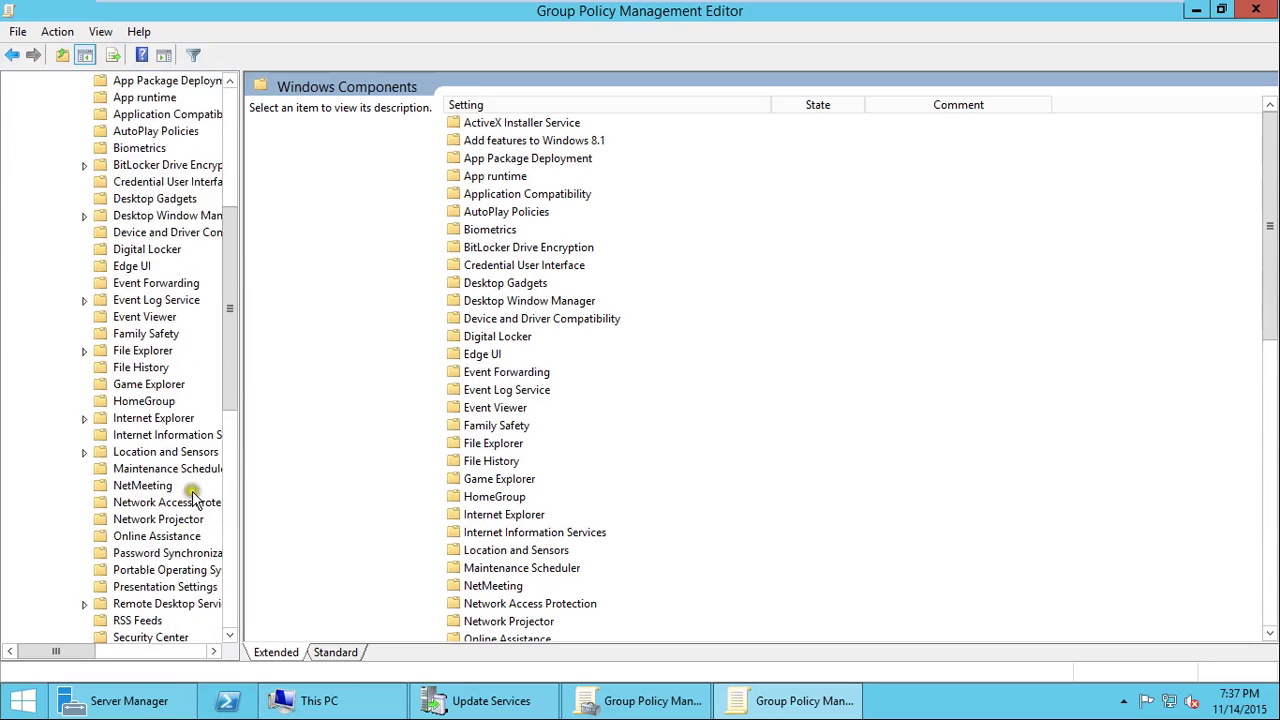
{"action": "scroll", "coordinate": [190, 495], "scroll_direction": "down", "scroll_amount": 2}
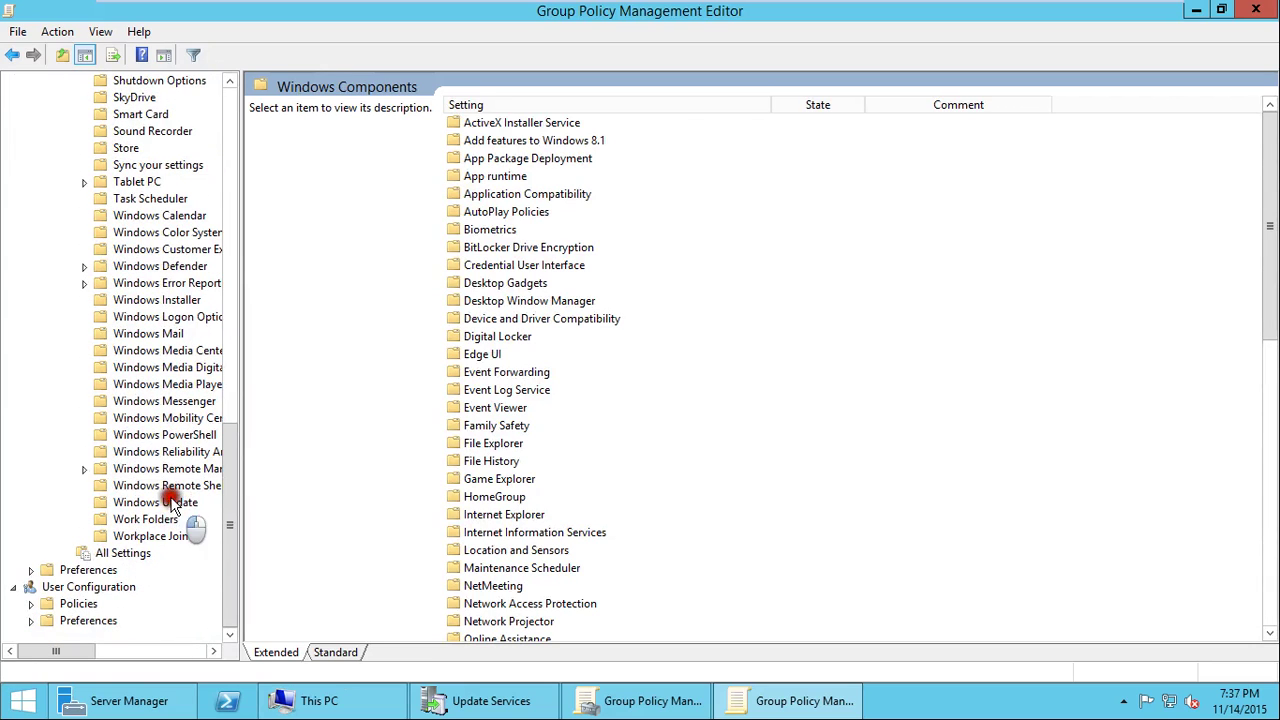
{"action": "left_click", "coordinate": [160, 502]}
Tidy the policy tree and open the Configure Automatic Updates setting.
{"action": "left_click_drag", "start_coordinate": [229, 486], "coordinate": [268, 143]}
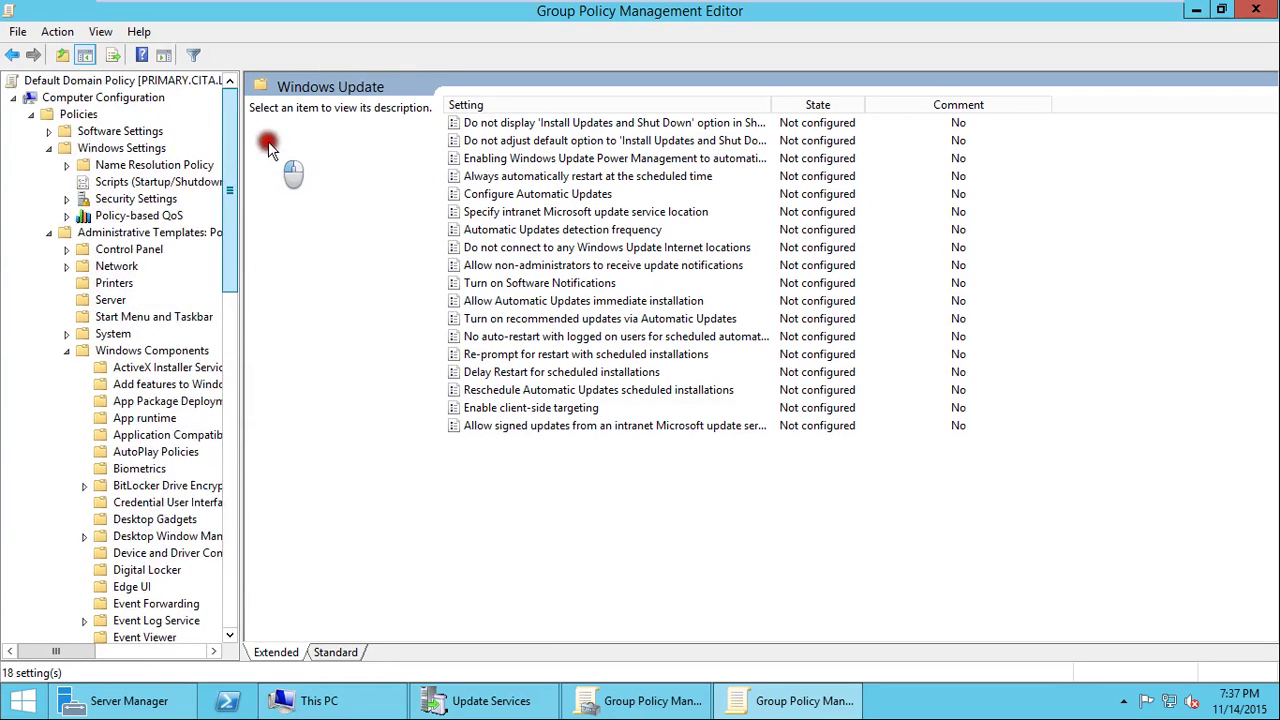
{"action": "left_click", "coordinate": [50, 148]}
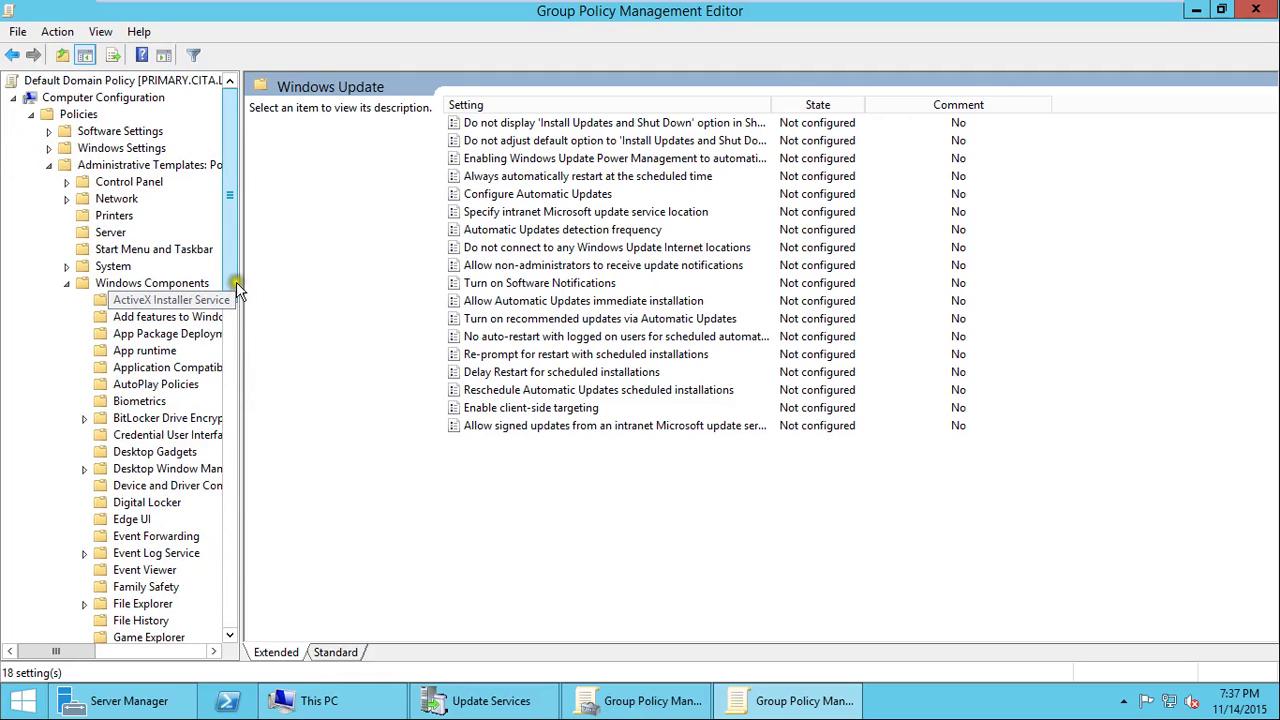
{"action": "left_click_drag", "start_coordinate": [237, 272], "coordinate": [240, 566]}
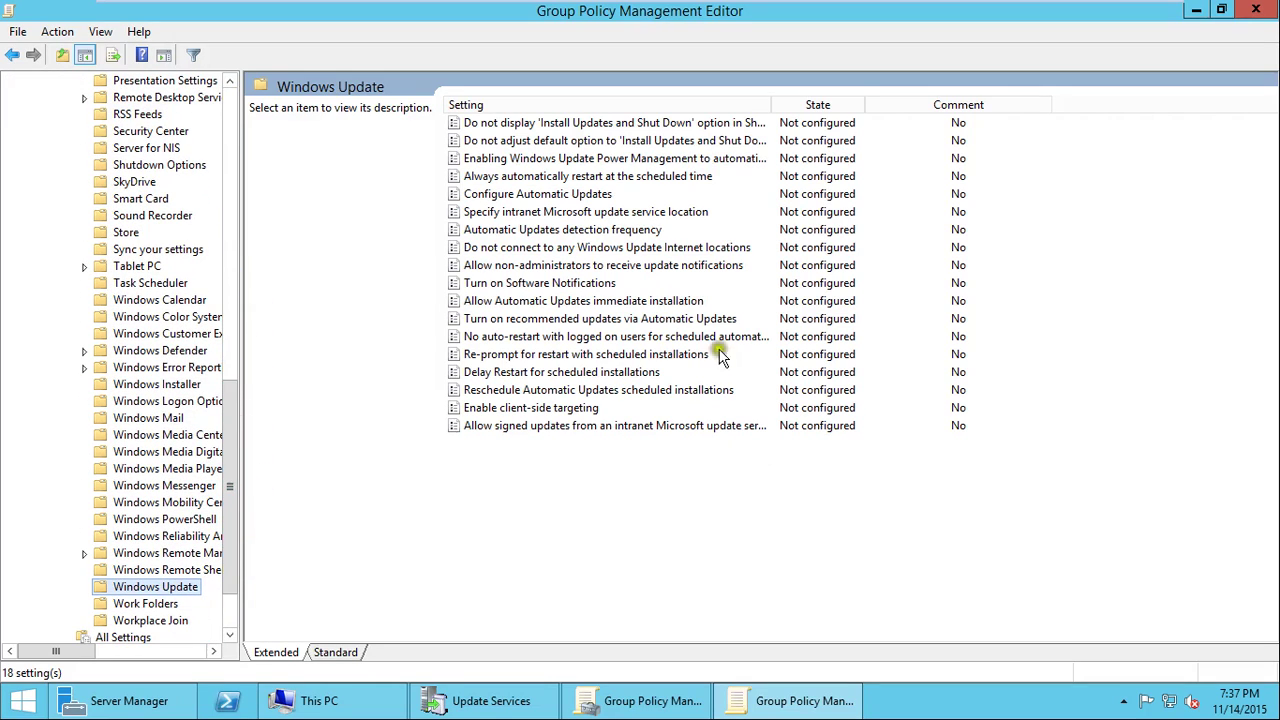
{"action": "left_click", "coordinate": [520, 198]}
{"action": "double_click", "coordinate": [755, 200]}
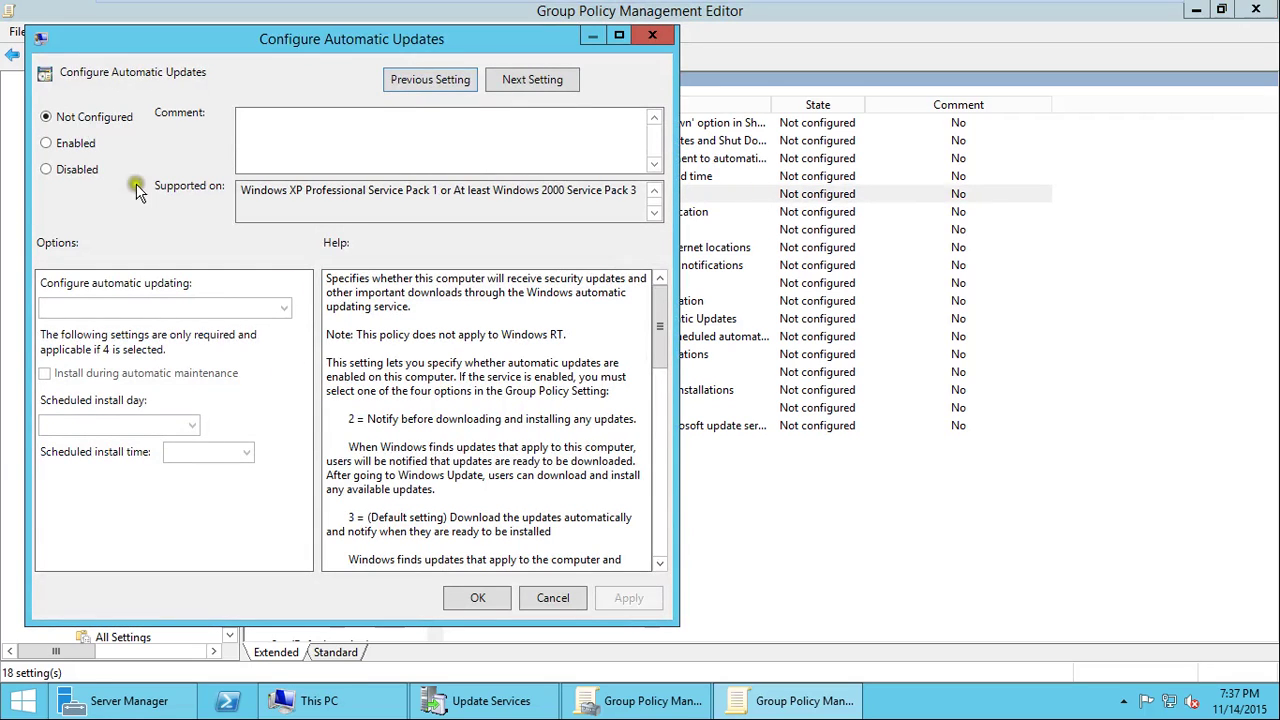
Enable Configure Automatic Updates with mode 3 (auto download, notify for install), scheduled every day, and save.
{"action": "left_click", "coordinate": [47, 143]}
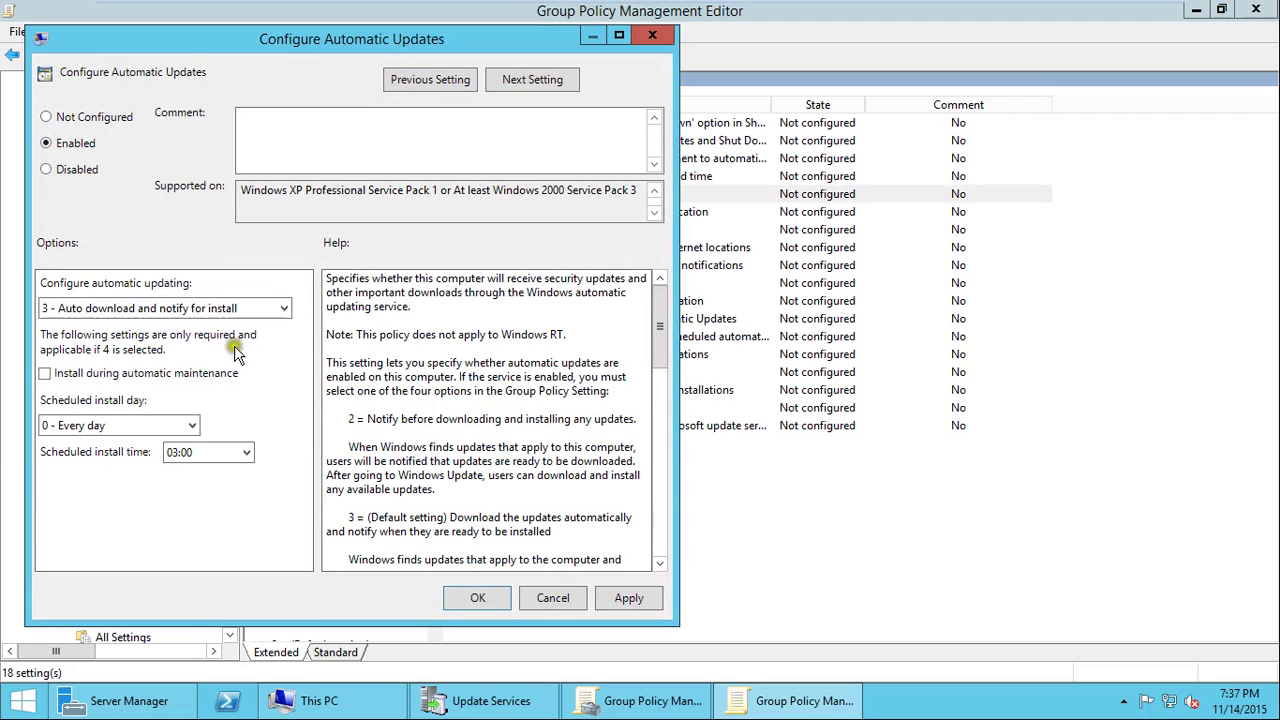
{"action": "left_click", "coordinate": [258, 309]}
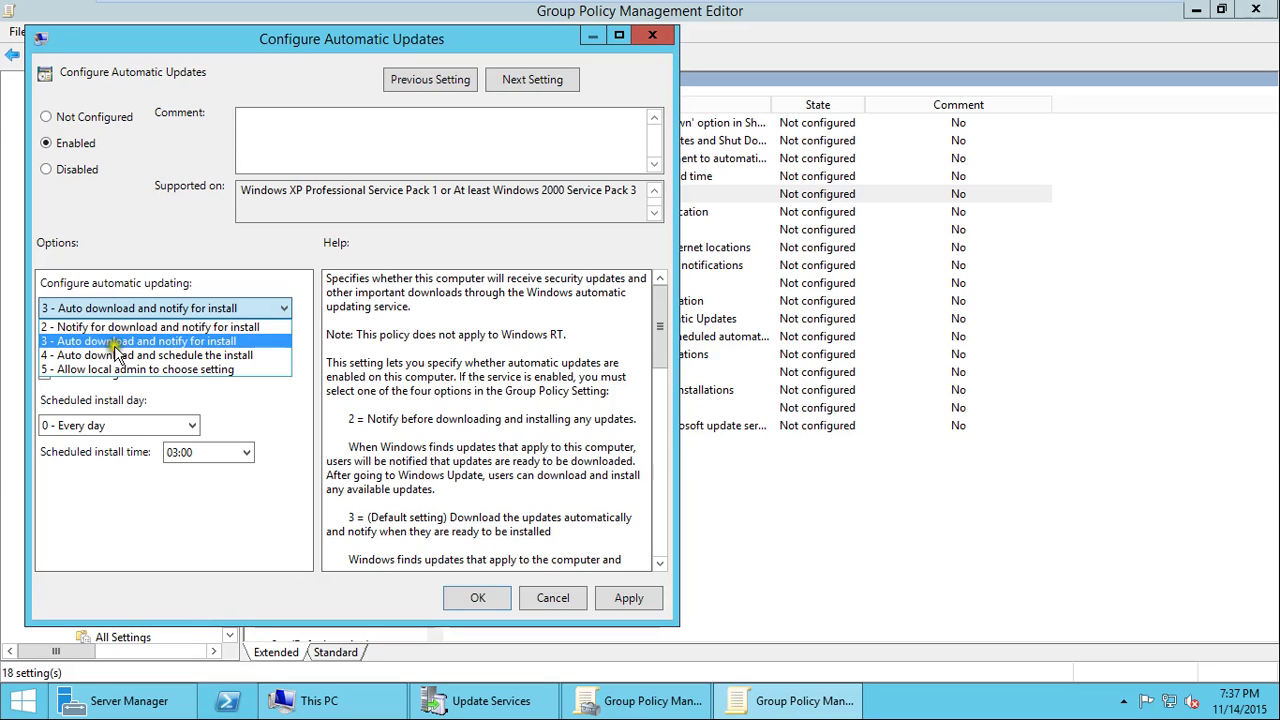
{"action": "left_click", "coordinate": [176, 341]}
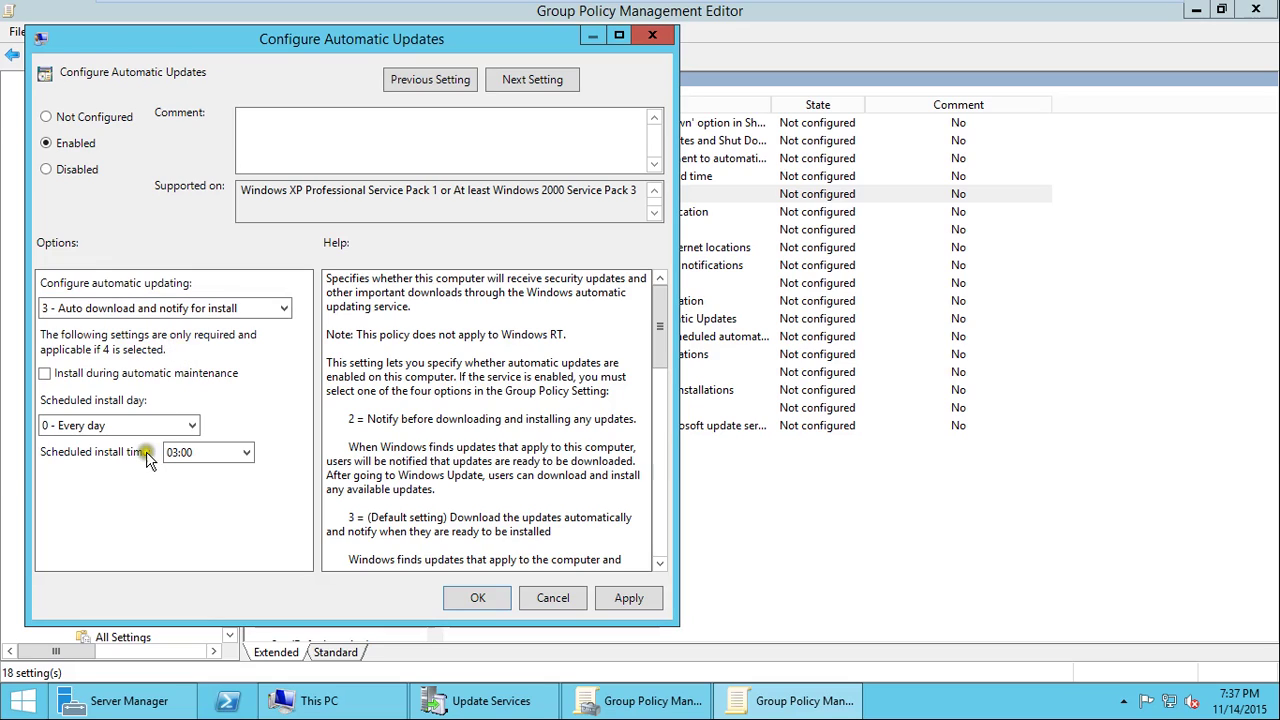
{"action": "left_click", "coordinate": [134, 423]}
{"action": "left_click", "coordinate": [134, 422]}
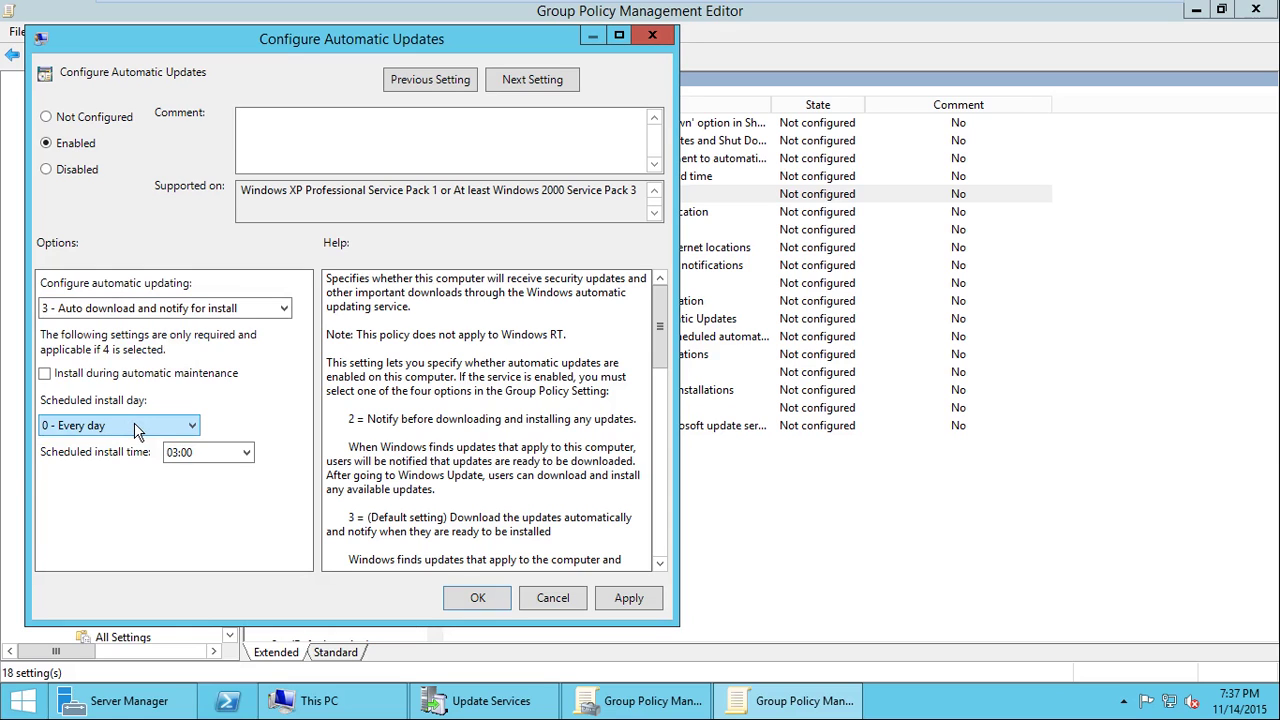
{"action": "left_click", "coordinate": [488, 598]}
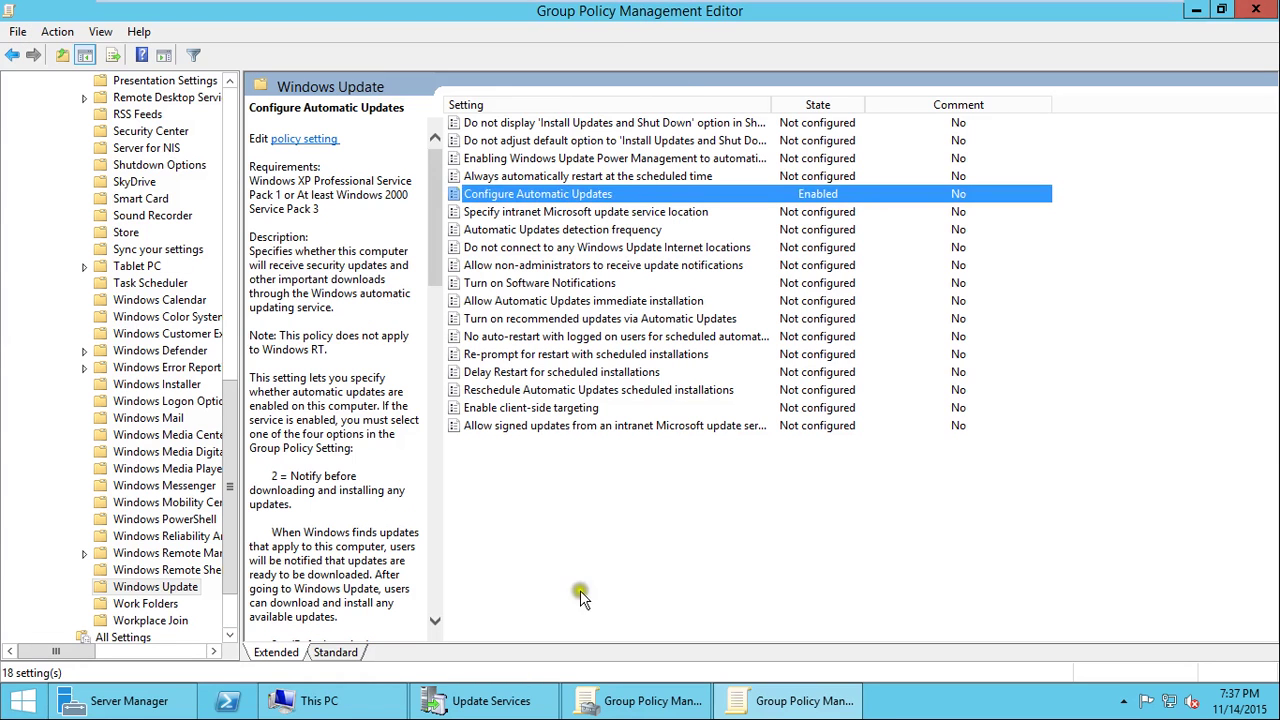
Open 'Specify intranet Microsoft update service location' and set it to Enabled.
{"action": "left_click", "coordinate": [585, 213]}
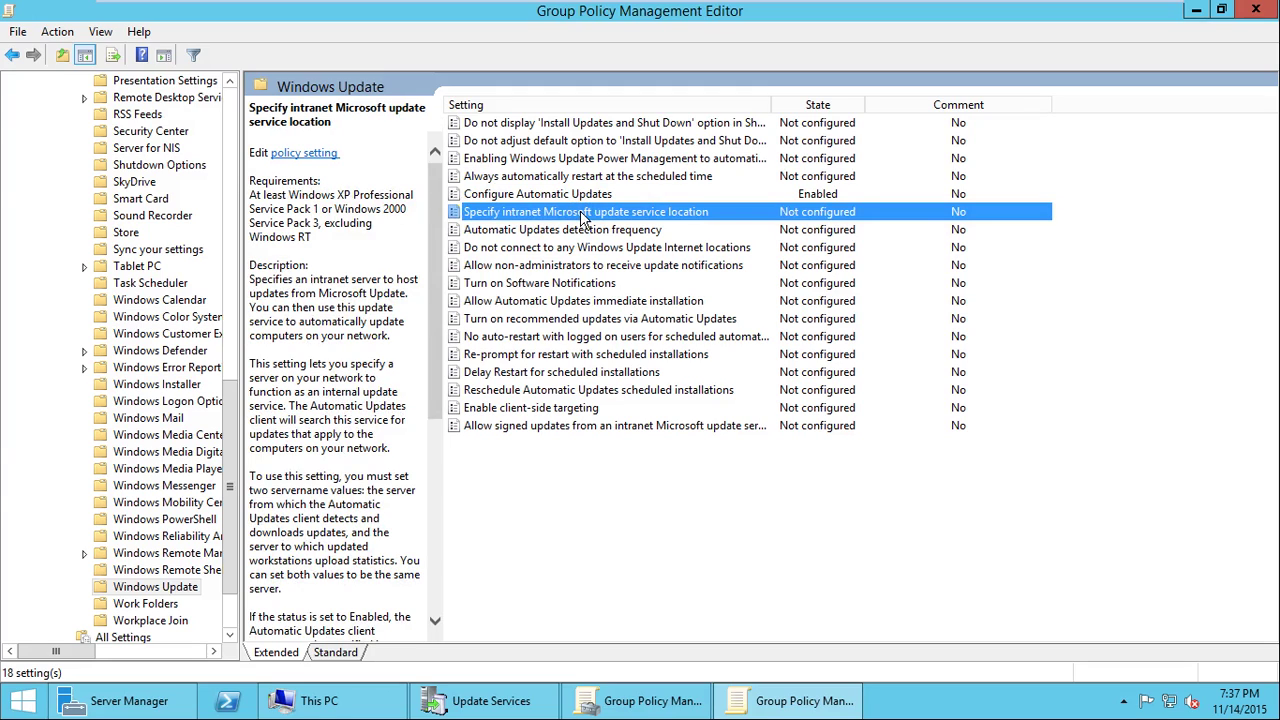
{"action": "double_click", "coordinate": [583, 216]}
{"action": "left_click", "coordinate": [505, 218]}
{"action": "double_click", "coordinate": [506, 220]}
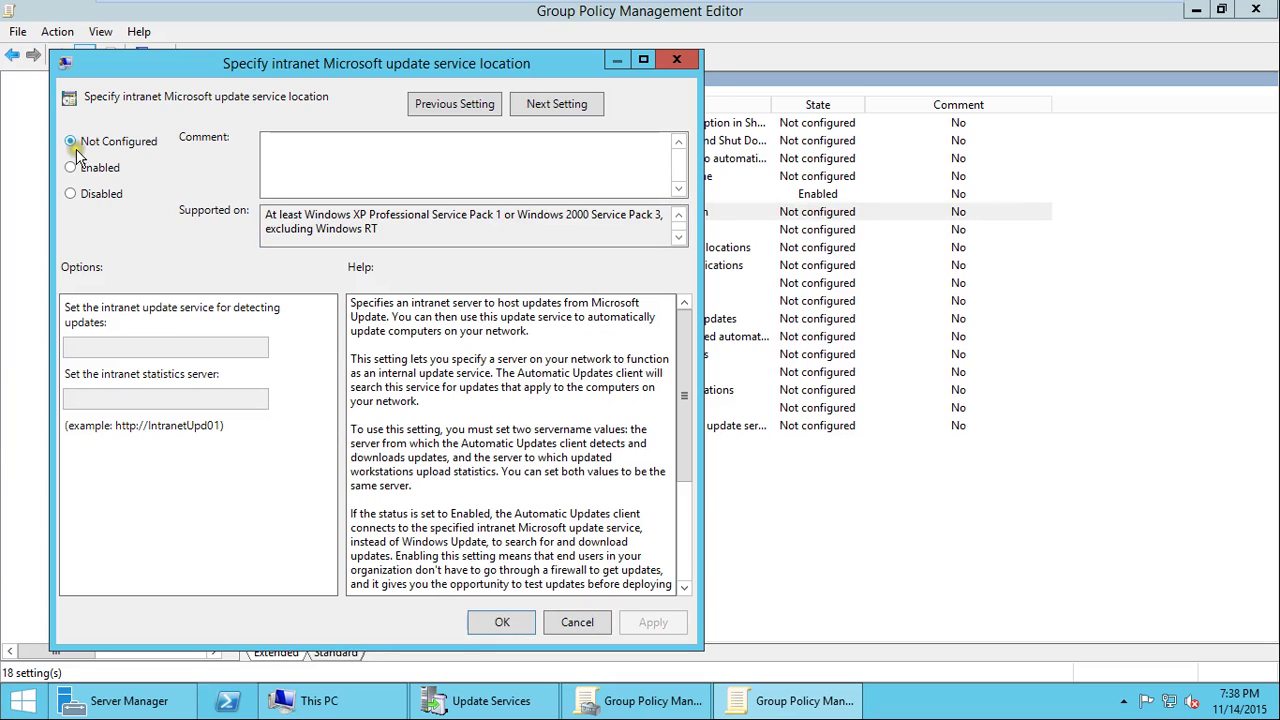
{"action": "left_click", "coordinate": [100, 168]}
{"action": "left_click", "coordinate": [172, 345]}
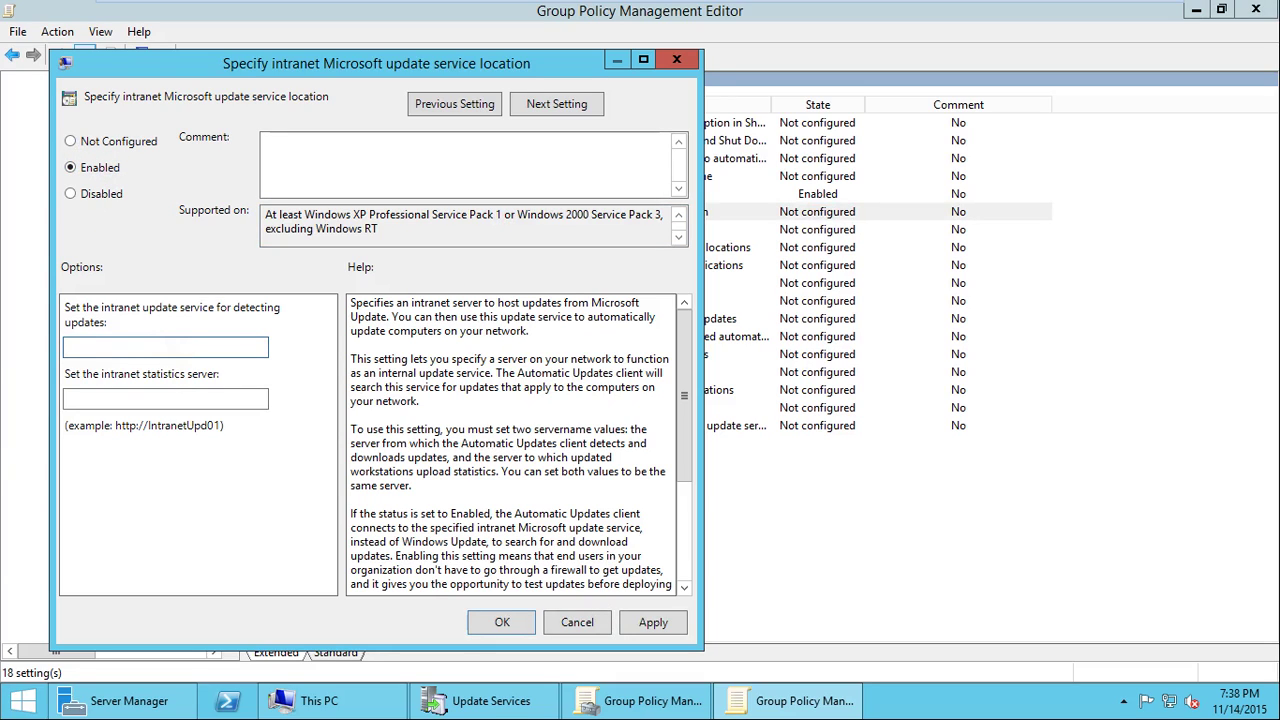
{"action": "type", "text": "http://192.168.1.200"}
{"action": "left_click_drag", "start_coordinate": [170, 347], "coordinate": [22, 347]}
{"action": "key", "text": "ctrl+c"}
{"action": "left_click", "coordinate": [143, 400]}
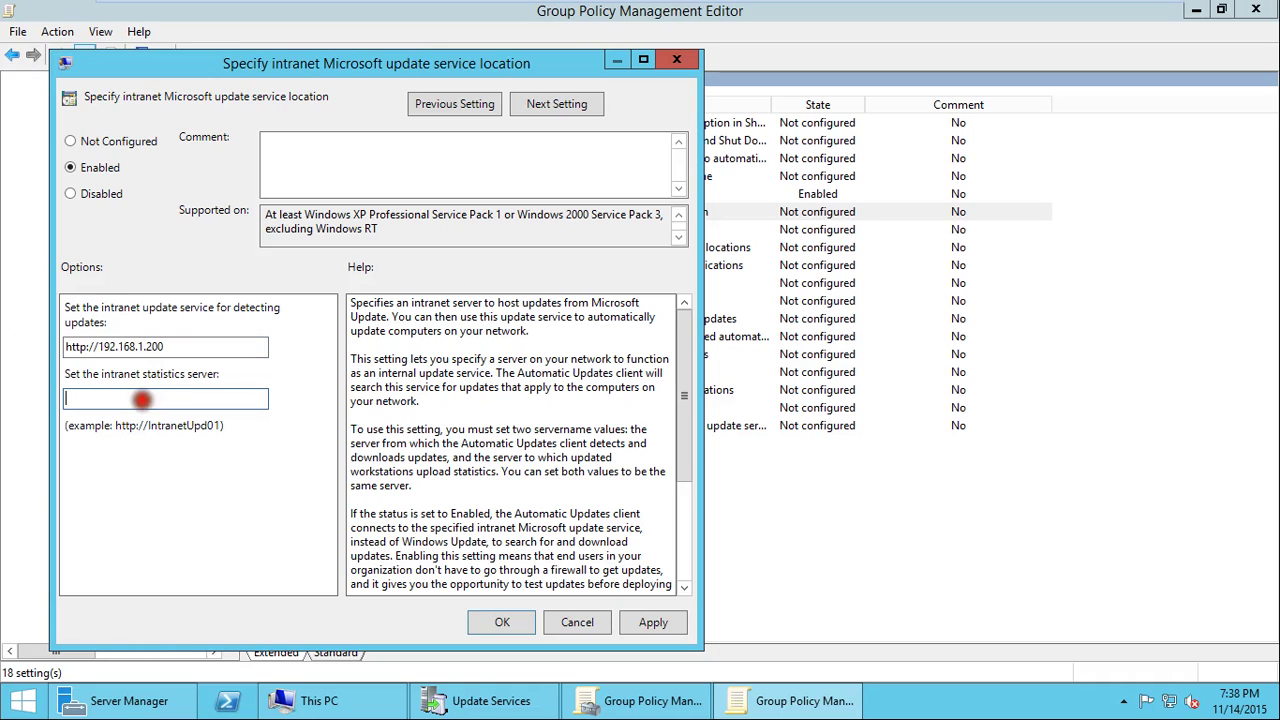
{"action": "key", "text": "ctrl+v"}
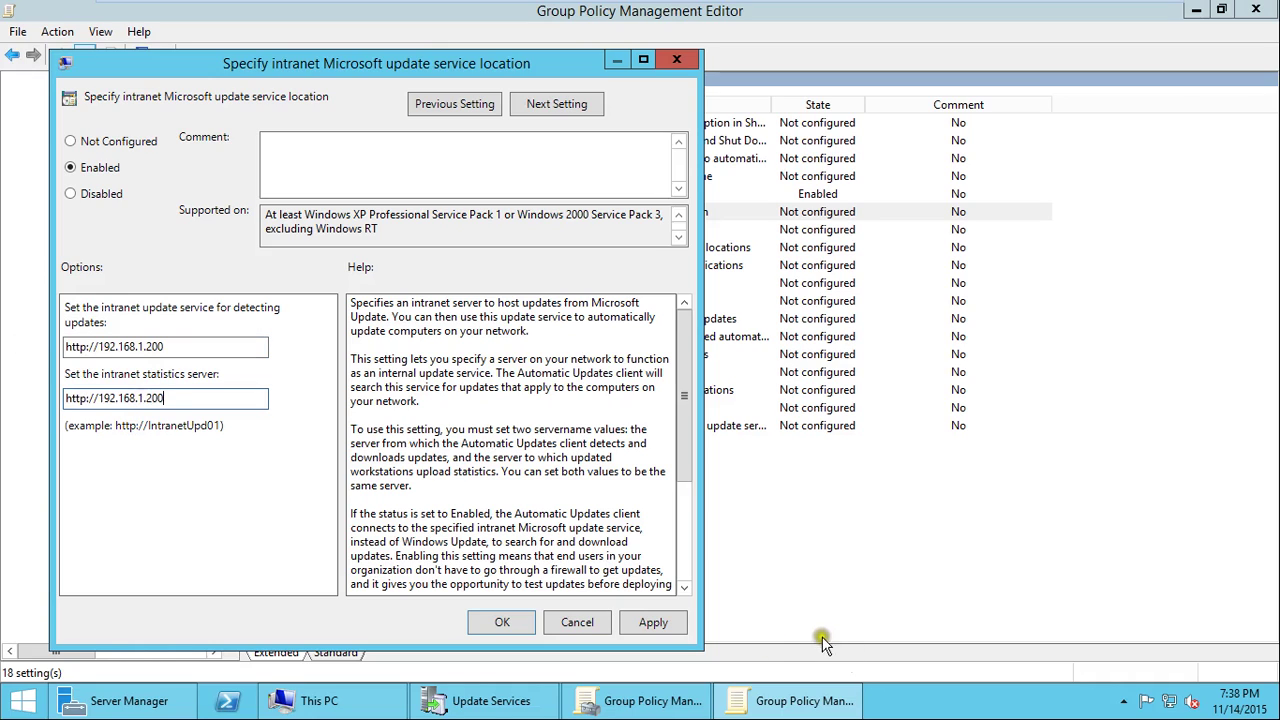
{"action": "left_click", "coordinate": [1166, 700]}
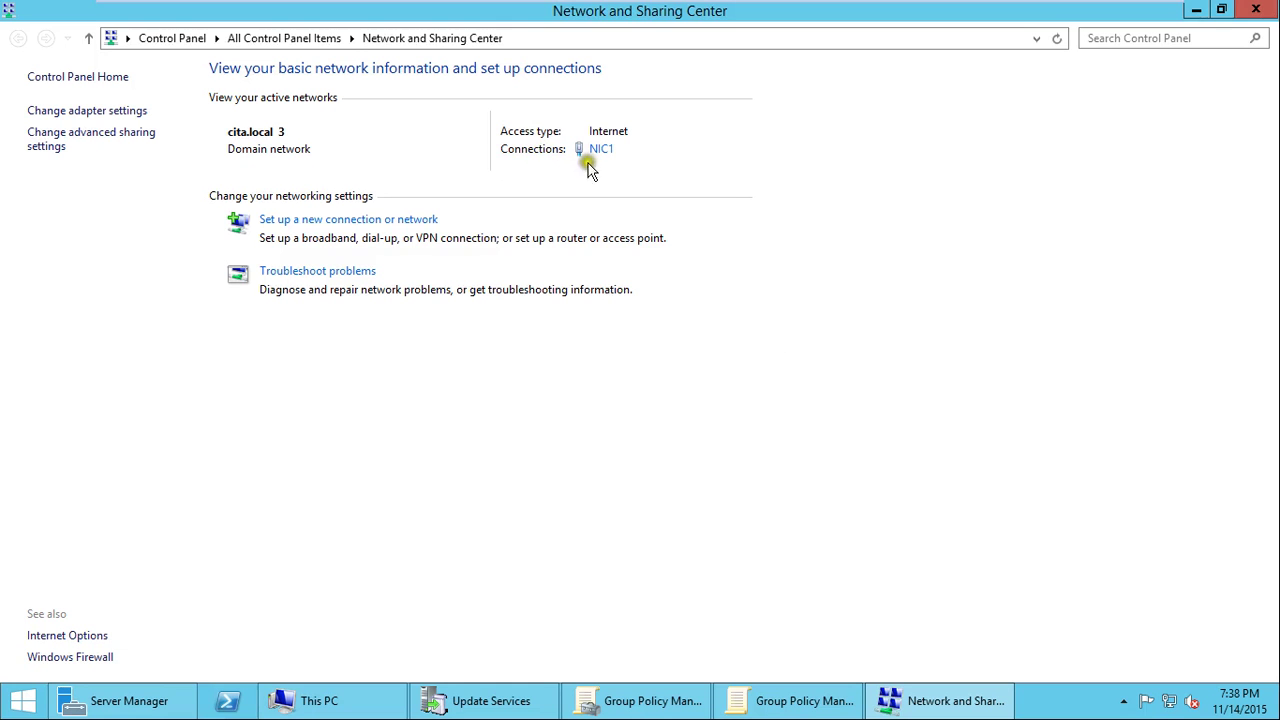
Check NIC1's network connection details to confirm the server's IPv4 address is 192.168.1.200.
{"action": "left_click", "coordinate": [591, 150]}
{"action": "left_click", "coordinate": [552, 337]}
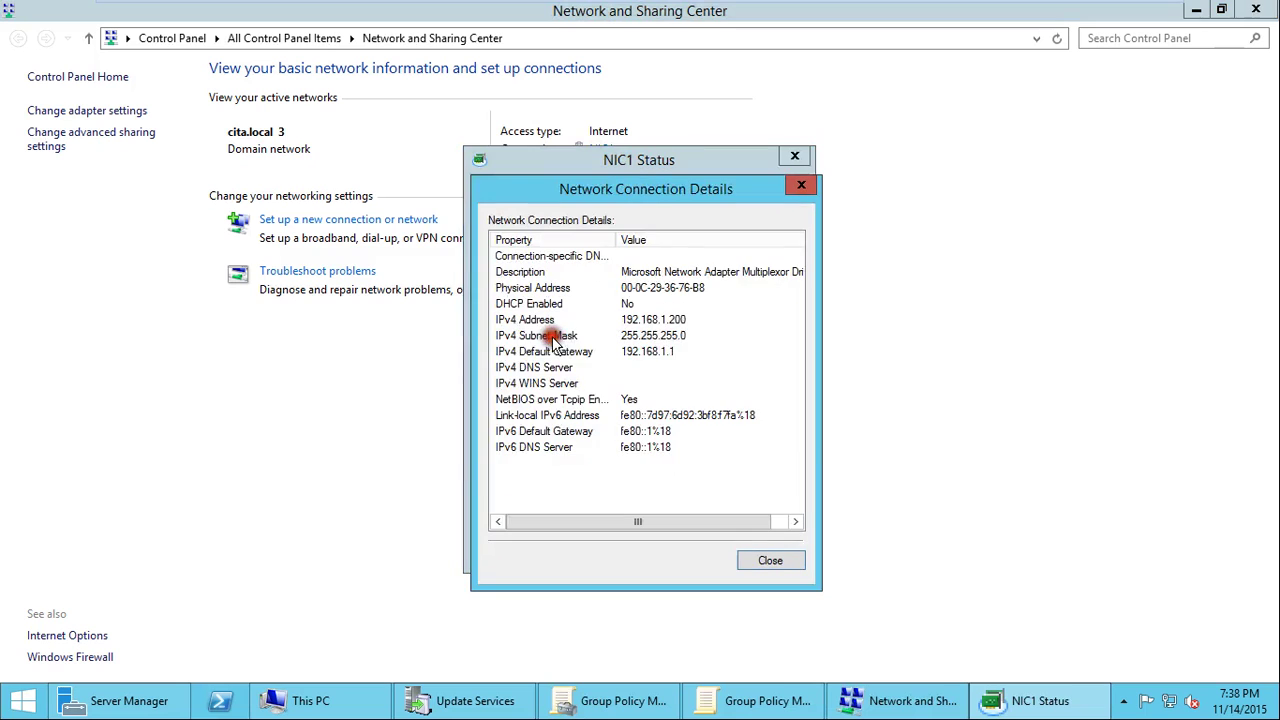
{"action": "left_click", "coordinate": [656, 320]}
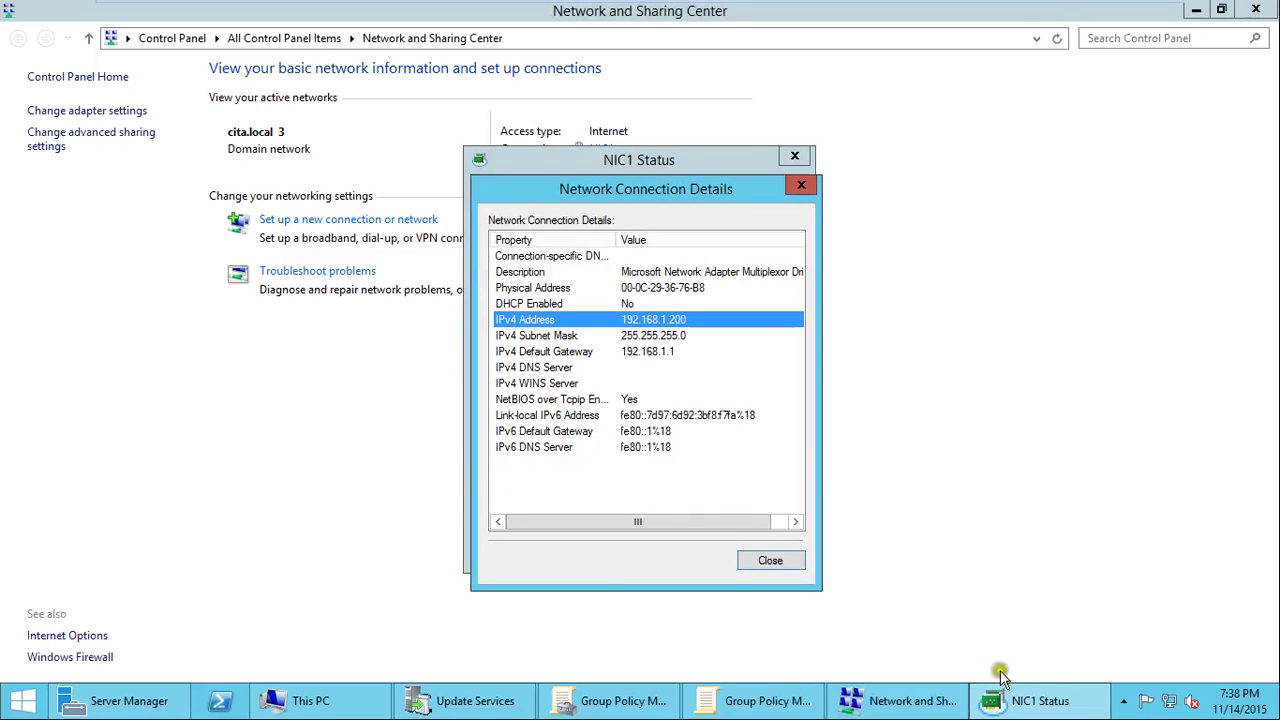
{"action": "left_click", "coordinate": [795, 560]}
{"action": "left_click", "coordinate": [791, 553]}
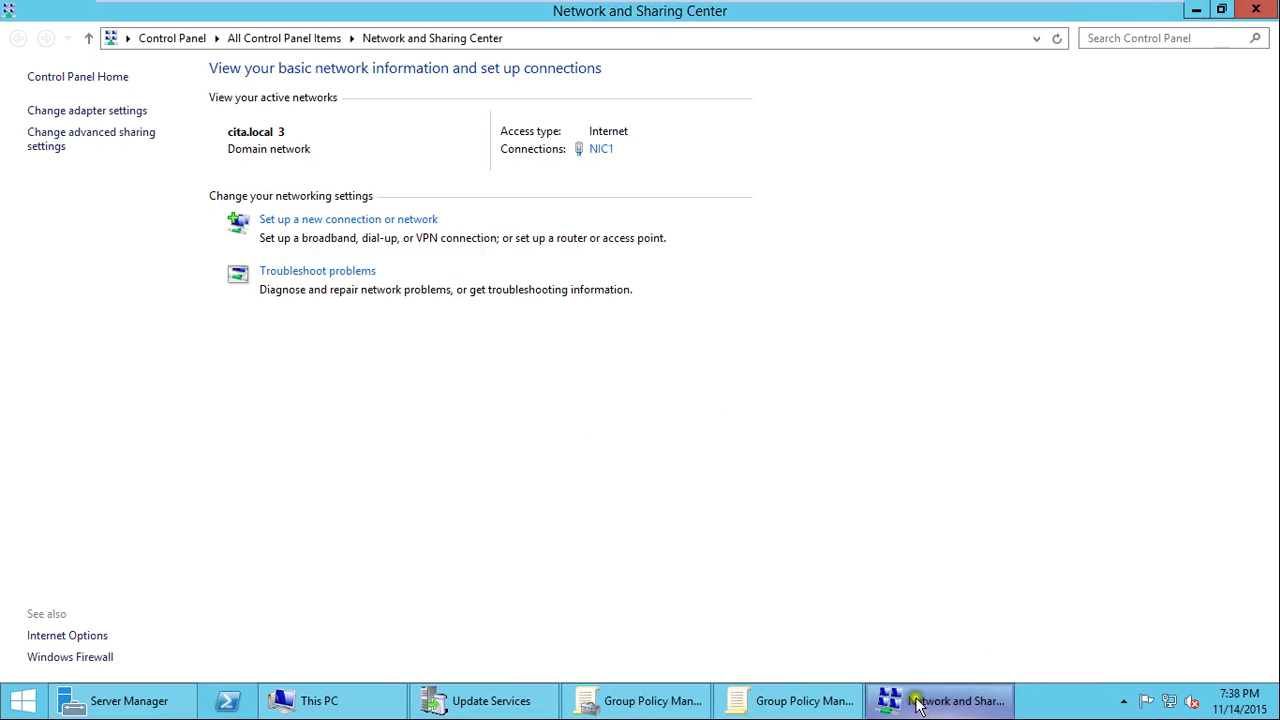
{"action": "left_click", "coordinate": [790, 698]}
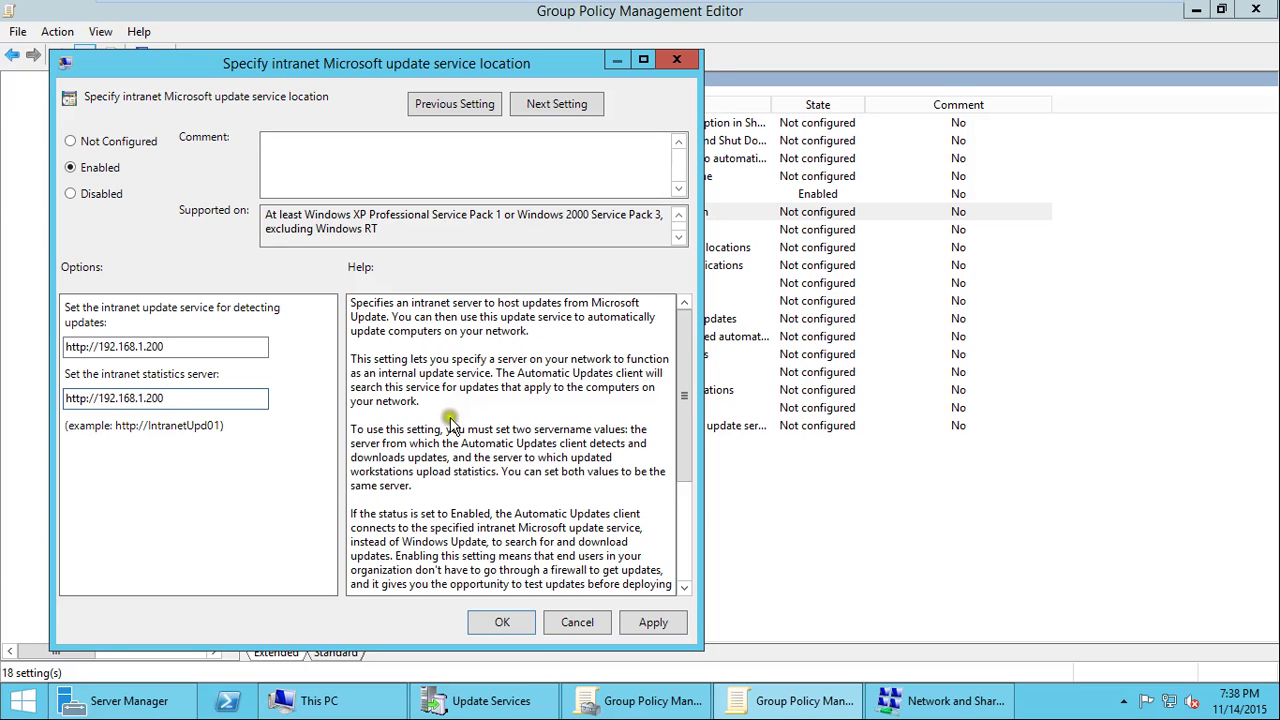
Save the intranet update service location policy as Enabled.
{"action": "left_click", "coordinate": [502, 622]}
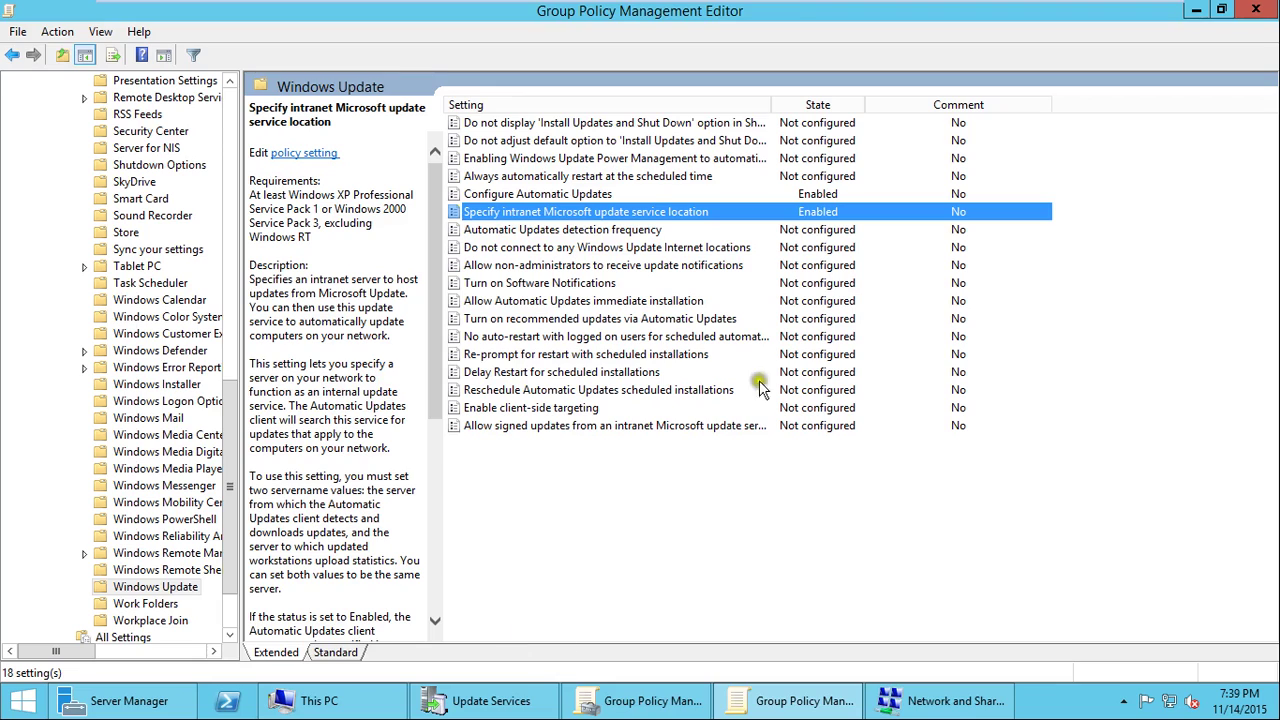
{"action": "mouse_move", "coordinate": [798, 10]}
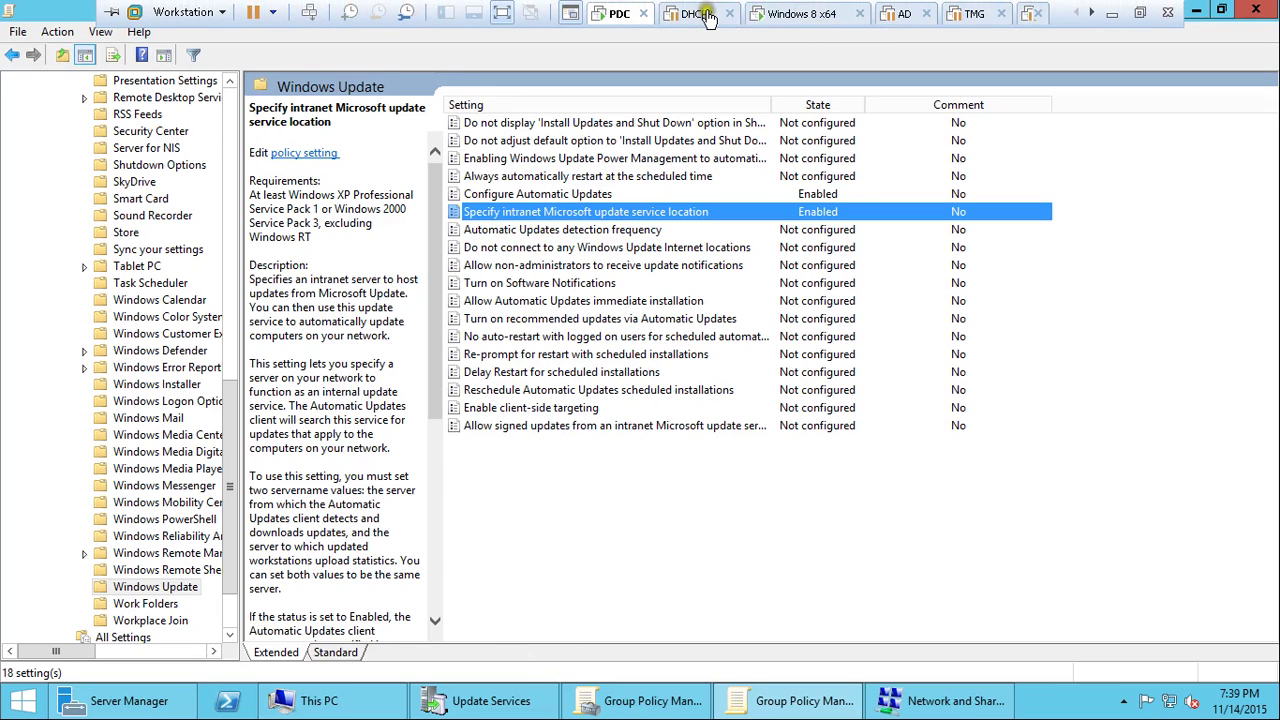
{"action": "left_click", "coordinate": [795, 14]}
Sign out of the Windows 8.1 client from the power-user menu.
{"action": "left_click", "coordinate": [670, 409]}
{"action": "right_click", "coordinate": [16, 710]}
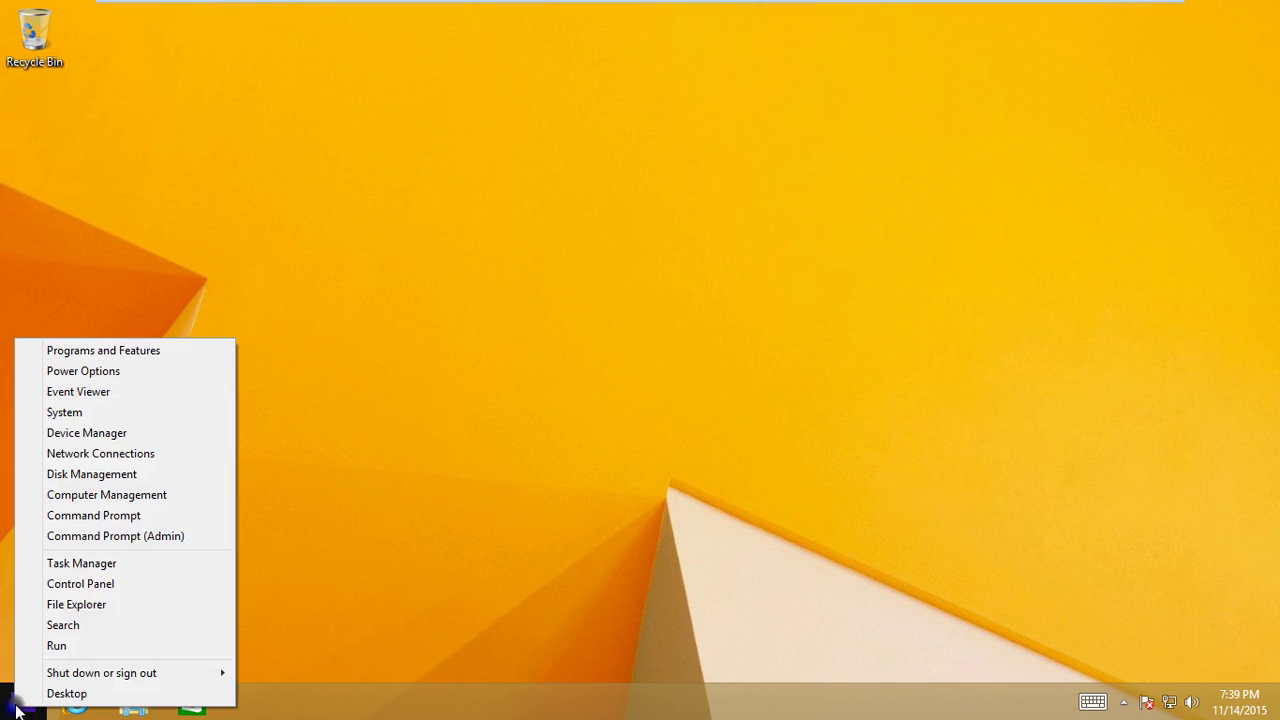
{"action": "mouse_move", "coordinate": [150, 673]}
{"action": "left_click", "coordinate": [317, 611]}
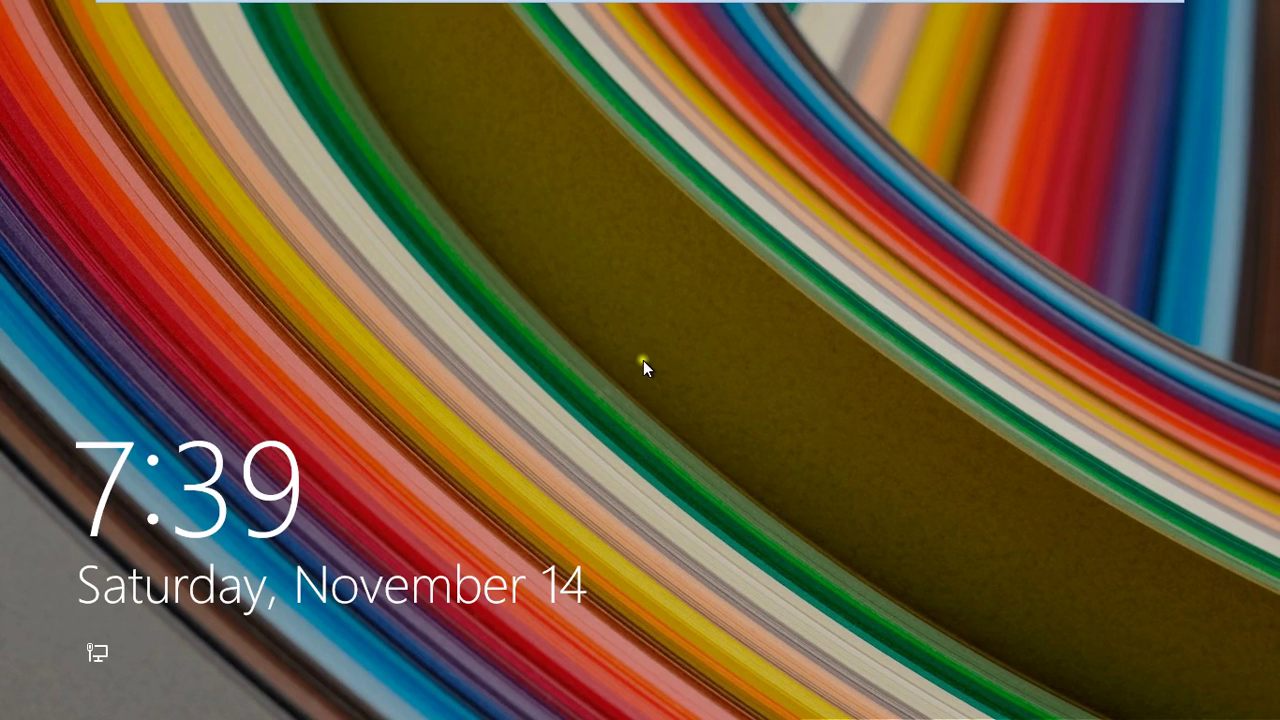
Sign back in as the domain user with the account password, reaching the desktop.
{"action": "left_click", "coordinate": [749, 322]}
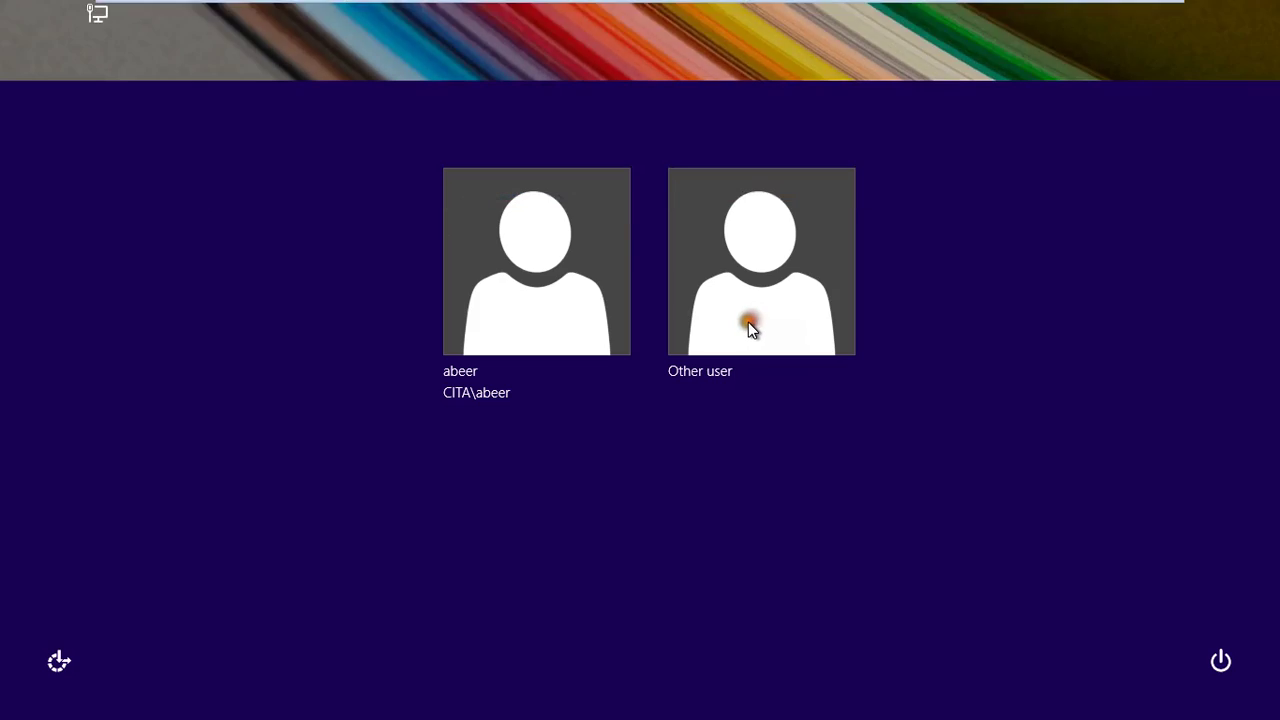
{"action": "left_click", "coordinate": [592, 309]}
{"action": "type", "text": "passwor"}
{"action": "key", "text": "Return"}
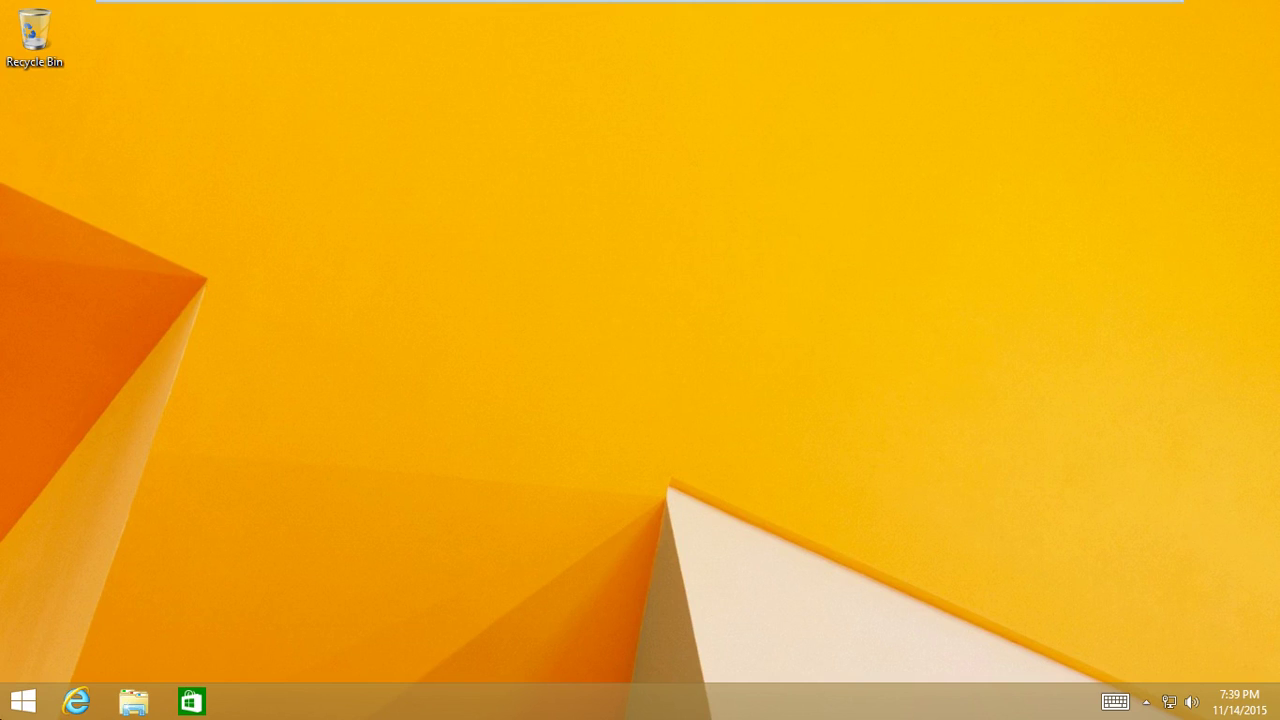
{"action": "right_click", "coordinate": [22, 701]}
{"action": "left_click", "coordinate": [95, 588]}
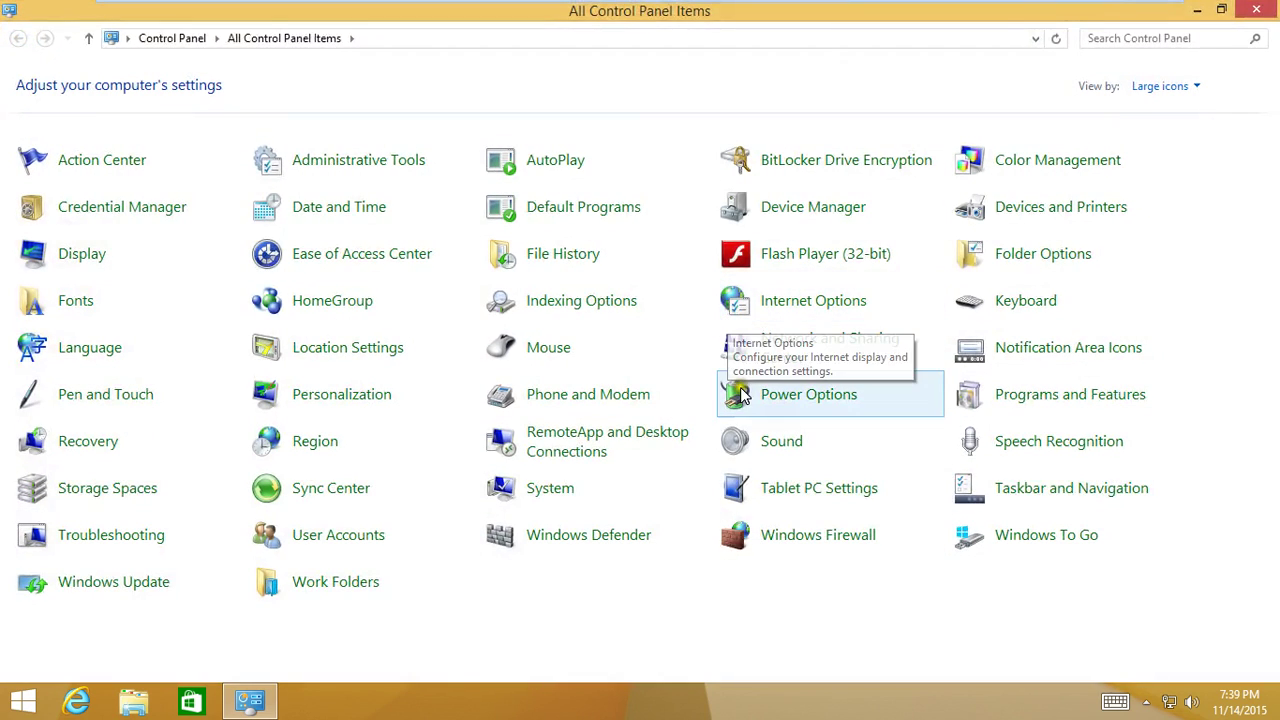
{"action": "left_click", "coordinate": [135, 583]}
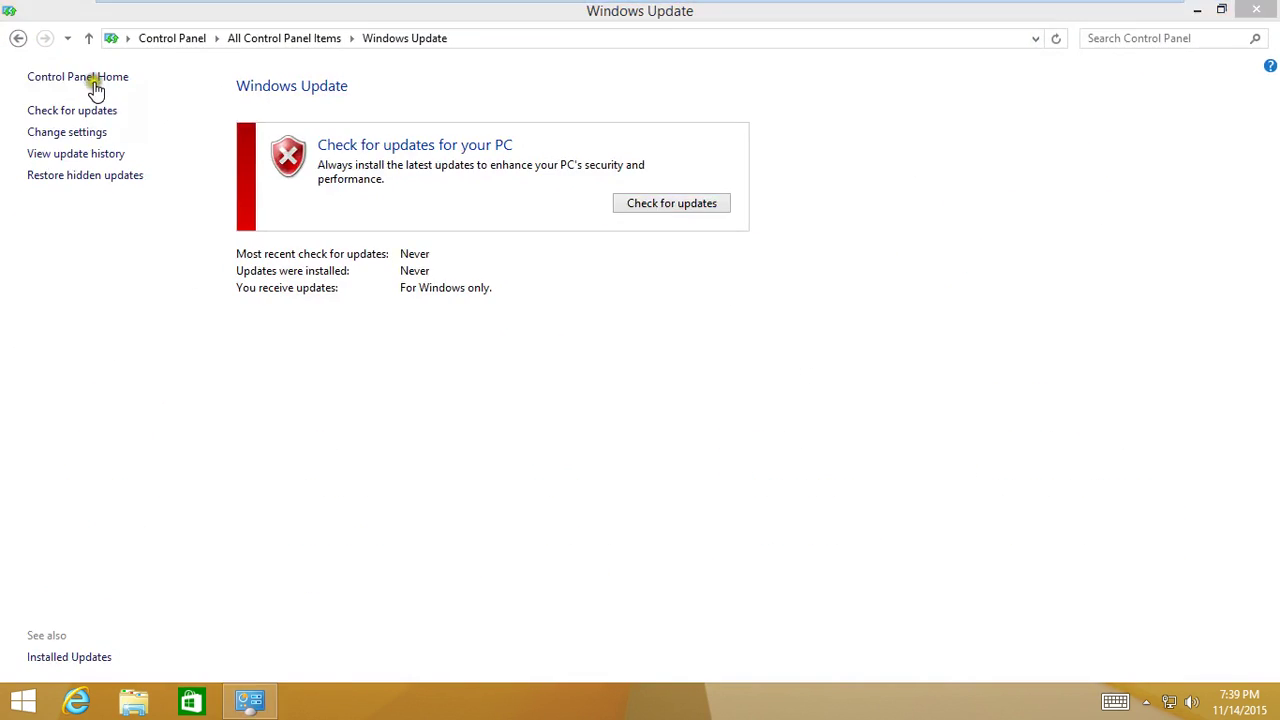
{"action": "left_click", "coordinate": [57, 140]}
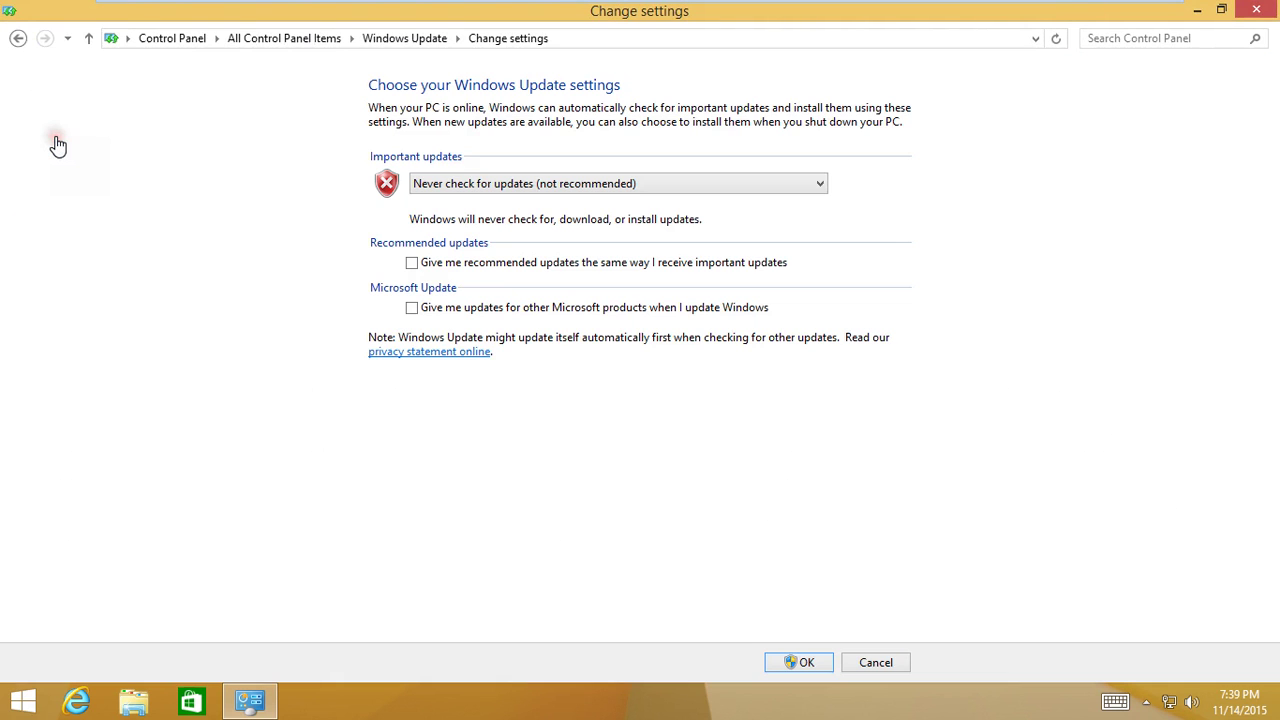
{"action": "left_click", "coordinate": [525, 186]}
{"action": "left_click", "coordinate": [526, 242]}
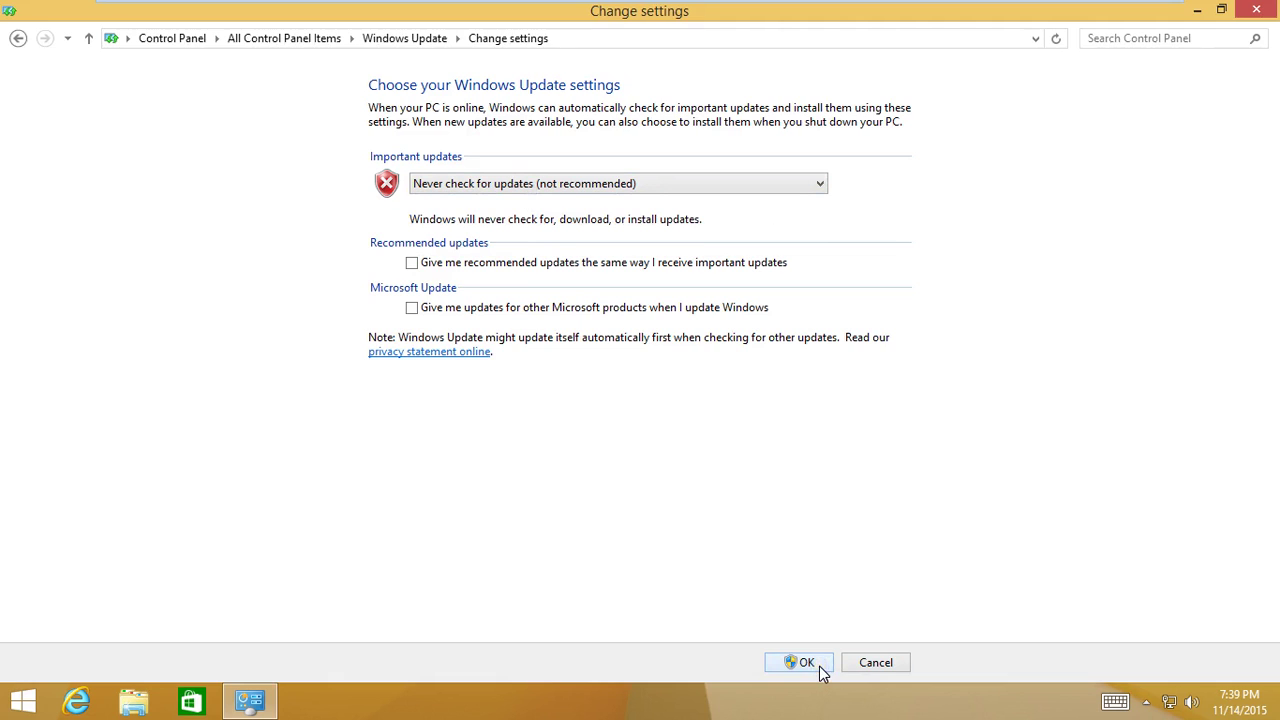
{"action": "left_click", "coordinate": [806, 663]}
{"action": "left_click", "coordinate": [1256, 10]}
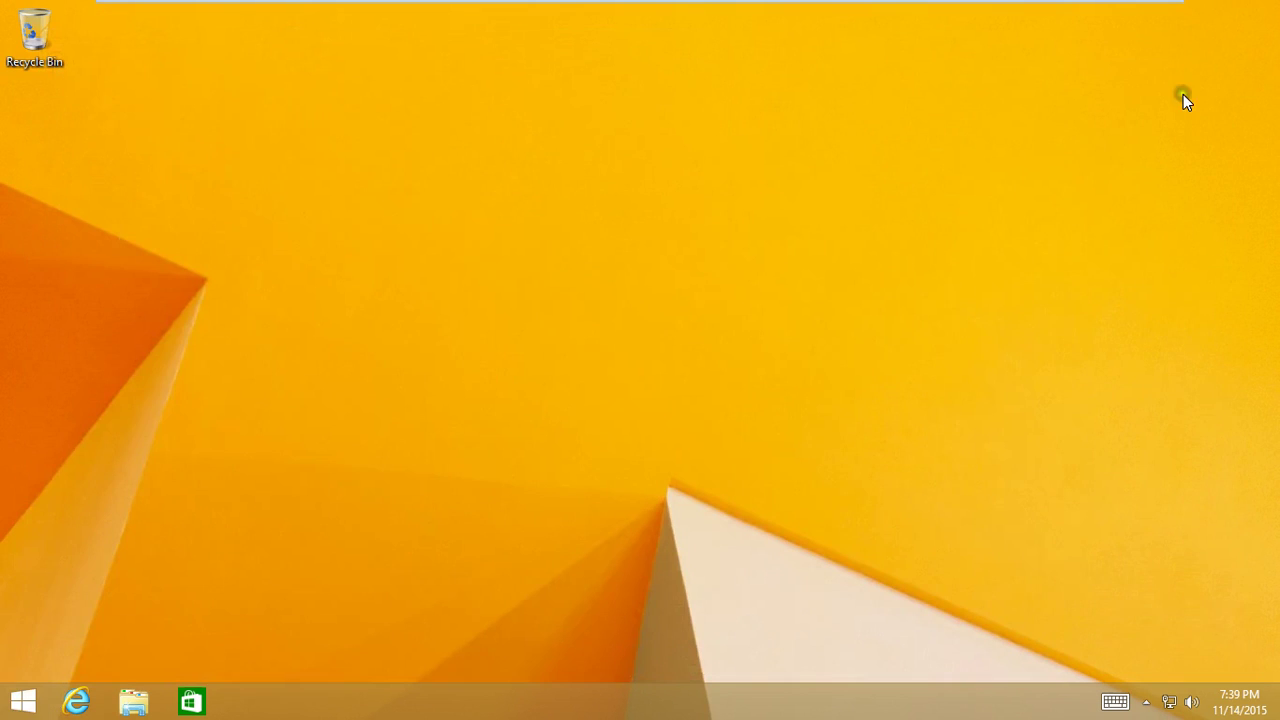
Restart the Windows 8.1 client so the new policy applies.
{"action": "right_click", "coordinate": [24, 702]}
{"action": "mouse_move", "coordinate": [177, 683]}
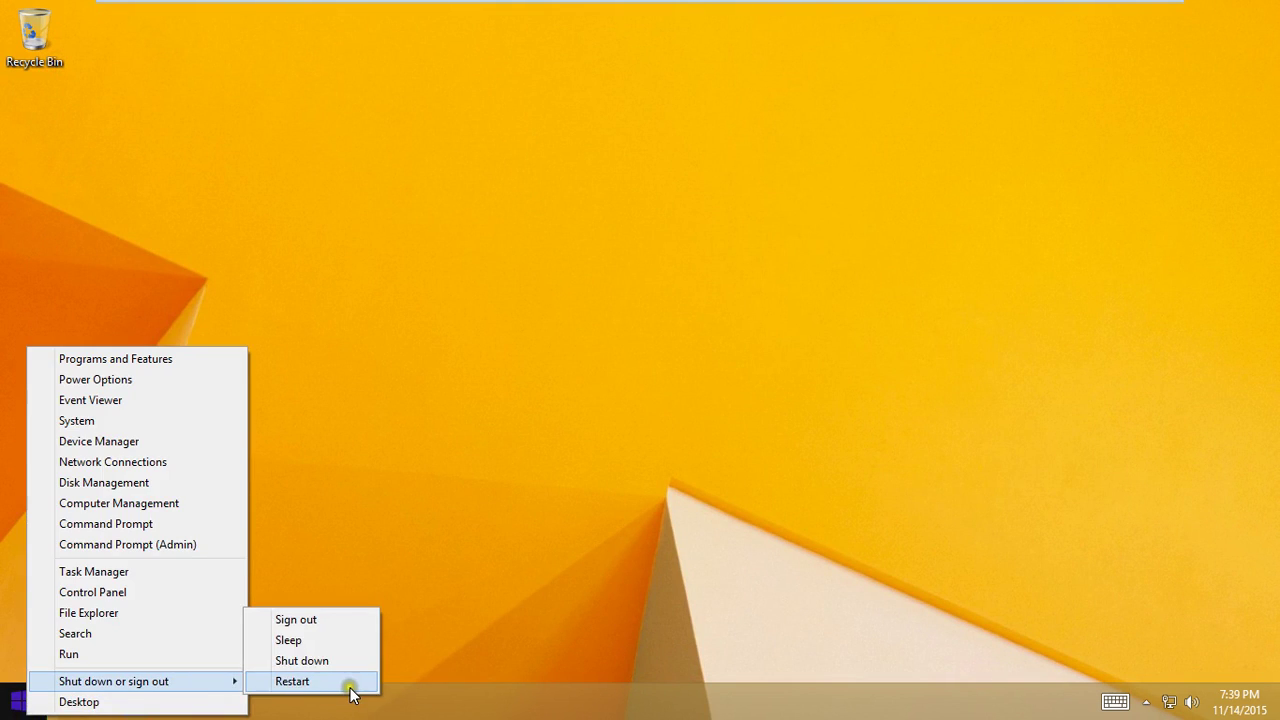
{"action": "left_click", "coordinate": [350, 684]}
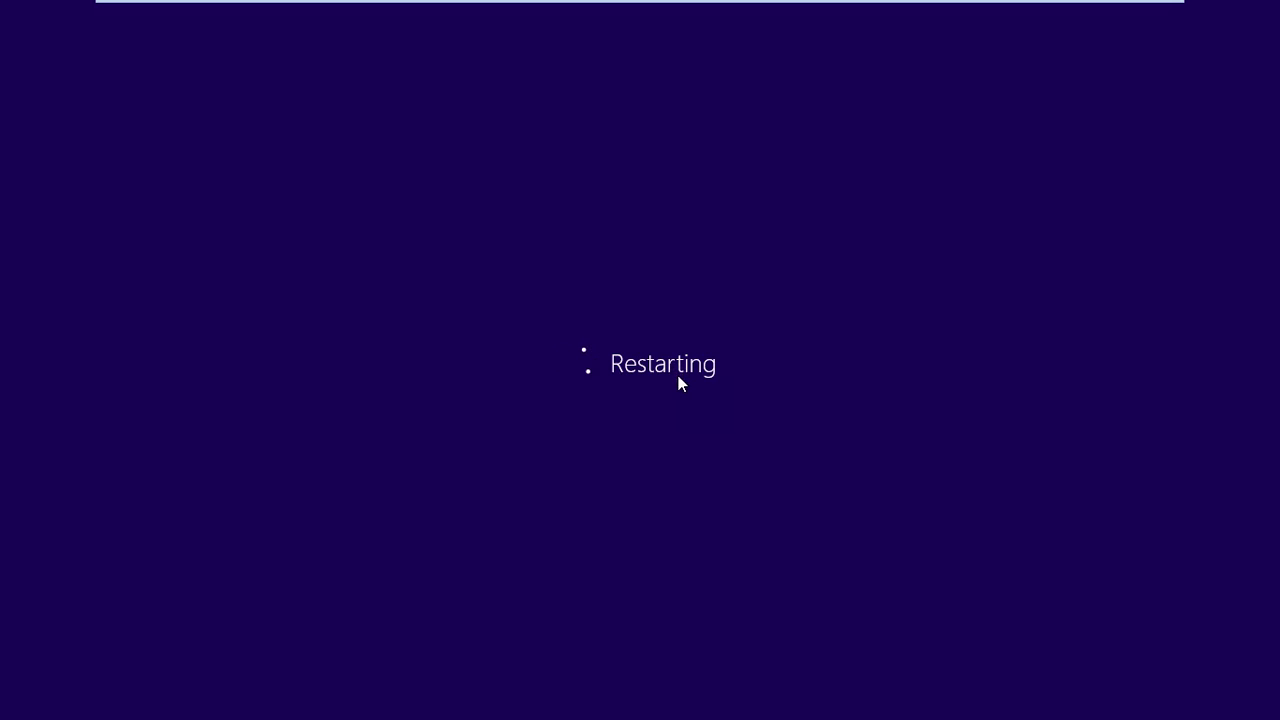
After the reboot, return the VM to full screen and open All Control Panel Items.
{"action": "left_click", "coordinate": [1140, 18]}
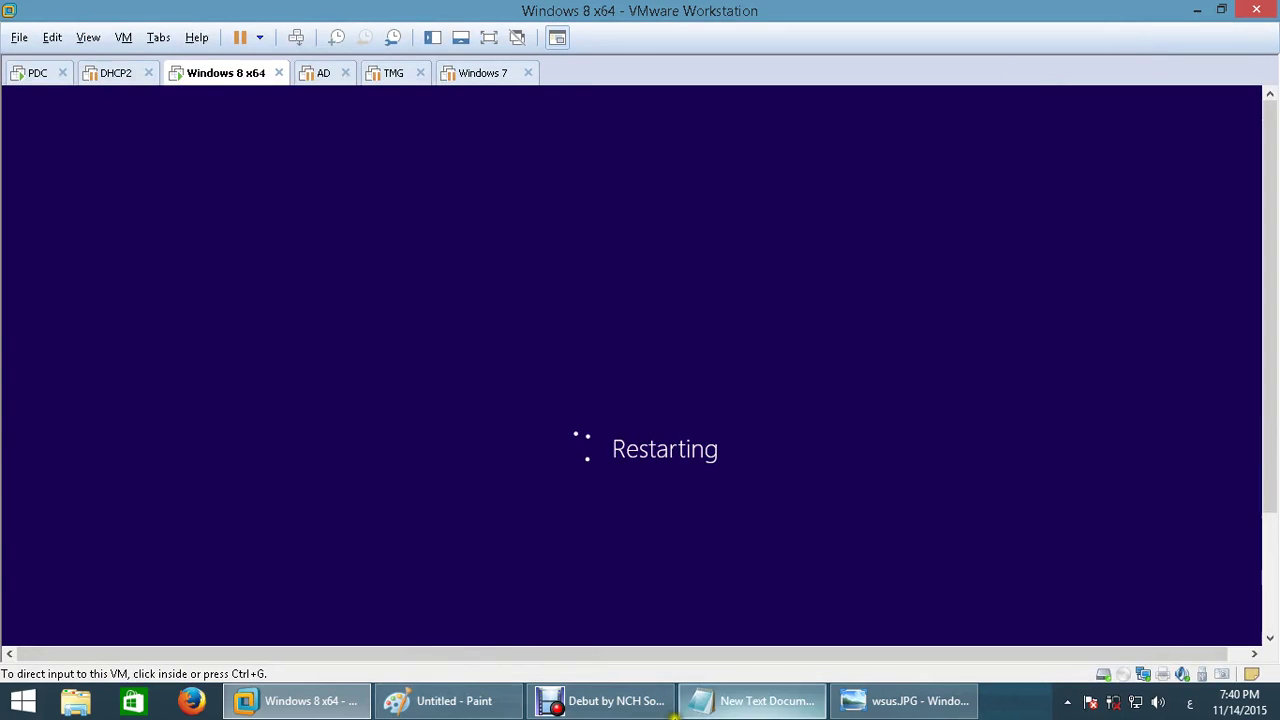
{"action": "left_click", "coordinate": [575, 700]}
{"action": "left_click", "coordinate": [443, 623]}
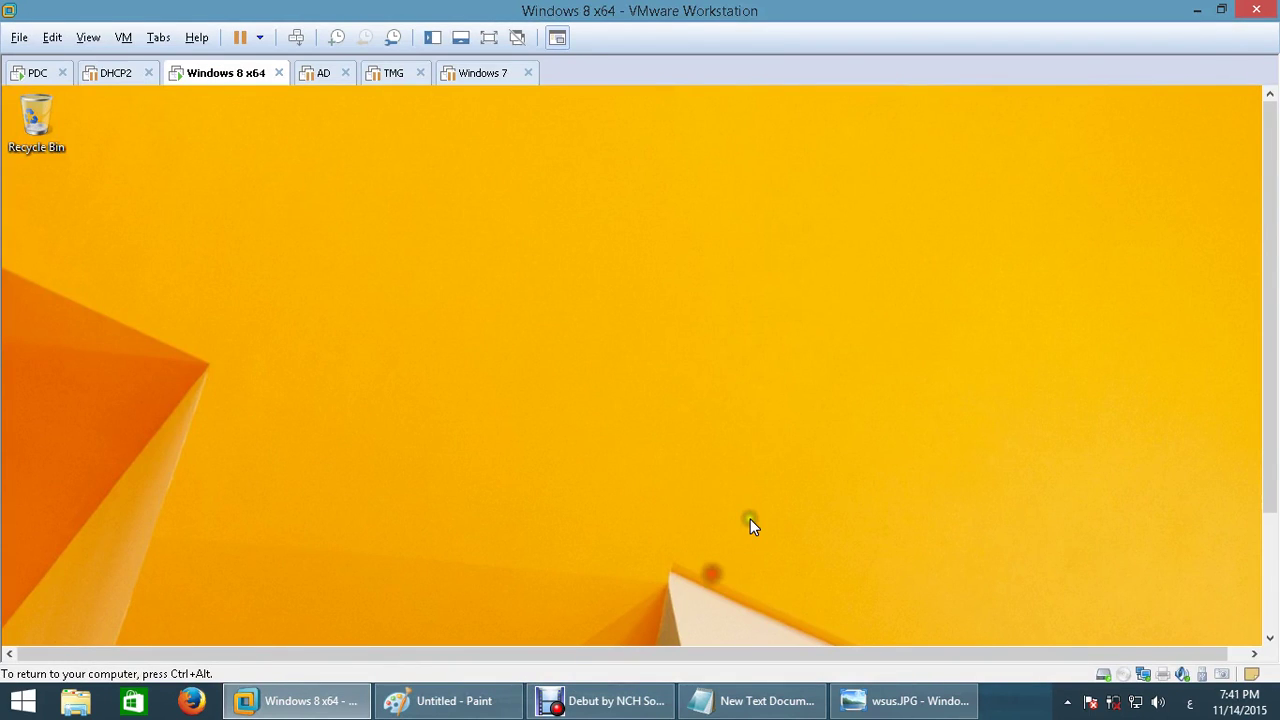
{"action": "key", "text": "ctrl+alt+Return"}
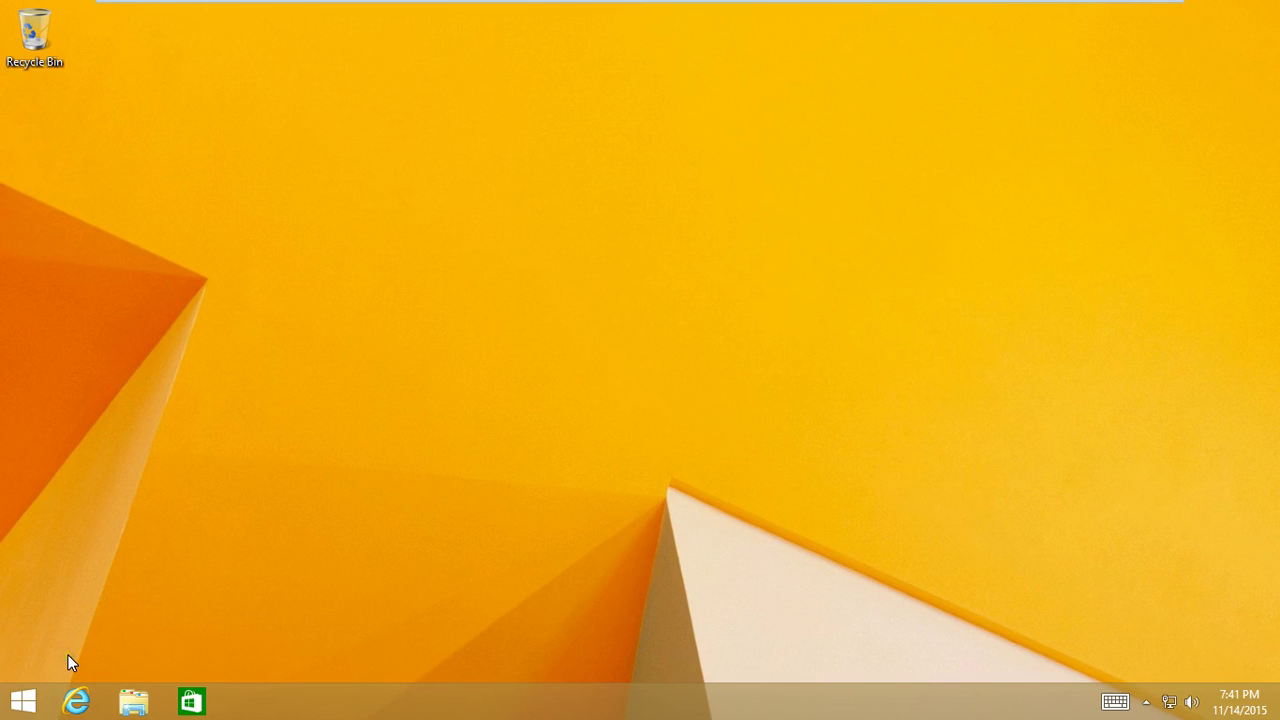
{"action": "right_click", "coordinate": [22, 701]}
{"action": "left_click", "coordinate": [114, 588]}
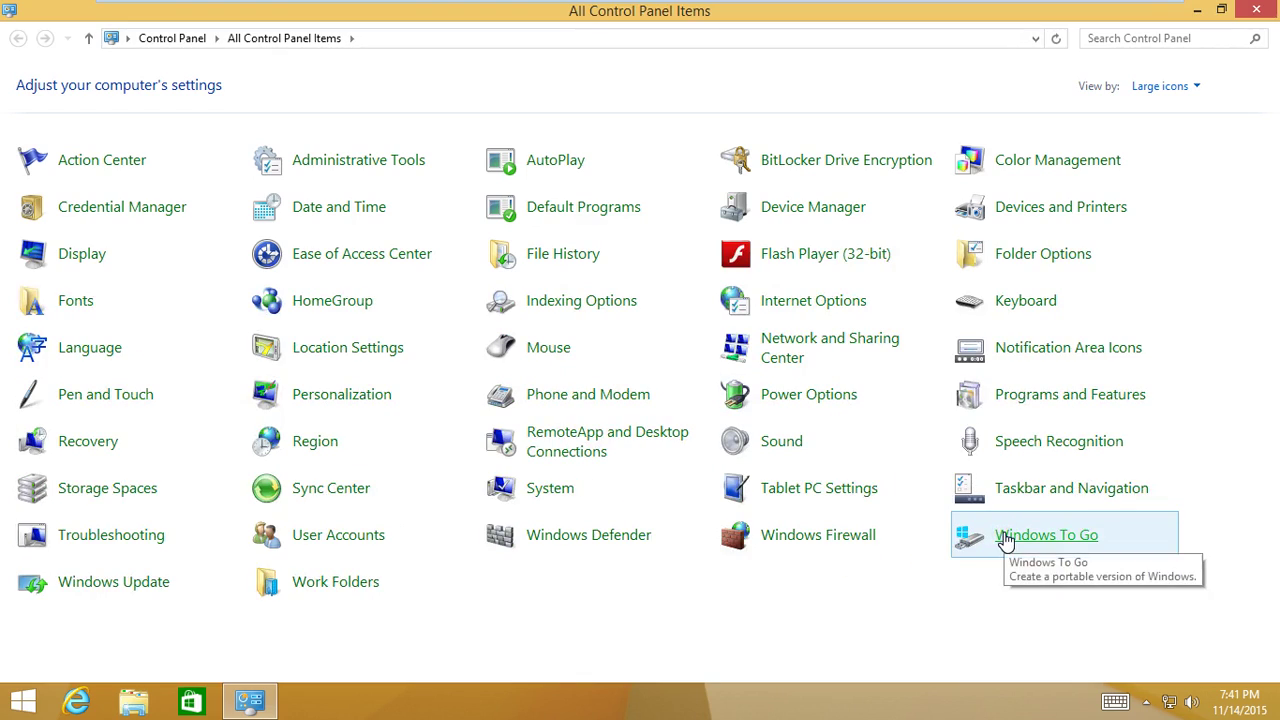
Open Windows Update's Change settings page and confirm the important-updates dropdown is administrator-locked.
{"action": "left_click", "coordinate": [1003, 547]}
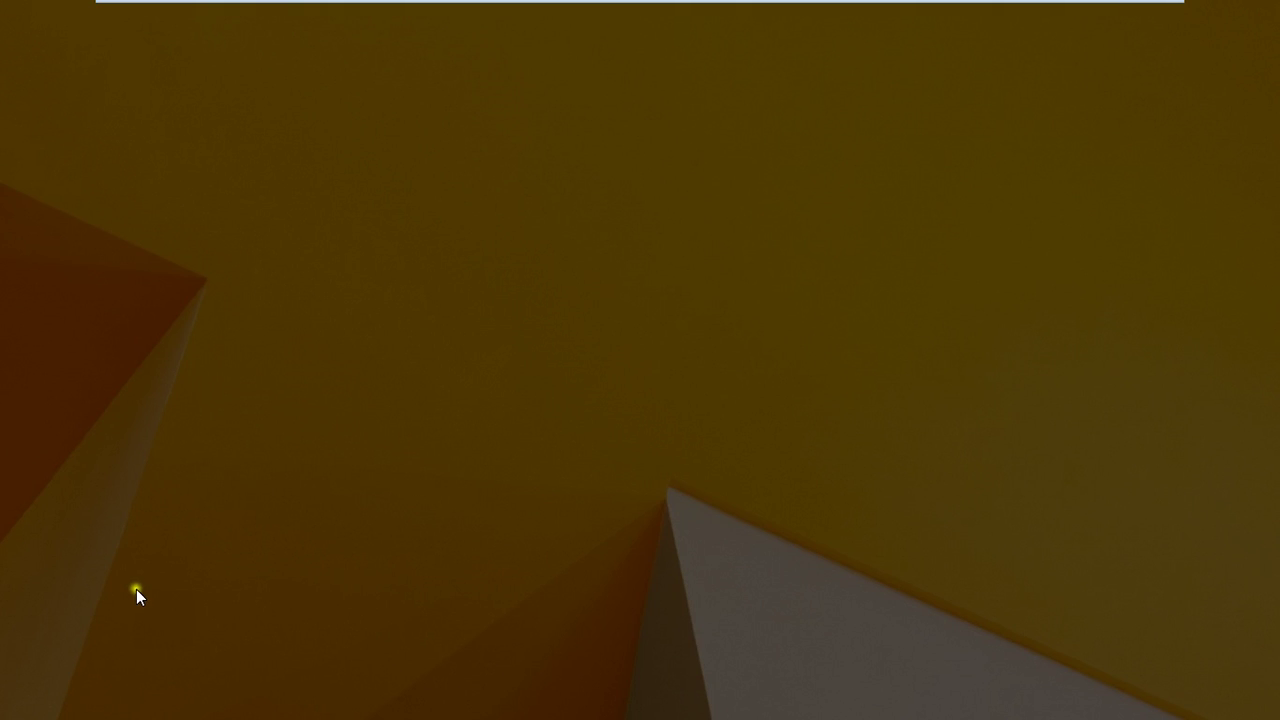
{"action": "left_click", "coordinate": [816, 520]}
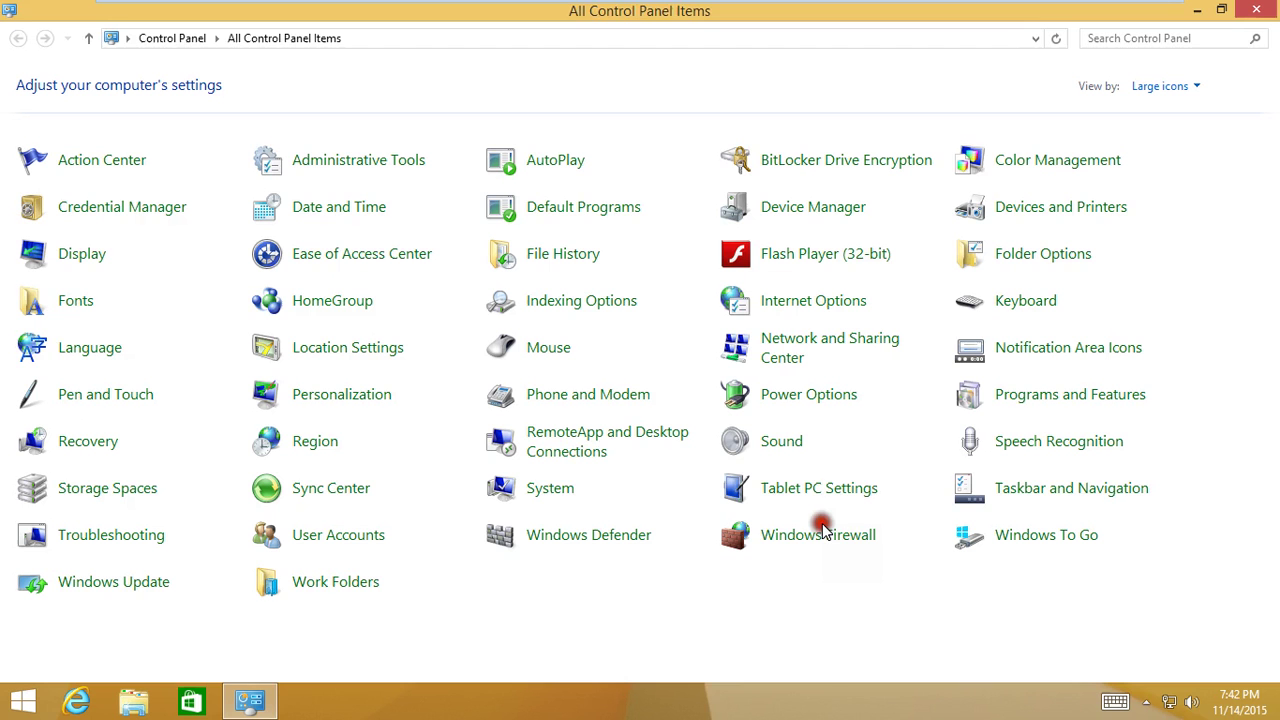
{"action": "left_click", "coordinate": [142, 590]}
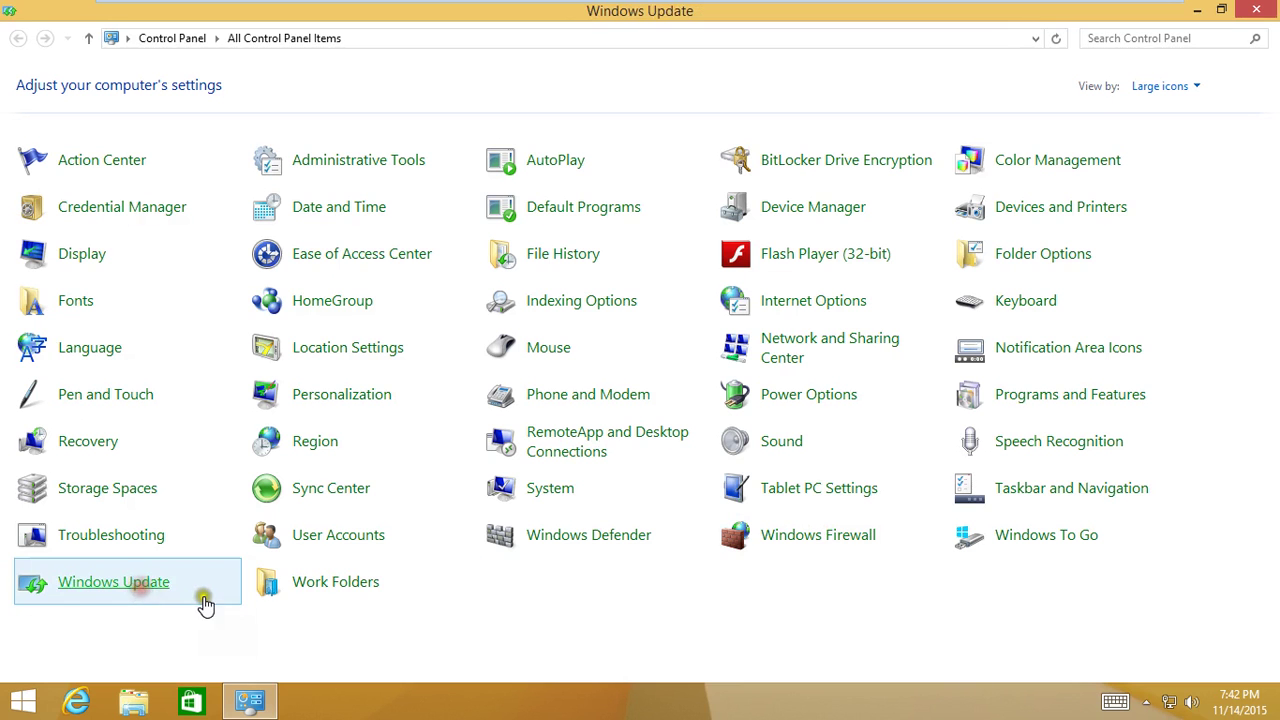
{"action": "left_click", "coordinate": [55, 132]}
{"action": "left_click", "coordinate": [586, 226]}
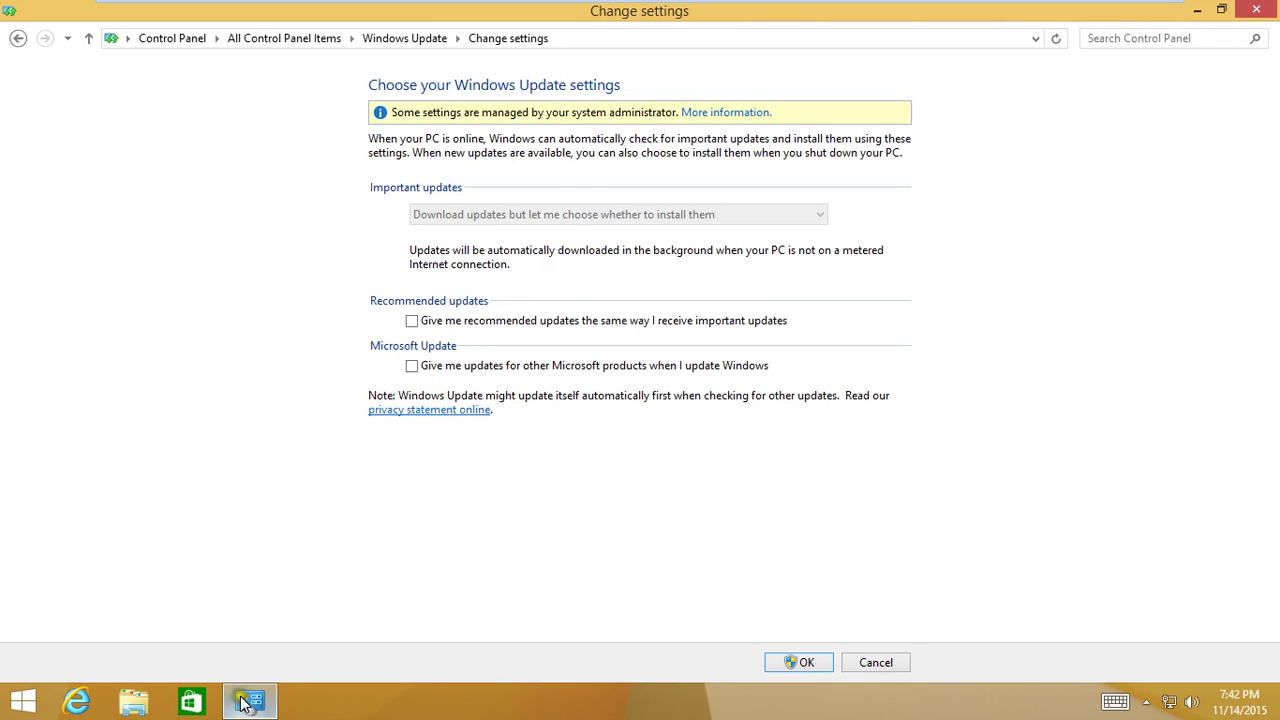
{"action": "mouse_move", "coordinate": [960, 4]}
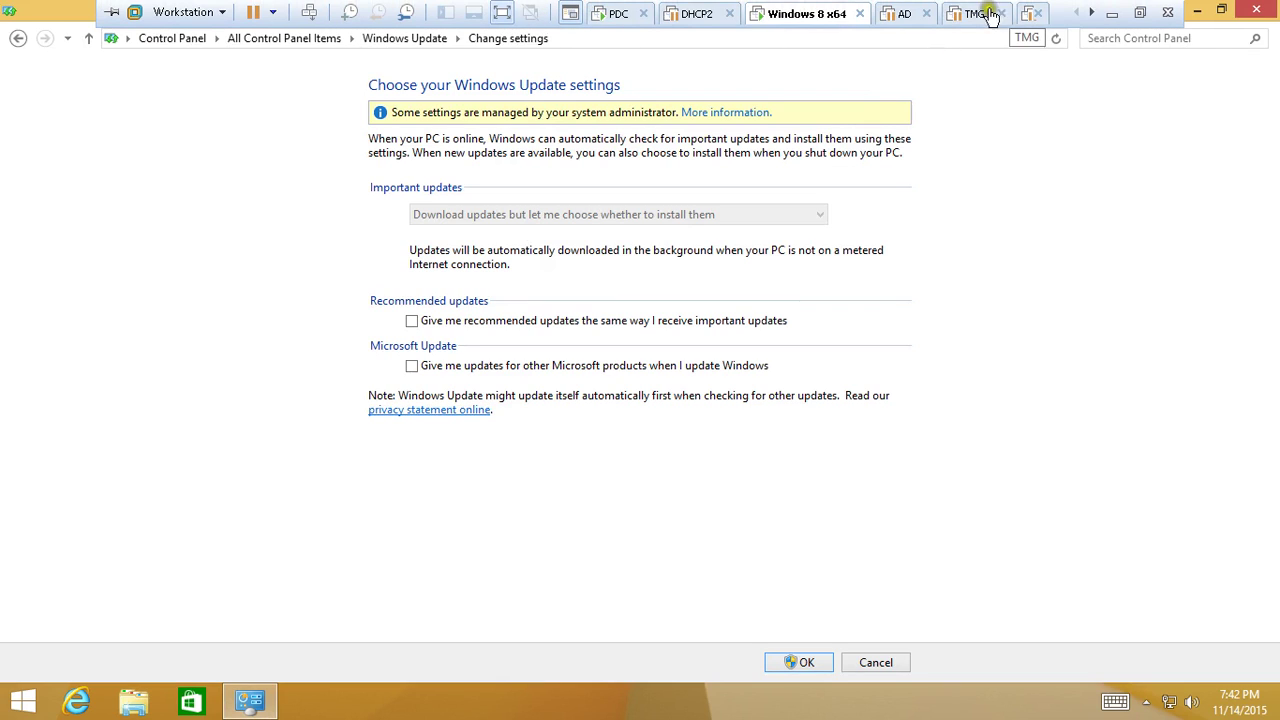
{"action": "left_click", "coordinate": [618, 18]}
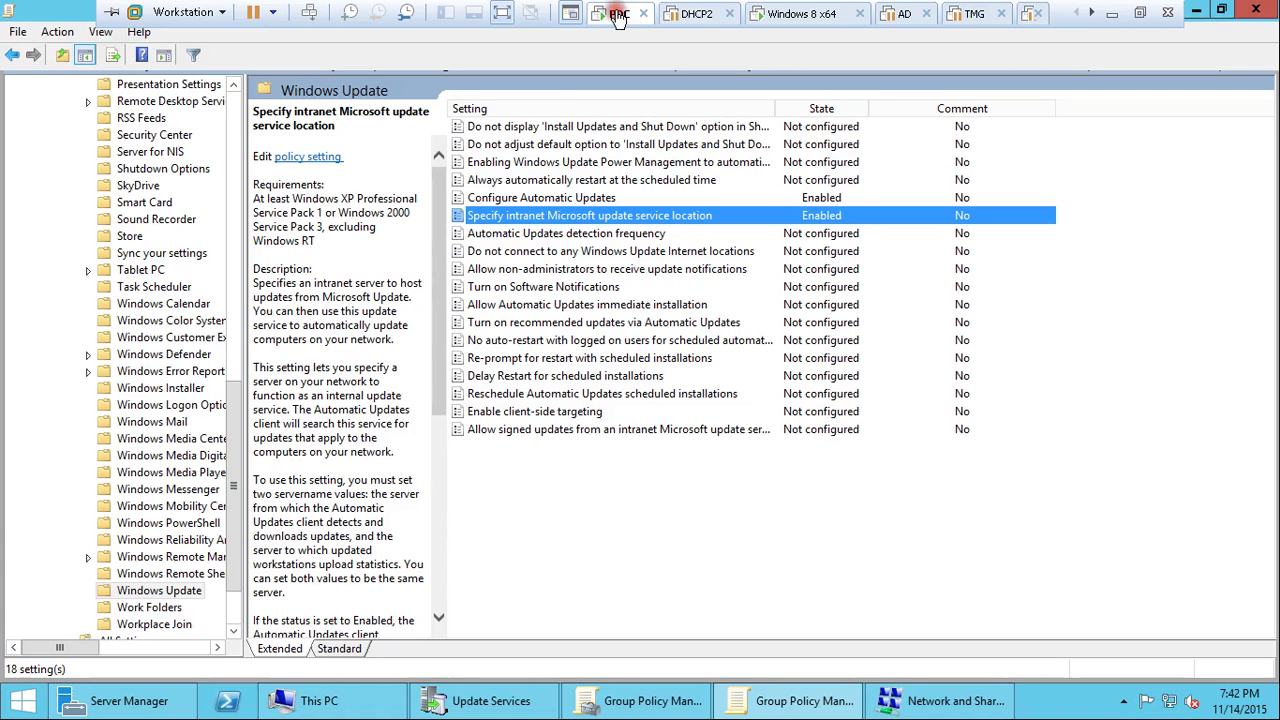
Check Update Services' Synchronizations list (one canceled, one succeeded), then return to the Windows 8 client.
{"action": "left_click", "coordinate": [515, 703]}
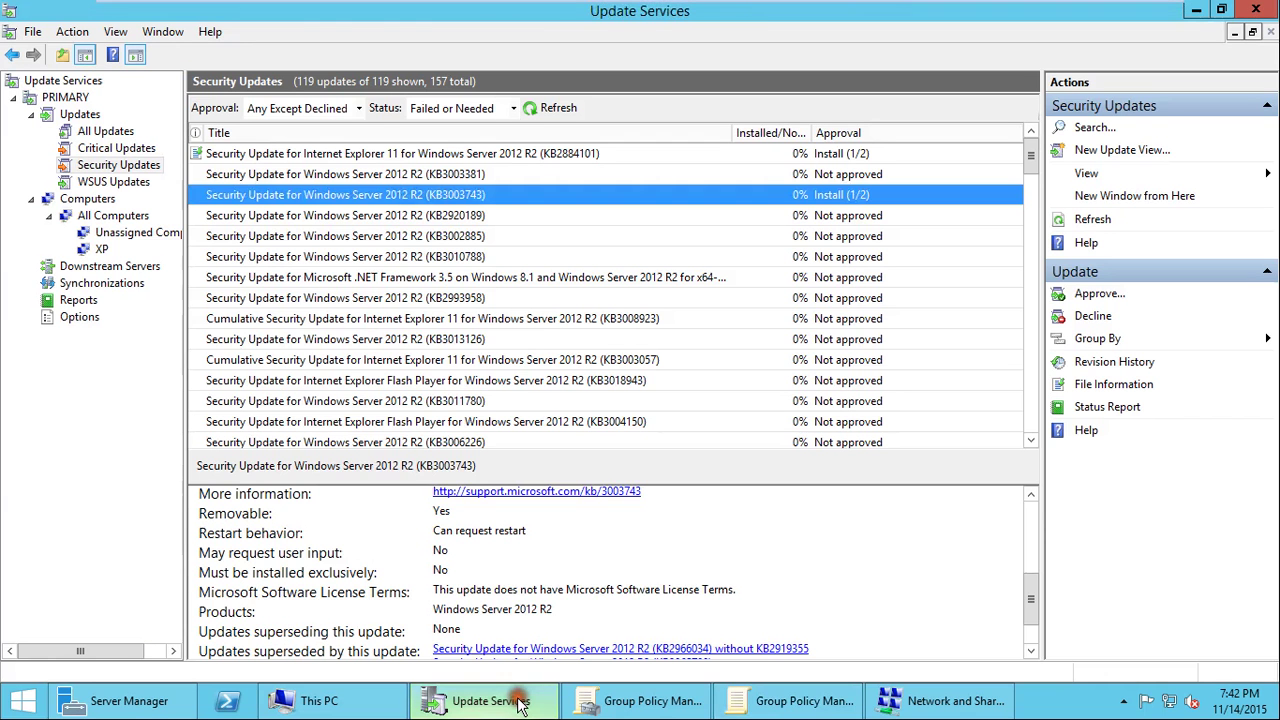
{"action": "left_click", "coordinate": [117, 268]}
{"action": "left_click", "coordinate": [113, 285]}
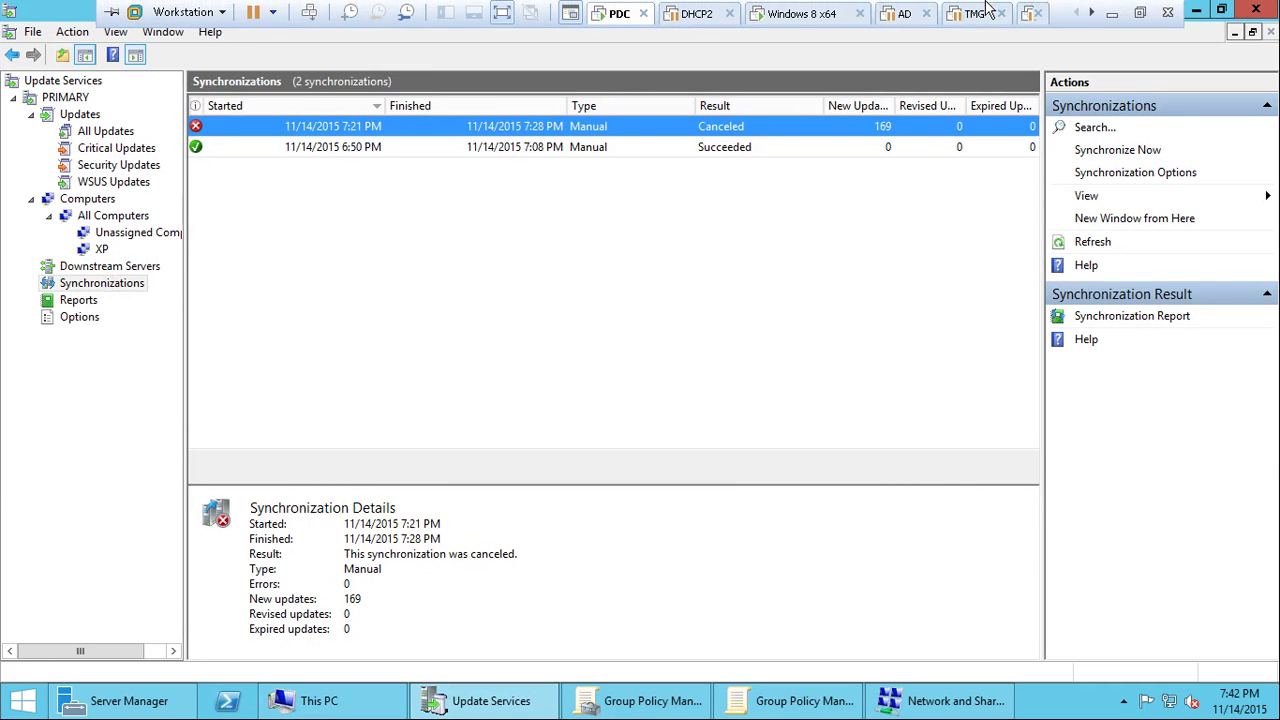
{"action": "left_click", "coordinate": [774, 16]}
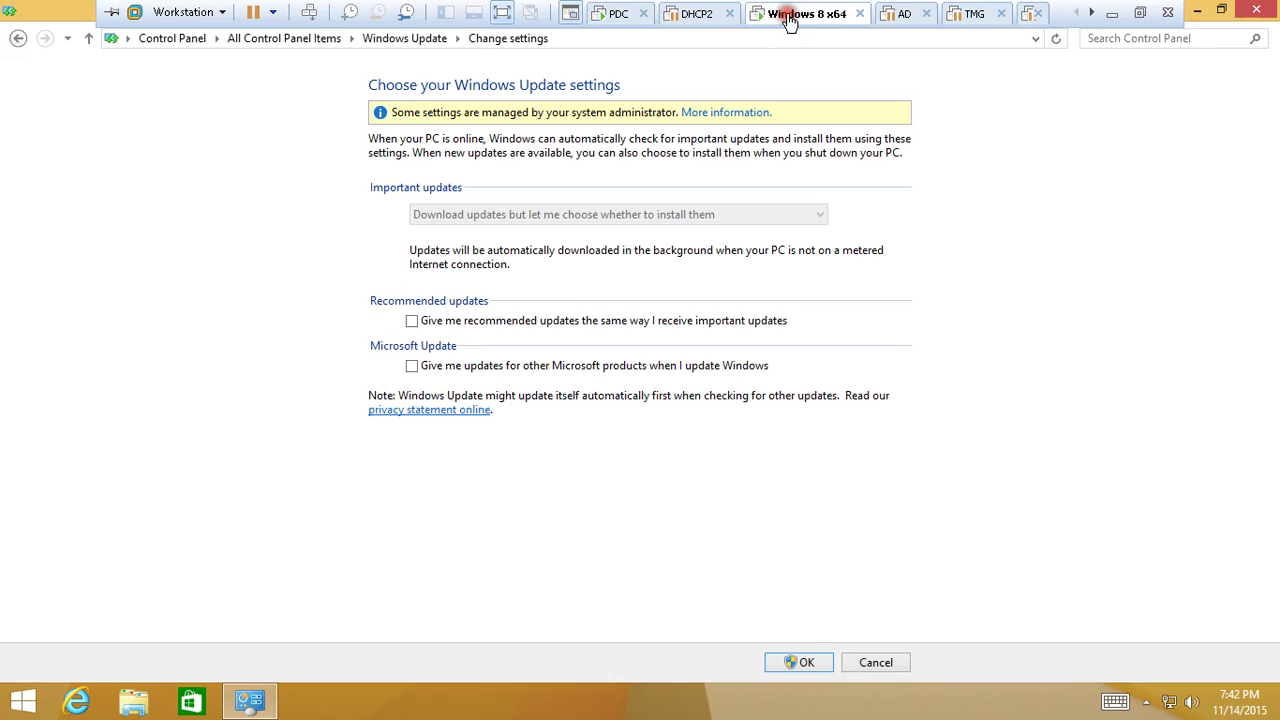
Confirm the greyed-out Important updates dropdown can't be changed, then return to the PDC server.
{"action": "left_click", "coordinate": [582, 215]}
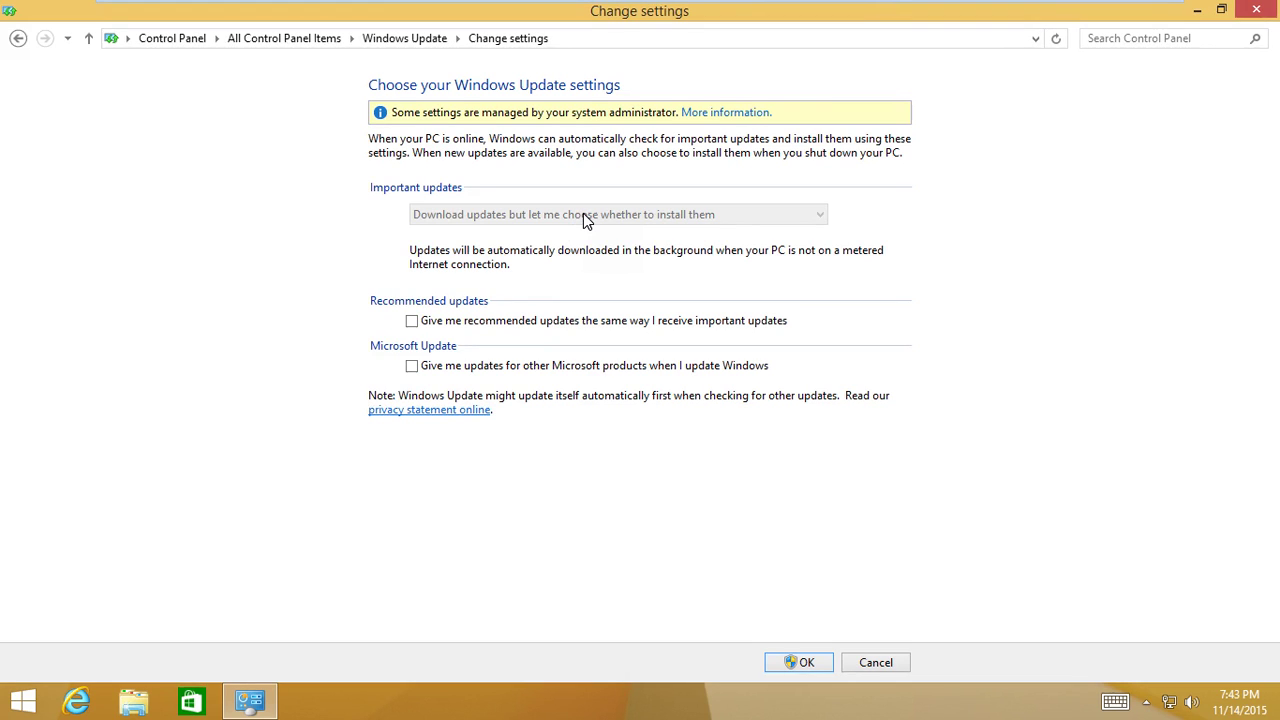
{"action": "mouse_move", "coordinate": [650, 5]}
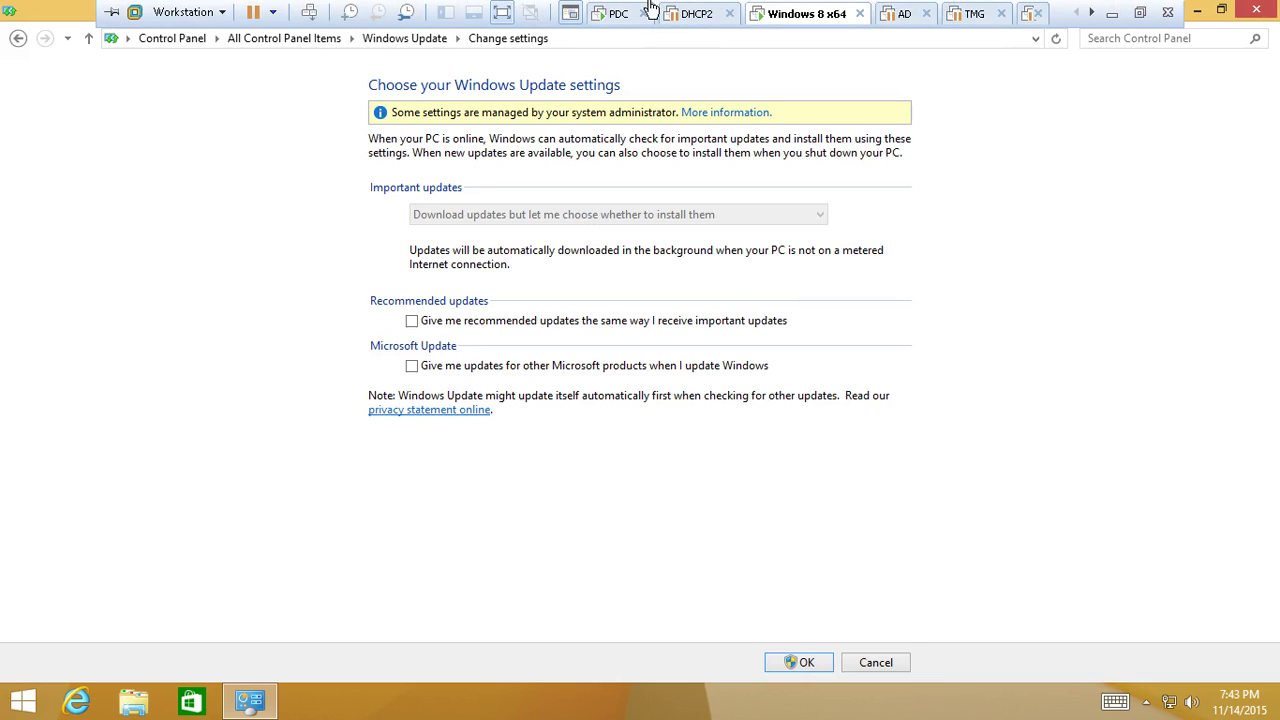
{"action": "left_click", "coordinate": [729, 214]}
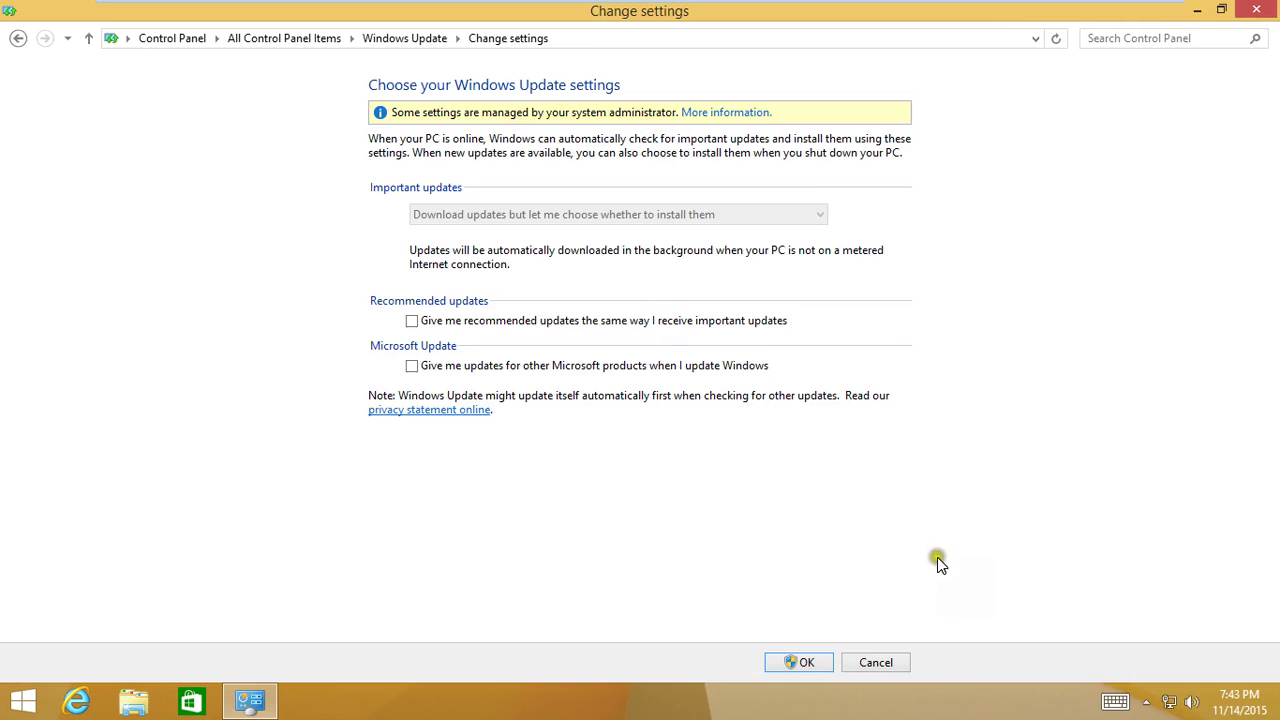
{"action": "mouse_move", "coordinate": [740, 6]}
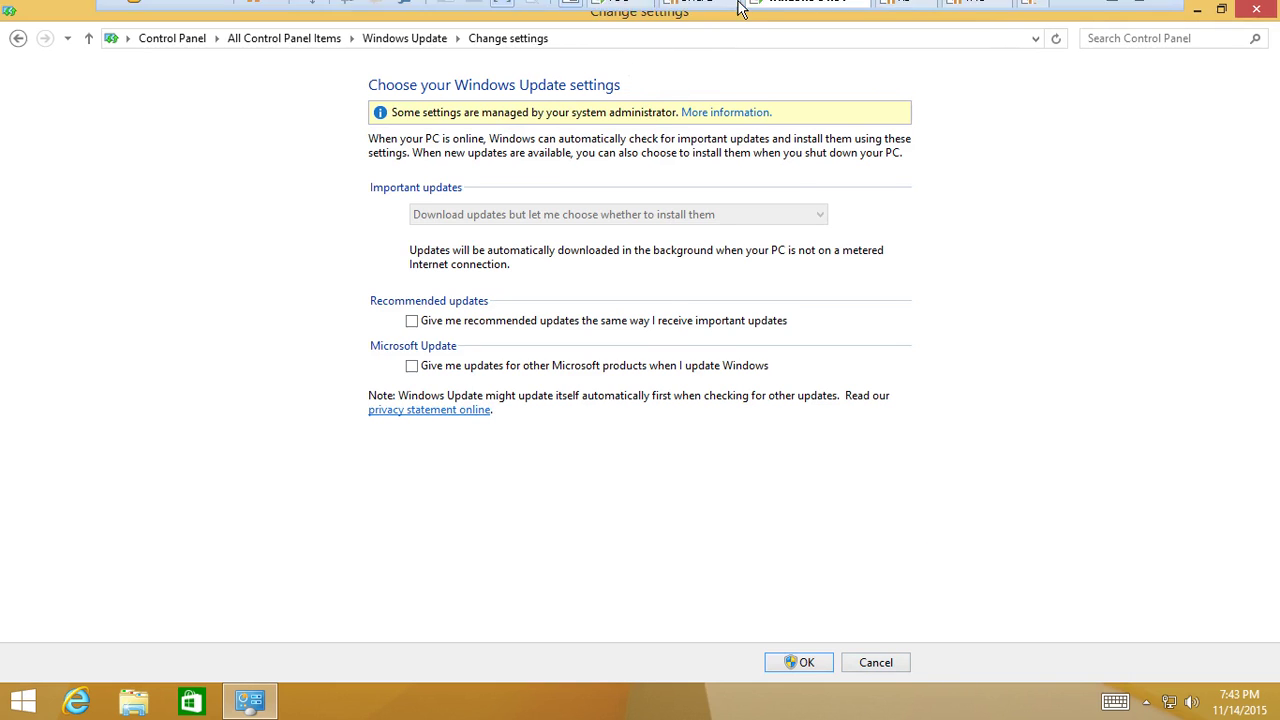
{"action": "left_click", "coordinate": [614, 16]}
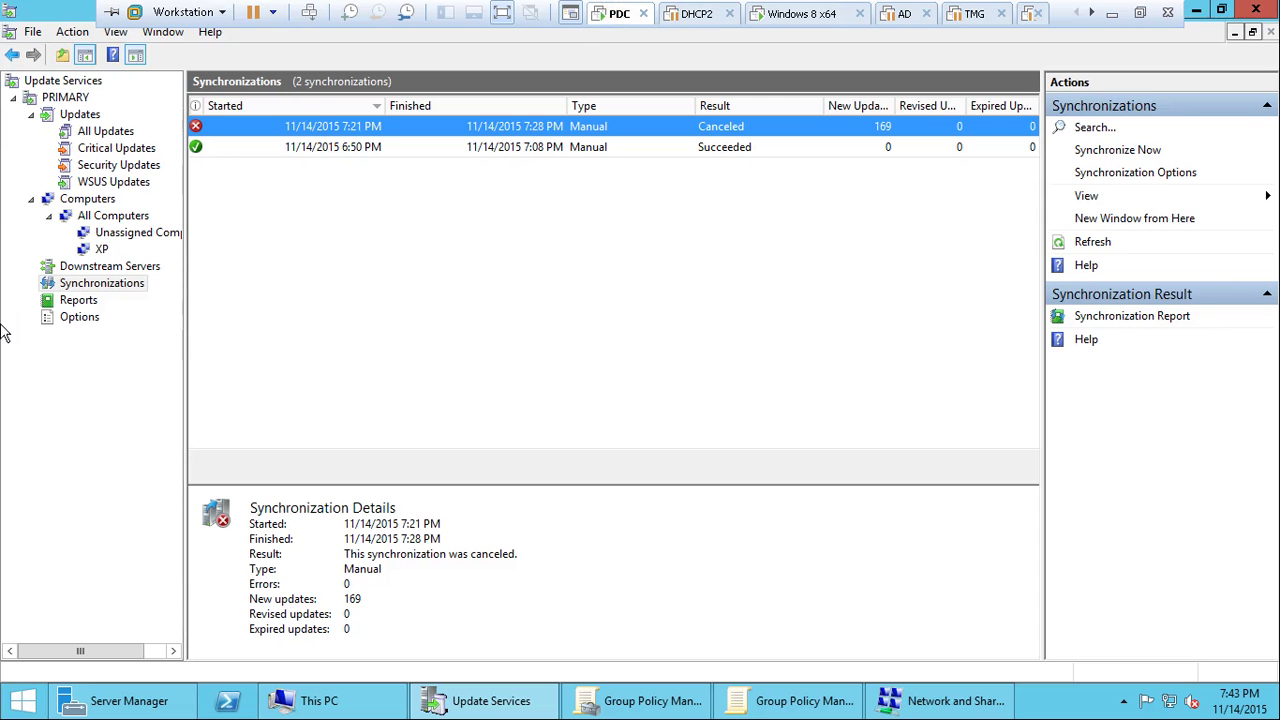
Try the Synchronization Results report, dismiss the Report Viewer 2008 error, and open server Options.
{"action": "left_click", "coordinate": [72, 303]}
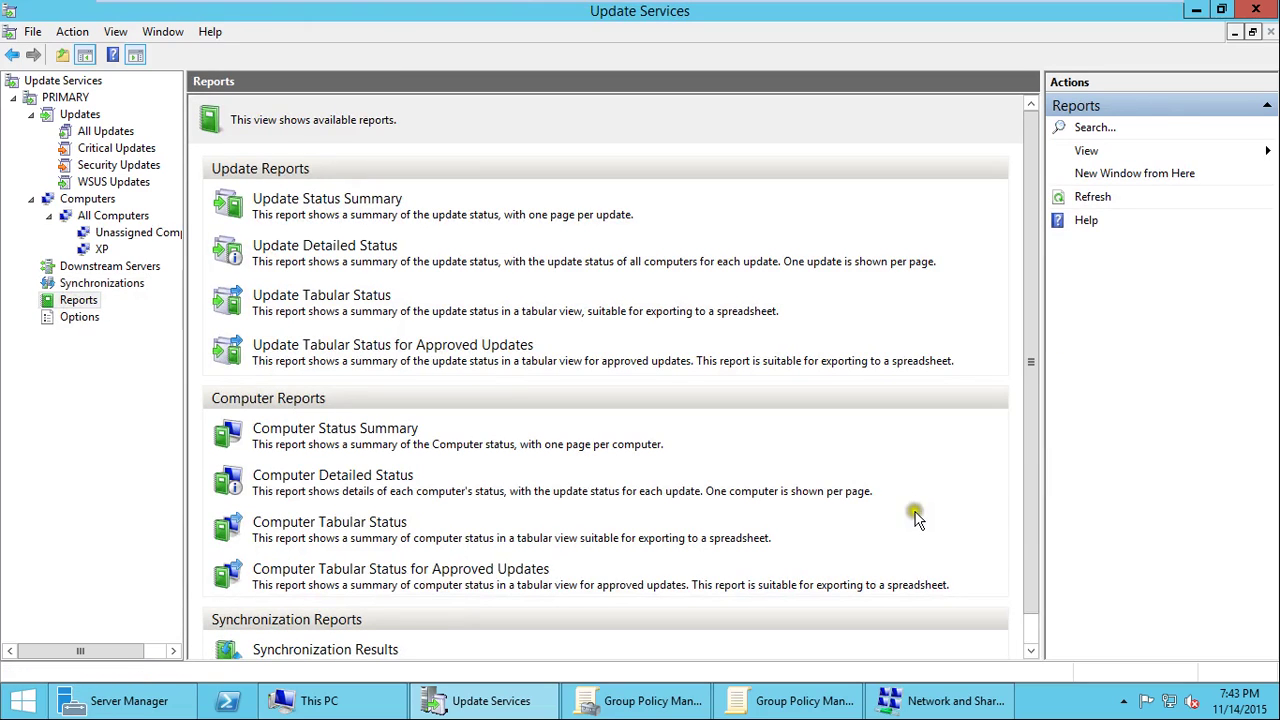
{"action": "left_click", "coordinate": [1036, 428]}
{"action": "left_click_drag", "start_coordinate": [1036, 428], "coordinate": [1036, 462]}
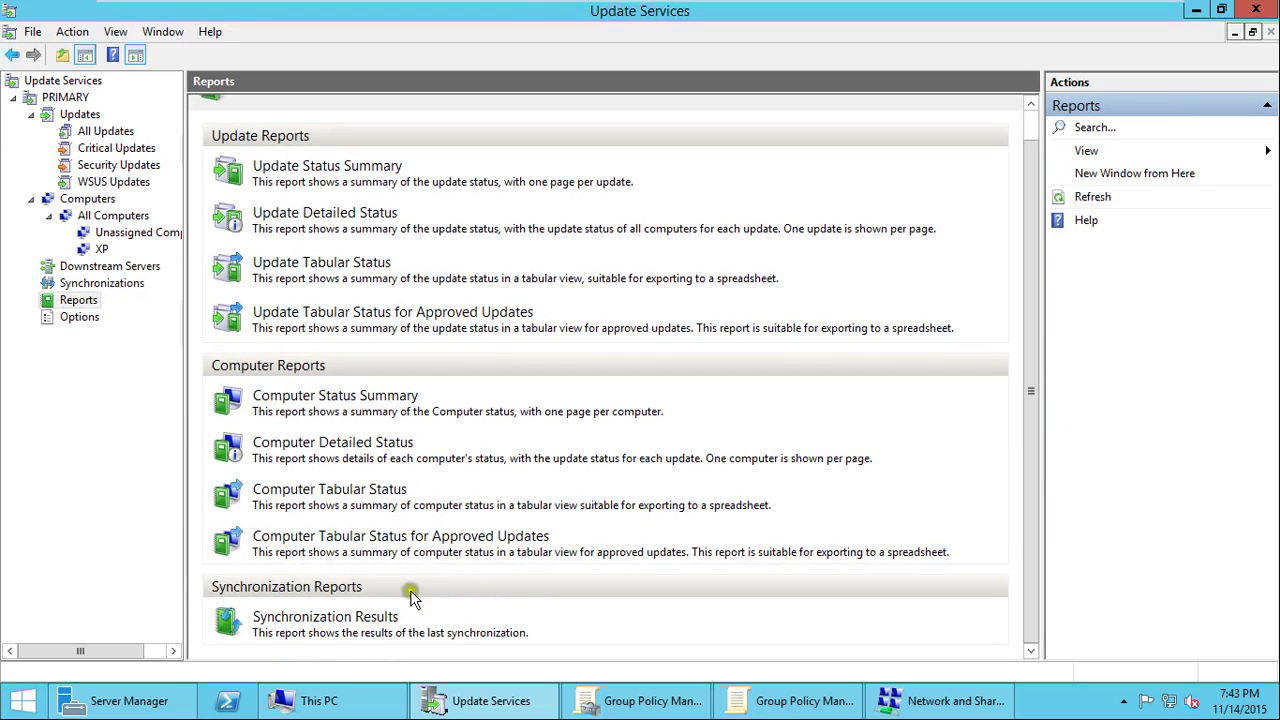
{"action": "left_click", "coordinate": [358, 622]}
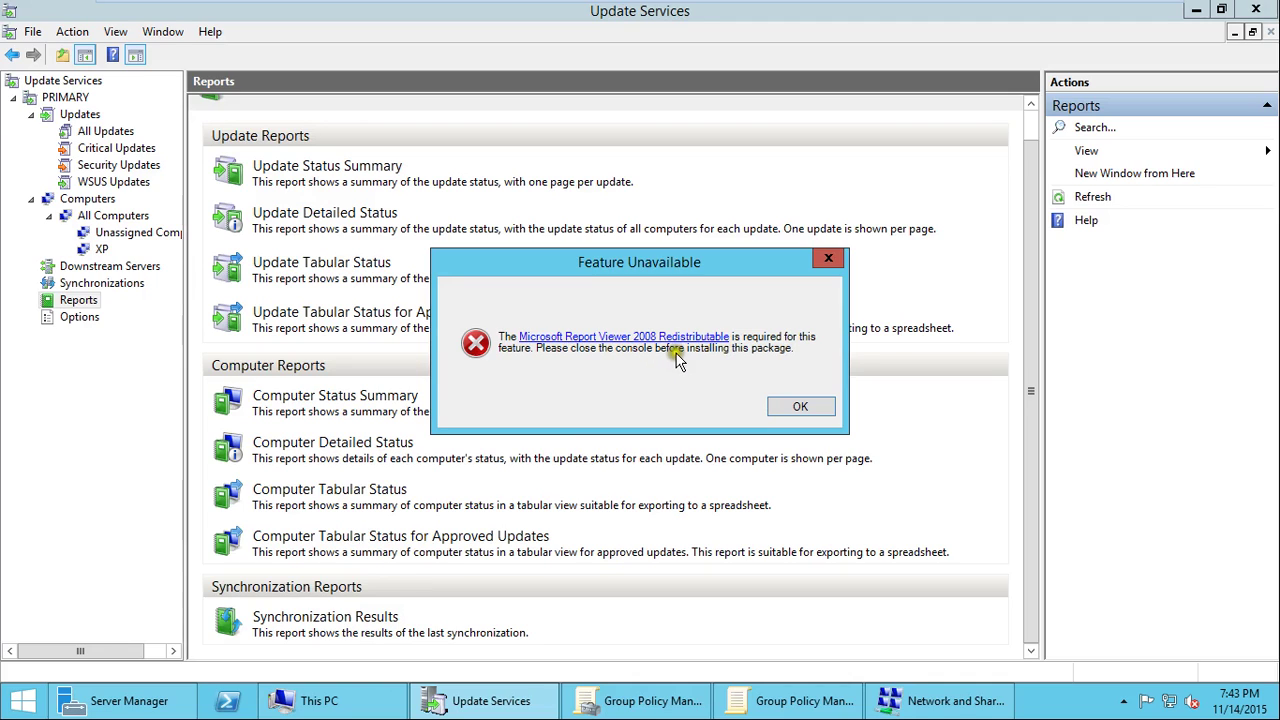
{"action": "left_click", "coordinate": [804, 406]}
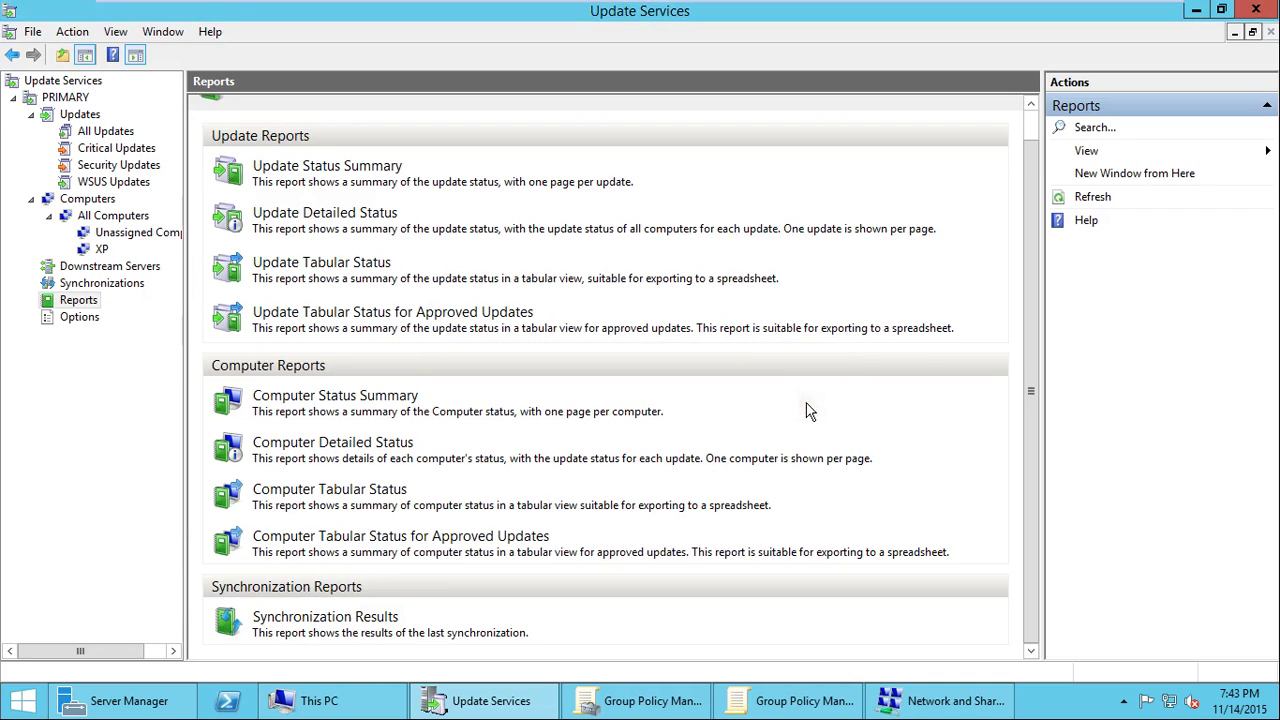
{"action": "left_click", "coordinate": [88, 317]}
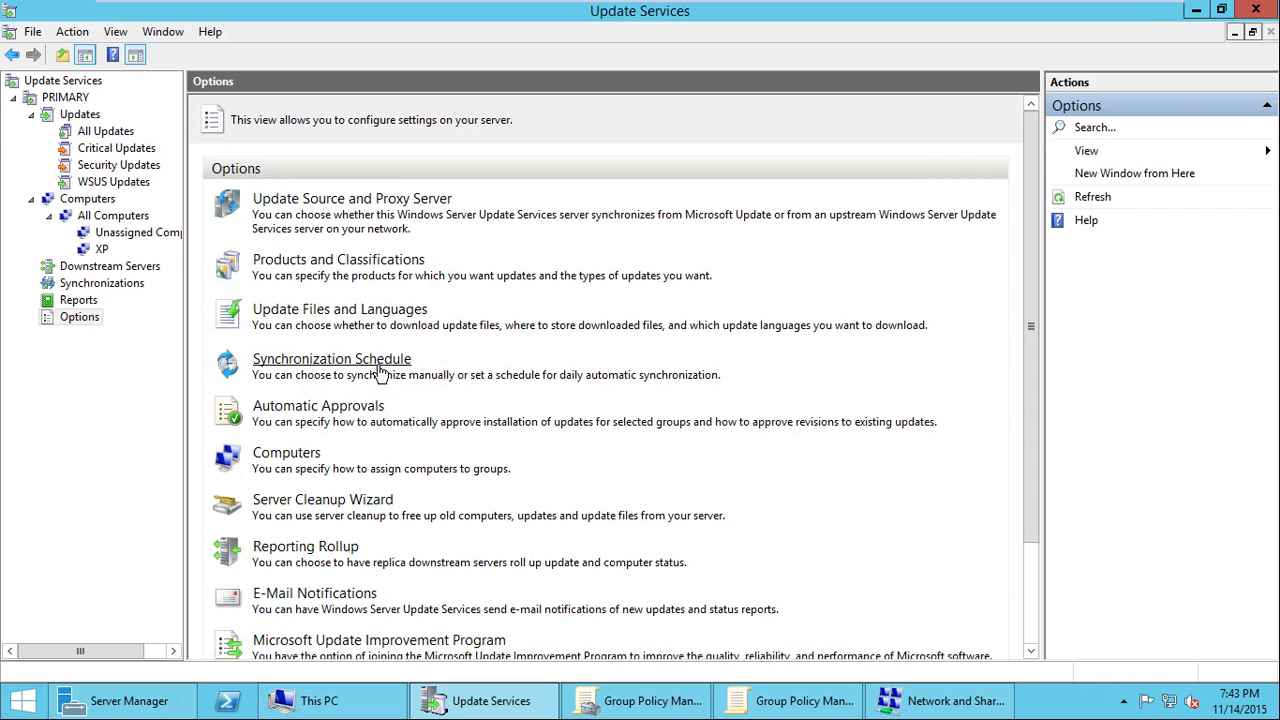
{"action": "left_click", "coordinate": [317, 209]}
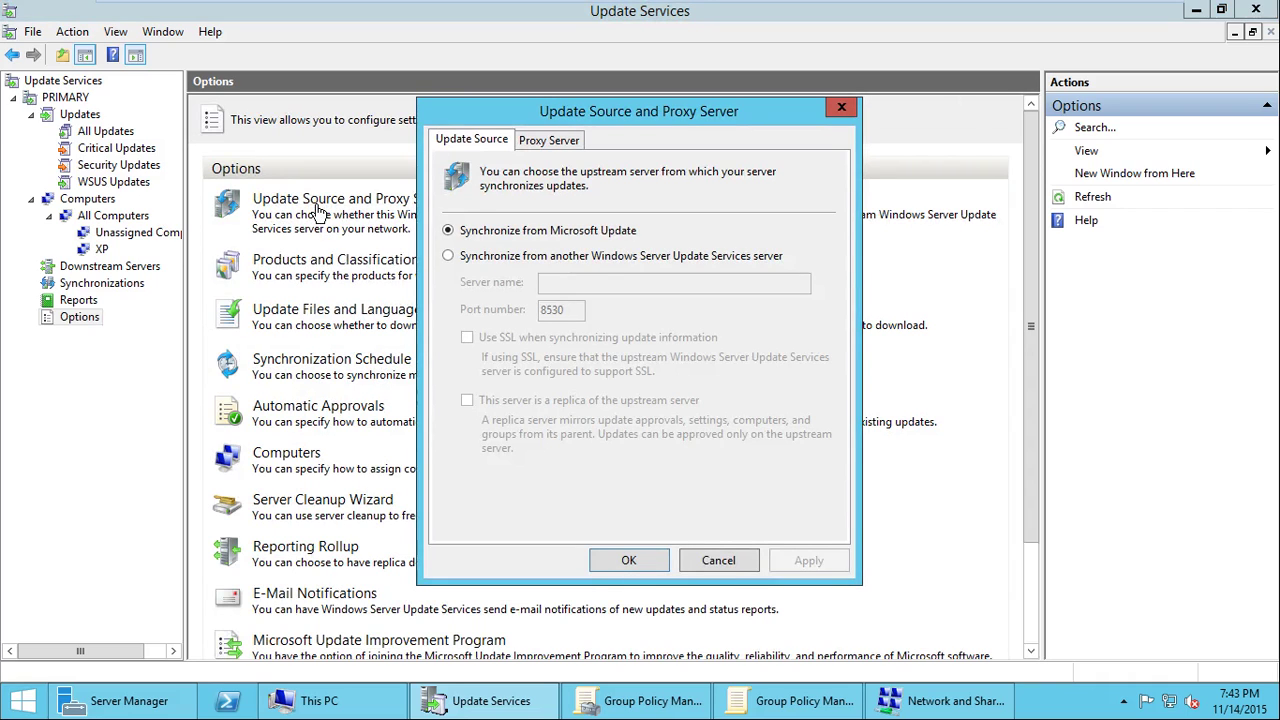
{"action": "left_click", "coordinate": [550, 142]}
{"action": "left_click", "coordinate": [720, 559]}
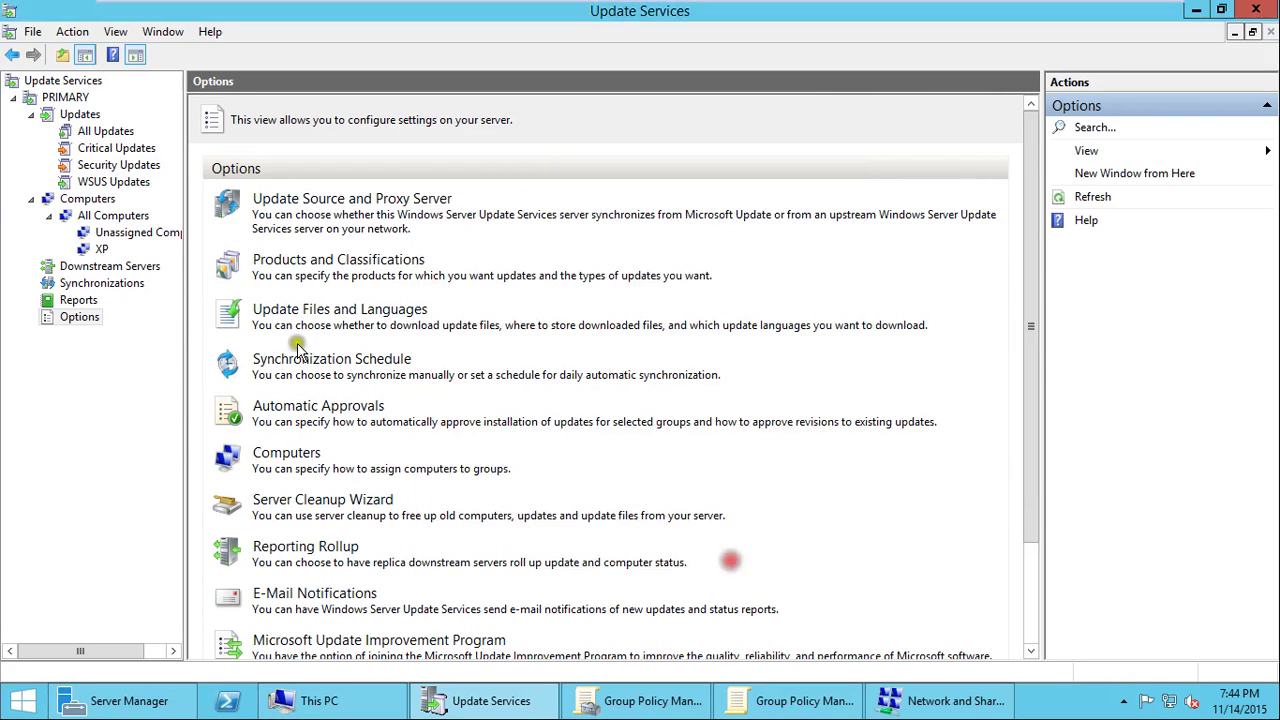
{"action": "left_click", "coordinate": [323, 263]}
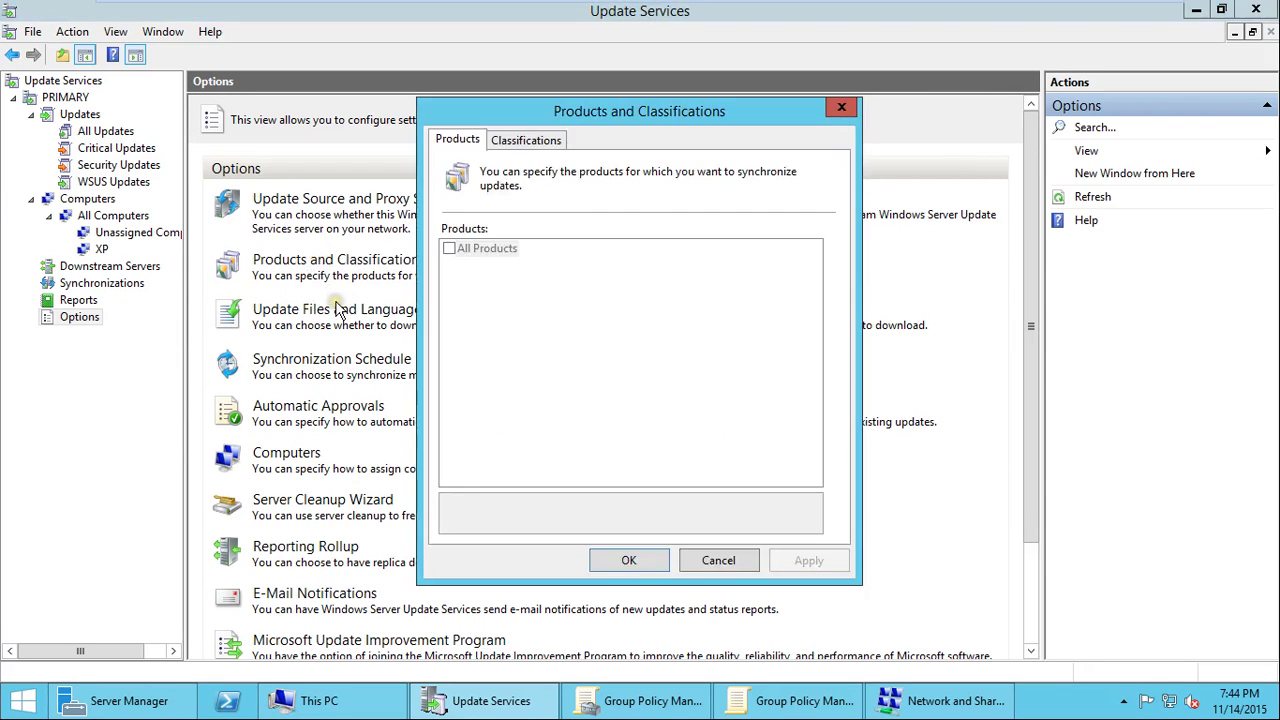
{"action": "left_click", "coordinate": [537, 140]}
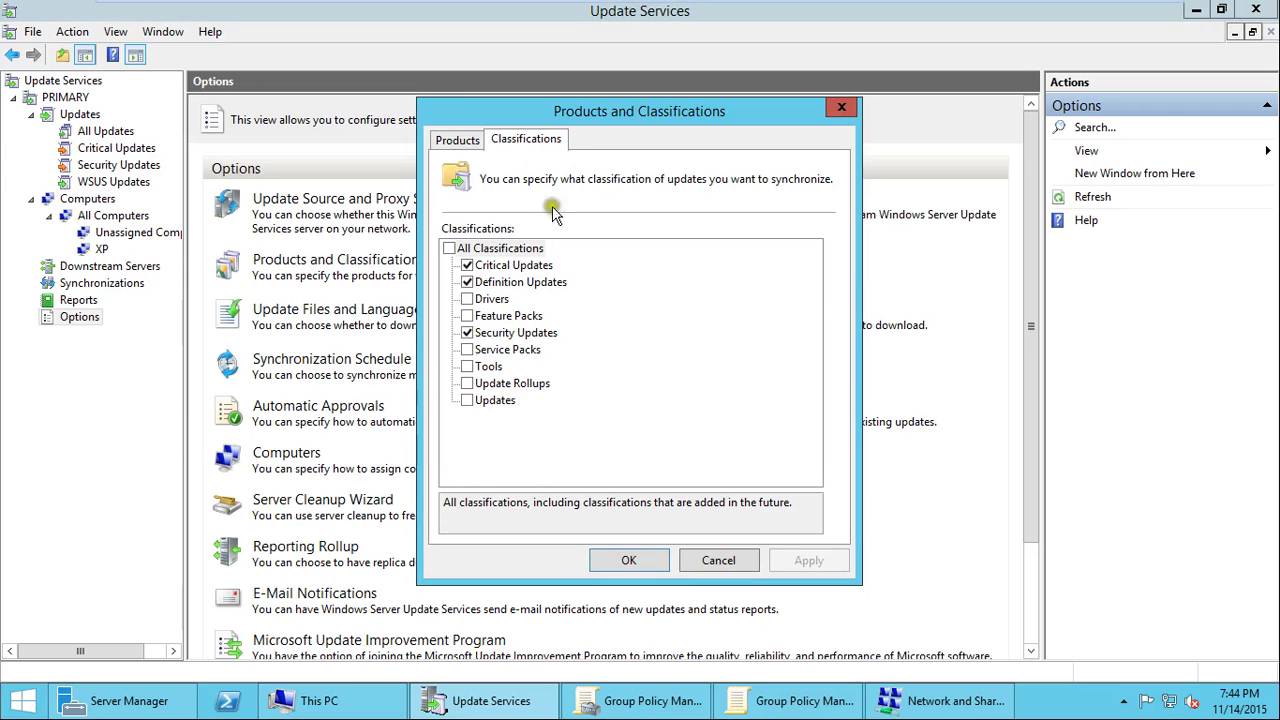
{"action": "left_click", "coordinate": [735, 560]}
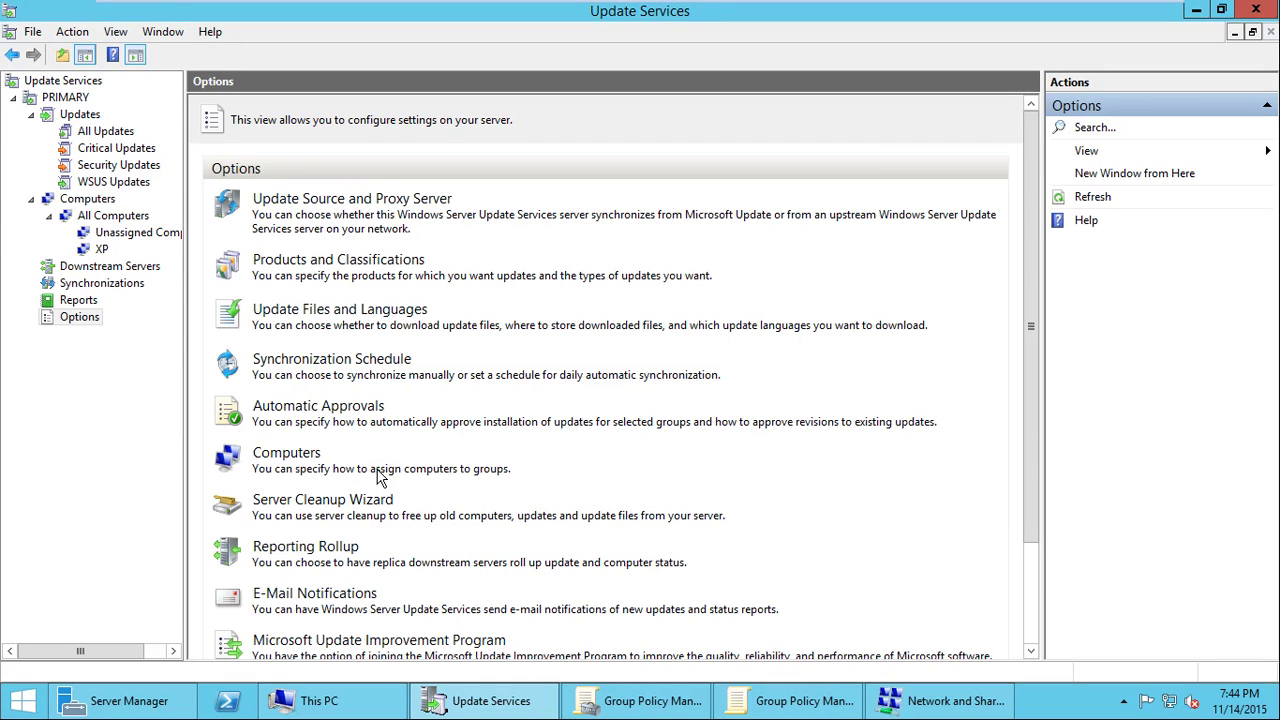
{"action": "left_click", "coordinate": [349, 368]}
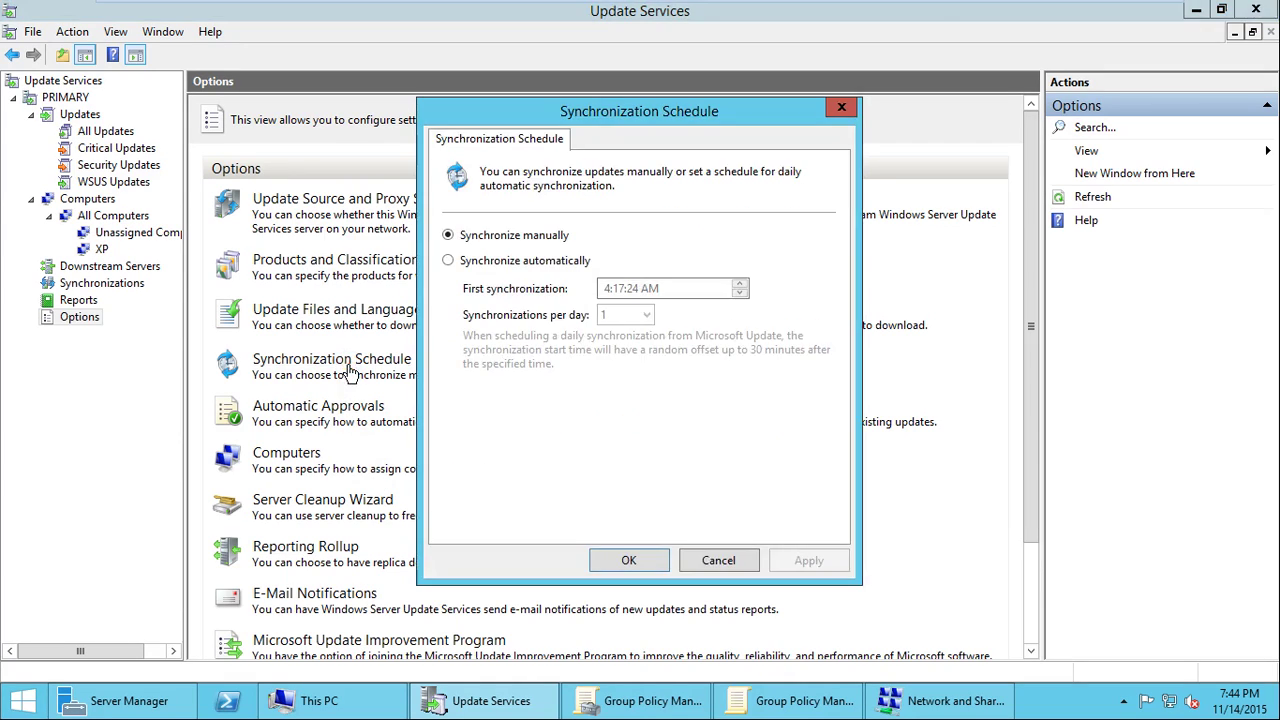
{"action": "left_click", "coordinate": [688, 561]}
{"action": "left_click", "coordinate": [308, 455]}
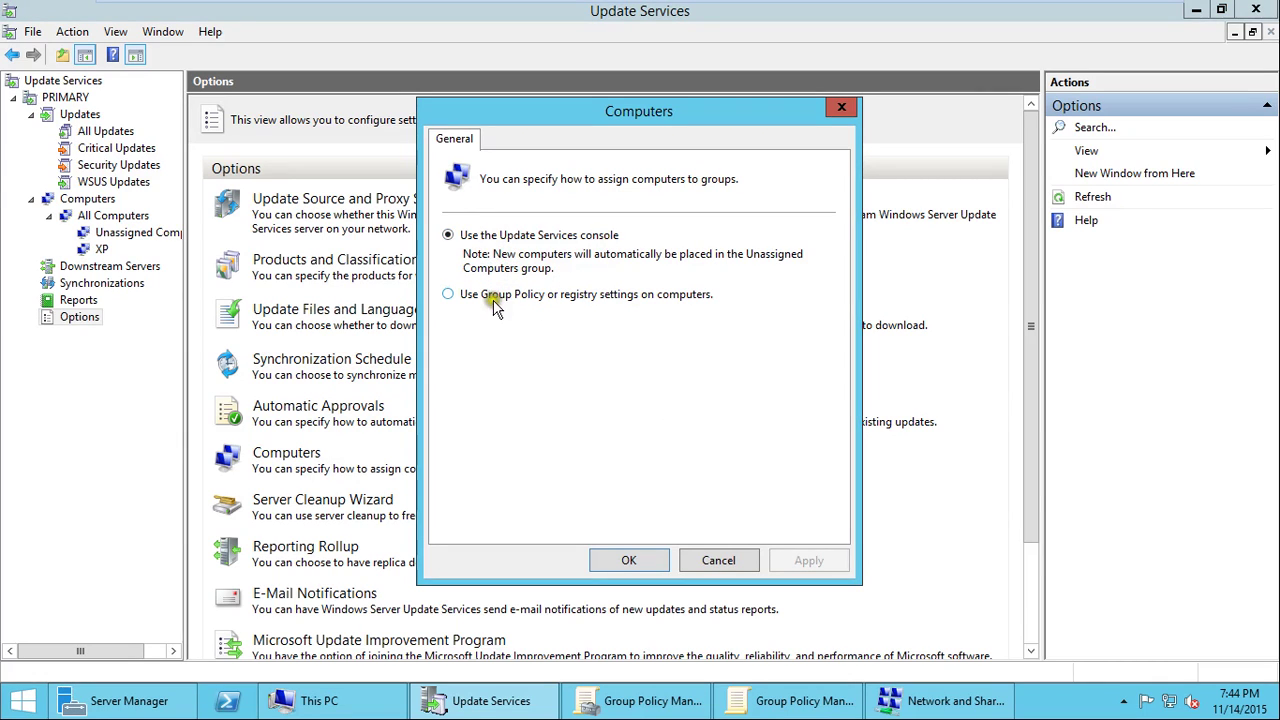
{"action": "left_click", "coordinate": [730, 562]}
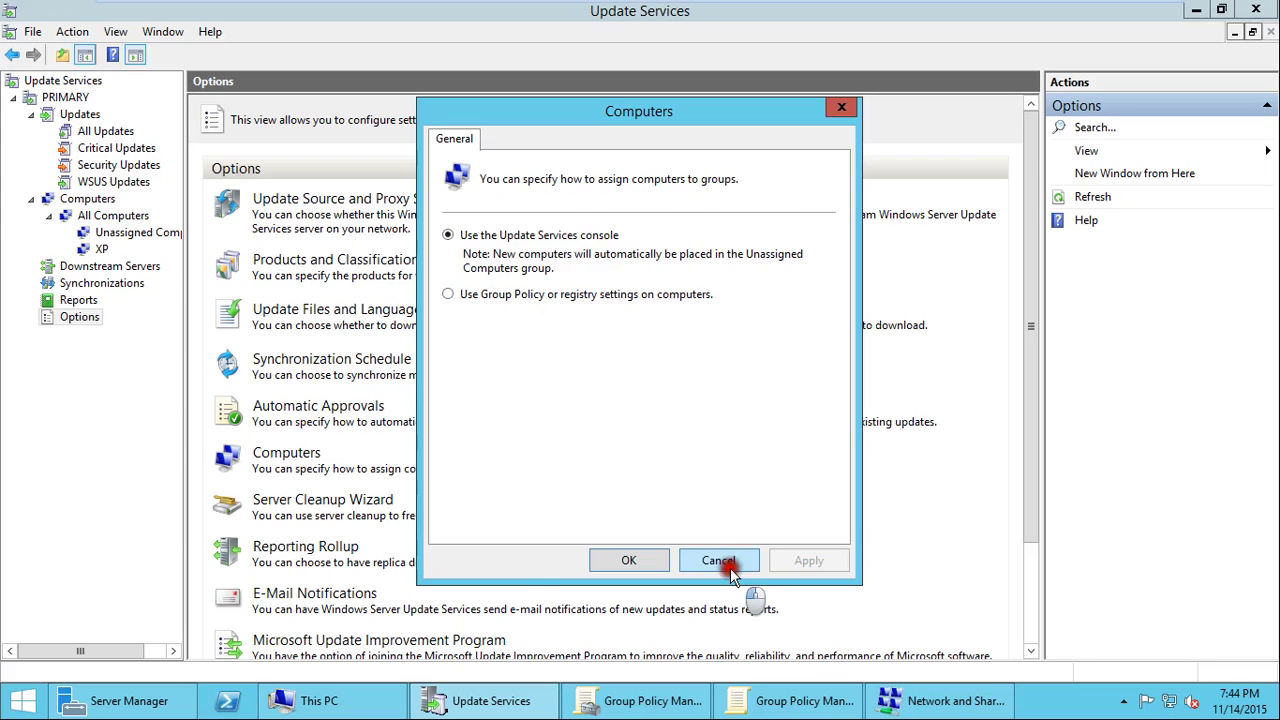
{"action": "left_click_drag", "start_coordinate": [1020, 606], "coordinate": [1021, 616]}
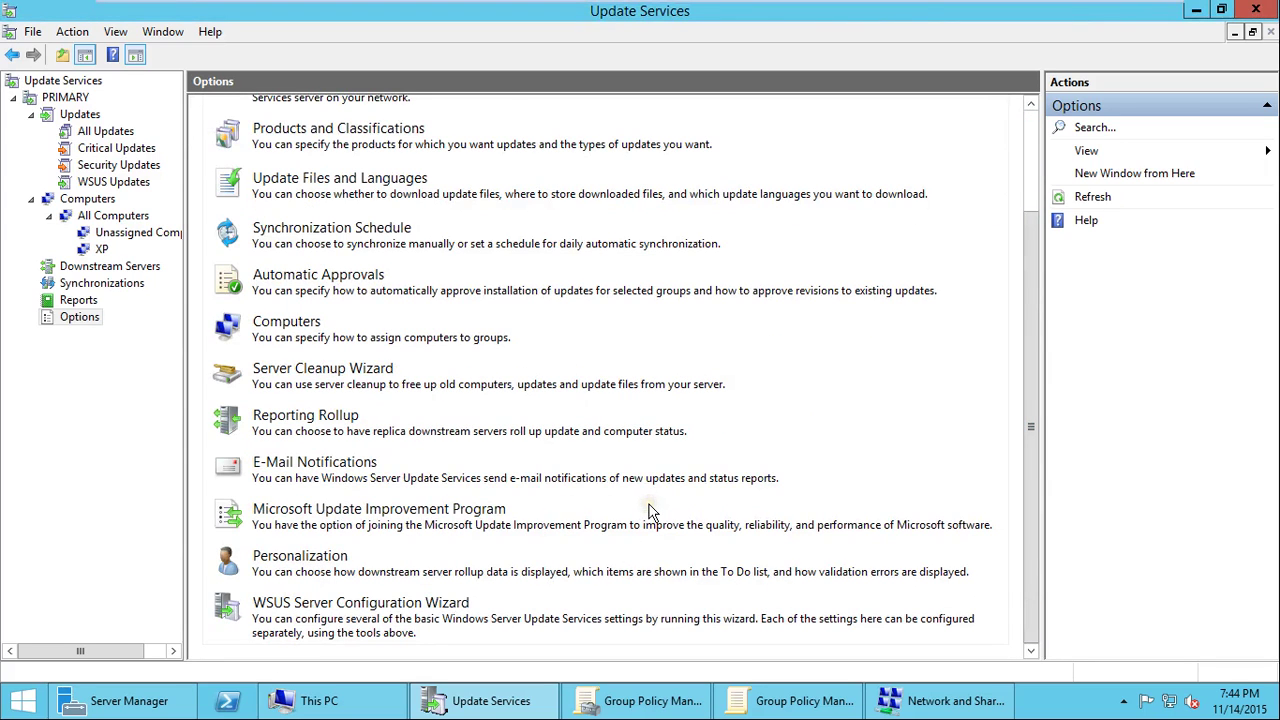
{"action": "left_click", "coordinate": [636, 558]}
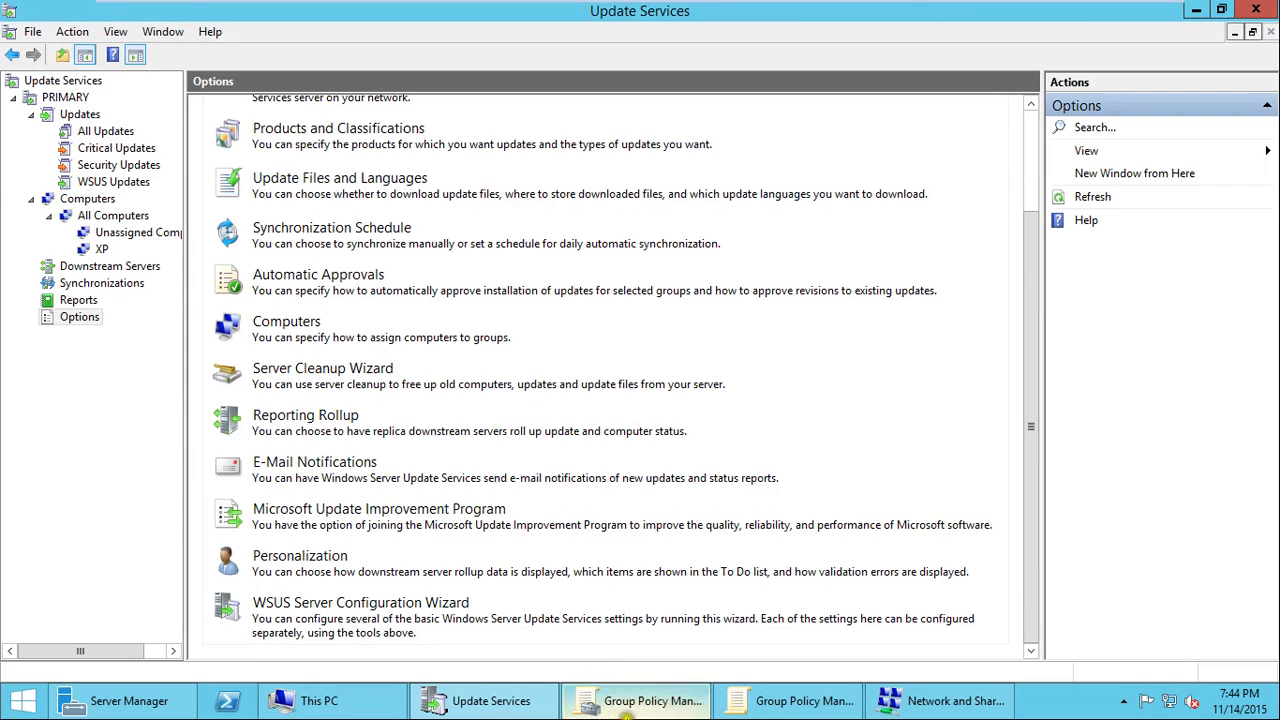
{"action": "mouse_move", "coordinate": [975, 10]}
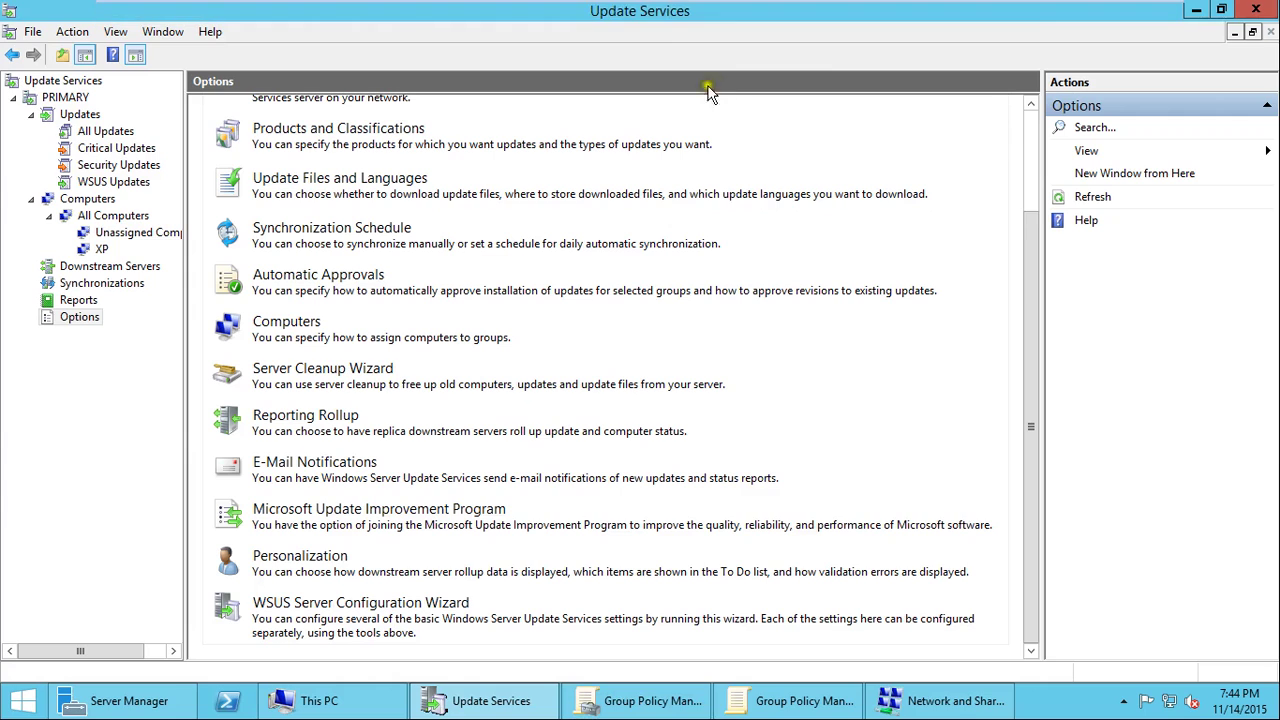
{"action": "mouse_move", "coordinate": [1166, 8]}
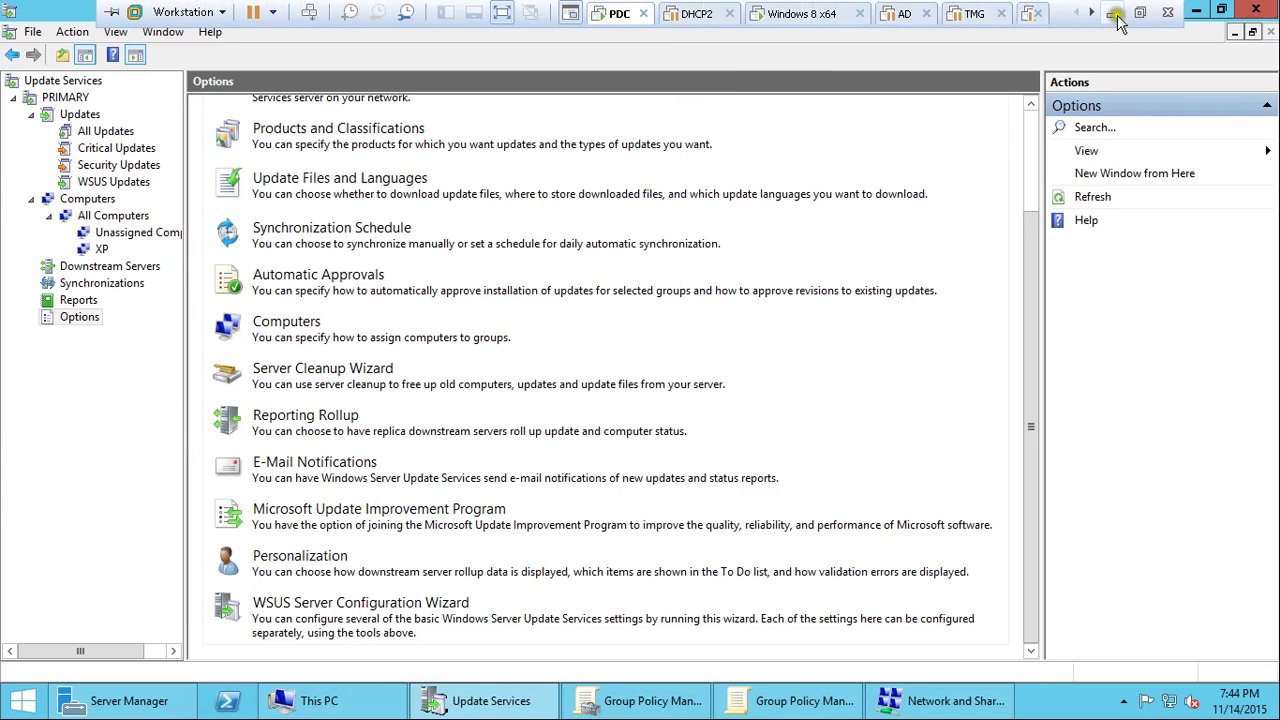
{"action": "left_click", "coordinate": [1140, 12]}
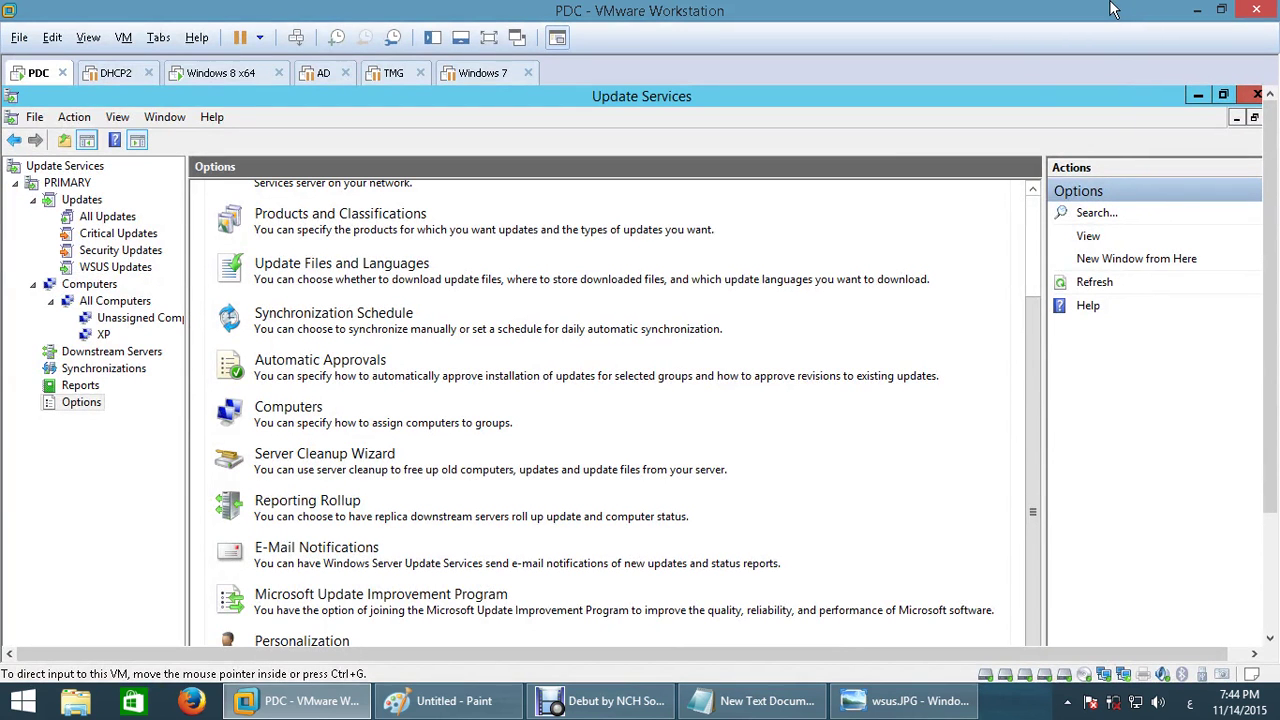